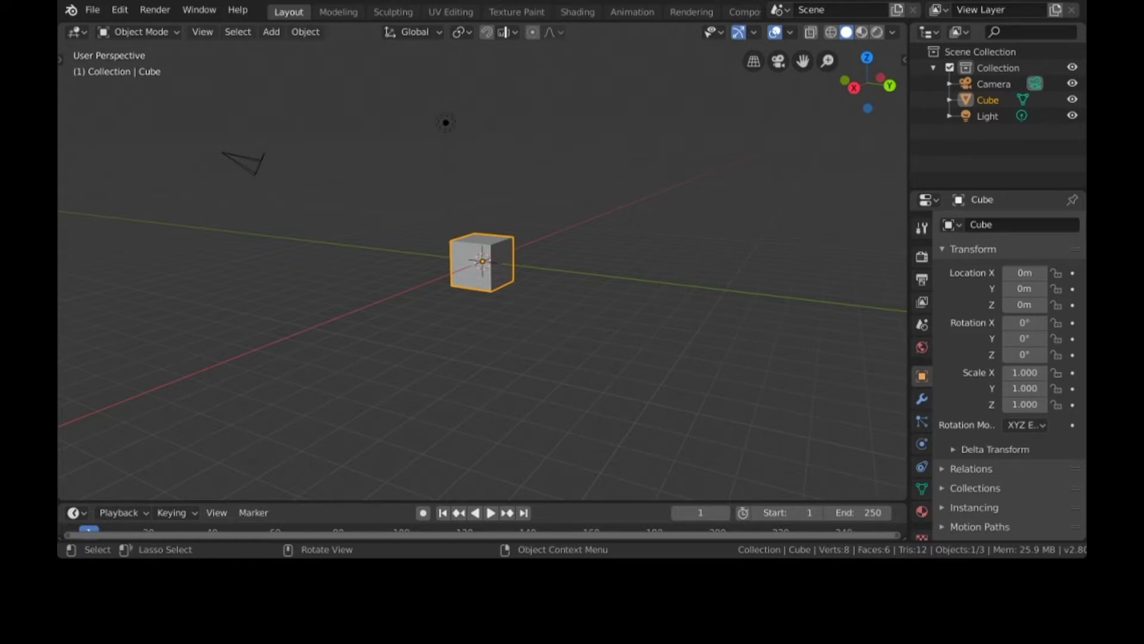
Step: Delete the default cube and the light from the scene
key("x")
key("Return")
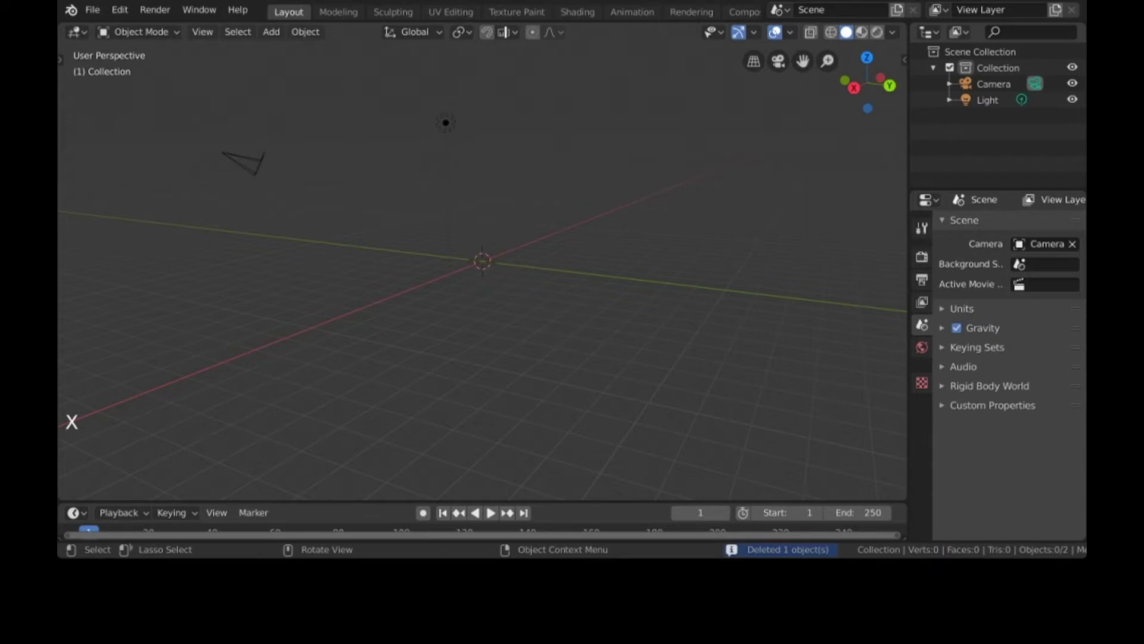
left_click(446, 123)
key("x")
key("Return")
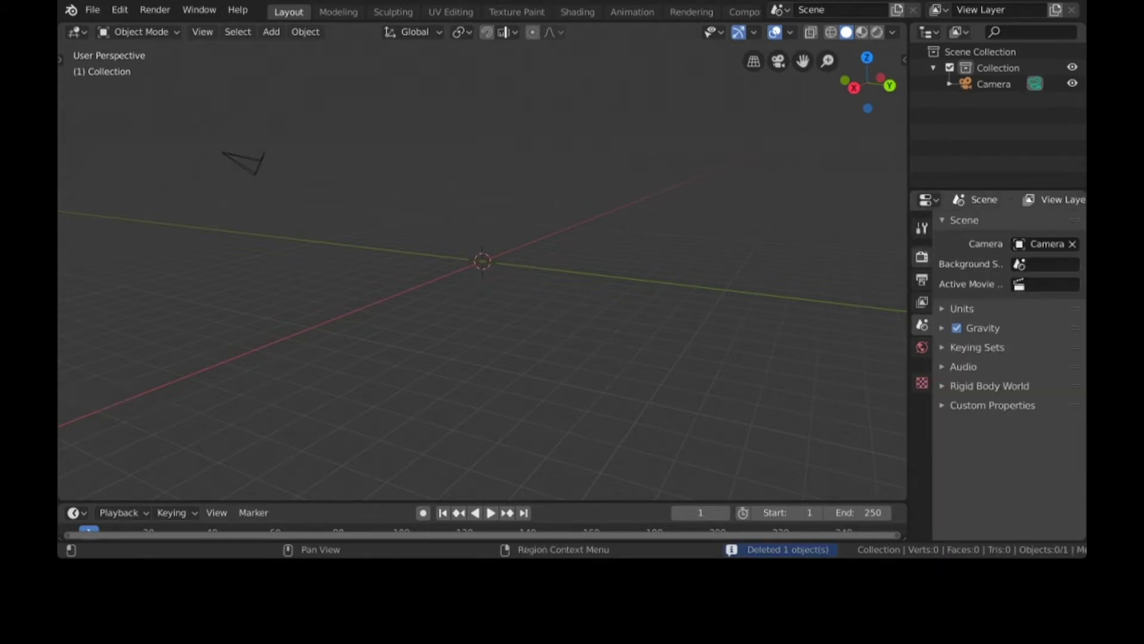
Step: Set the scene's render engine to Cycles
left_click(922, 256)
left_click(1044, 224)
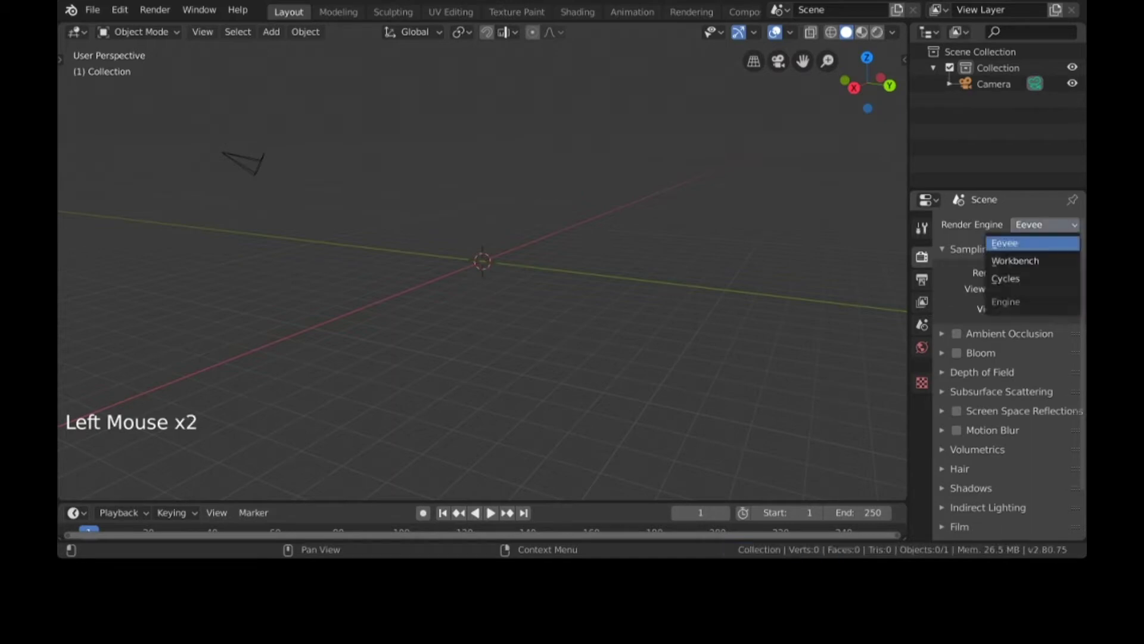
left_click(1013, 279)
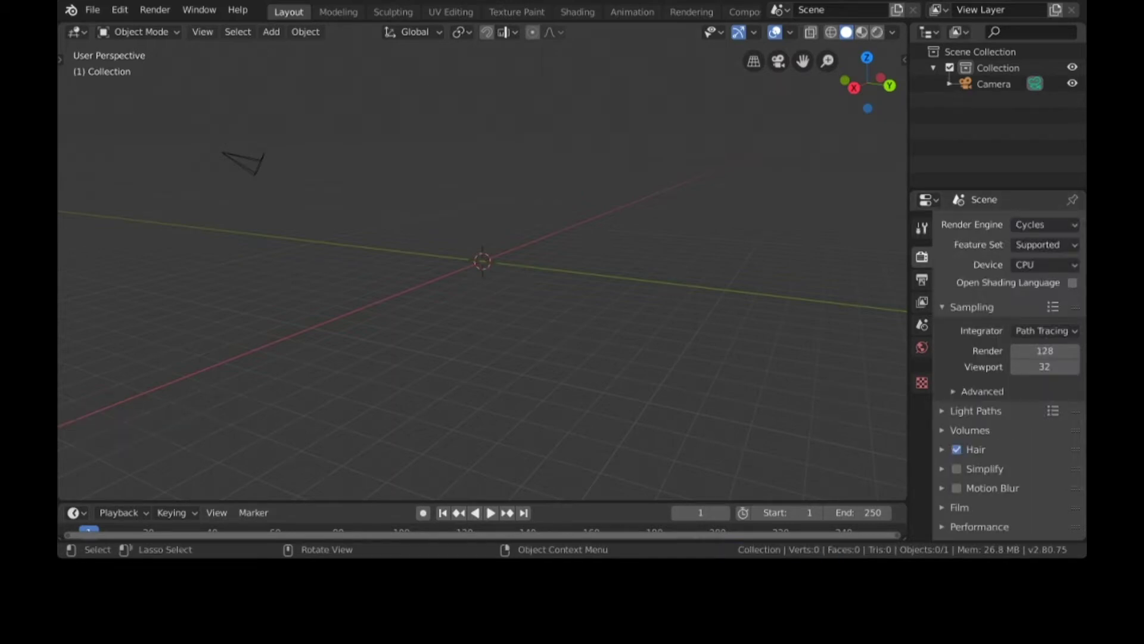
left_click(92, 10)
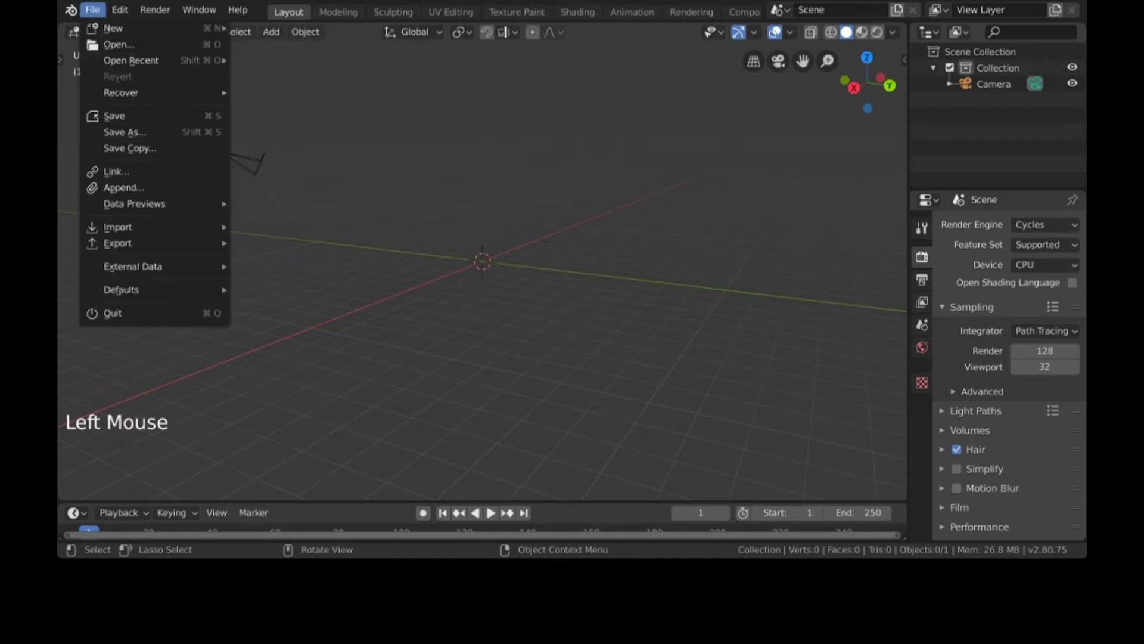
mouse_move(118, 227)
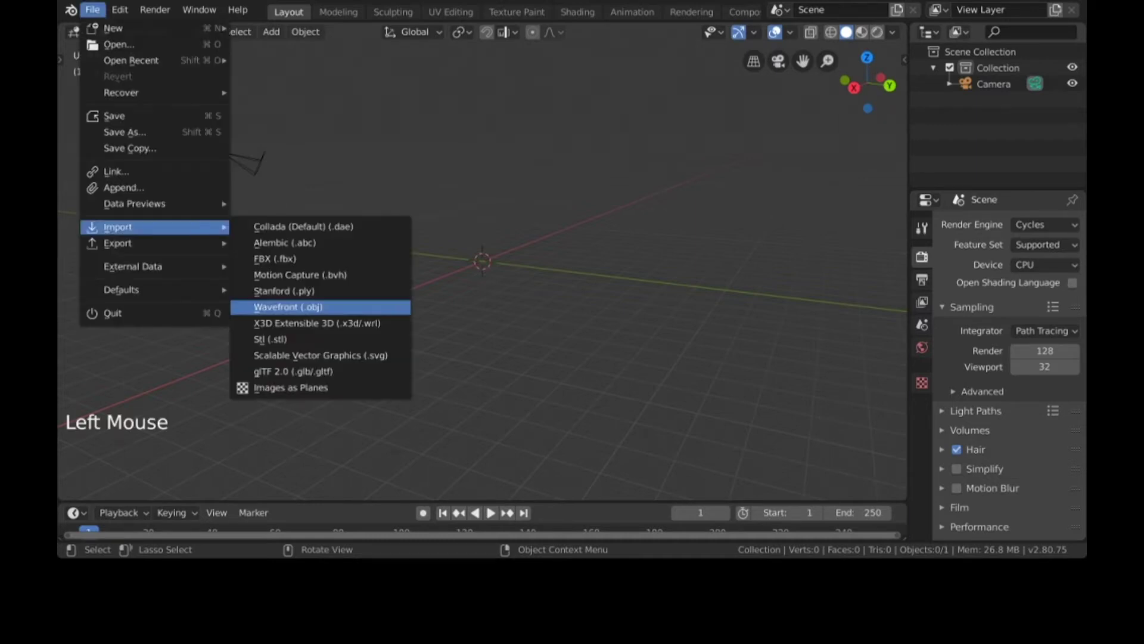
left_click(447, 304)
left_click(113, 179)
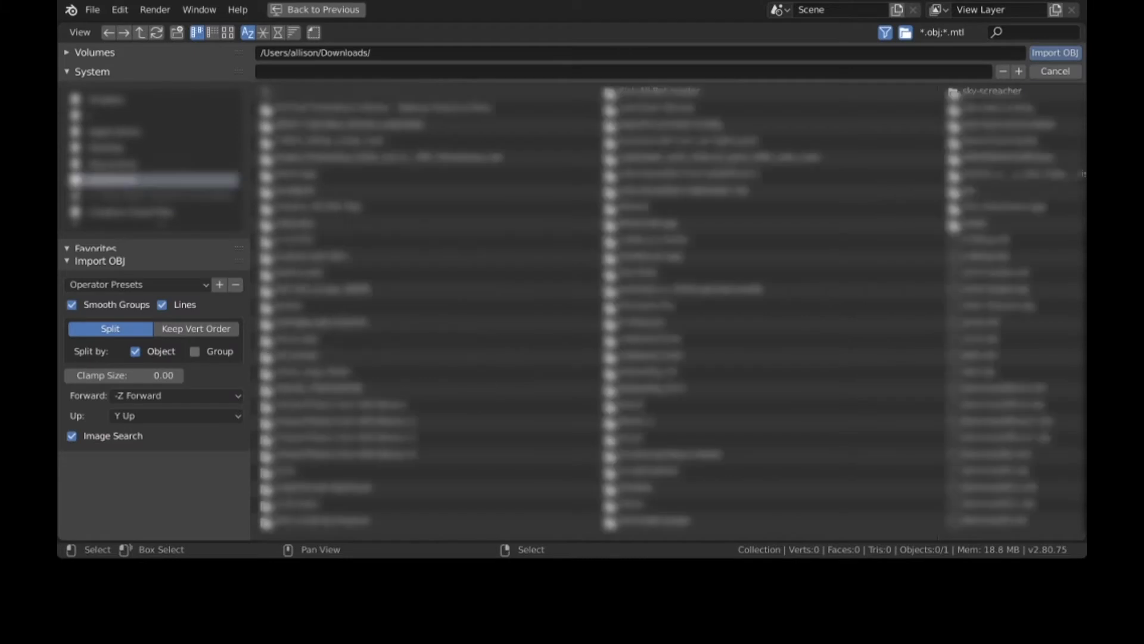
type("rig")
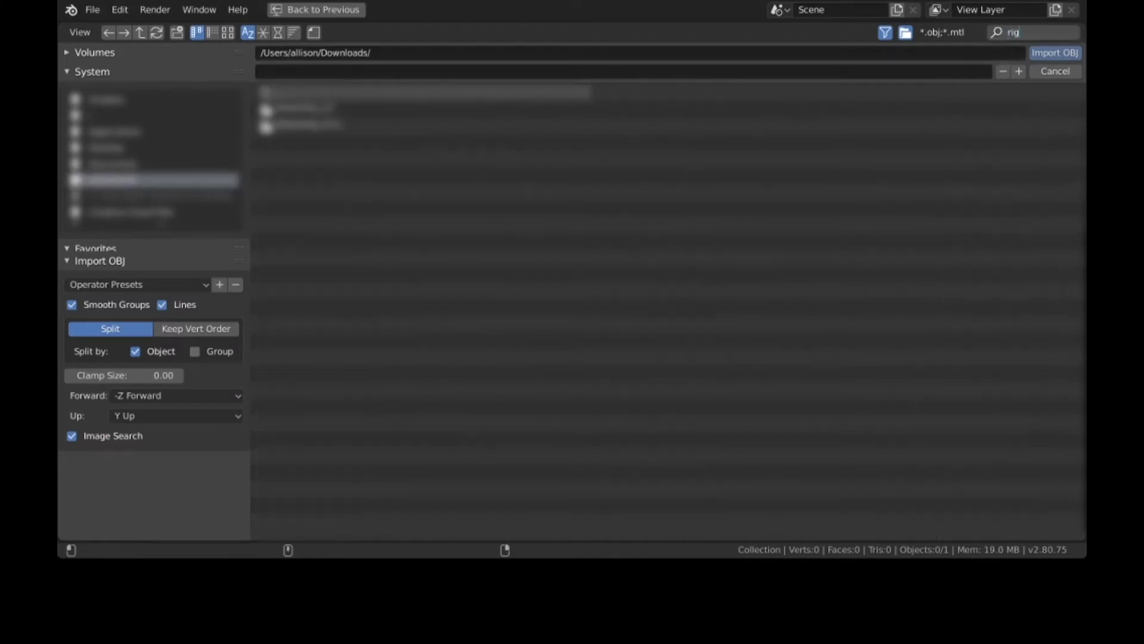
left_click(305, 109)
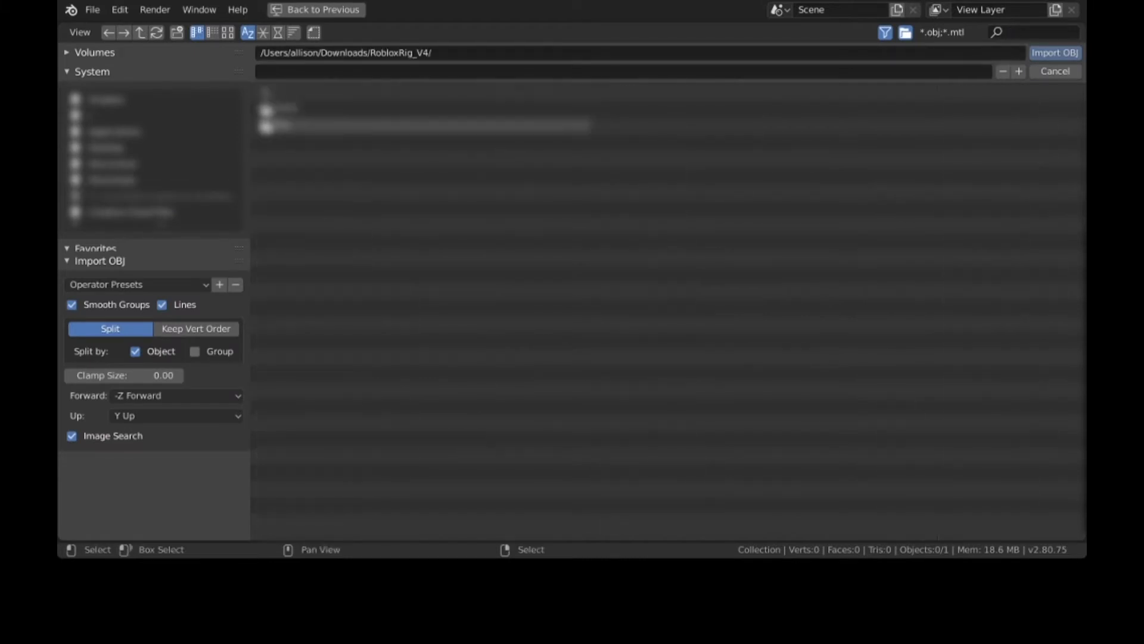
left_click(305, 125)
left_click(306, 109)
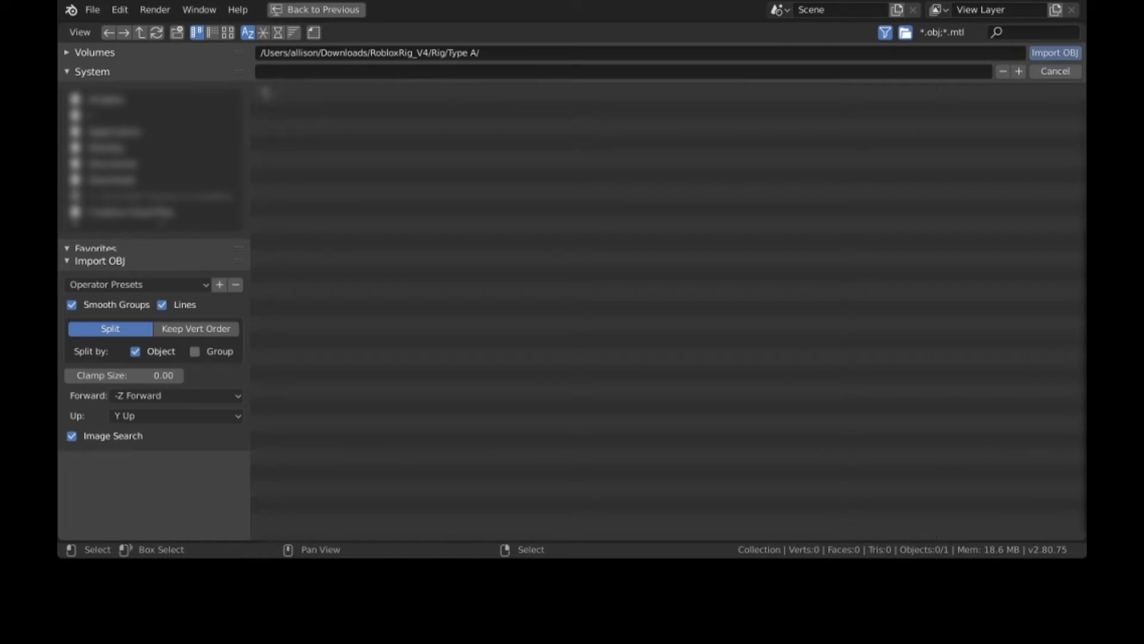
left_click(305, 93)
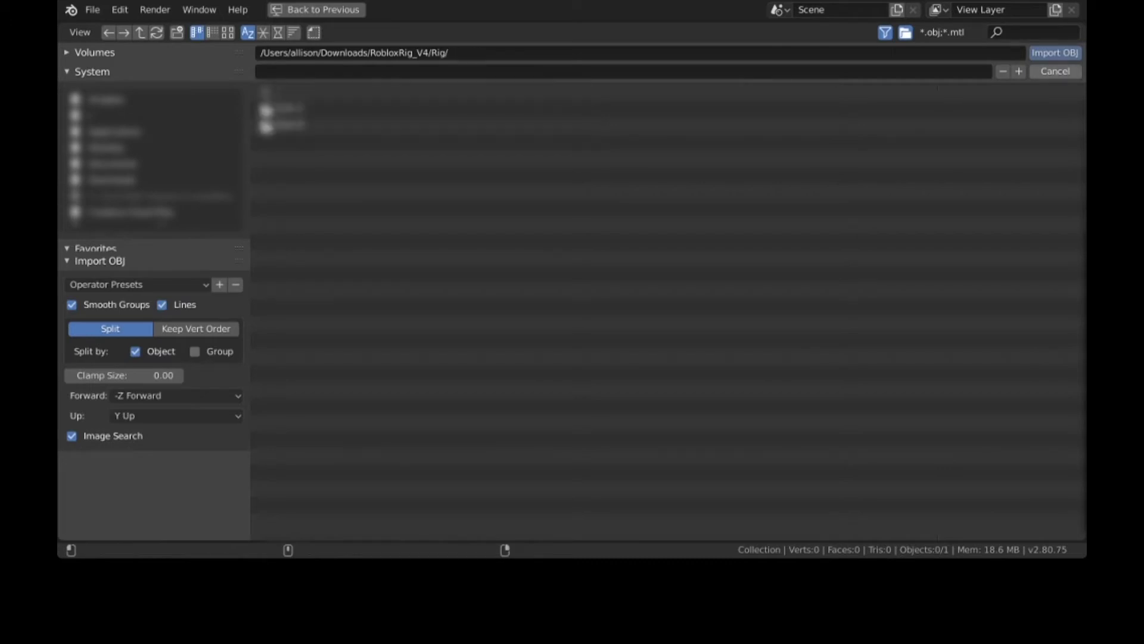
left_click(1055, 71)
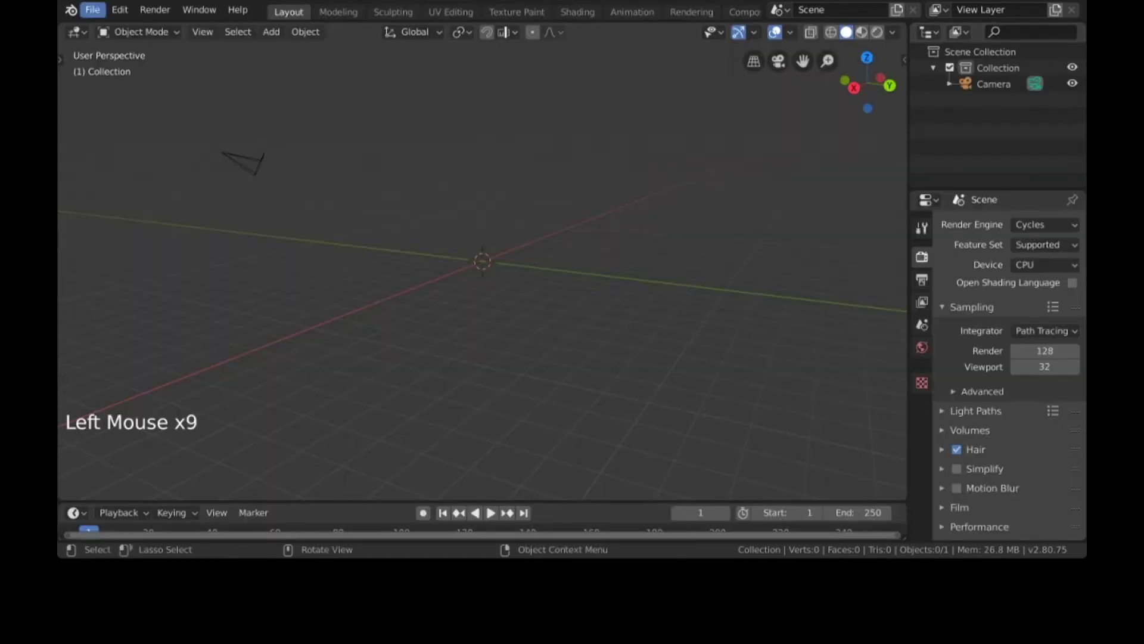
Step: Start appending data from another Blender file and filter the Downloads folder by "rig"
left_click(92, 9)
mouse_move(119, 226)
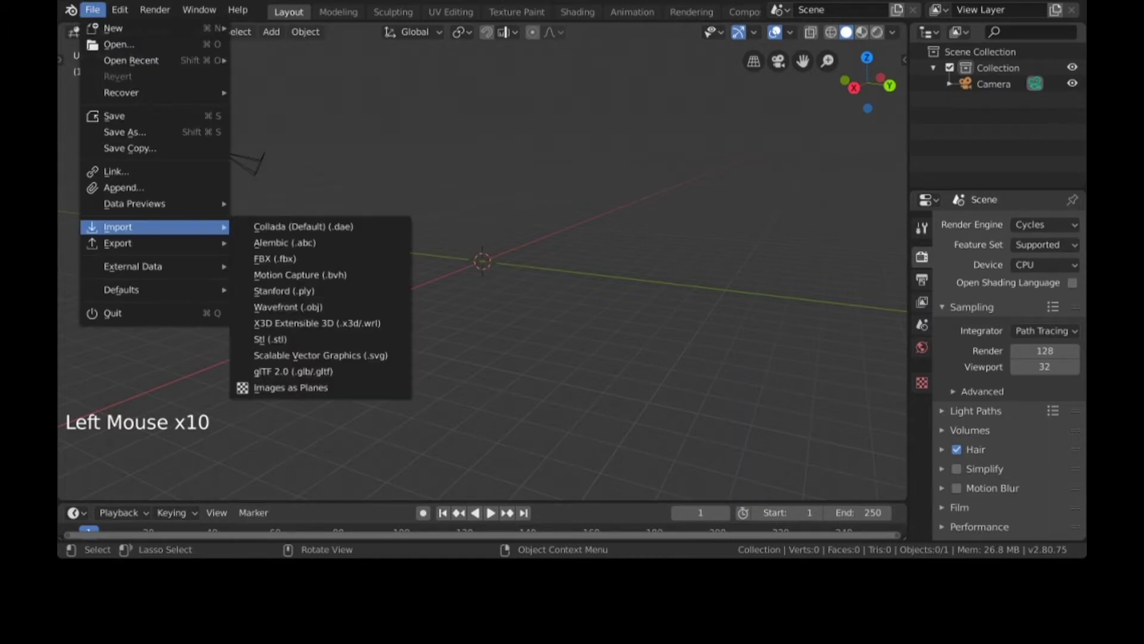
mouse_move(120, 10)
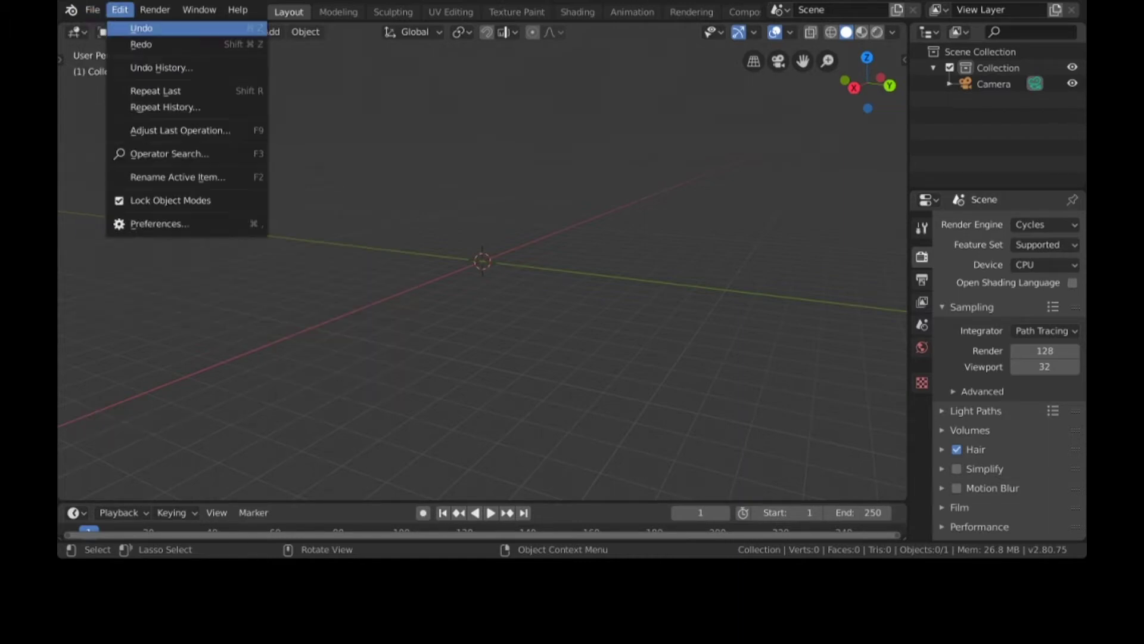
left_click(124, 187)
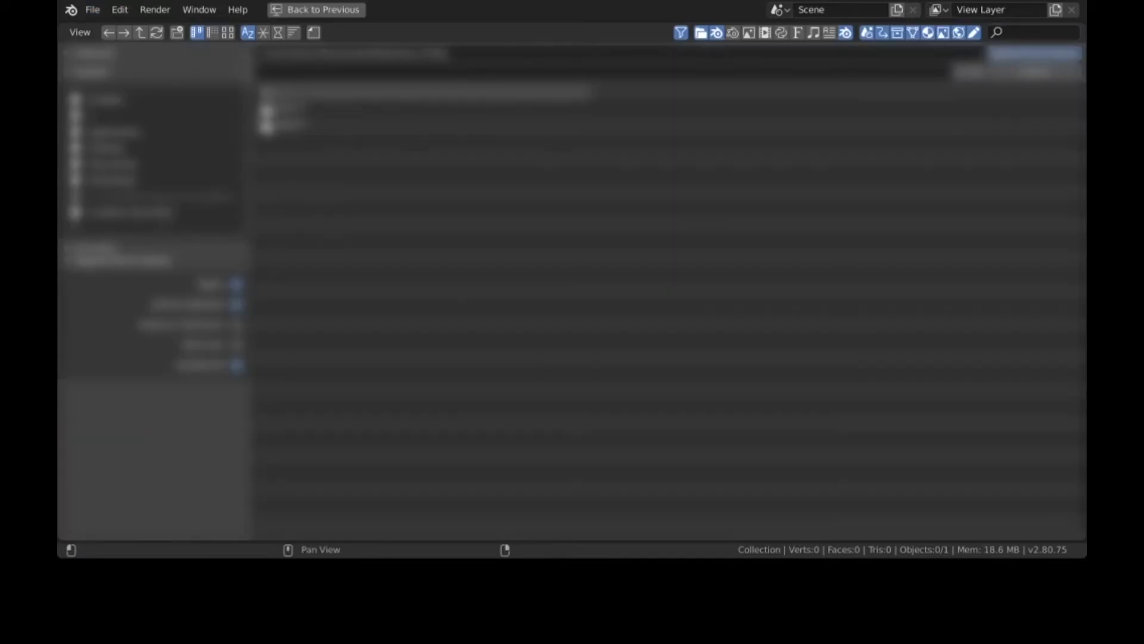
left_click(286, 92)
left_click(119, 180)
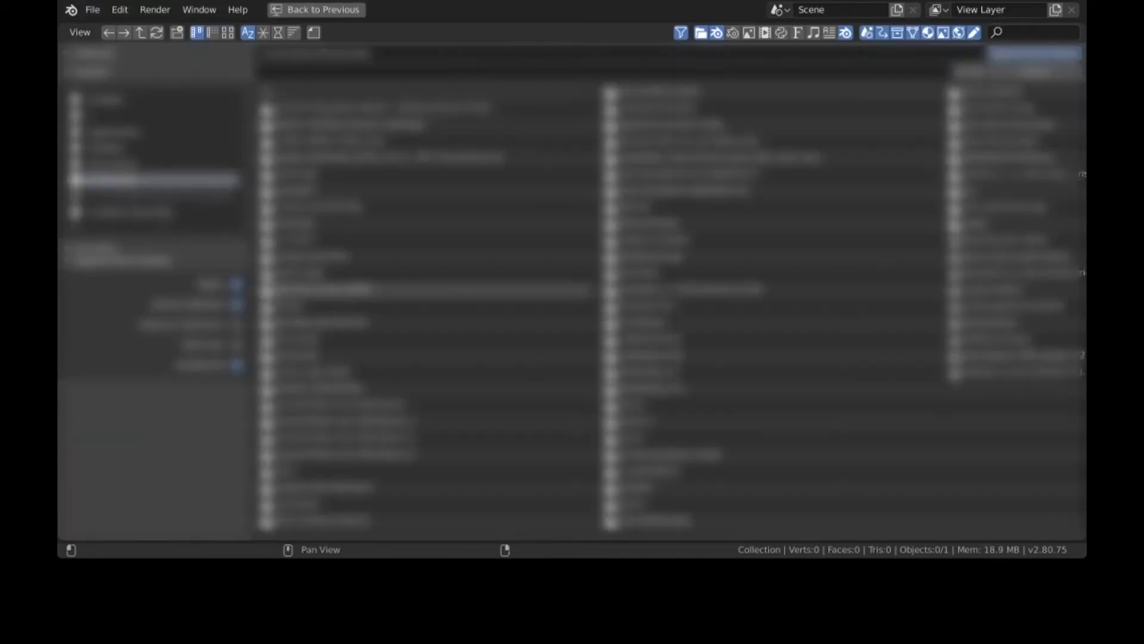
left_click(1040, 33)
type("rig")
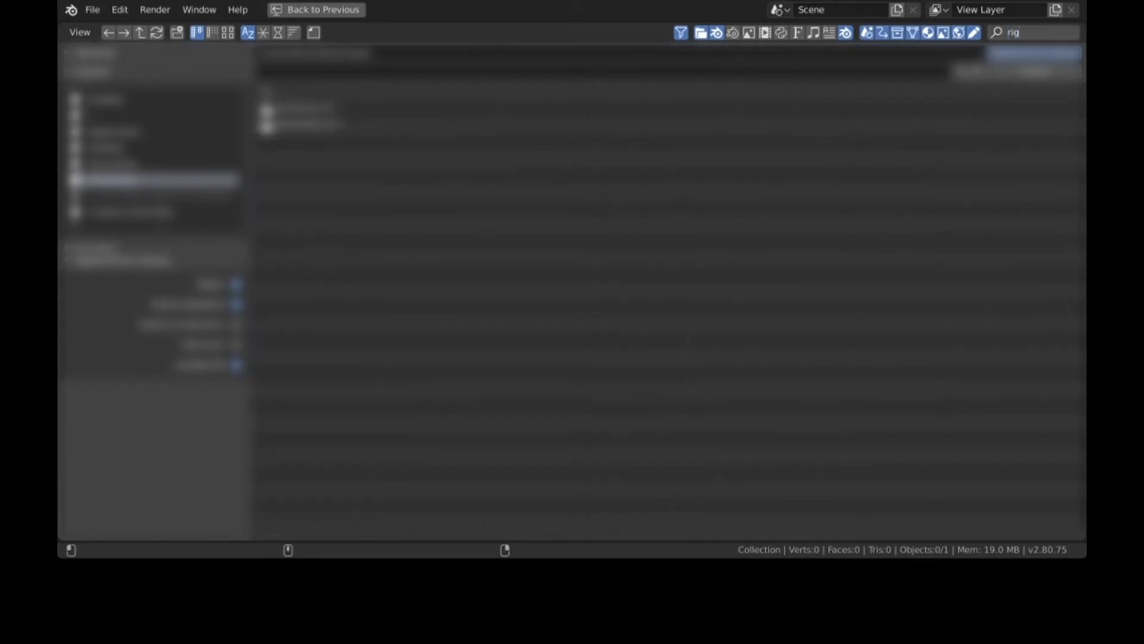
Step: Append all objects from the character's blend file found under the Rig folder of RobloxRig_V4
left_click(310, 109)
left_click(310, 109)
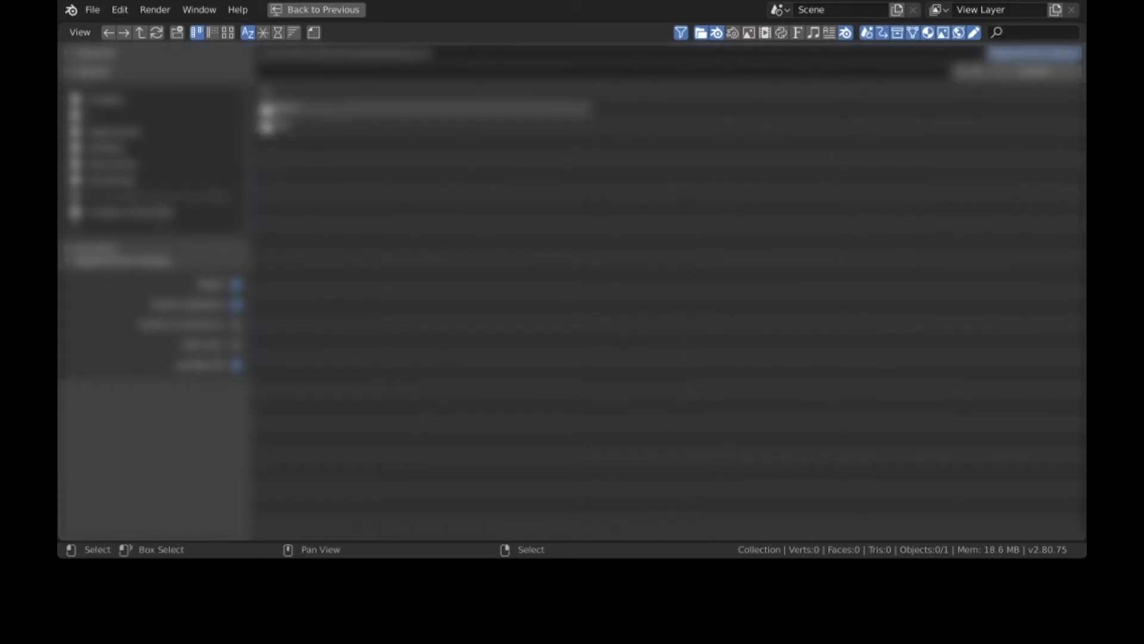
left_click(310, 109)
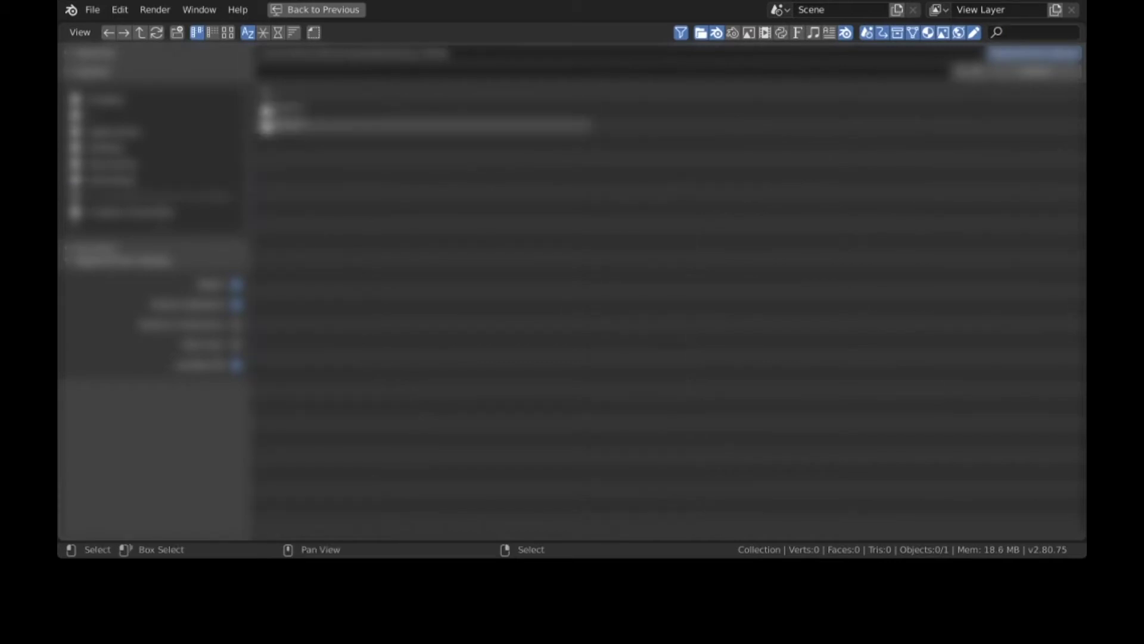
left_click(310, 125)
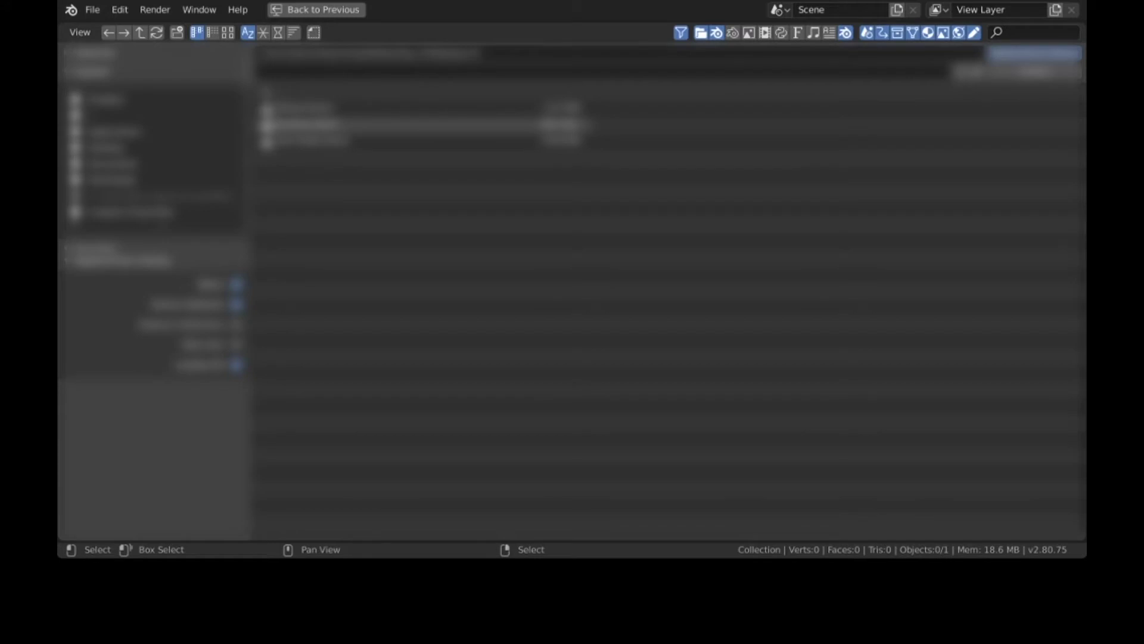
left_click(303, 125)
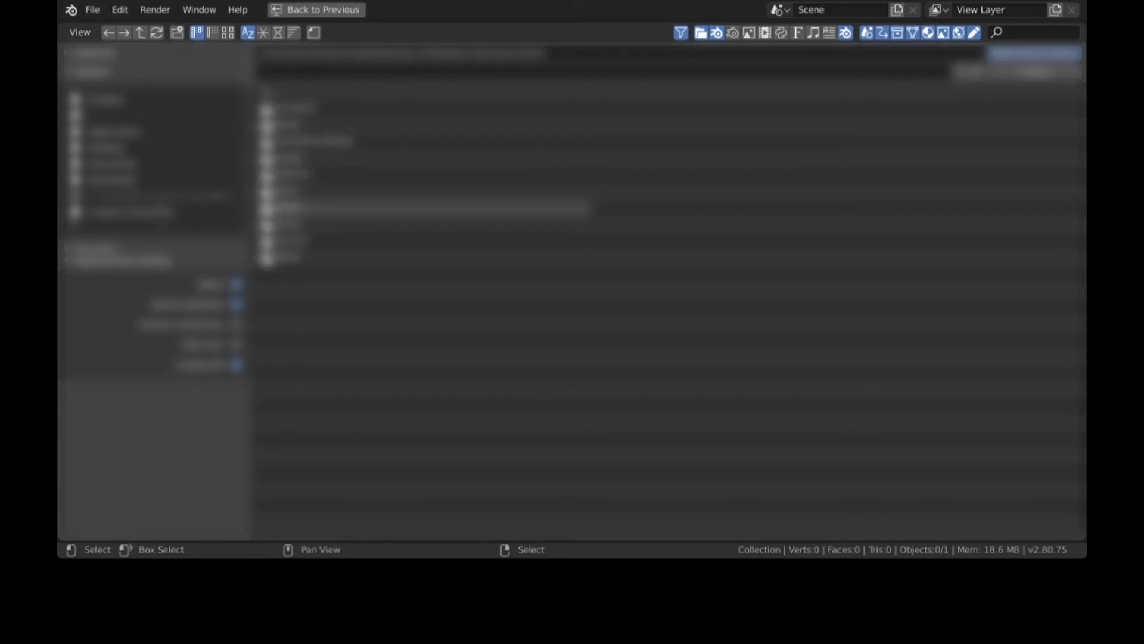
left_click(289, 207)
key("a")
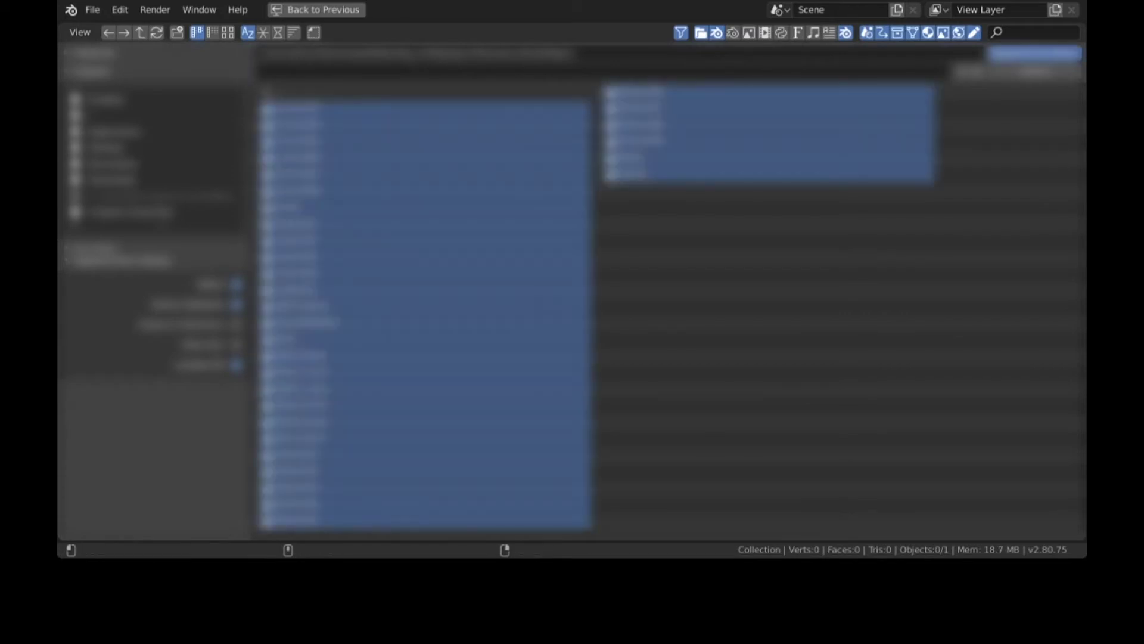
left_click(1034, 54)
Step: Move the Main character rig along the negative X axis, clear of the extra shapes at the origin
middle_click_drag(738, 238, 302, 278)
left_click(490, 295)
key("g")
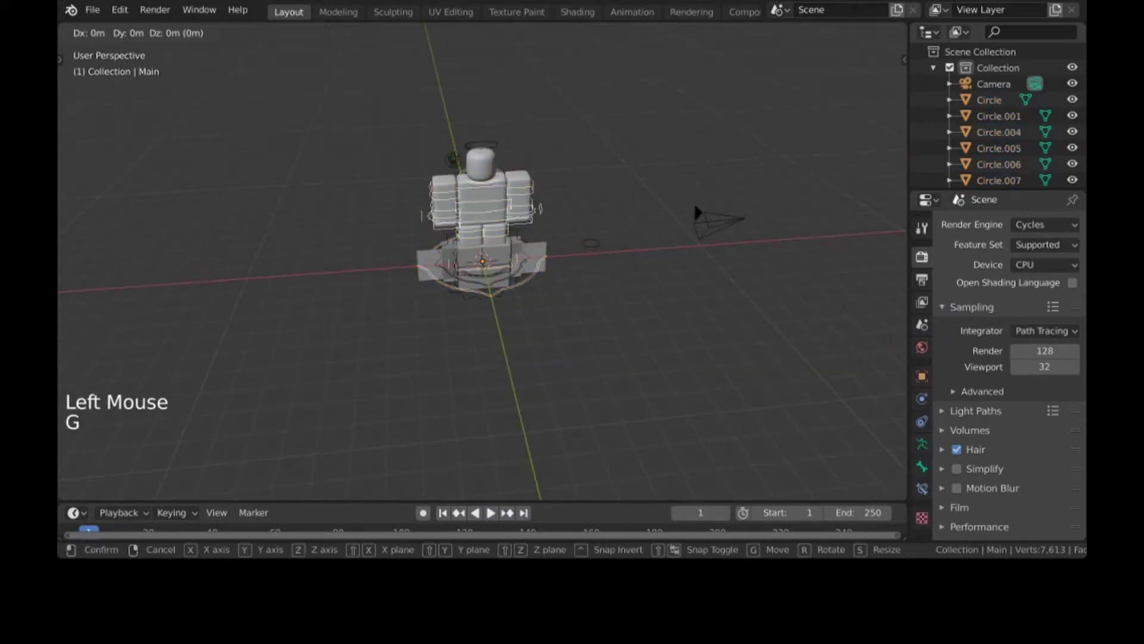
key("x")
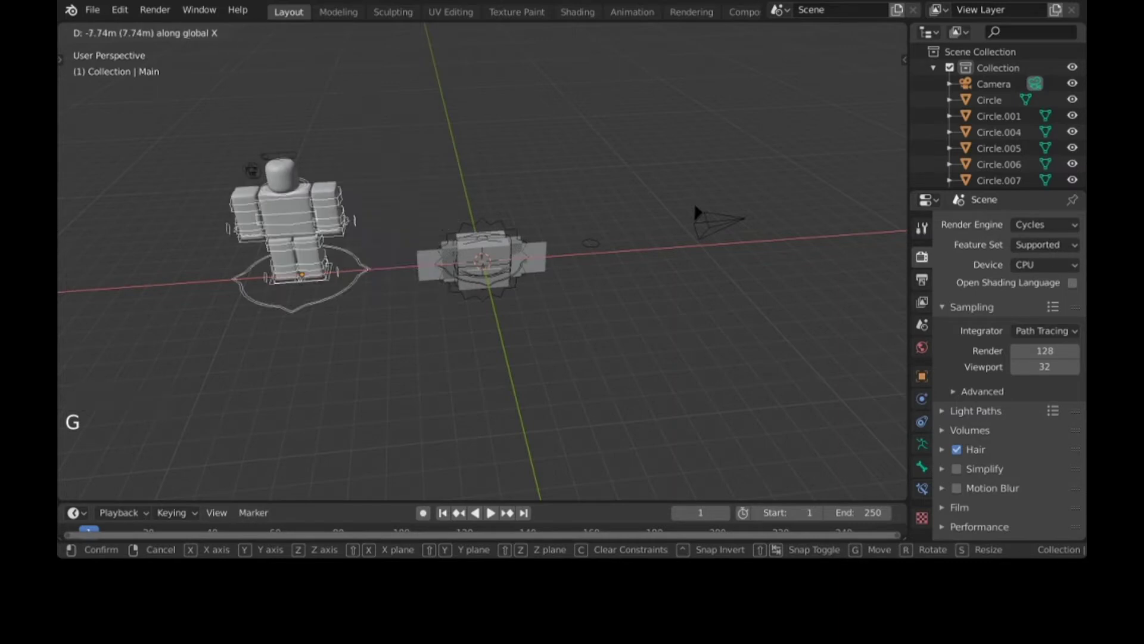
left_click(694, 205)
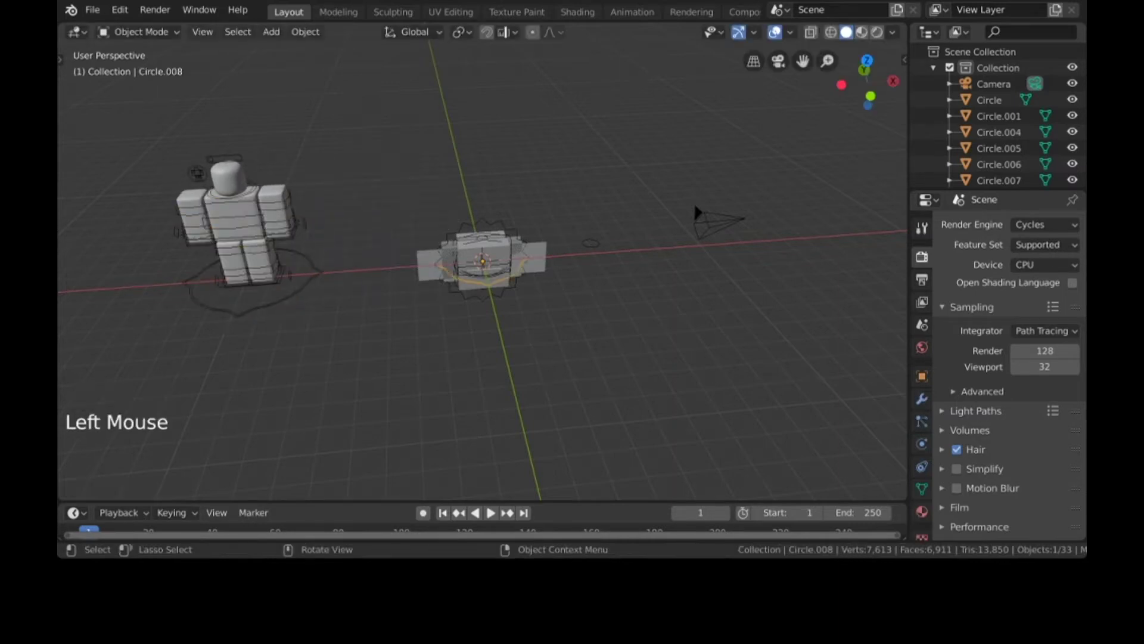
Step: Delete all the leftover circle and block shapes around the world origin, keeping the rig and the camera
key("b")
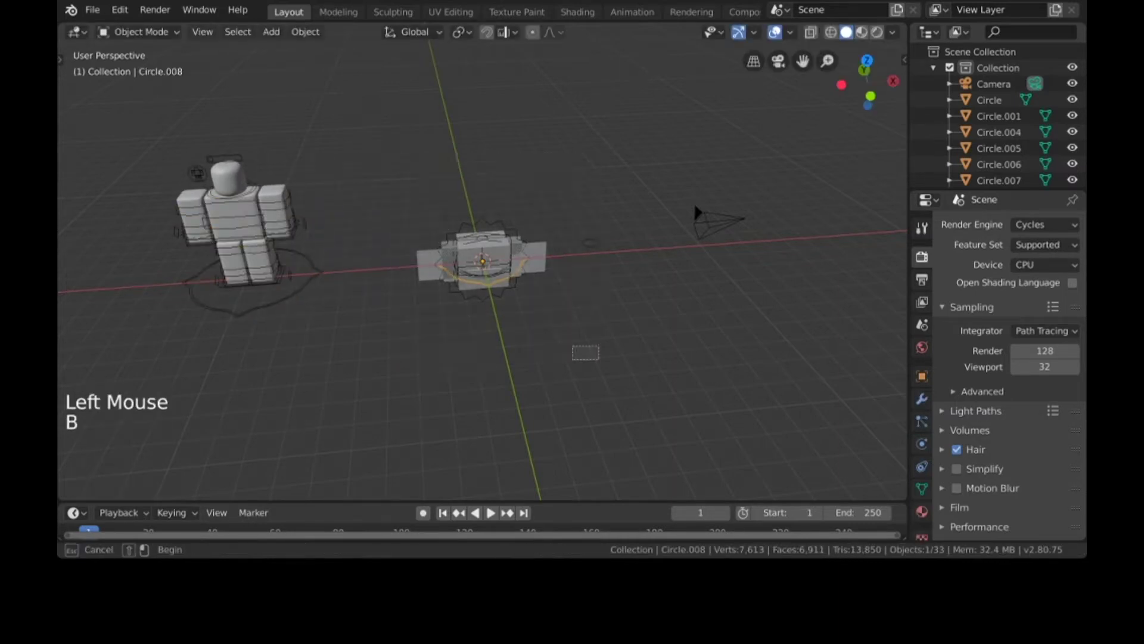
left_click_drag(572, 346, 599, 360)
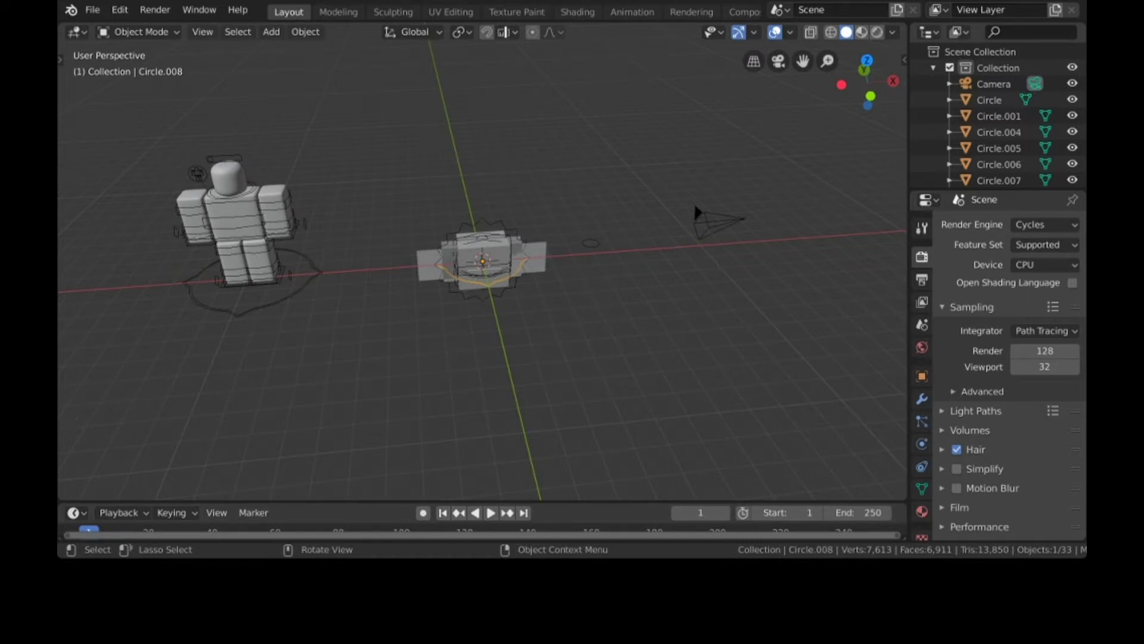
left_click(287, 299)
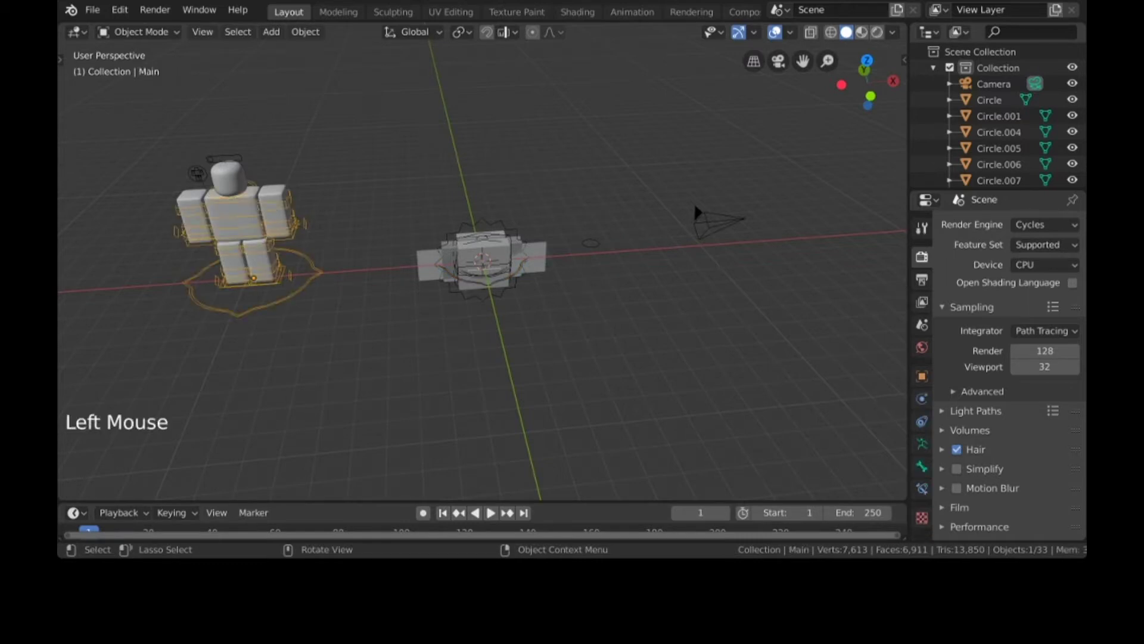
left_click(491, 284)
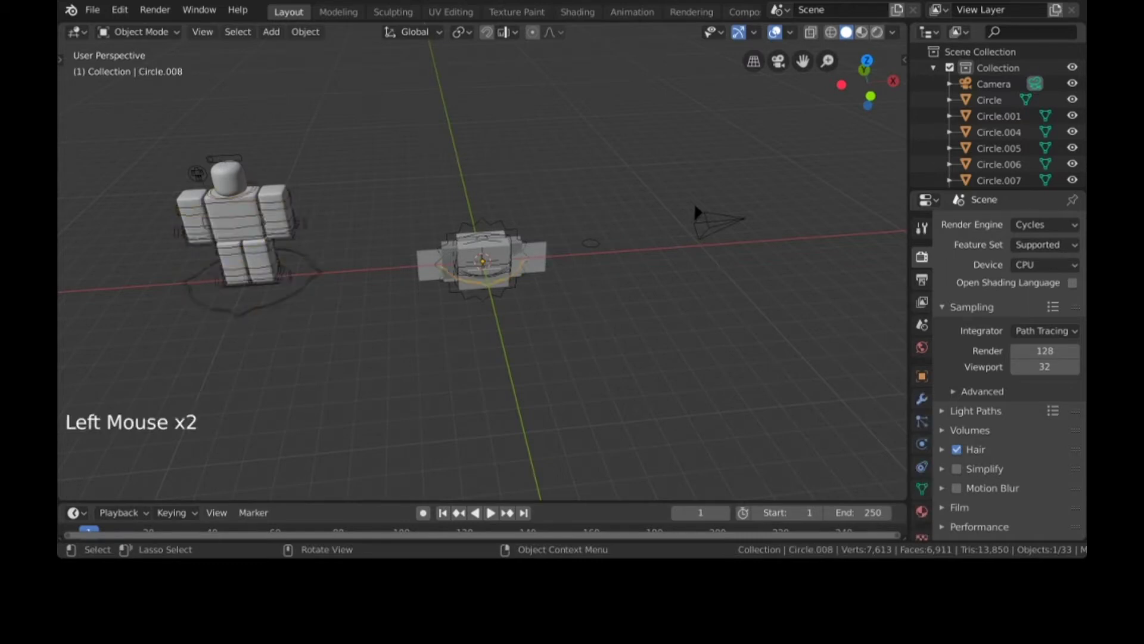
key("b")
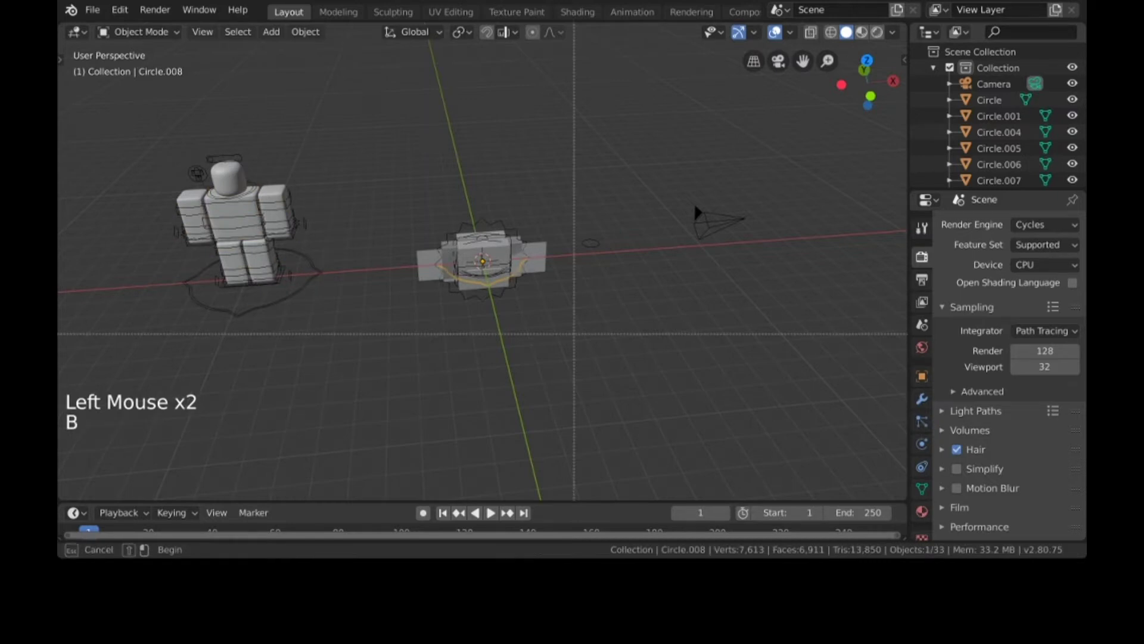
left_click_drag(617, 358, 402, 183)
key("x")
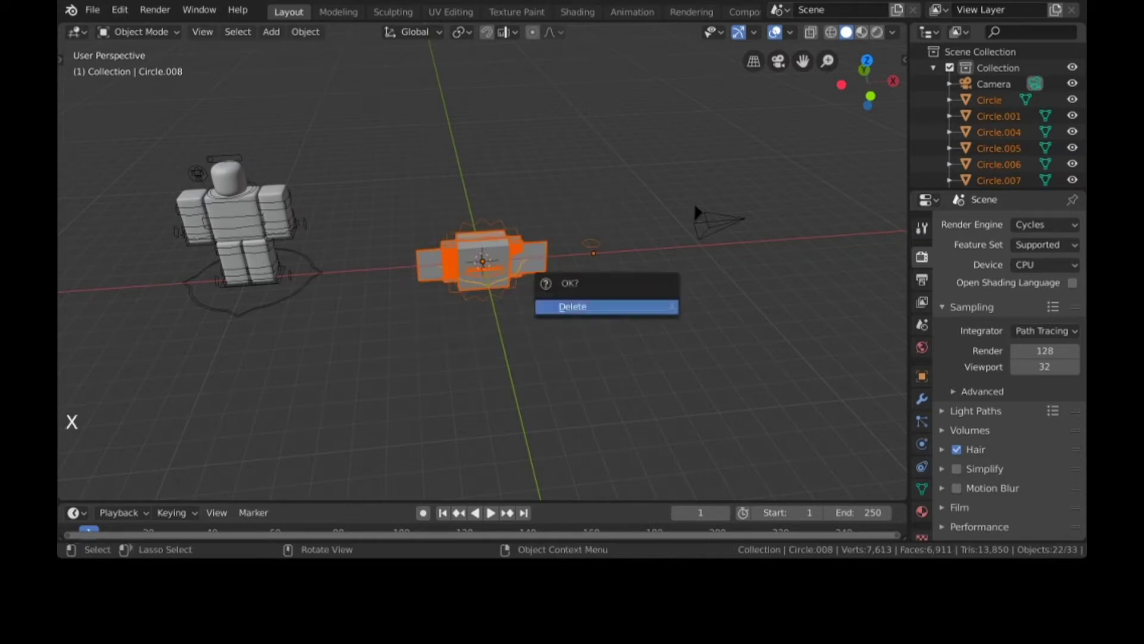
key("Return")
Step: Move the Main character rig back along the X axis to the world origin
left_click(232, 221)
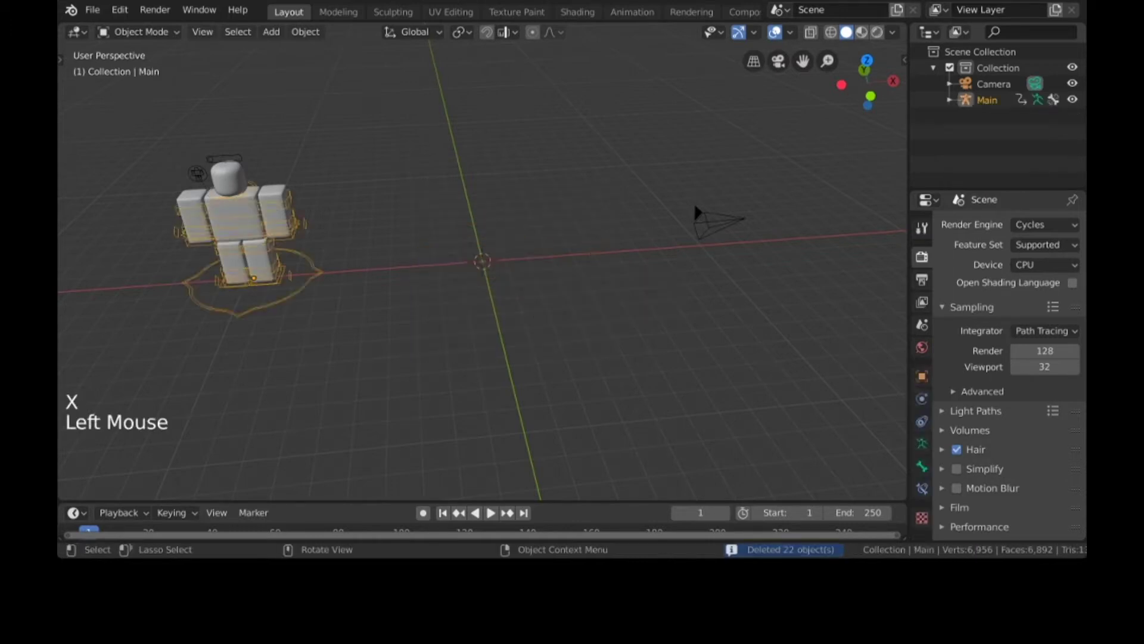
key("g")
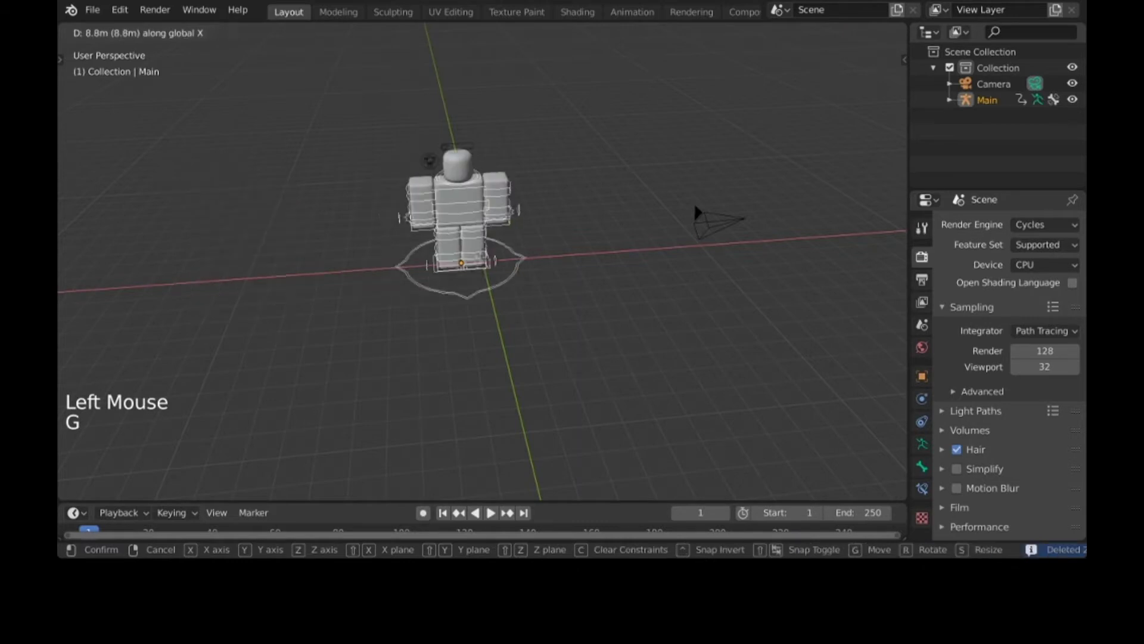
left_click(484, 209)
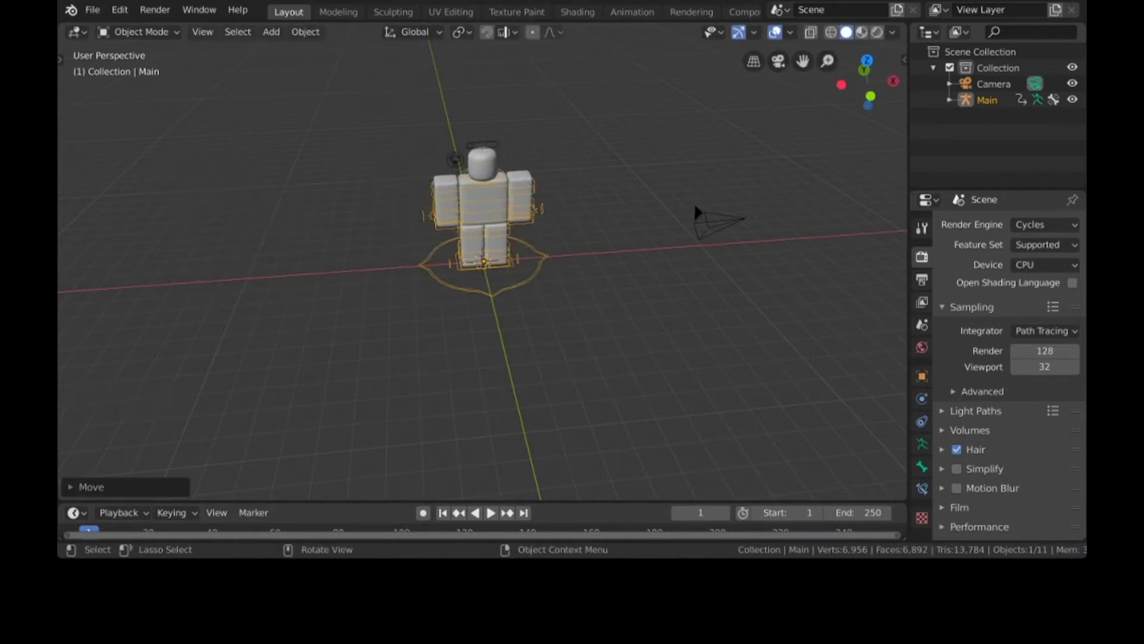
middle_click_drag(484, 208, 405, 185)
scroll(483, 238, "down", 3)
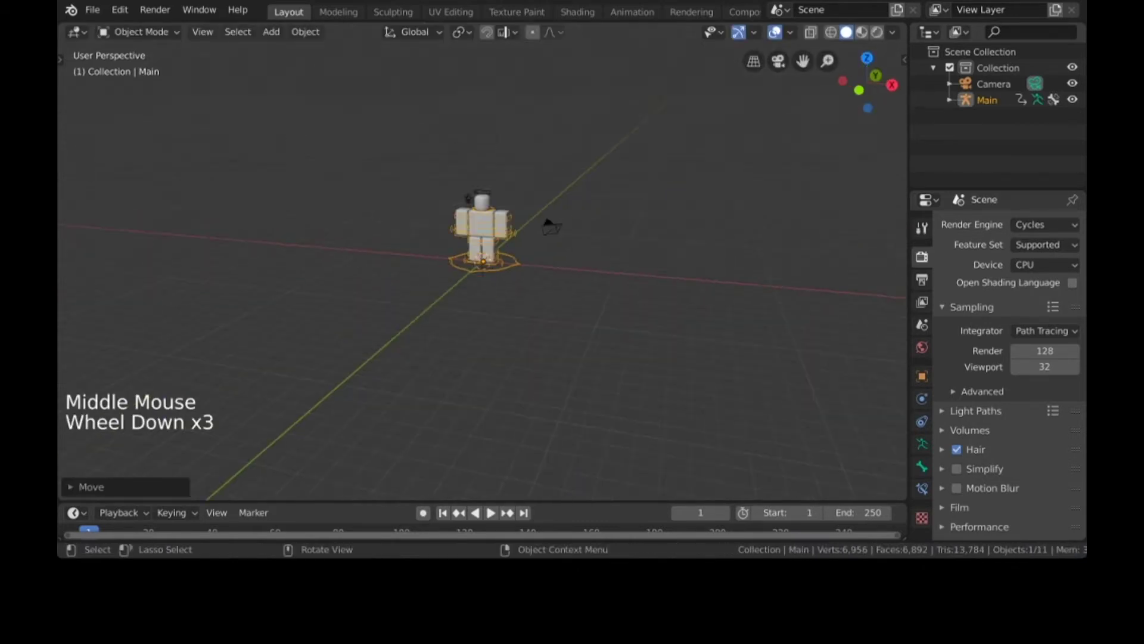
Step: Start a Wavefront OBJ import and filter the Downloads folder for "storm"
scroll(482, 239, "up", 5)
left_click(626, 238)
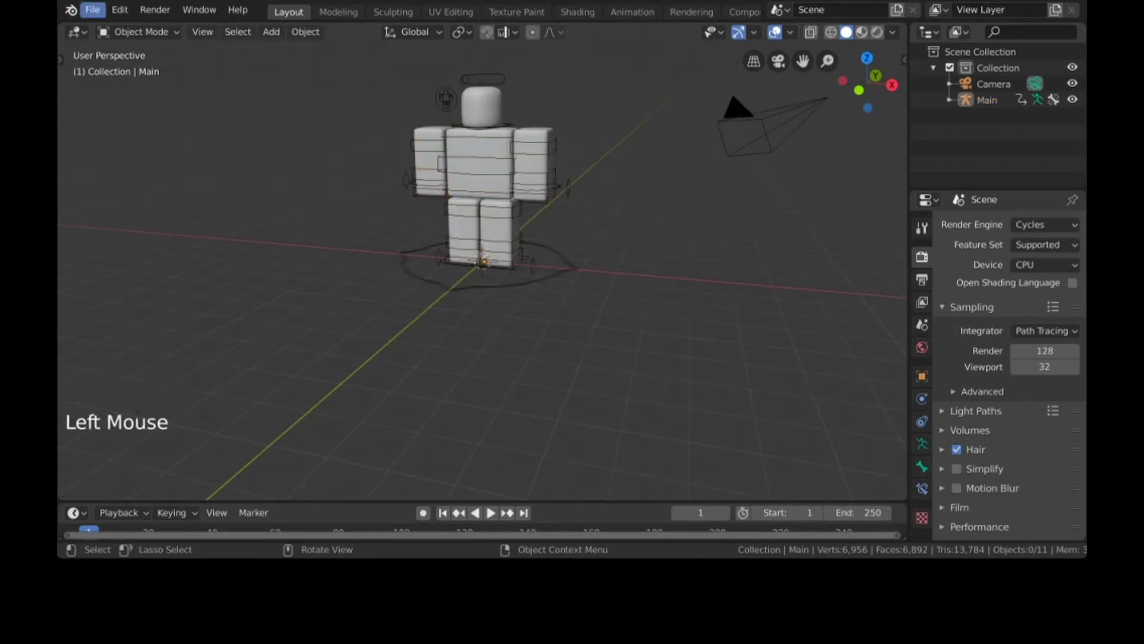
left_click(92, 9)
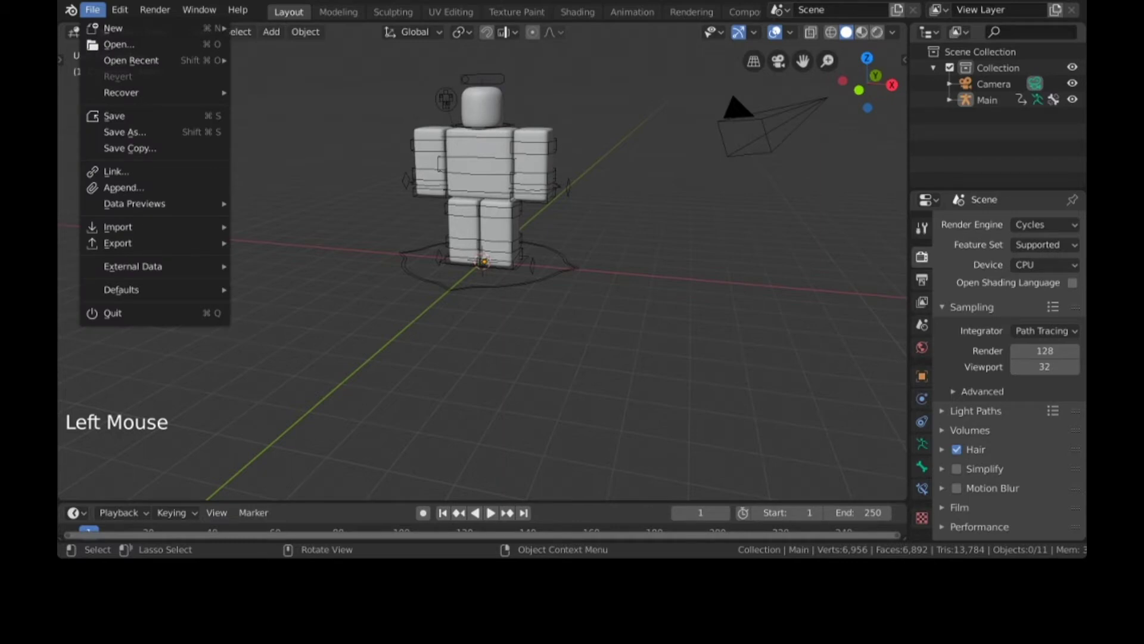
mouse_move(119, 227)
left_click(288, 307)
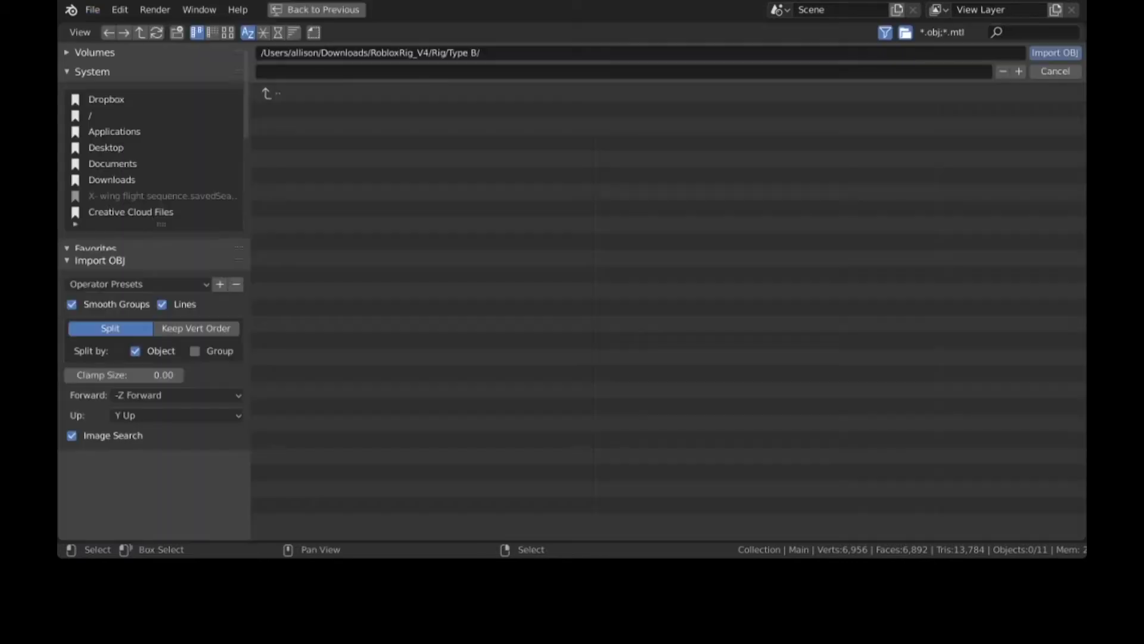
key("ctrl+f")
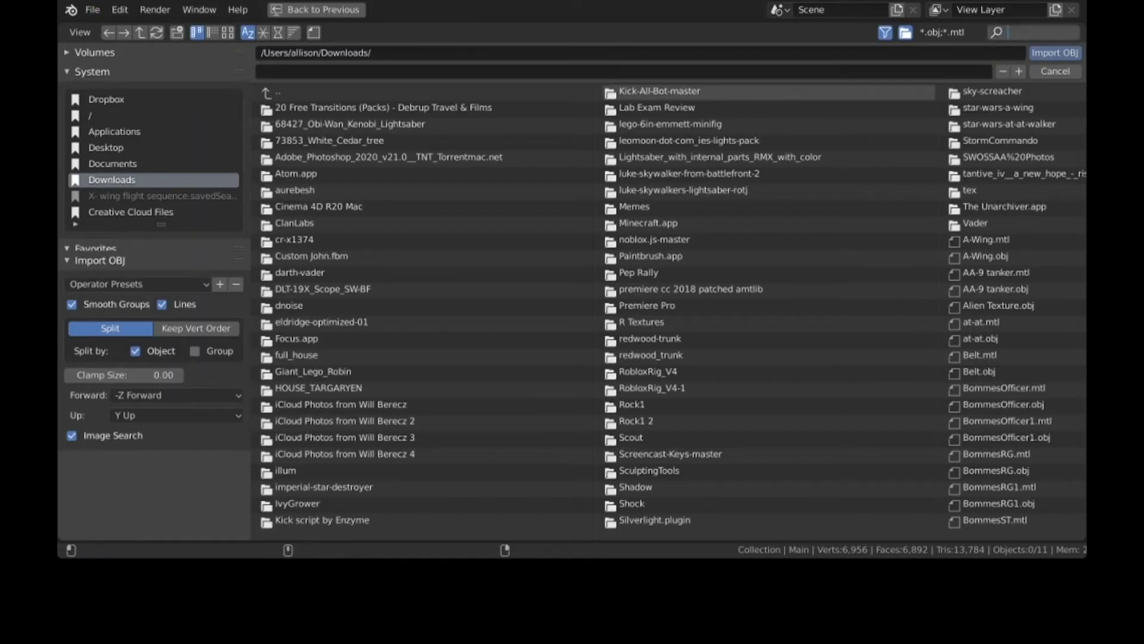
type("storm")
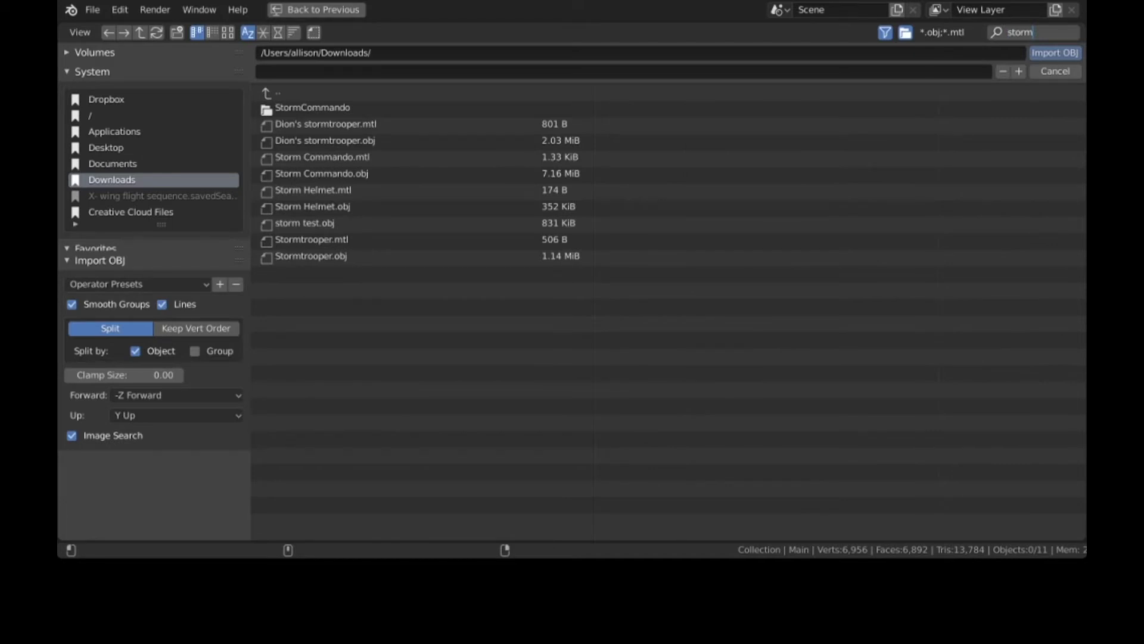
Step: Broaden the Downloads filter to "st", then search the Documents folder for "storm"
key("BackSpace")
key("BackSpace")
key("BackSpace")
key("BackSpace")
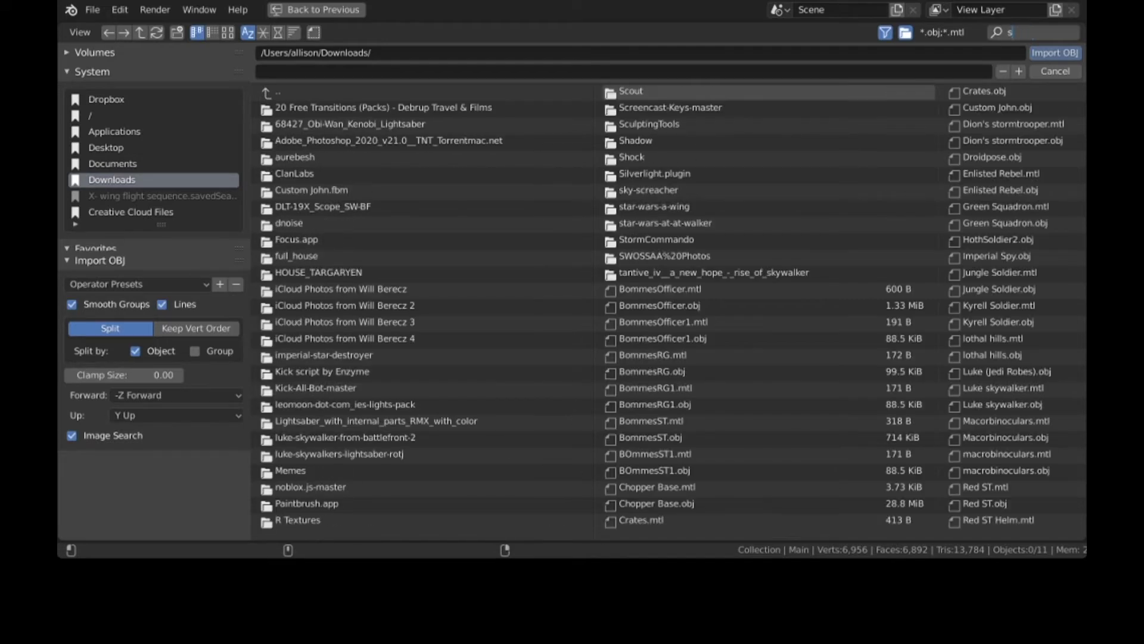
type("t")
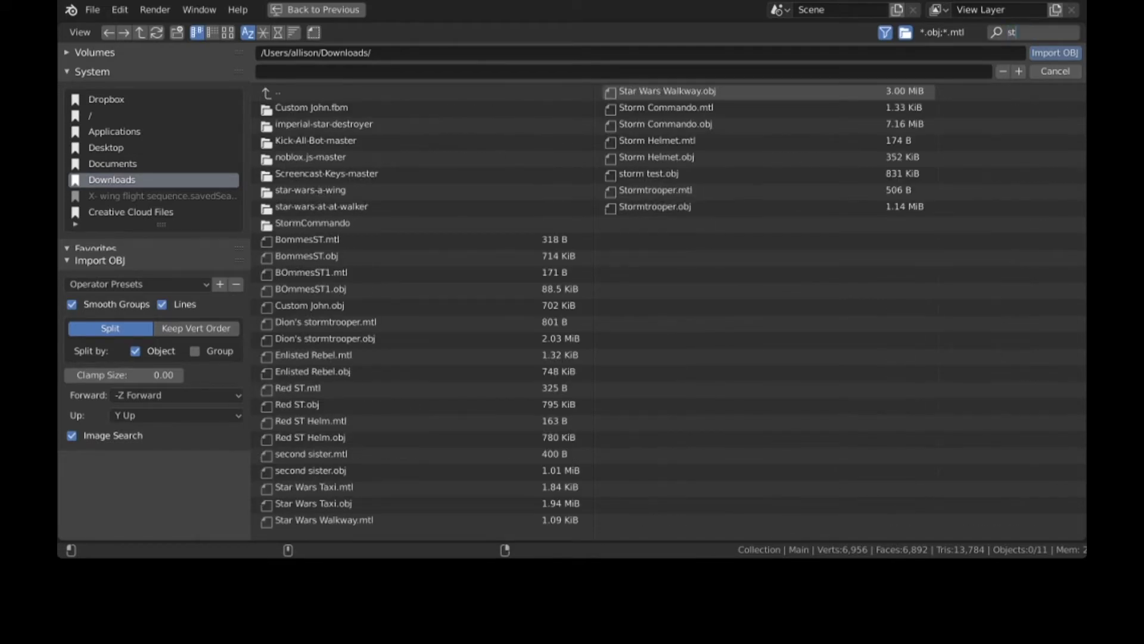
key("Return")
left_click(113, 164)
left_click(1034, 33)
type("storm")
key("Return")
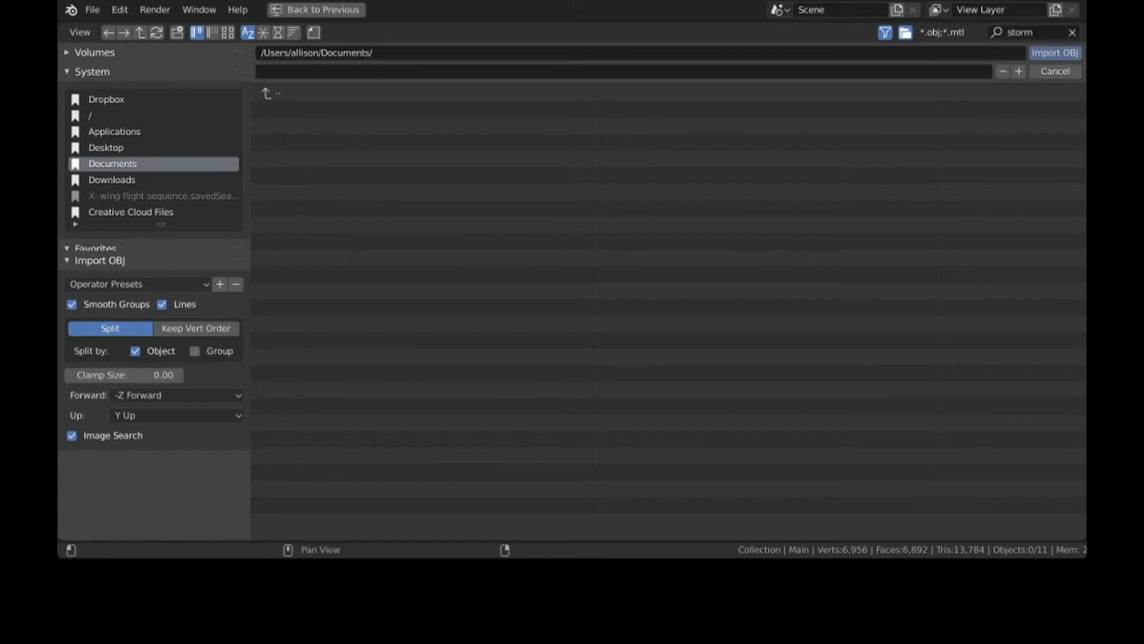
Step: Filter the Documents folder for "mode" and open its Modelling folder
left_click(112, 180)
left_click(113, 164)
left_click(1034, 33)
type("mode")
key("Return")
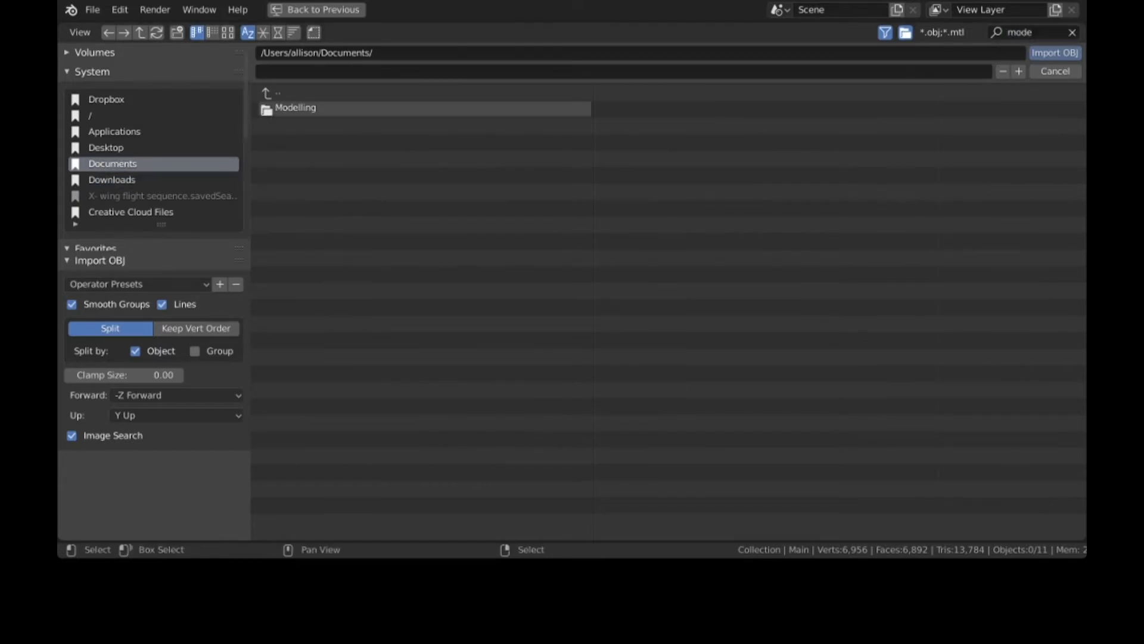
double_click(295, 108)
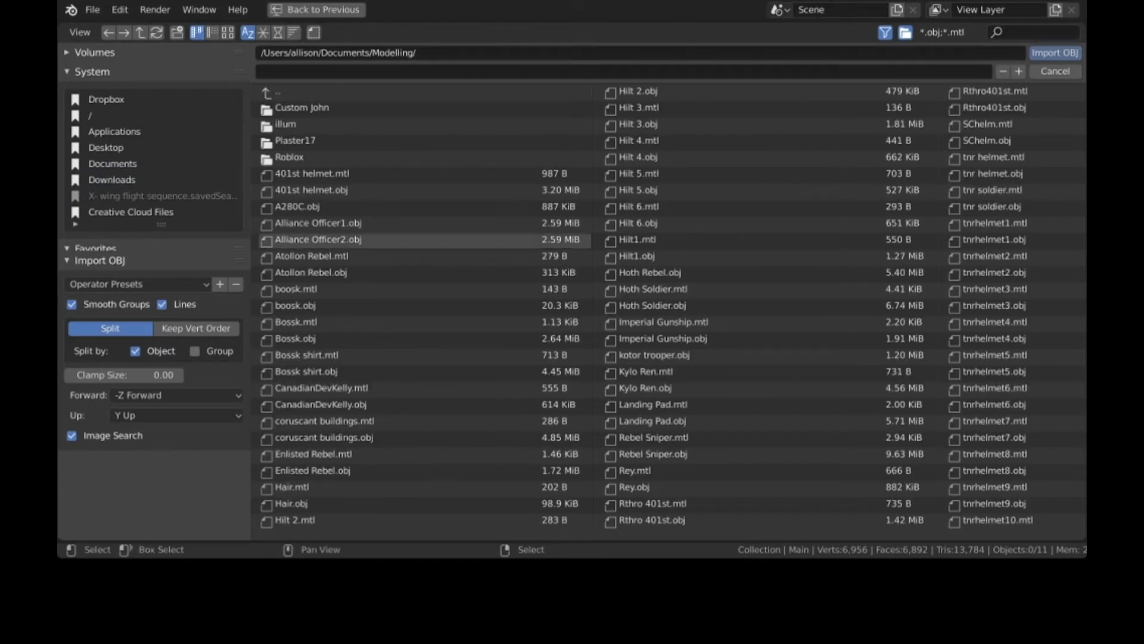
Step: Find the Shock folder in Downloads by searching "shoc" and import Leftfoot.obj from it
left_click(112, 180)
left_click(1034, 33)
type("st")
key("BackSpace")
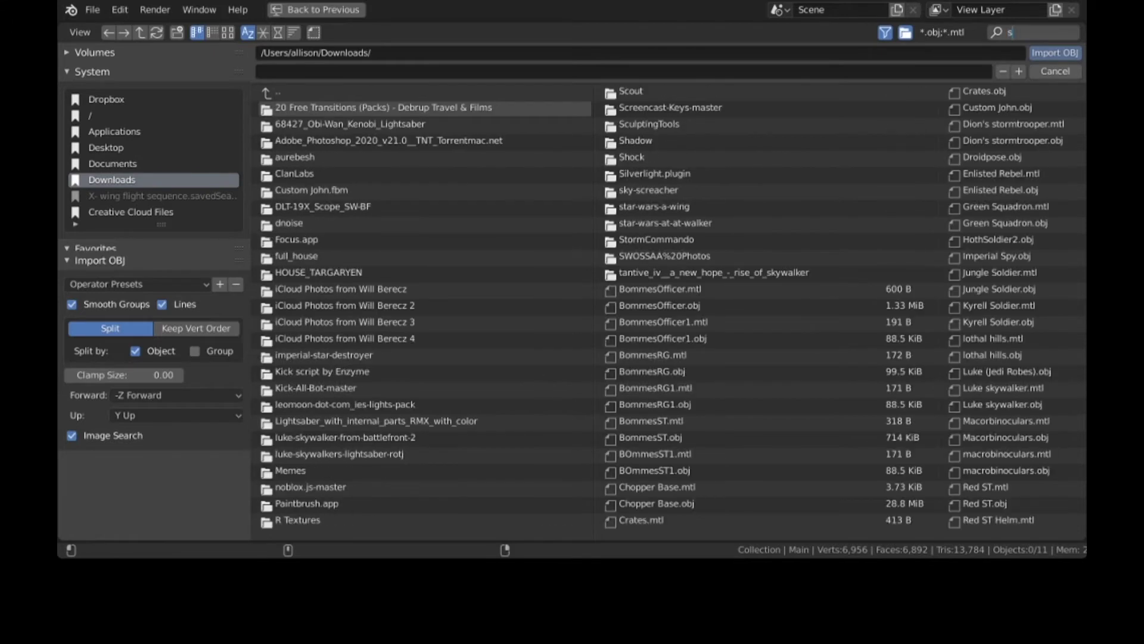
type("hoc")
key("Return")
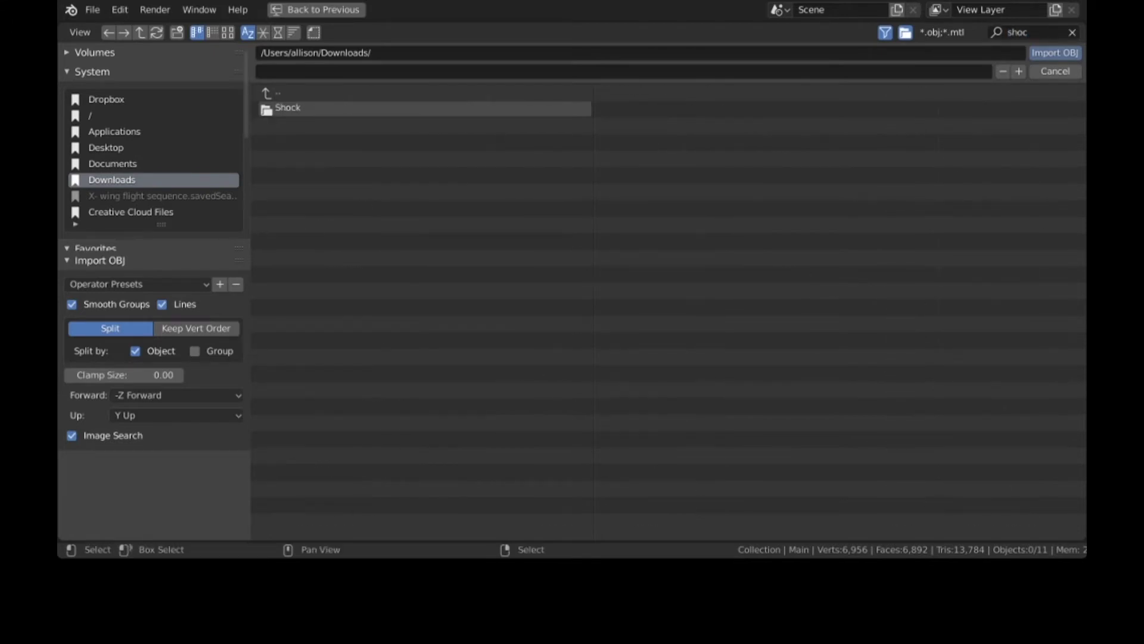
double_click(288, 108)
left_click(299, 124)
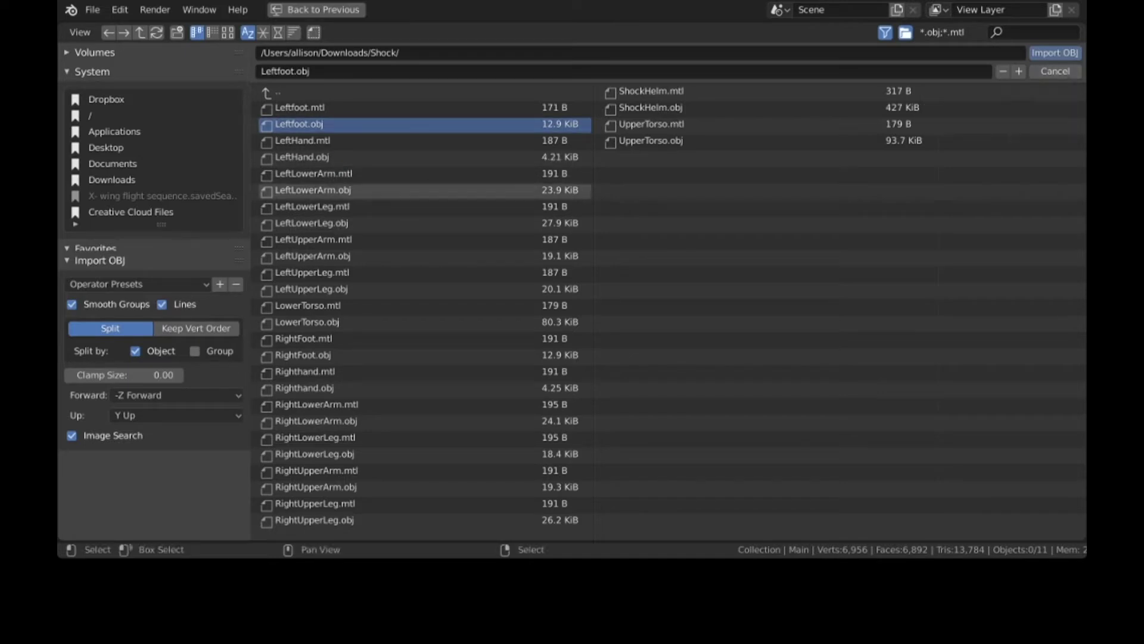
left_click(1054, 52)
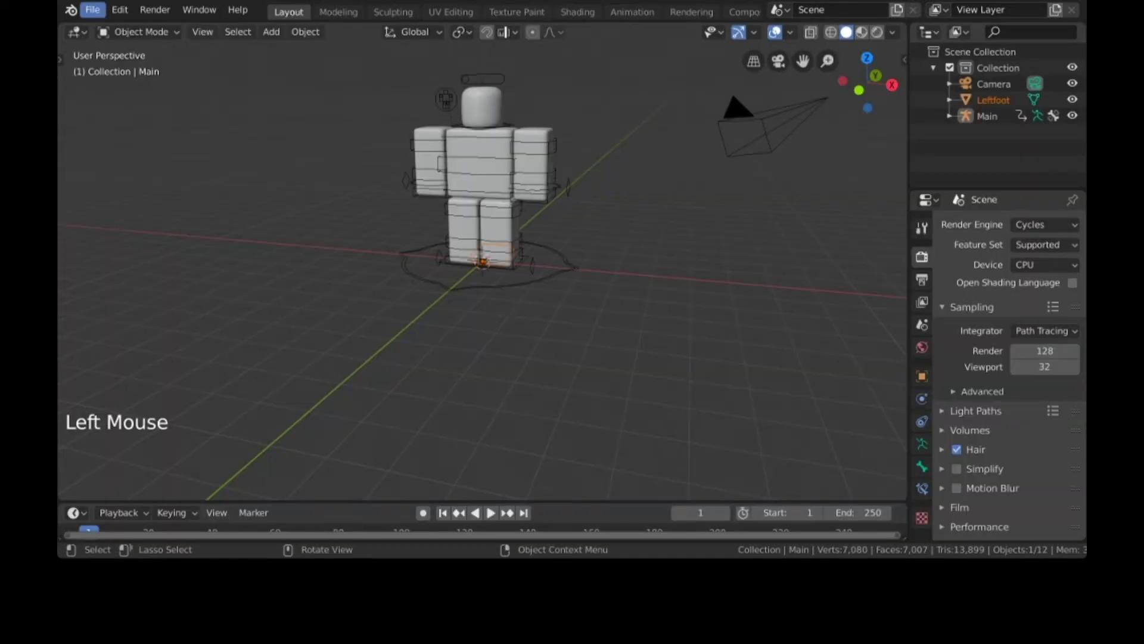
Step: Import LeftHand.obj from the Shock folder as a Wavefront OBJ
left_click(92, 10)
mouse_move(155, 227)
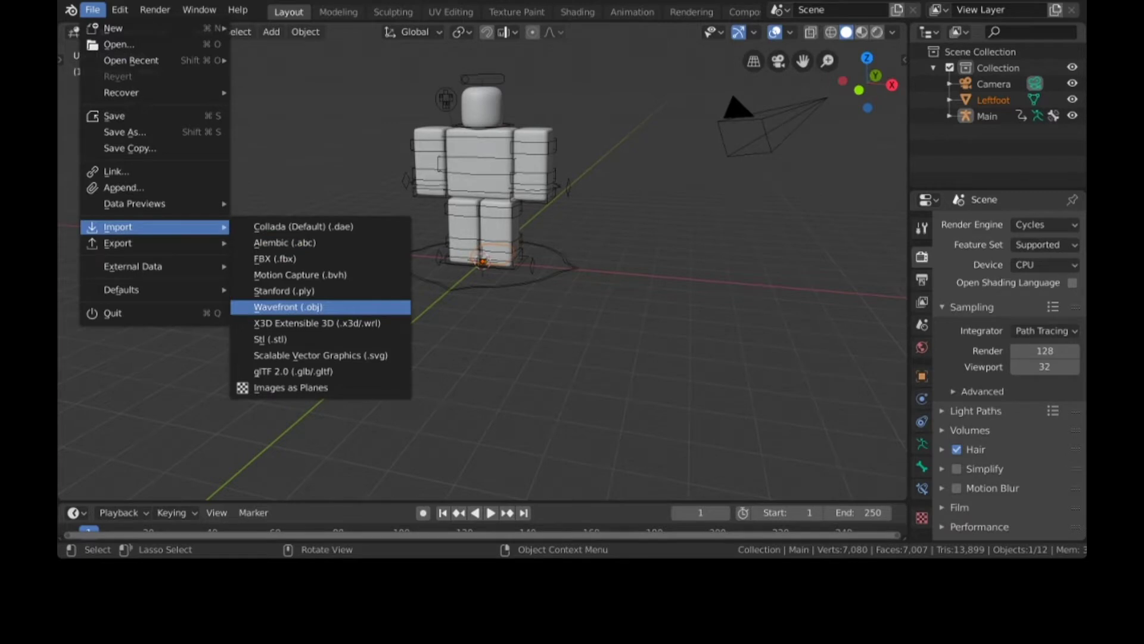
left_click(288, 307)
left_click(302, 157)
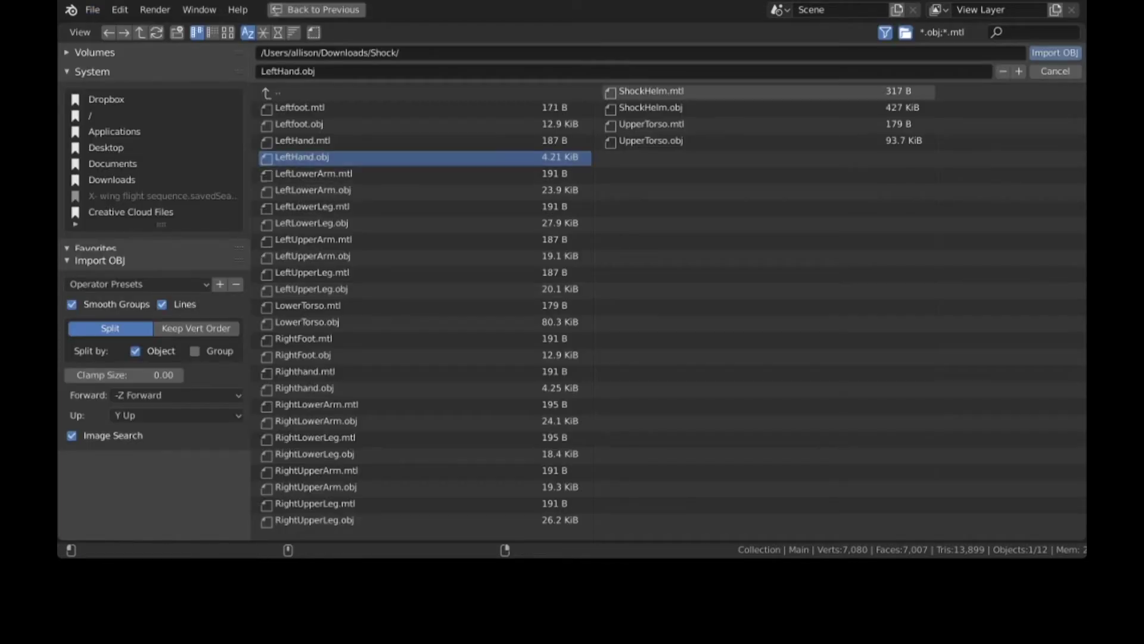
left_click(1055, 52)
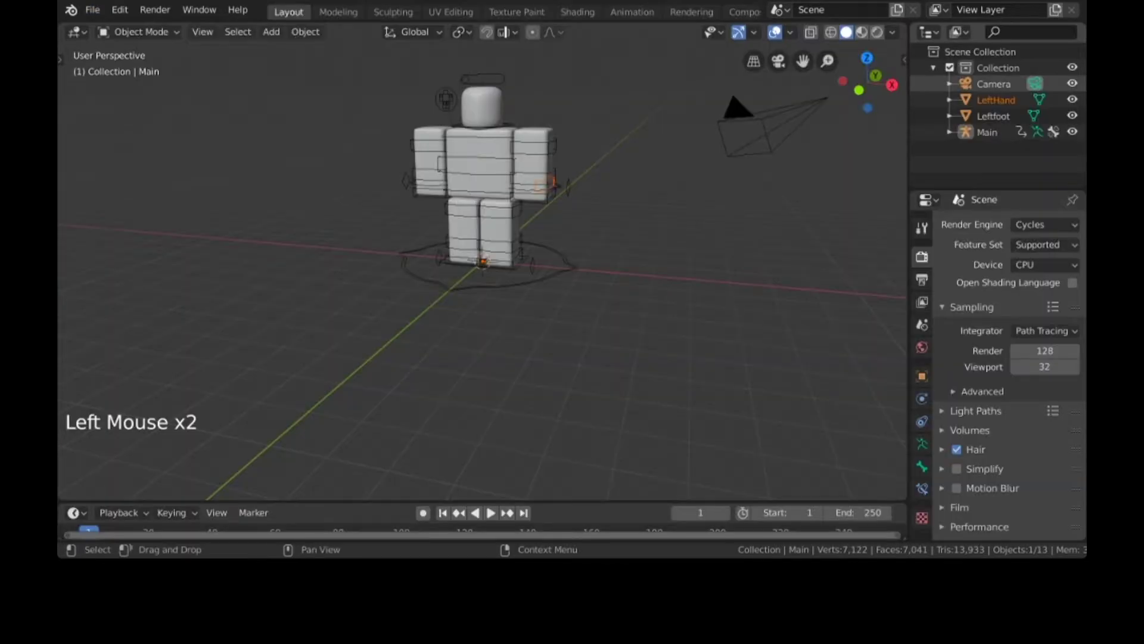
Step: Import LeftLowerArm.obj from the Shock folder as a Wavefront OBJ
left_click(92, 9)
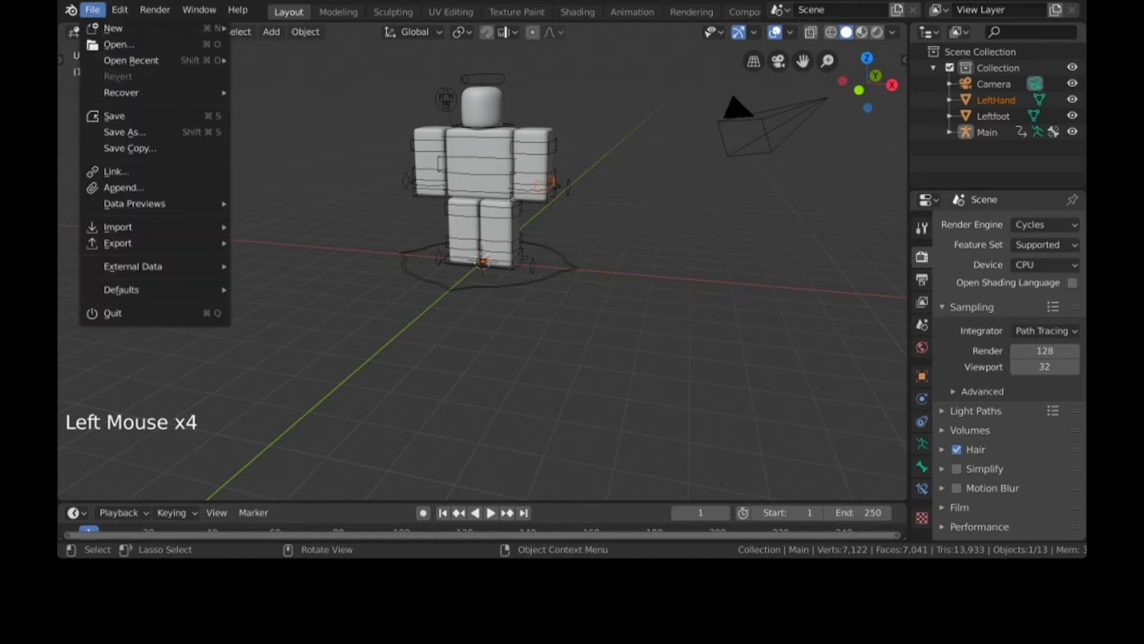
mouse_move(120, 10)
mouse_move(118, 227)
left_click(292, 307)
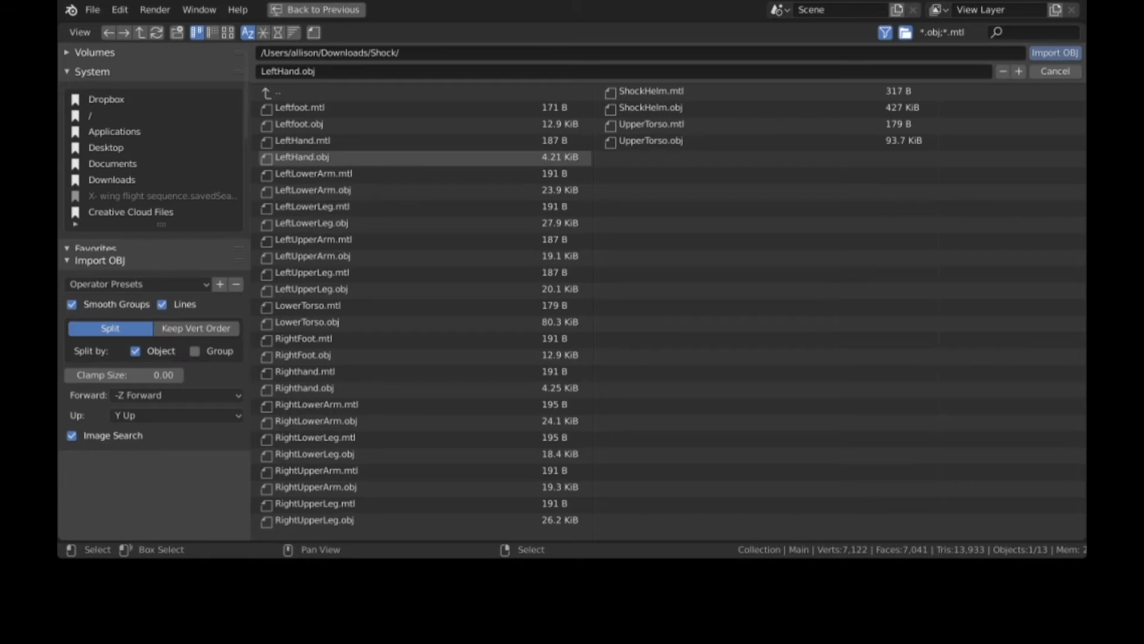
left_click(313, 190)
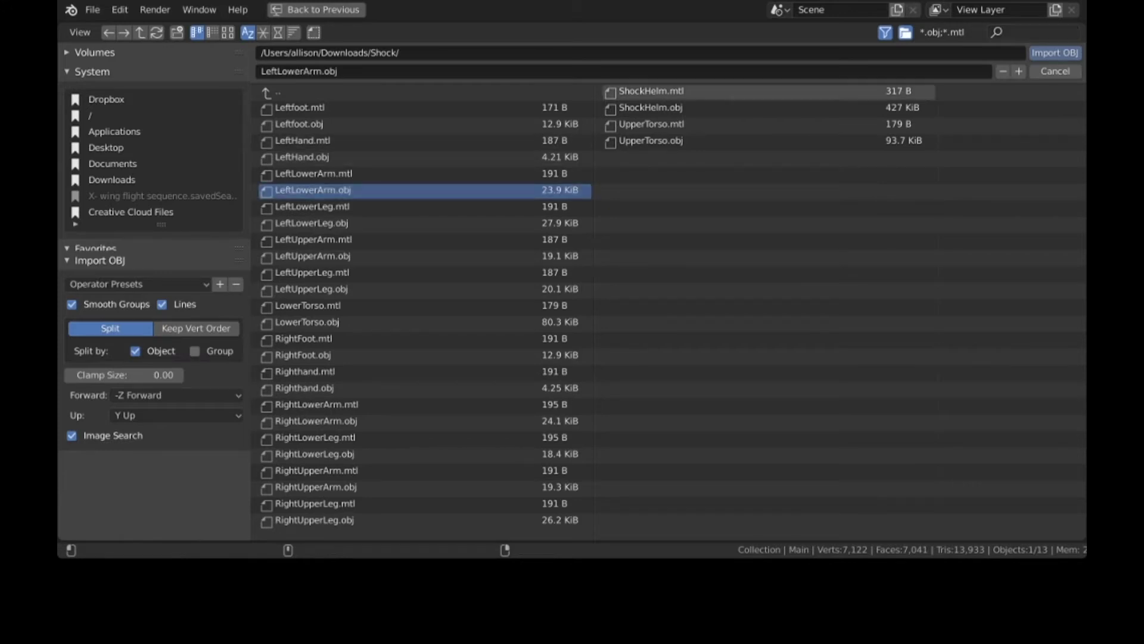
left_click(1055, 53)
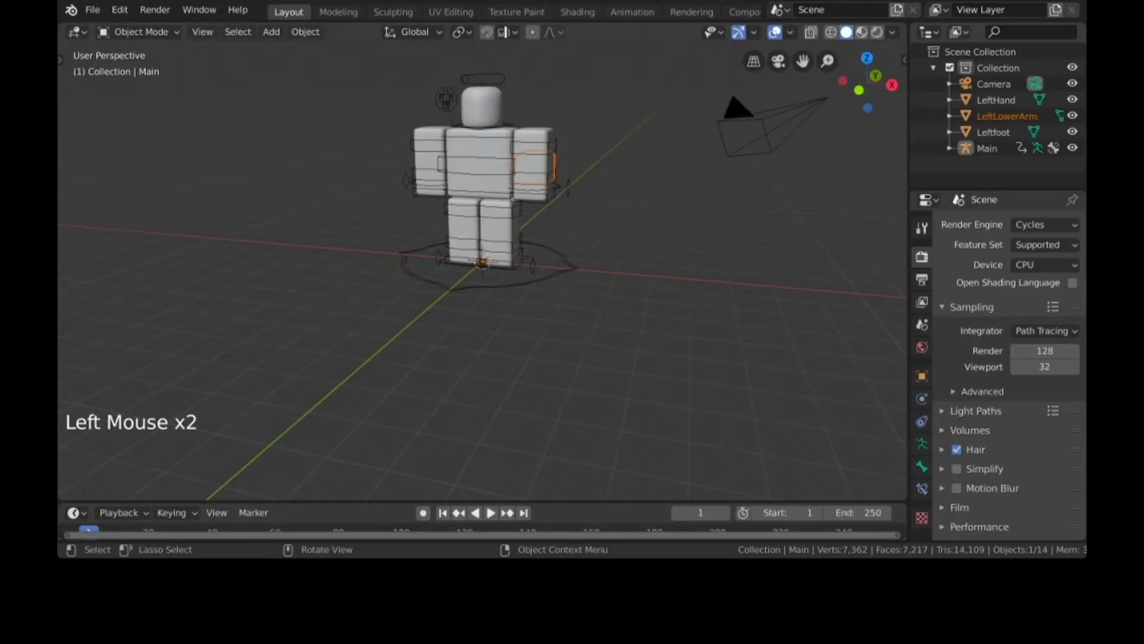
Step: Import LeftLowerLeg.obj from the Shock folder as a Wavefront OBJ
middle_click_drag(715, 227, 733, 256)
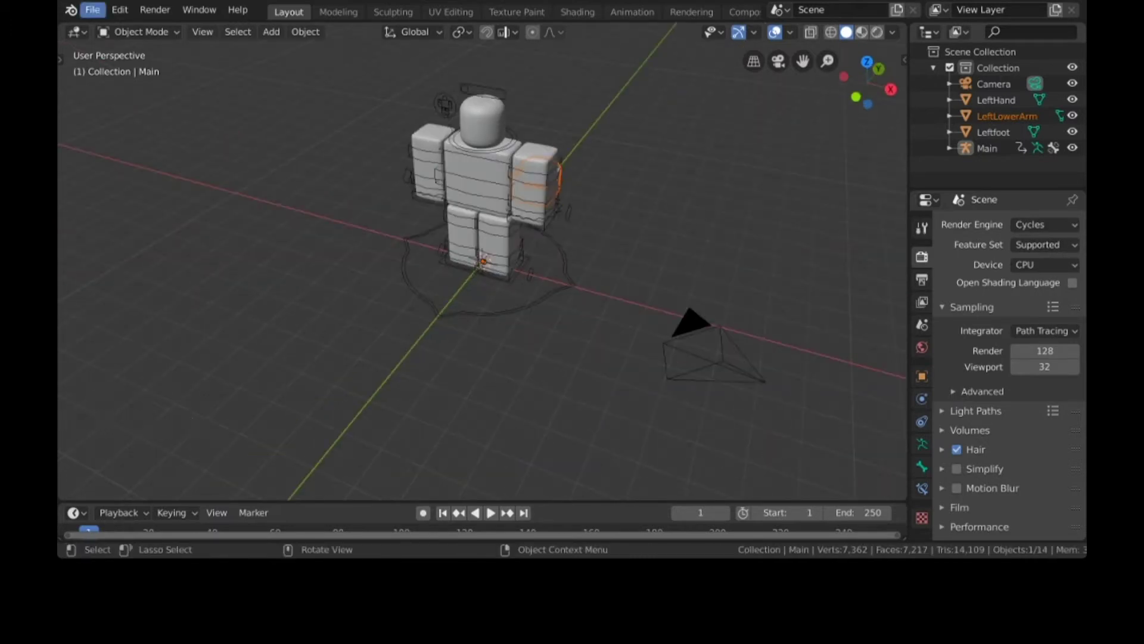
left_click(92, 10)
mouse_move(119, 226)
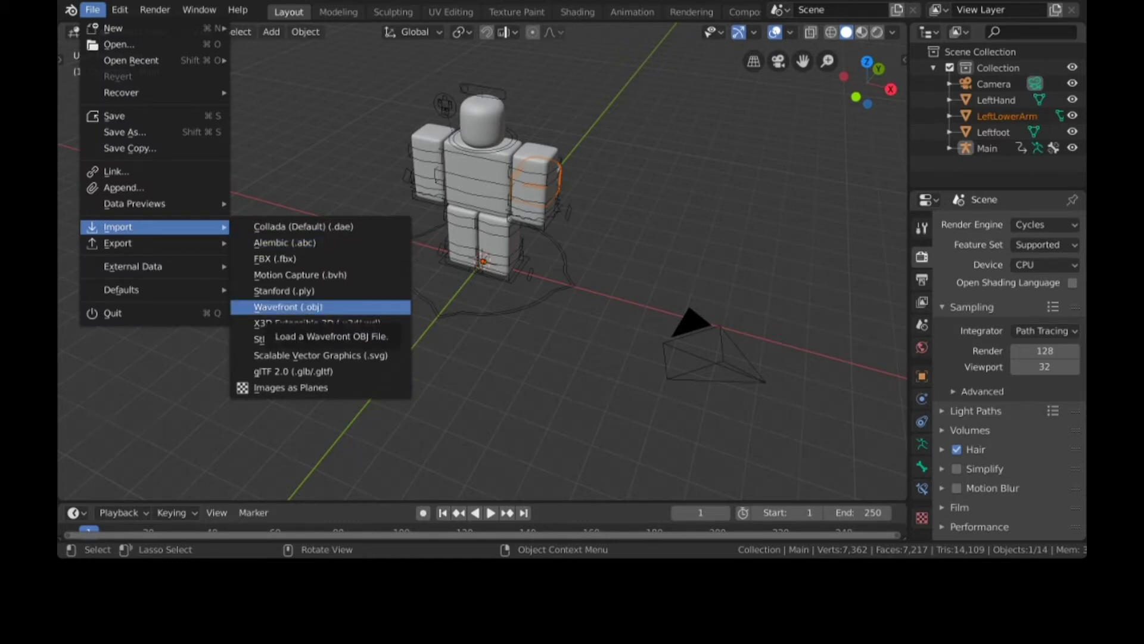
left_click(288, 307)
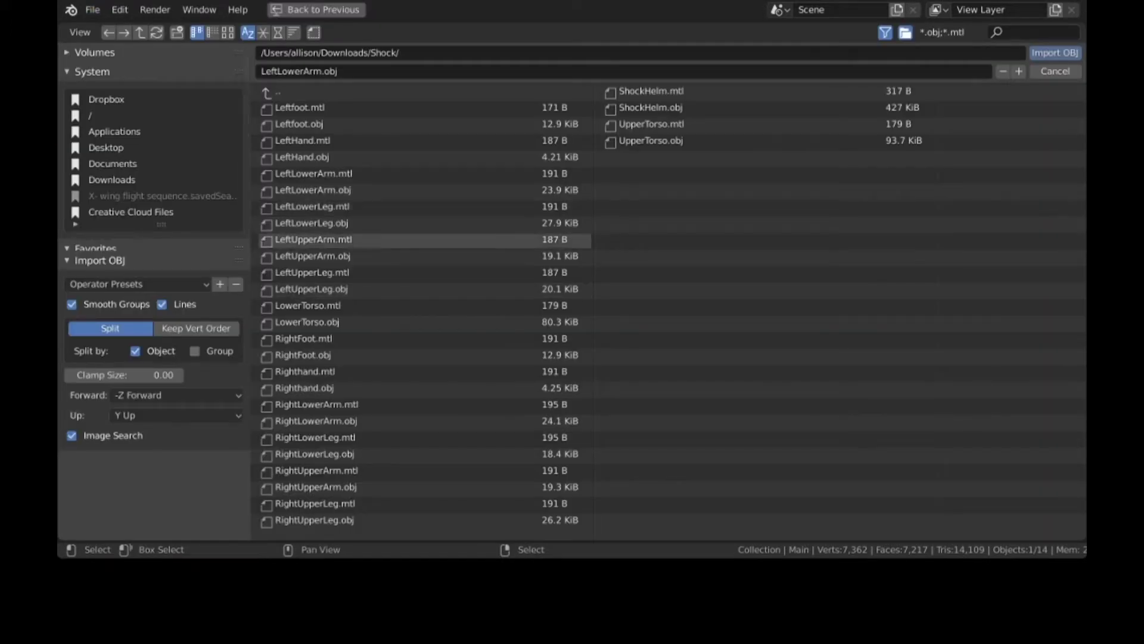
left_click(312, 223)
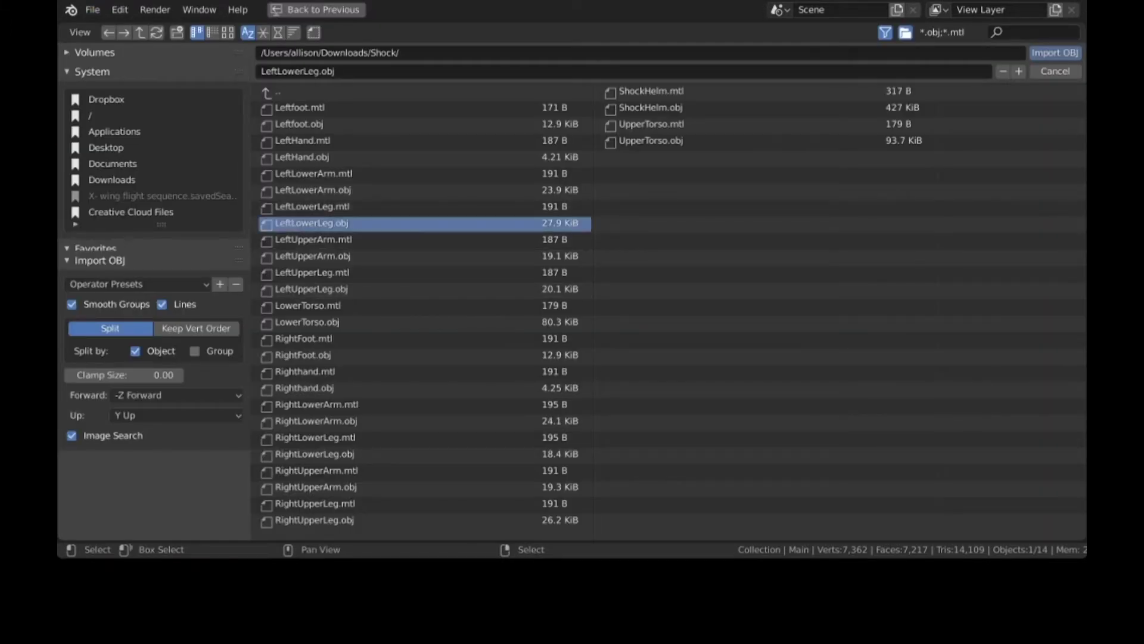
left_click(1055, 53)
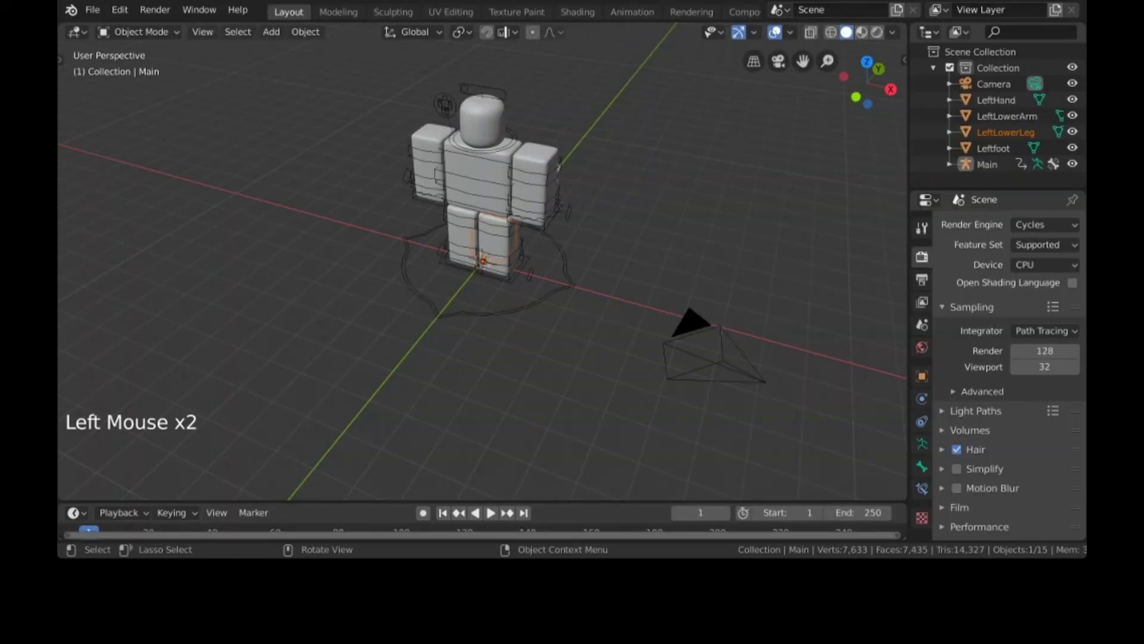
Step: Import LeftUpperArm.obj from the Shock folder as a Wavefront OBJ
middle_click_drag(822, 190, 620, 197)
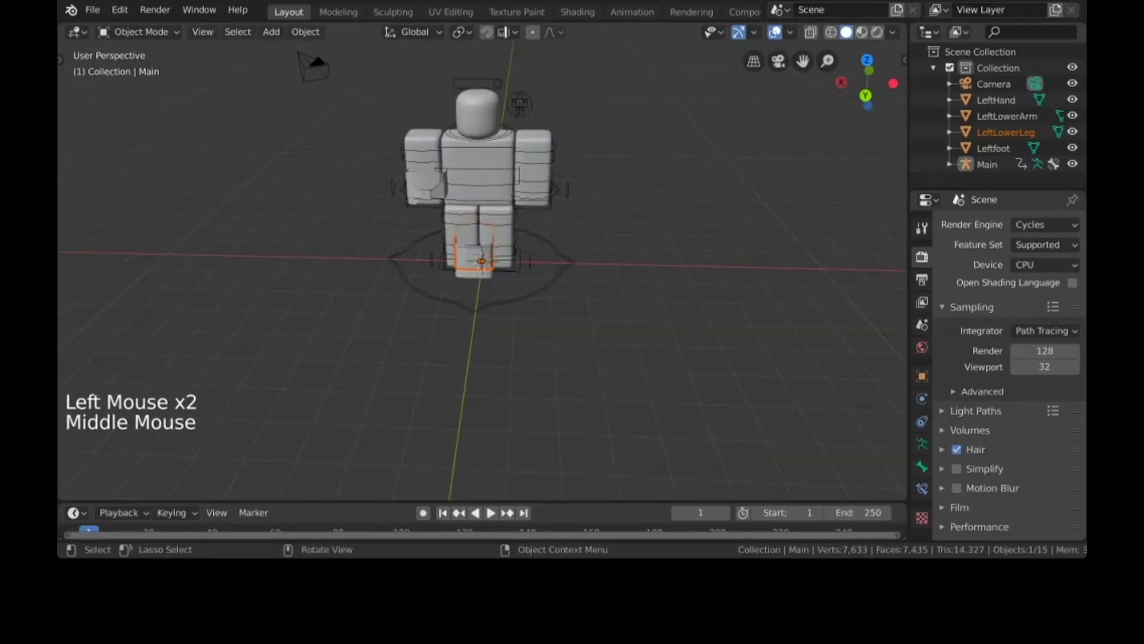
left_click(92, 10)
mouse_move(154, 227)
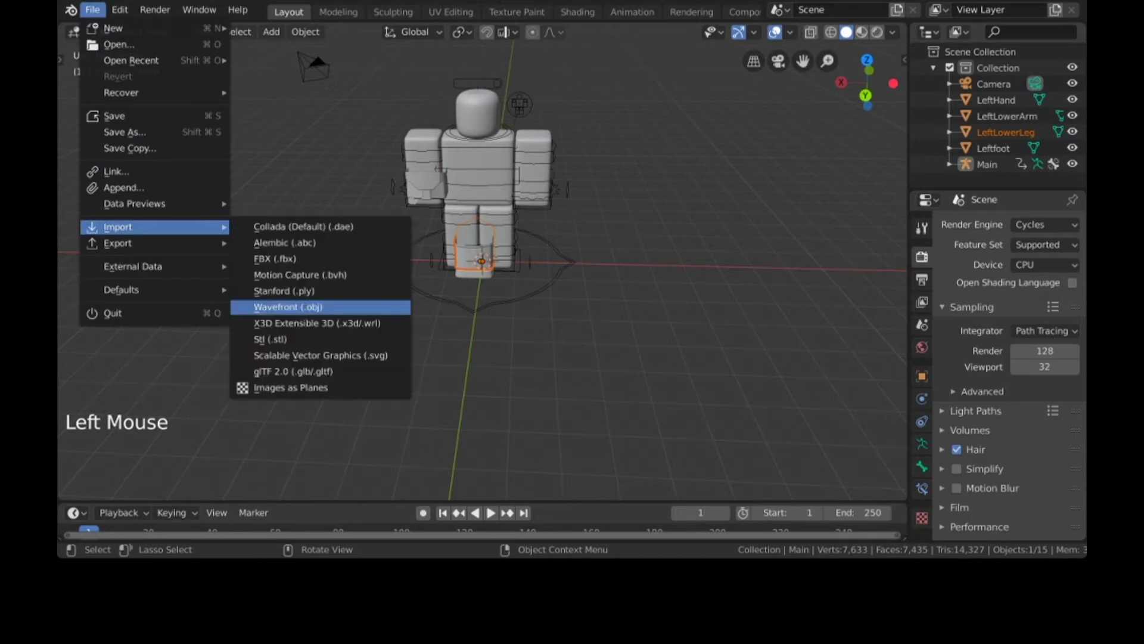
left_click(288, 306)
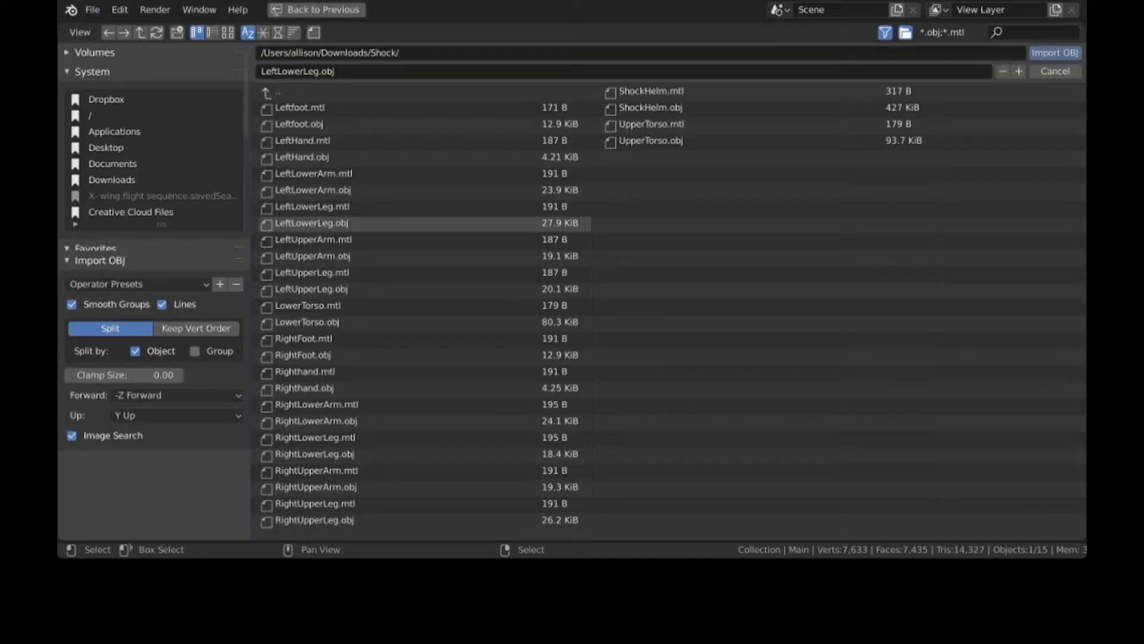
left_click(314, 256)
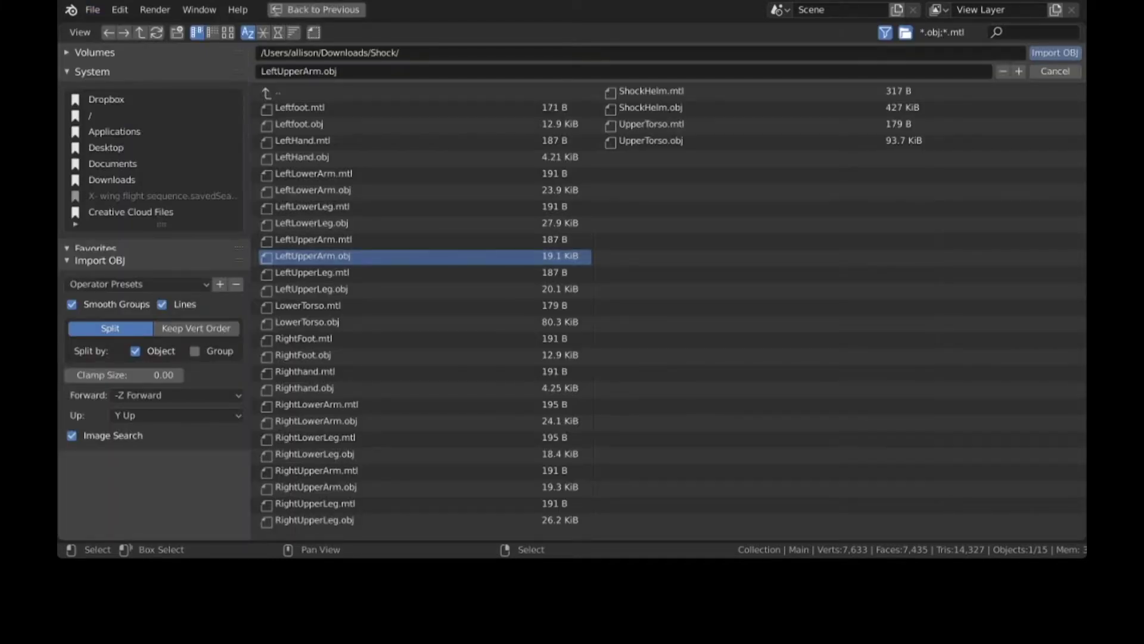
double_click(313, 256)
Step: Import LowerTorso.obj from the Shock folder as a Wavefront OBJ
left_click(92, 10)
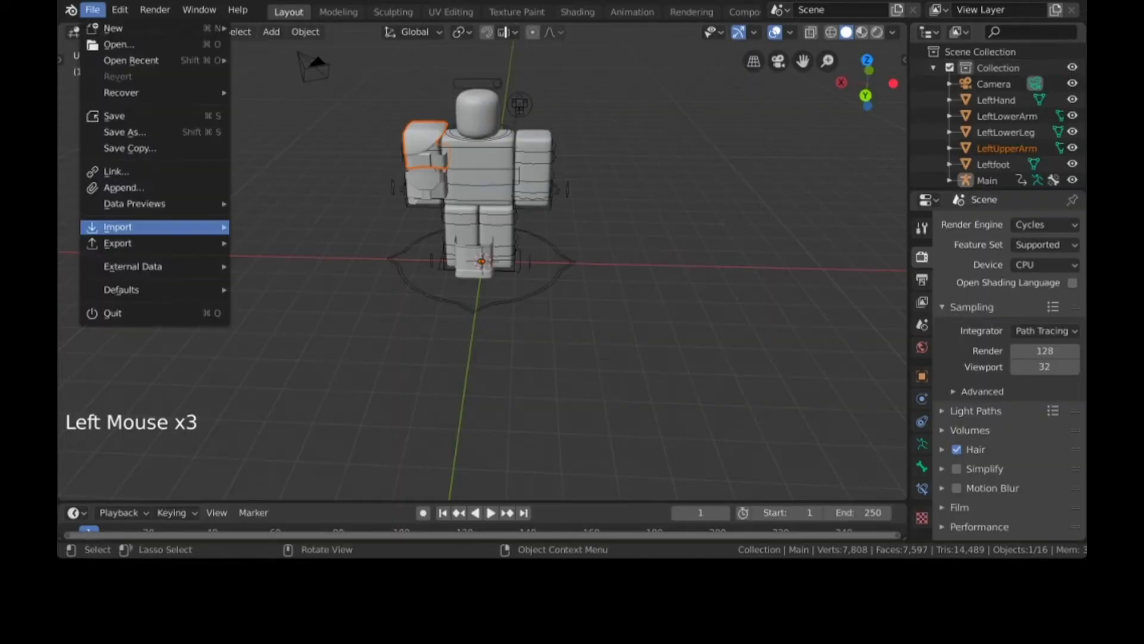
mouse_move(119, 227)
left_click(288, 306)
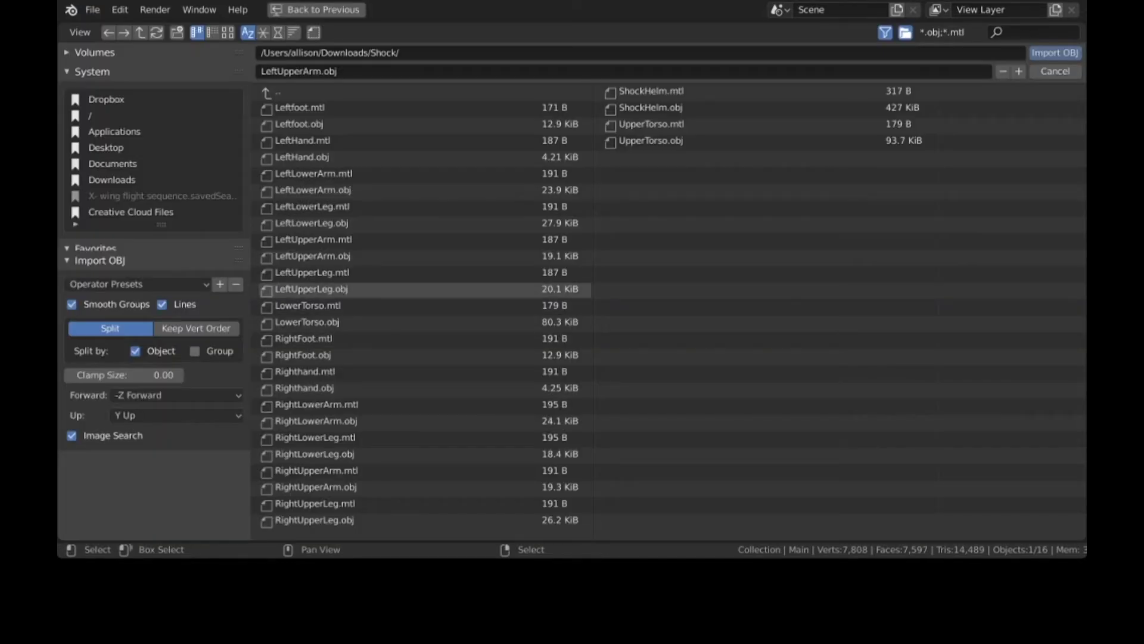
double_click(307, 321)
Step: Import RightFoot.obj from the Shock folder as a Wavefront OBJ
left_click(92, 10)
mouse_move(119, 227)
left_click(288, 306)
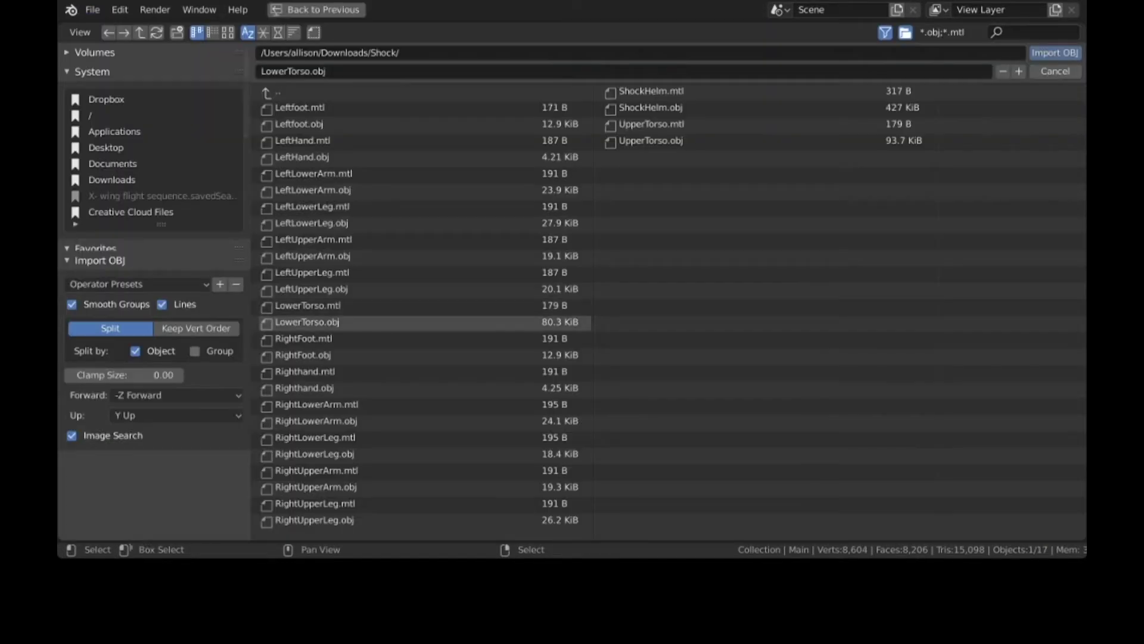
left_click(303, 354)
left_click(1055, 53)
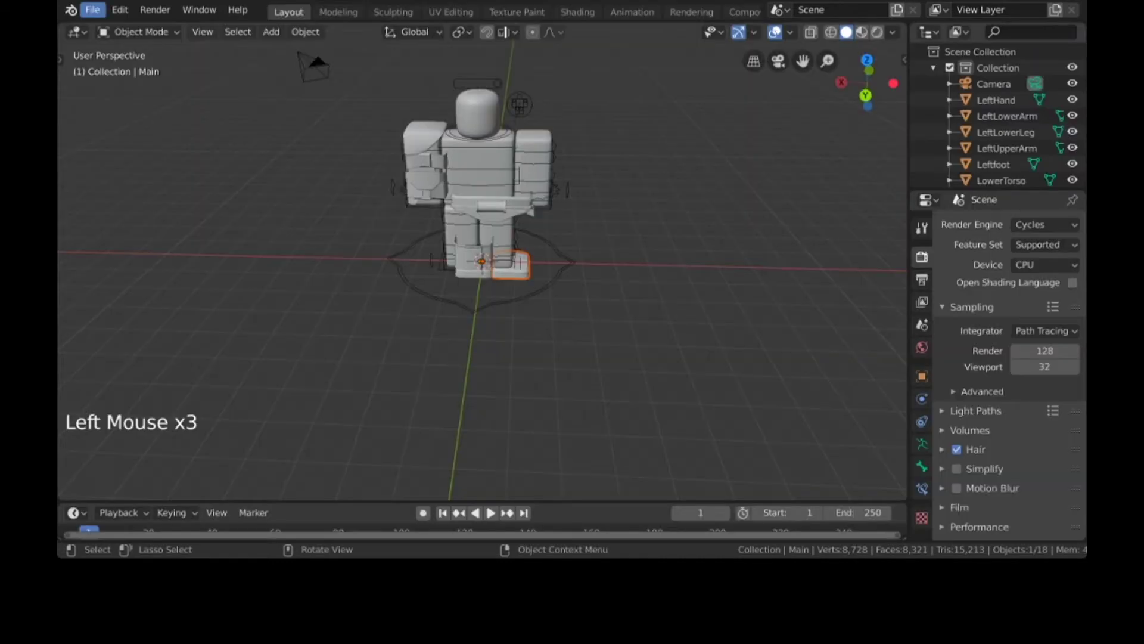
Step: Import Righthand.obj from the Shock folder as a Wavefront OBJ
left_click(92, 10)
mouse_move(119, 228)
left_click(288, 306)
left_click(93, 10)
left_click(288, 306)
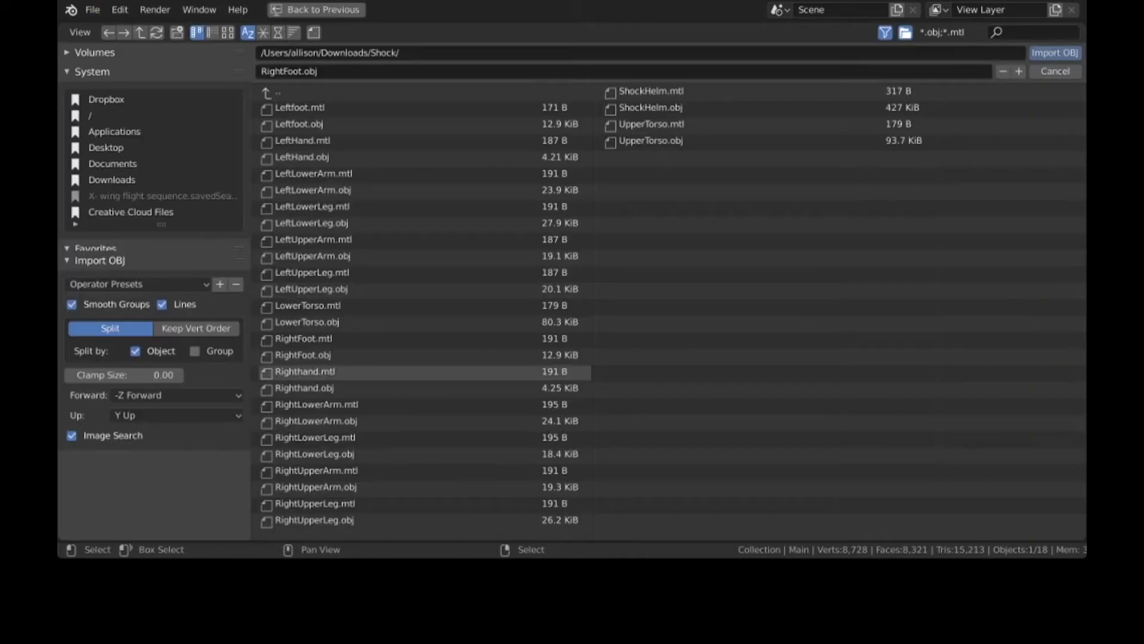
left_click(304, 388)
double_click(304, 388)
Step: Import RightLowerArm.obj from the Shock folder as a Wavefront OBJ
left_click(92, 10)
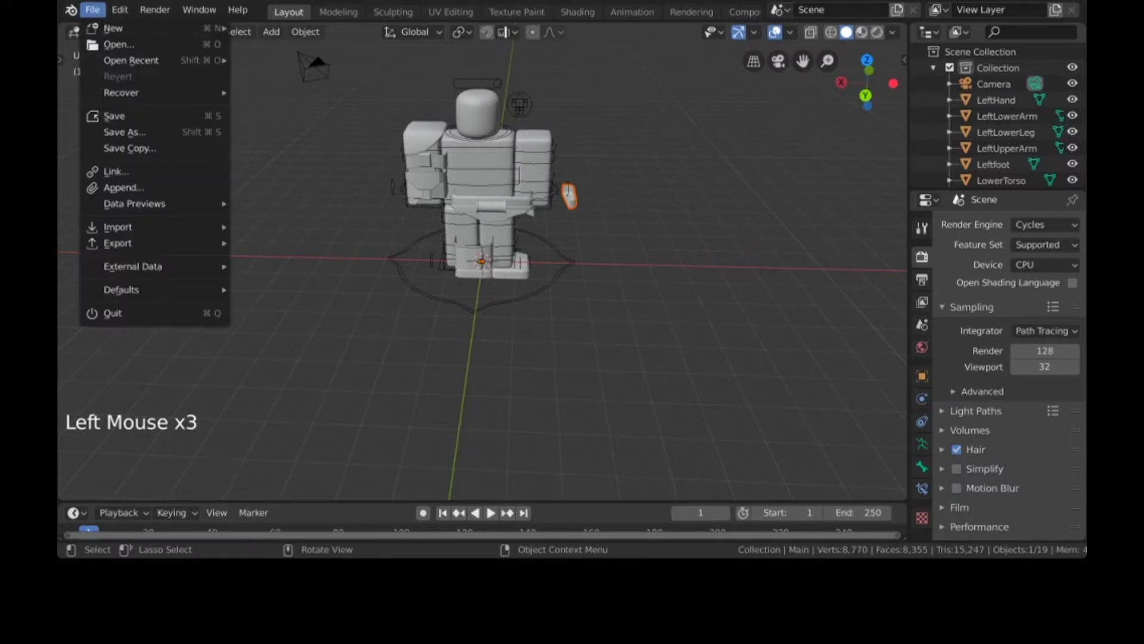
mouse_move(120, 228)
left_click(288, 306)
double_click(316, 421)
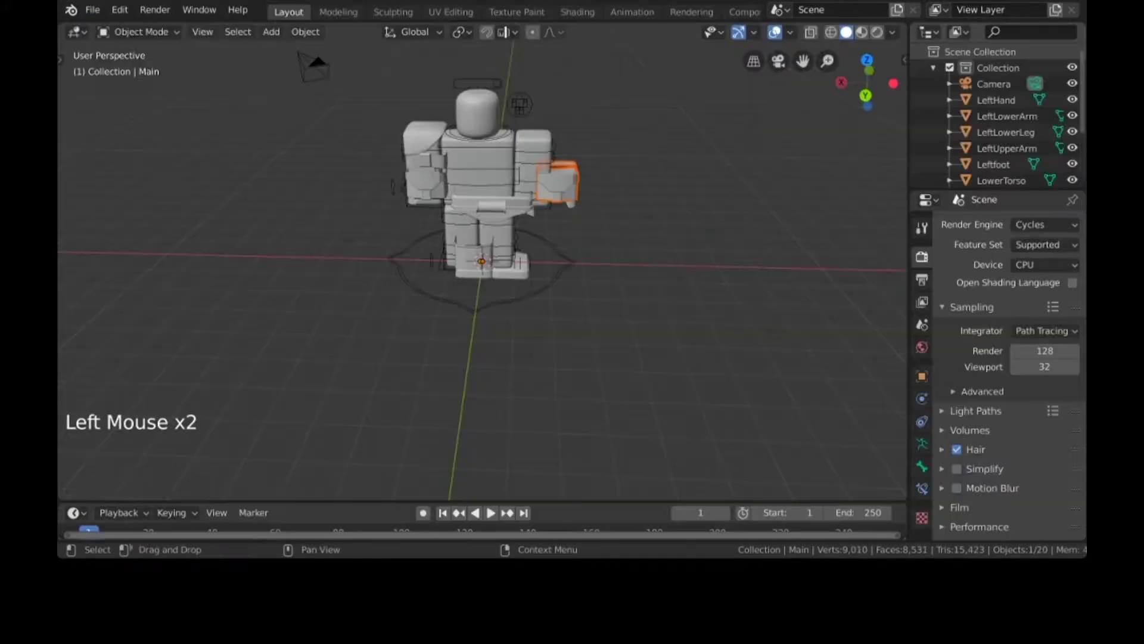
Step: Import RightLowerLeg.obj from the Shock folder as a Wavefront OBJ
left_click(92, 9)
left_click(288, 307)
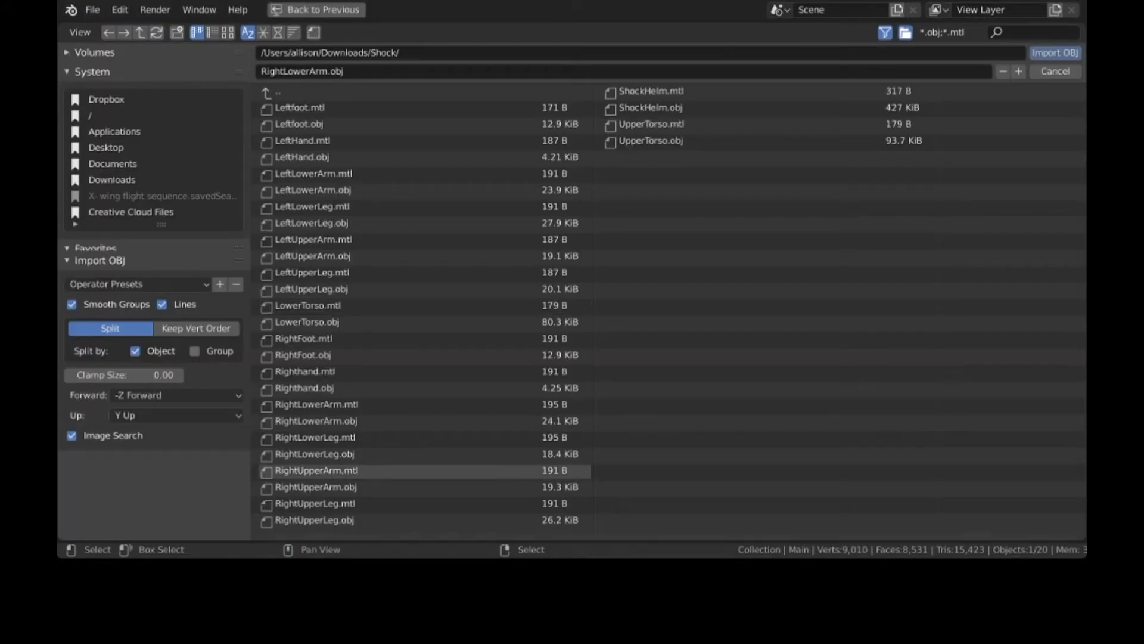
left_click(310, 454)
double_click(310, 454)
Step: Import RightUpperArm.obj from the Shock folder as a Wavefront OBJ
left_click(92, 9)
left_click(288, 306)
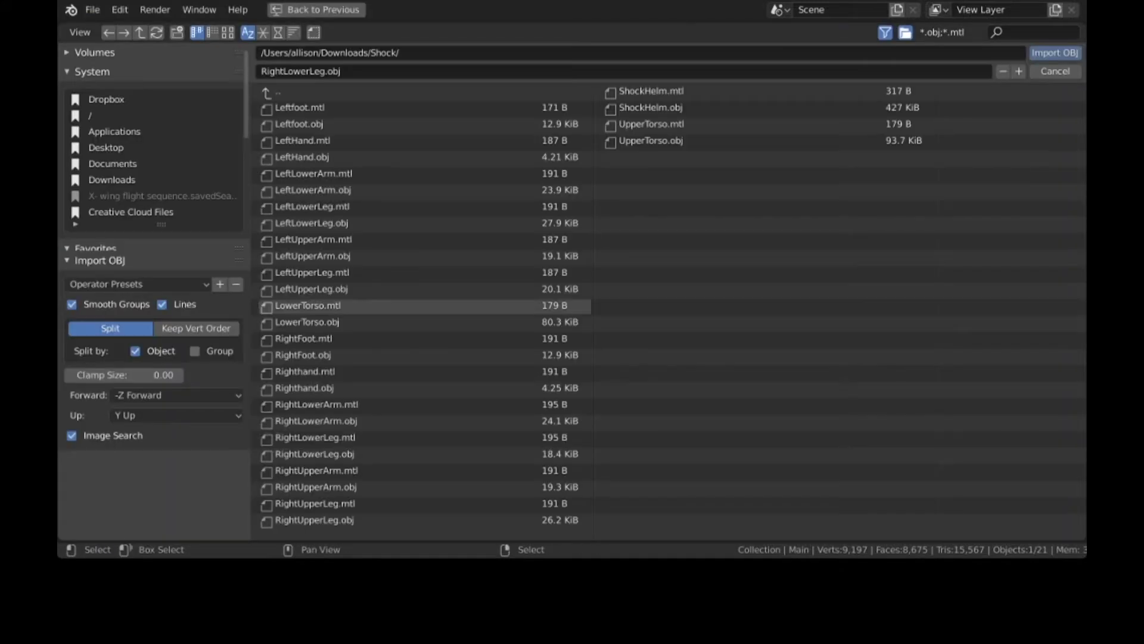
left_click(316, 487)
left_click(1055, 53)
Step: Import RightUpperLeg.obj from the Shock folder as a Wavefront OBJ
left_click(92, 9)
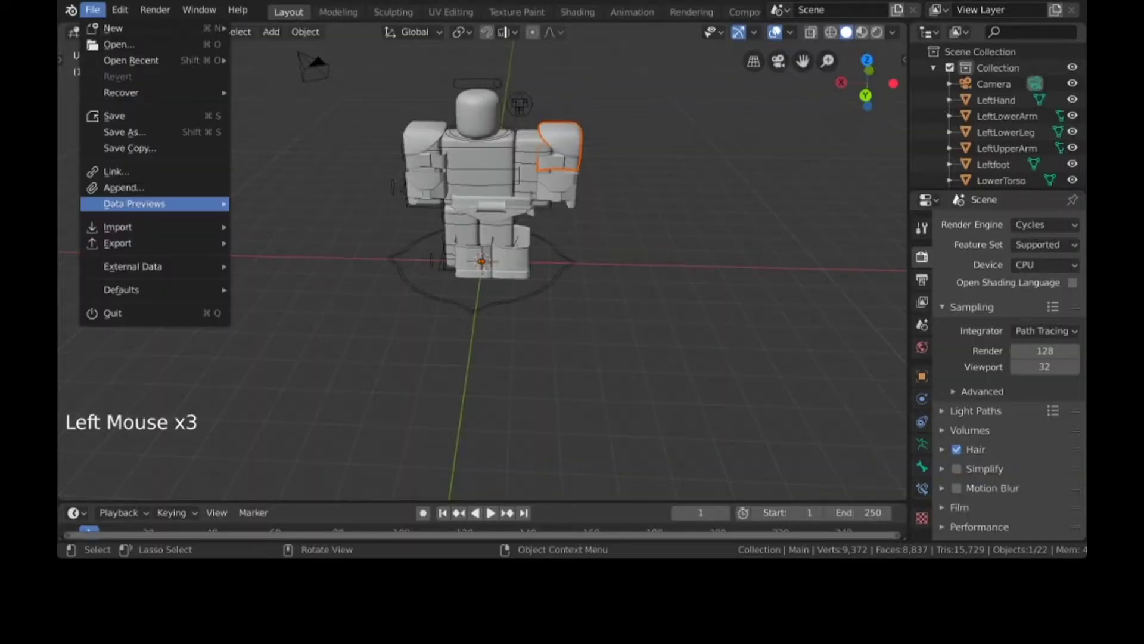
mouse_move(119, 228)
left_click(288, 306)
left_click(314, 520)
left_click(1055, 52)
key("x")
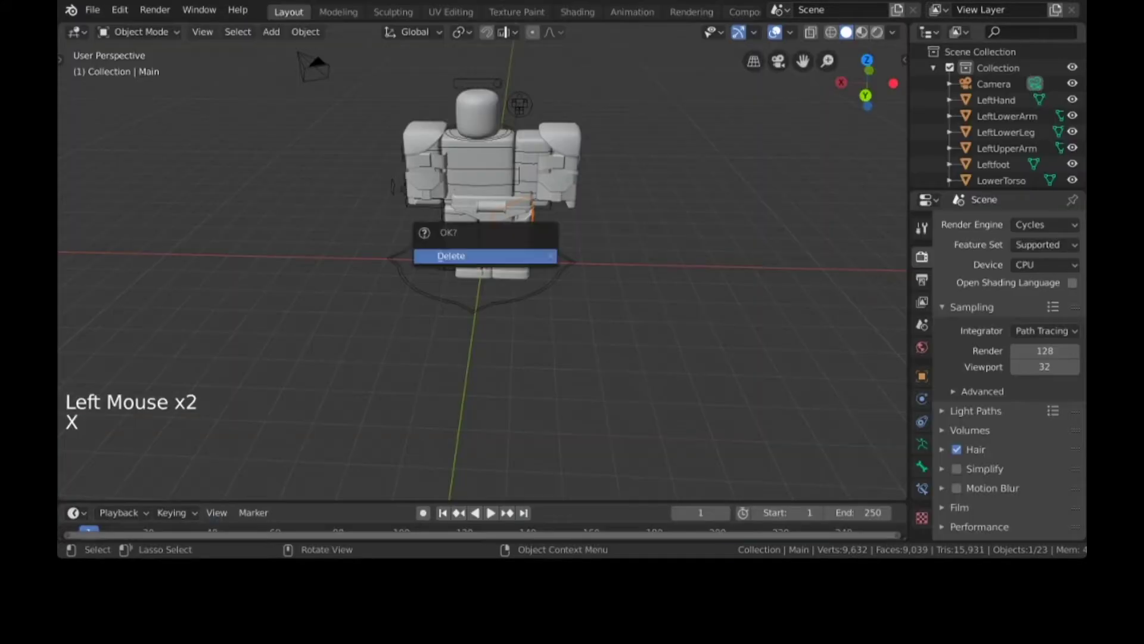
left_click(525, 256)
key("super+z")
Step: Import ShockHelm.obj from the Shock folder as a Wavefront OBJ
left_click(93, 9)
mouse_move(119, 227)
left_click(288, 306)
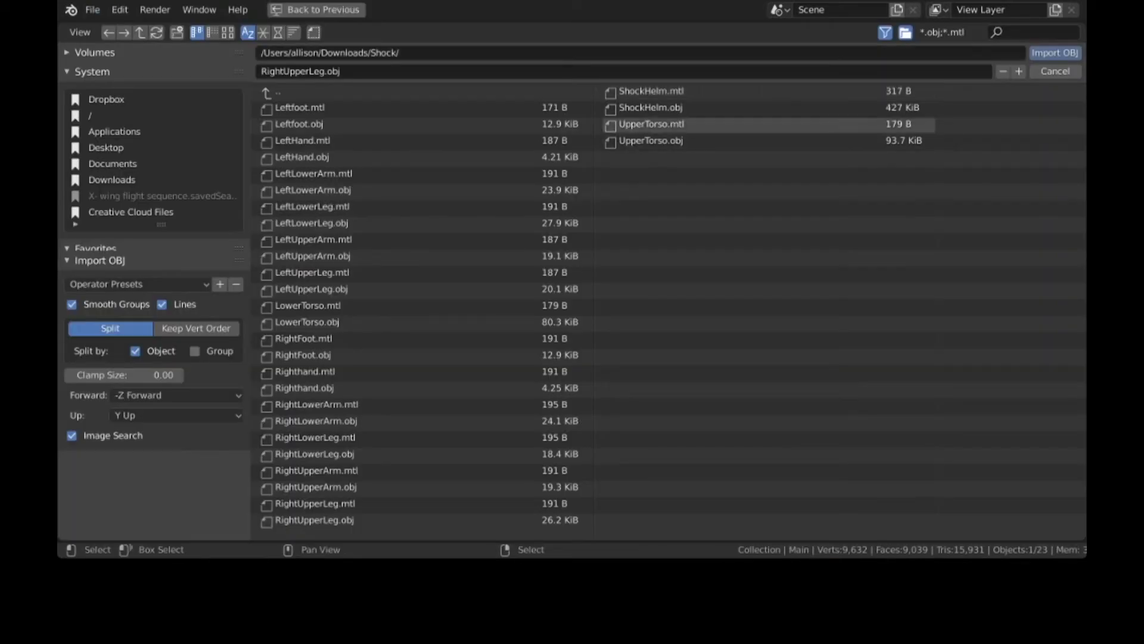
left_click(656, 108)
left_click(1055, 54)
Step: Import UpperTorso.obj from the Shock folder as a Wavefront OBJ
left_click(92, 10)
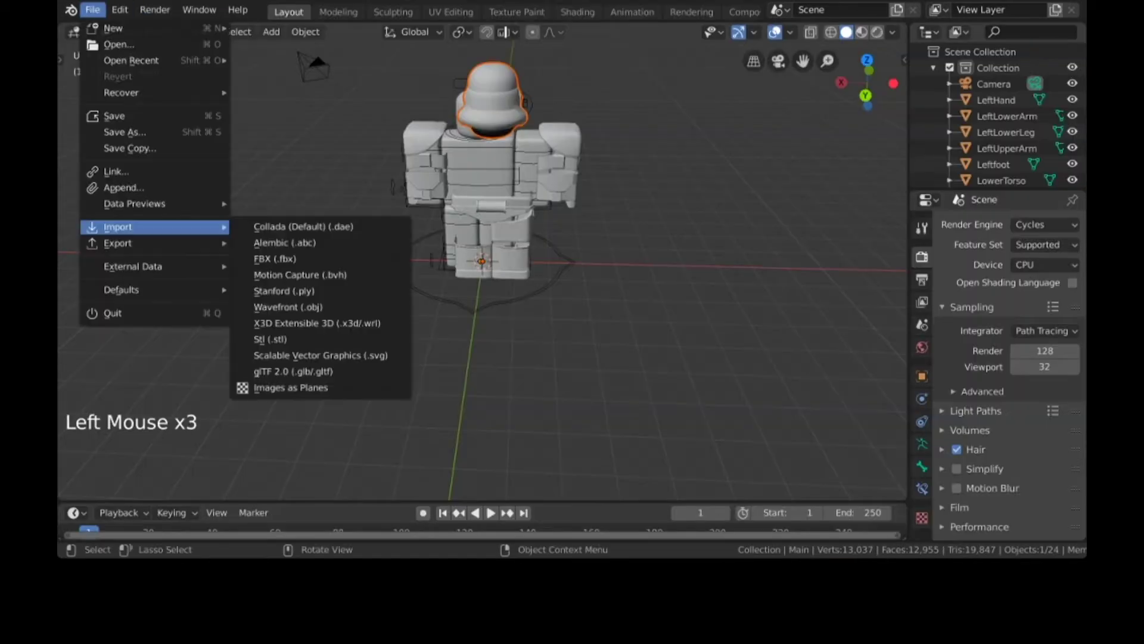
left_click(288, 306)
left_click(769, 142)
left_click(1055, 52)
Step: Import LeftUpperLeg.obj from the Shock folder as a Wavefront OBJ and deselect it
left_click(93, 10)
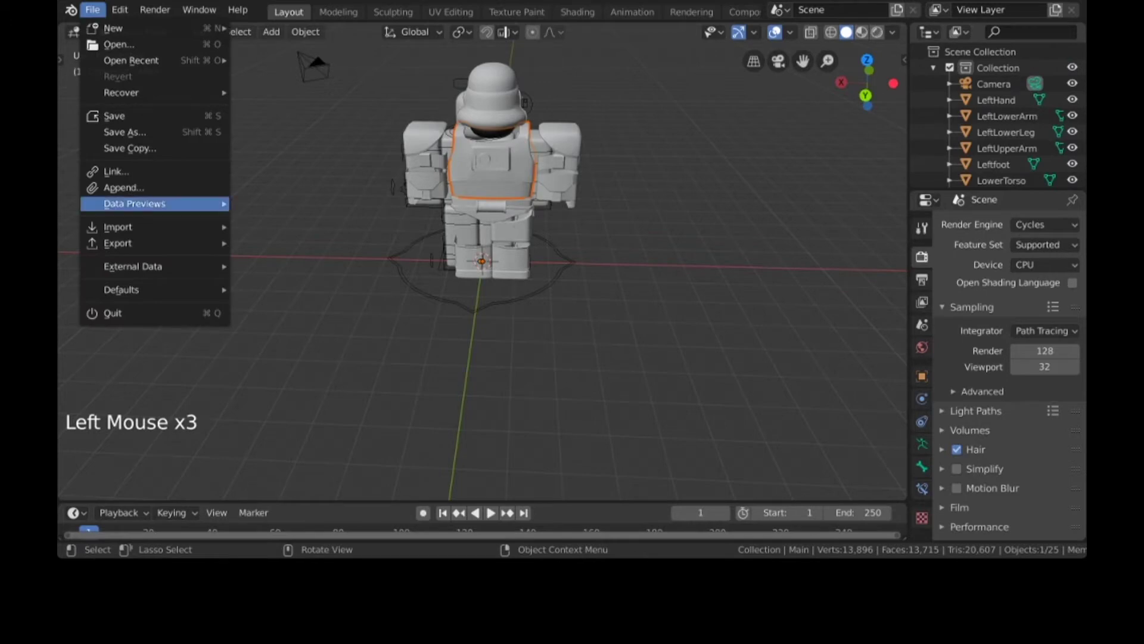
left_click(288, 306)
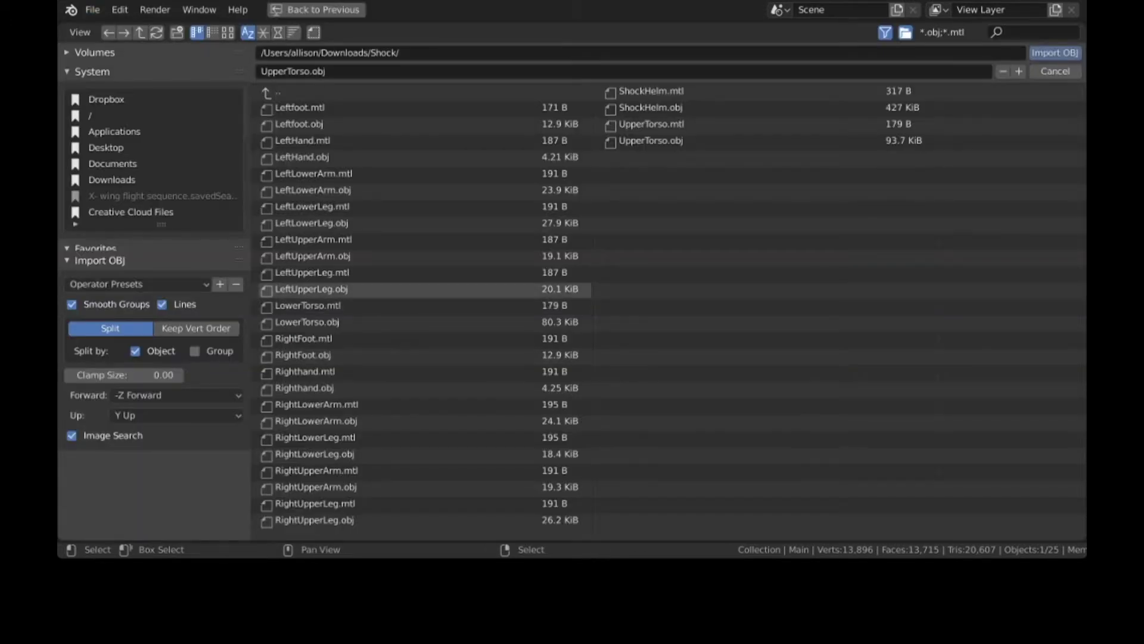
left_click(334, 290)
left_click(1054, 53)
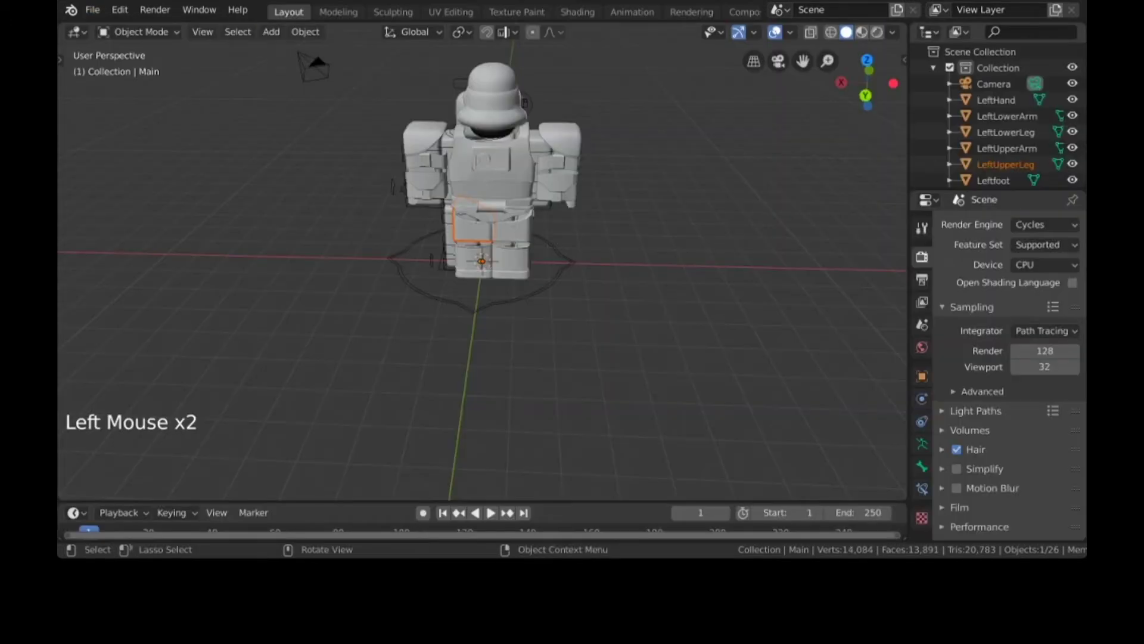
left_click(721, 197)
Step: Select the Main rig and move it about -0.44 m along the global X axis to centre it within the imported Shock parts
middle_click_drag(417, 128, 786, 192)
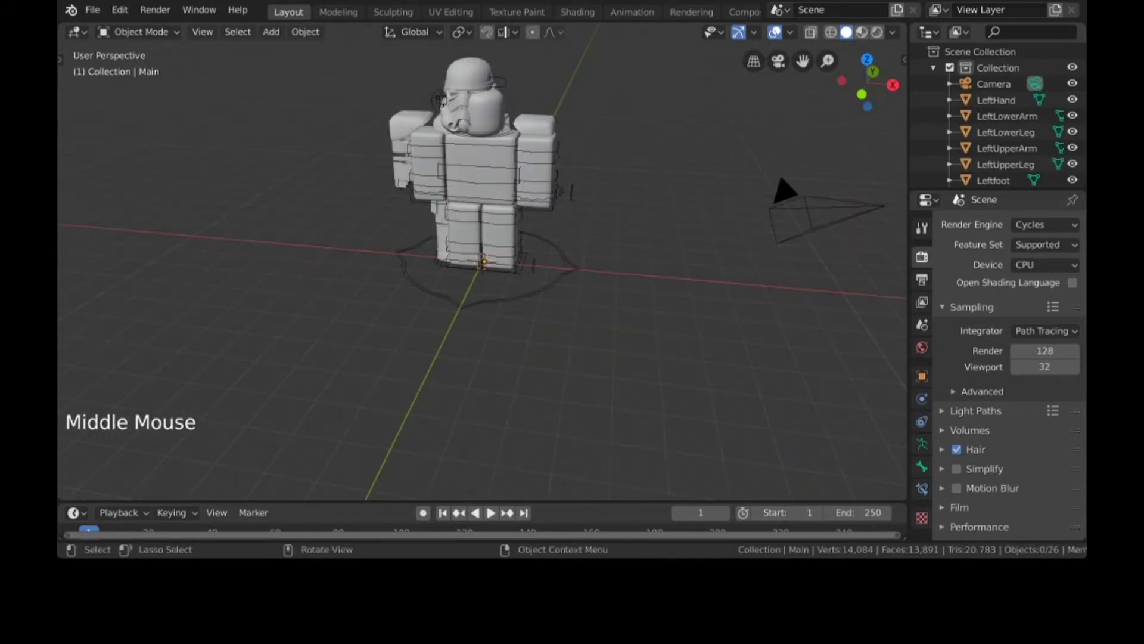
left_click(440, 100)
key("g")
left_click(440, 100)
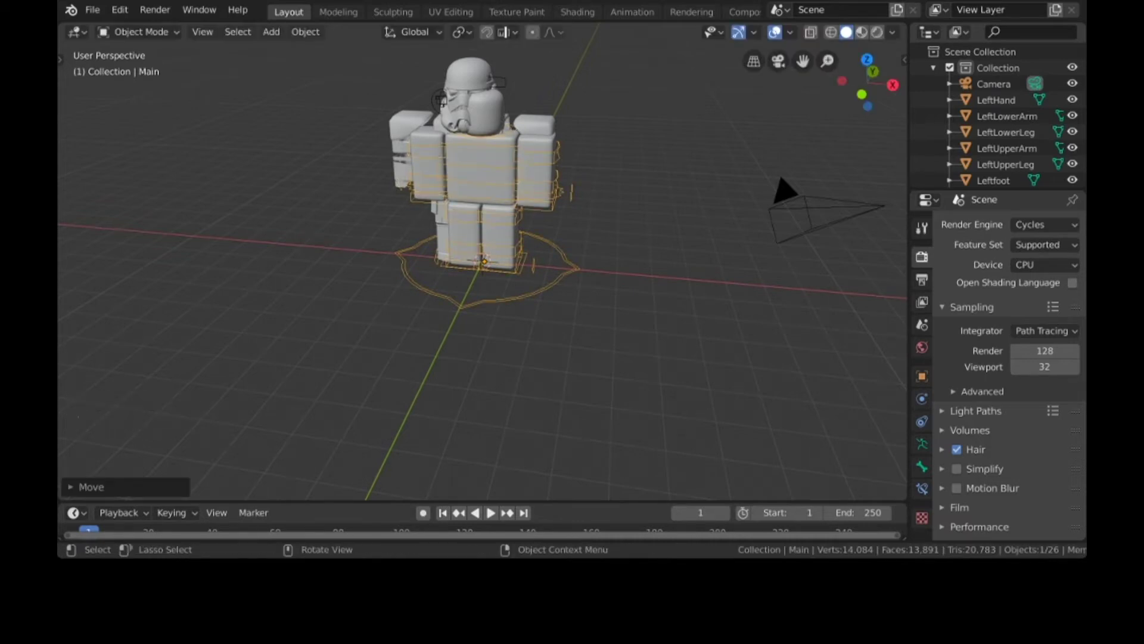
middle_click_drag(440, 100, 441, 99)
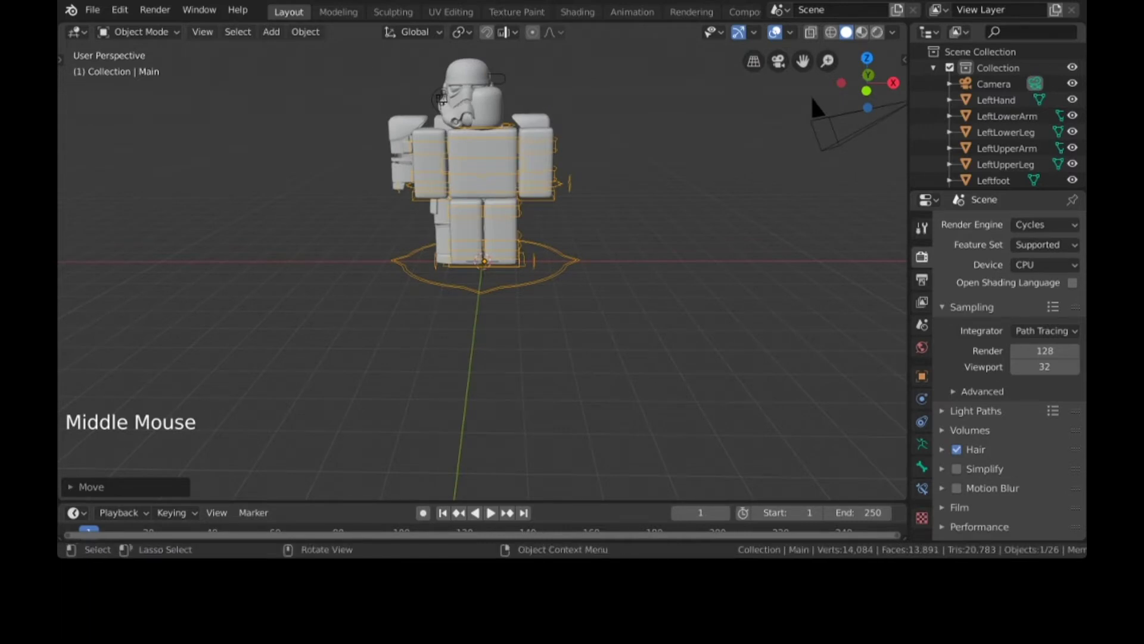
key("g")
left_click(441, 99)
left_click(442, 98)
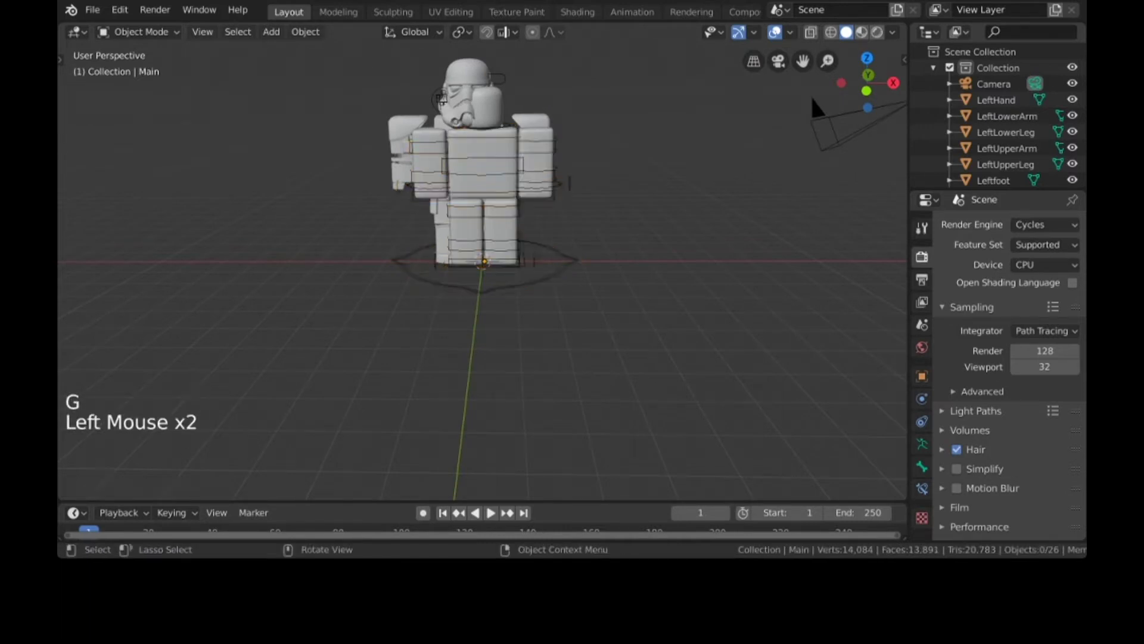
key("g")
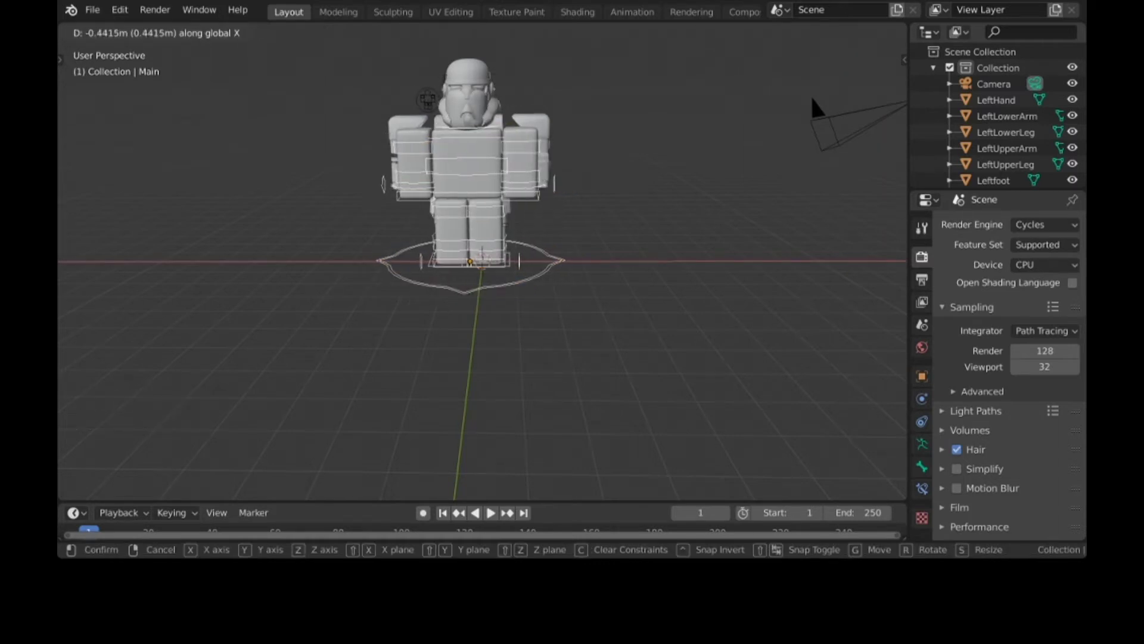
left_click(428, 99)
Step: Shift the Main rig along the global Y axis and raise it slightly along Z to fit inside the Shock armour
middle_click_drag(427, 100, 232, 122)
key("g")
key("y")
left_click(357, 113)
key("g")
key("z")
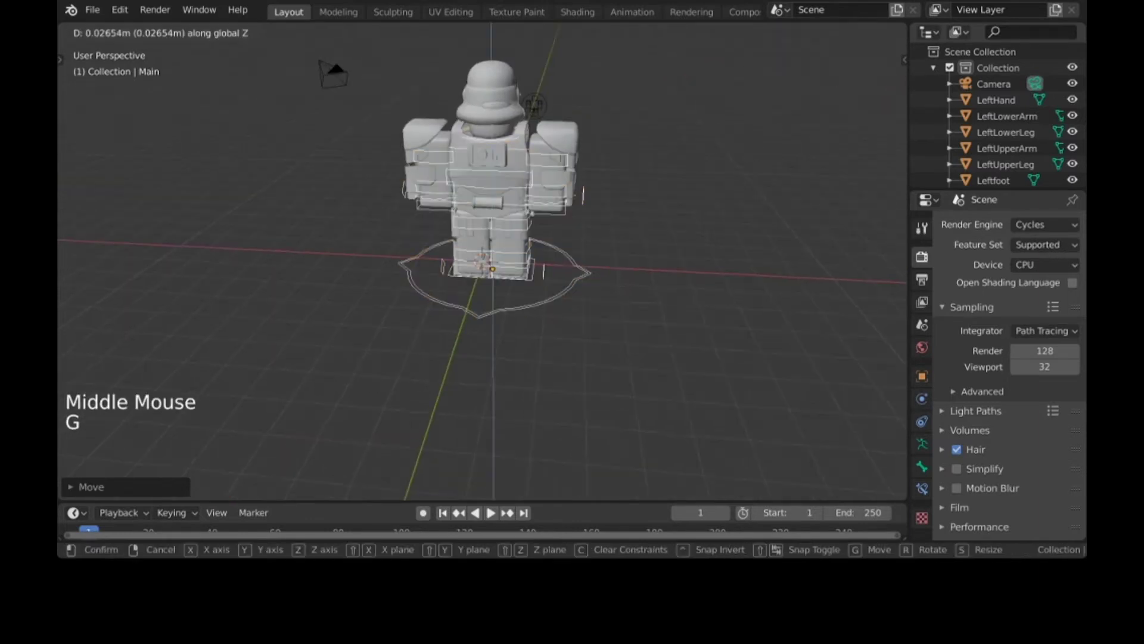
left_click(370, 149)
Step: Fine-tune the Main rig's position along the global Y axis so it sits within the armour from the side
middle_click_drag(370, 149, 227, 149)
key("g")
key("y")
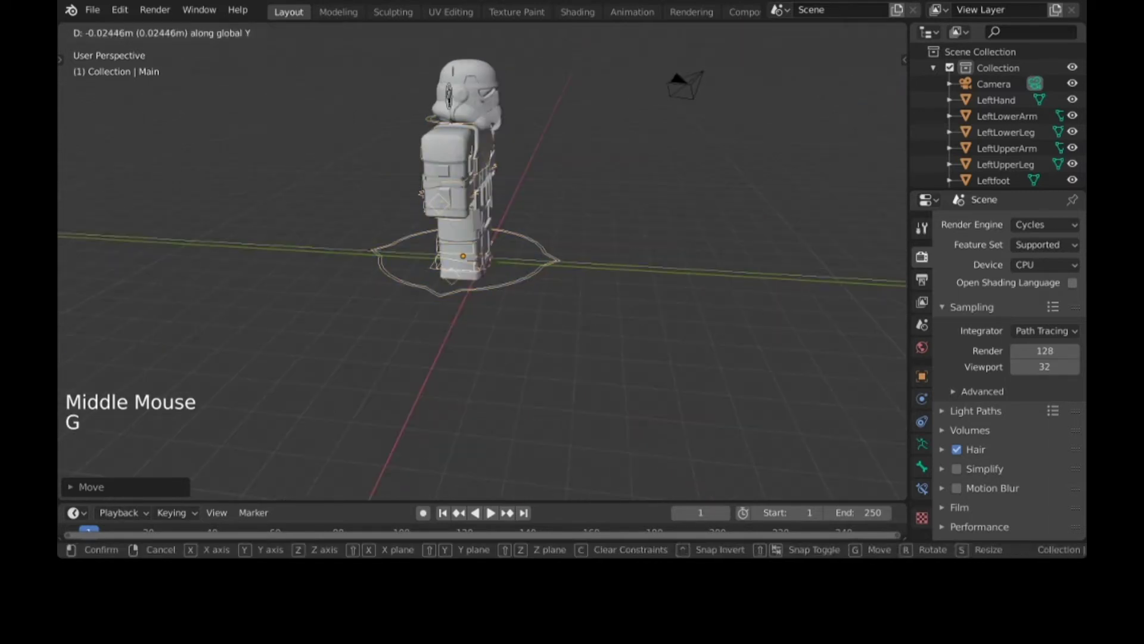
left_click(655, 138)
Step: Nudge the Main rig about 0.08 m along the global X axis to centre it in the armour, and deselect it
middle_click_drag(656, 137, 815, 134)
scroll(634, 217, "down", 3)
scroll(733, 179, "up", 7)
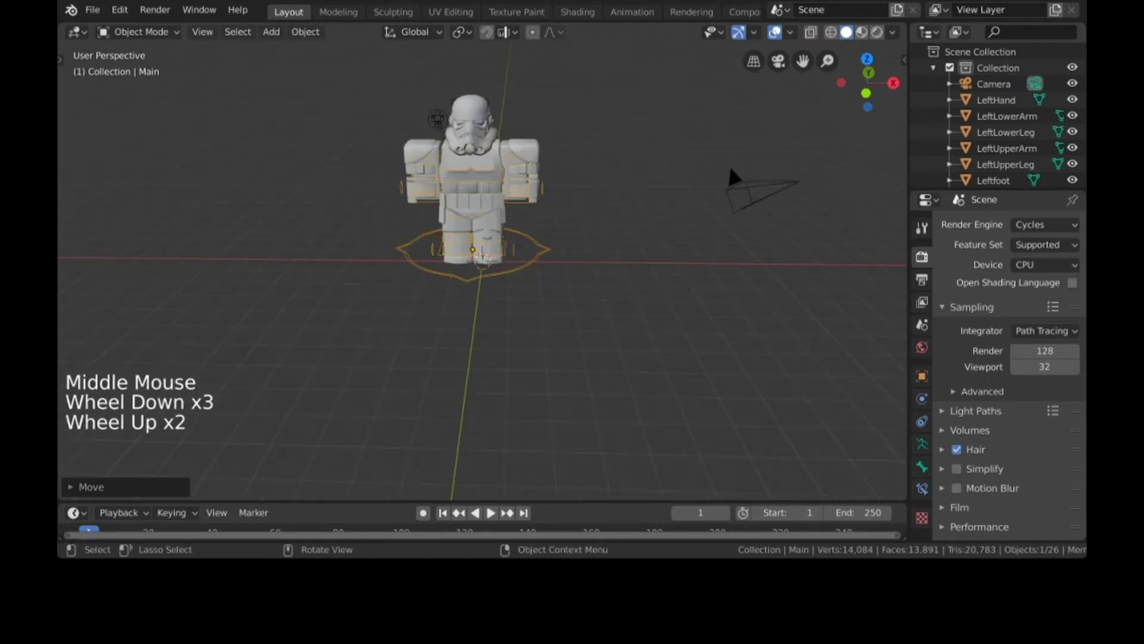
scroll(733, 179, "down", 3)
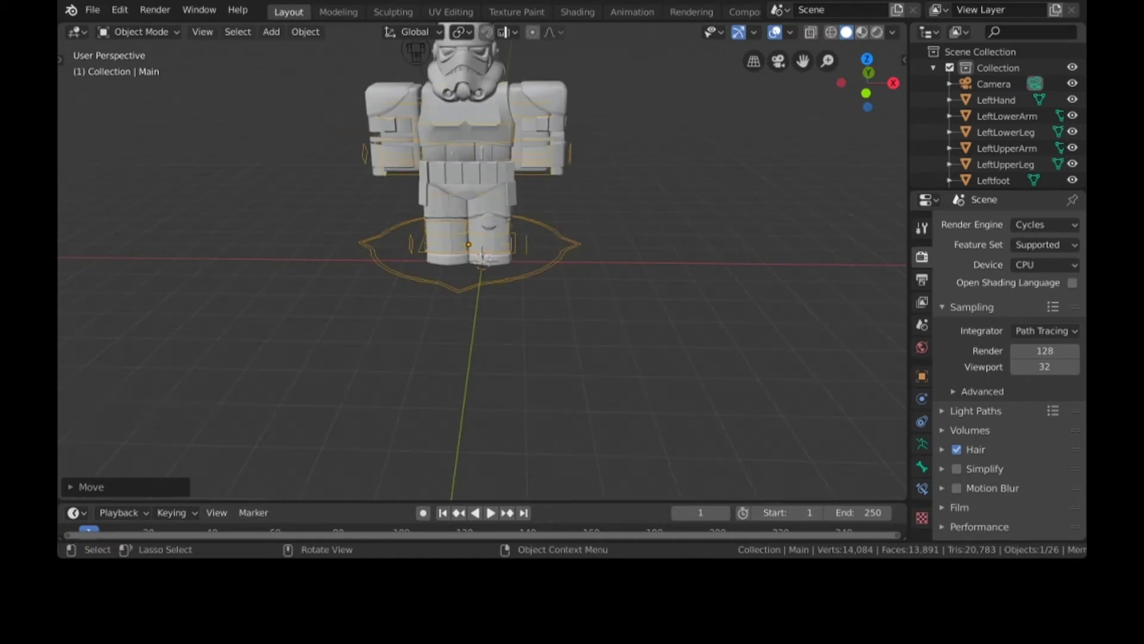
key("g")
key("x")
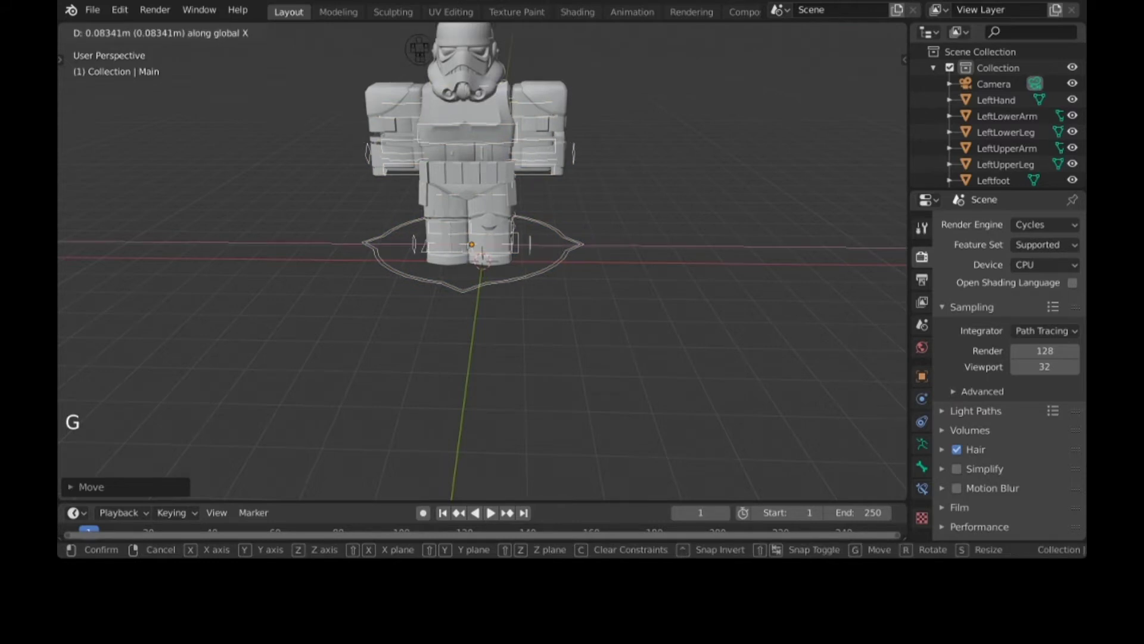
left_click(477, 268)
middle_click_drag(477, 268, 506, 307)
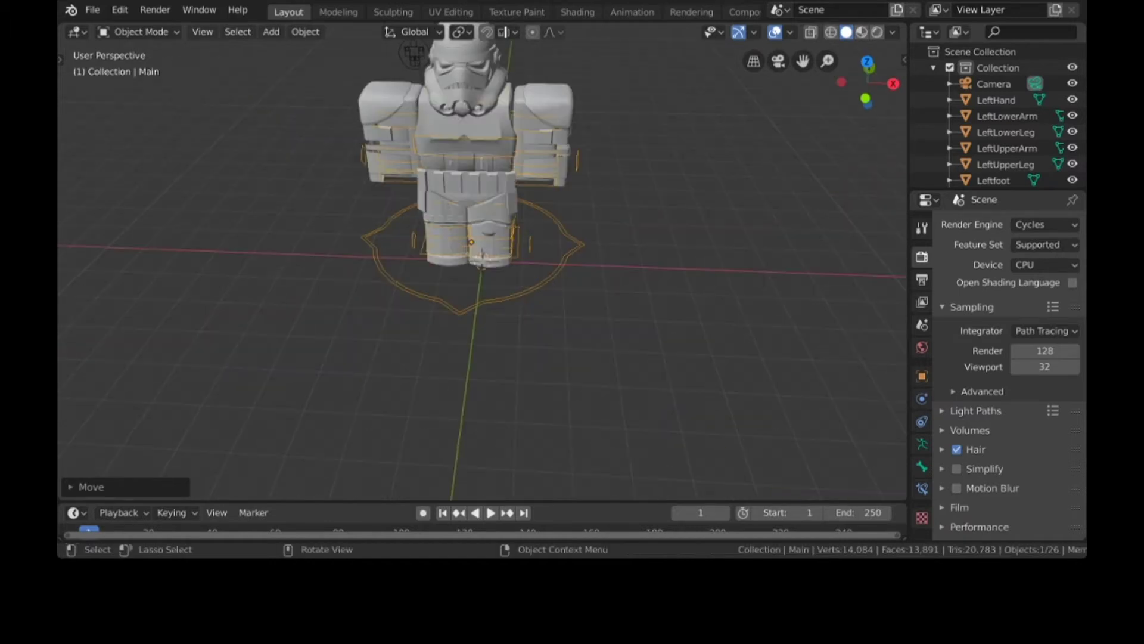
left_click(584, 340)
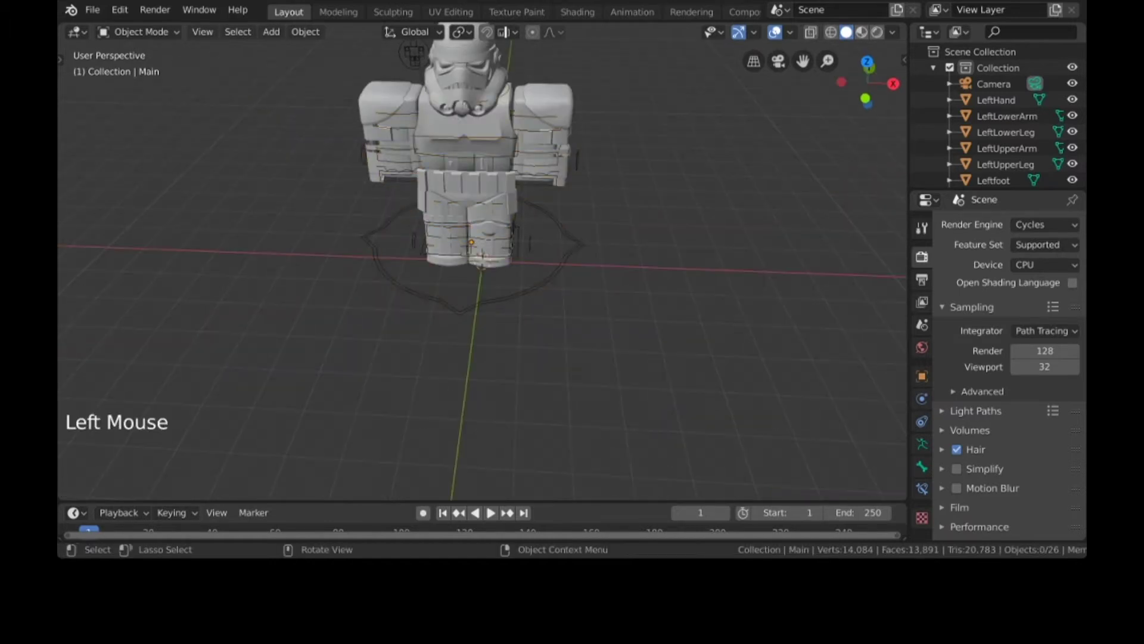
Step: Select LeftUpperArm, LeftLowerArm and LeftHand together and move them about -0.14 m along the global X axis towards the torso
left_click(547, 108)
left_click(546, 161, "shift")
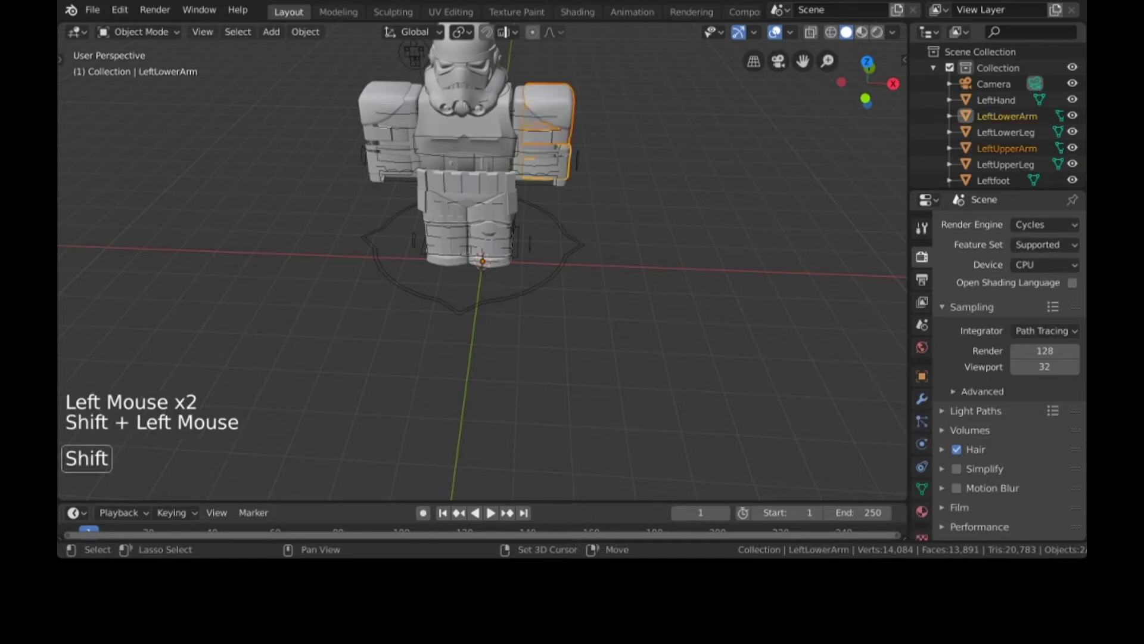
left_click(561, 183, "shift")
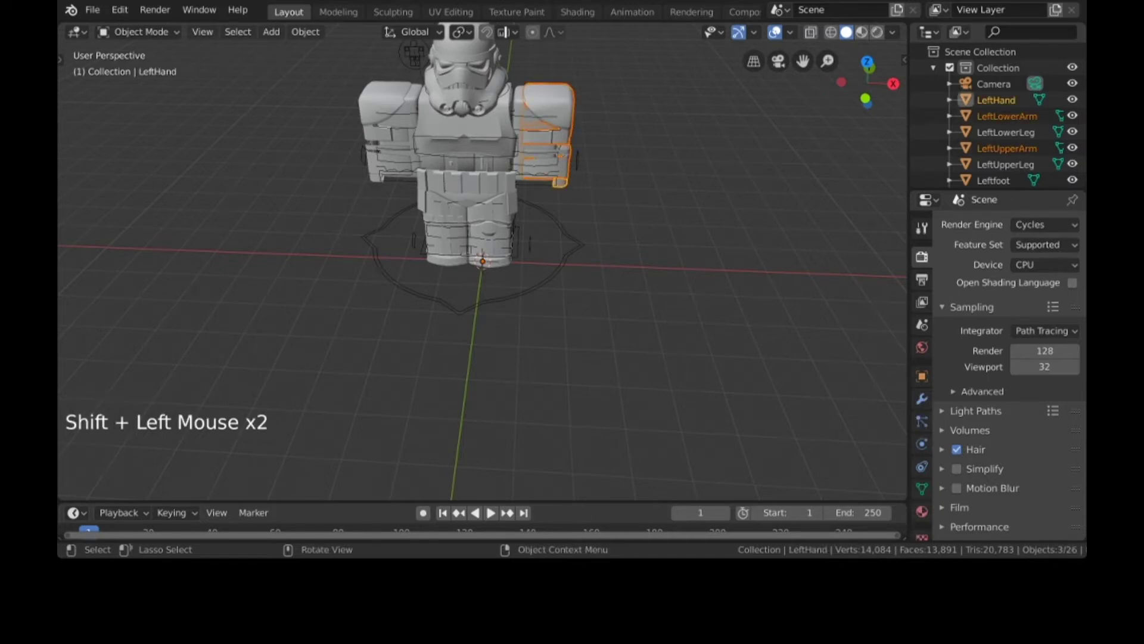
key("g")
key("x")
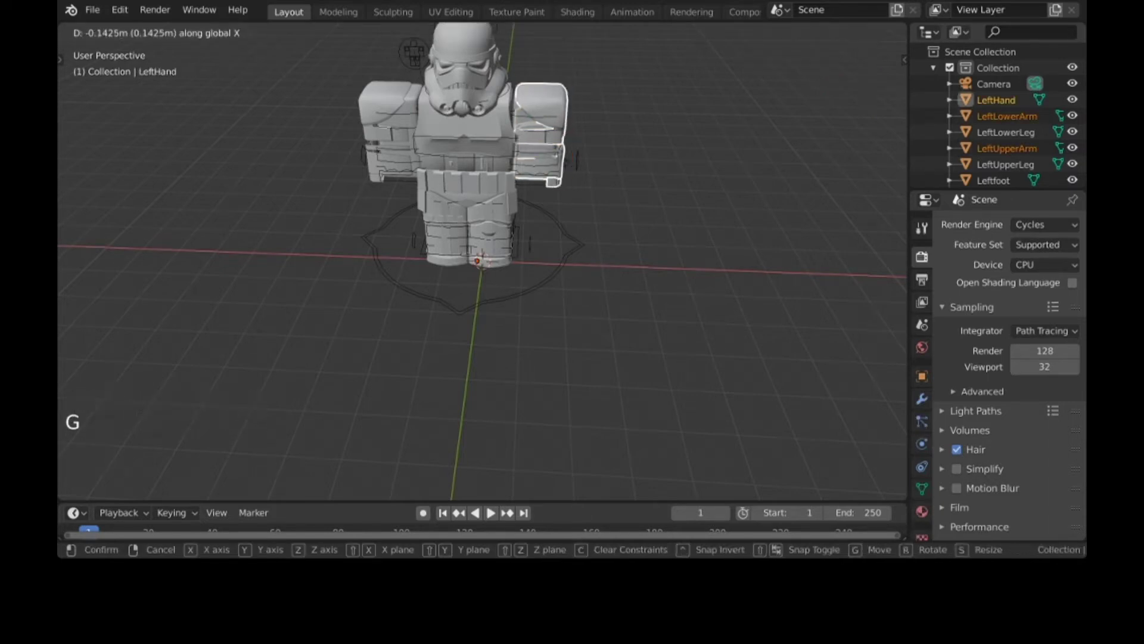
left_click(554, 197)
Step: Select the right upper arm, lower arm and hand together, move them about 0.09 m along global X towards the torso, and deselect them
mouse_move(554, 197)
middle_mouse_down()
mouse_move(556, 149)
mouse_move(537, 184)
middle_mouse_up()
left_click(381, 122)
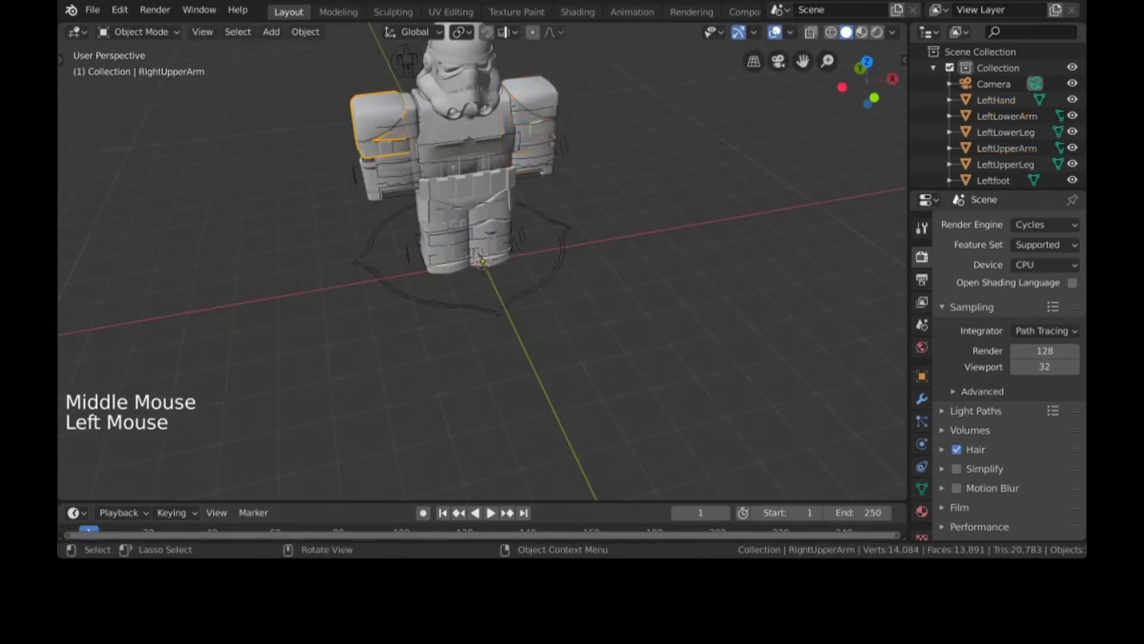
left_click(381, 173, "shift")
left_click(375, 189, "shift")
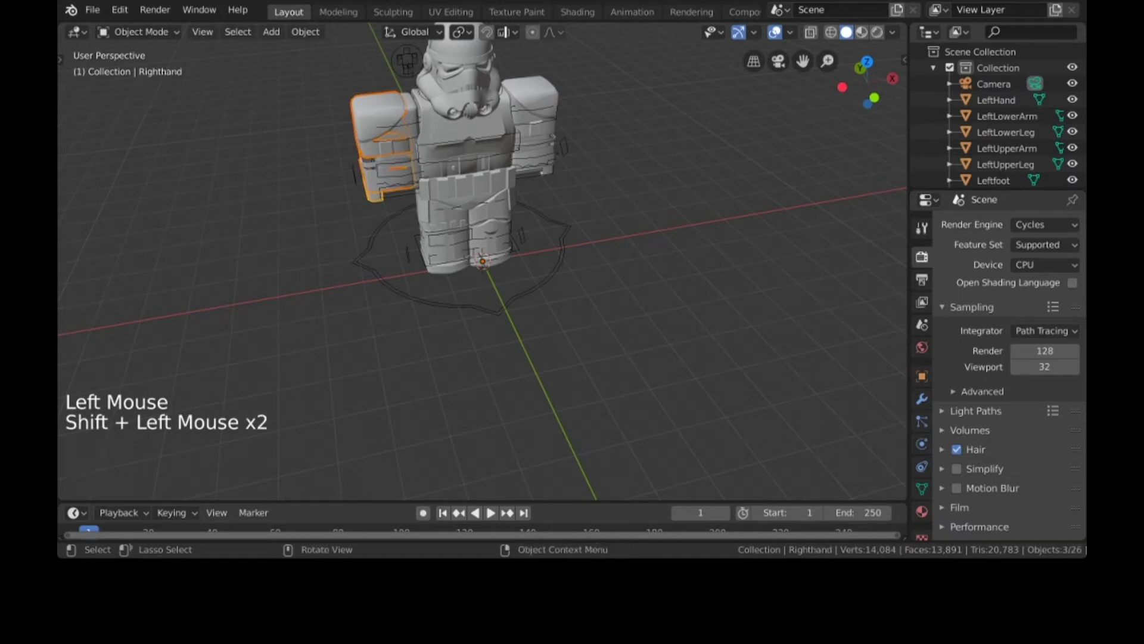
key("g")
key("x")
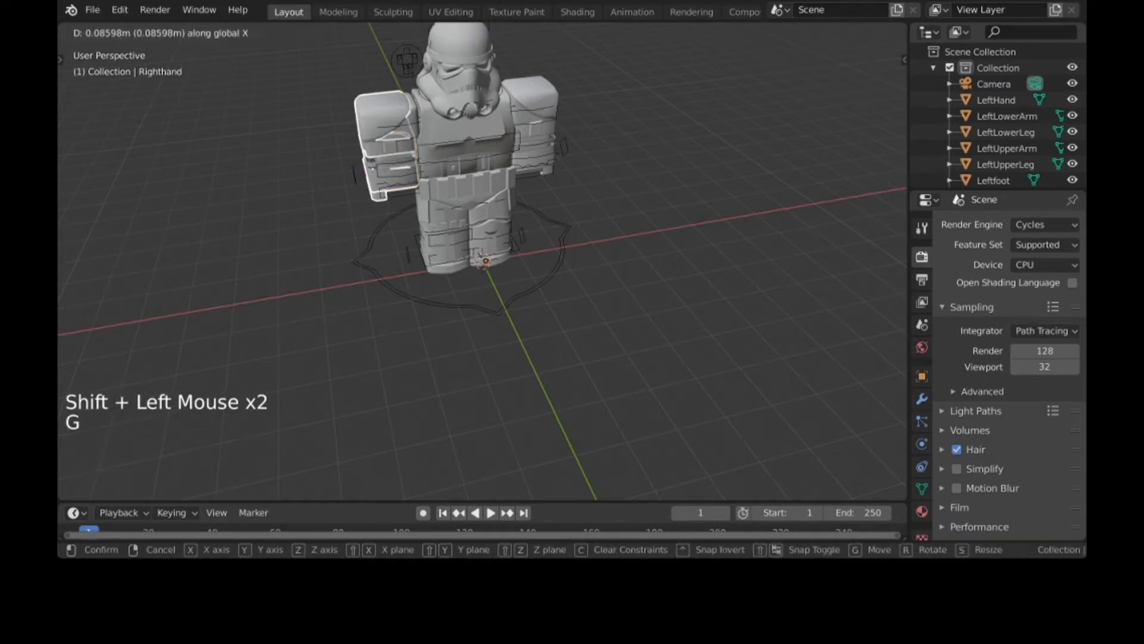
left_click(387, 187)
middle_click_drag(387, 188, 351, 176)
left_click(345, 156)
Step: Inspect the aligned armour from the front and look through the Main rig's contents in the scene hierarchy
middle_click_drag(352, 176, 331, 246, "shift")
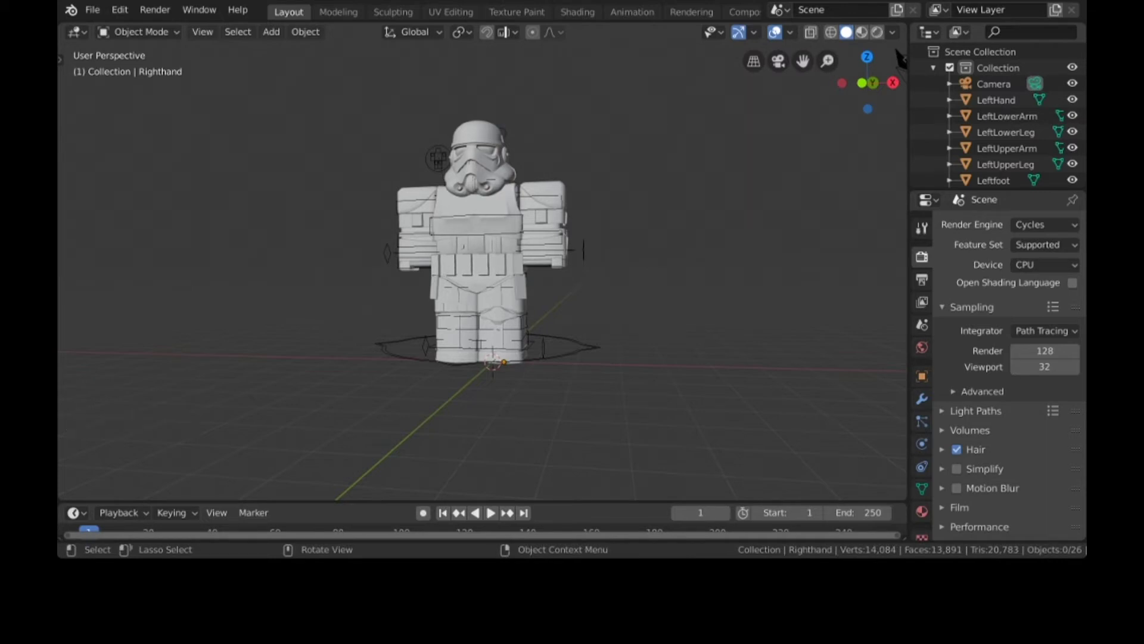
middle_click_drag(900, 56, 888, 72)
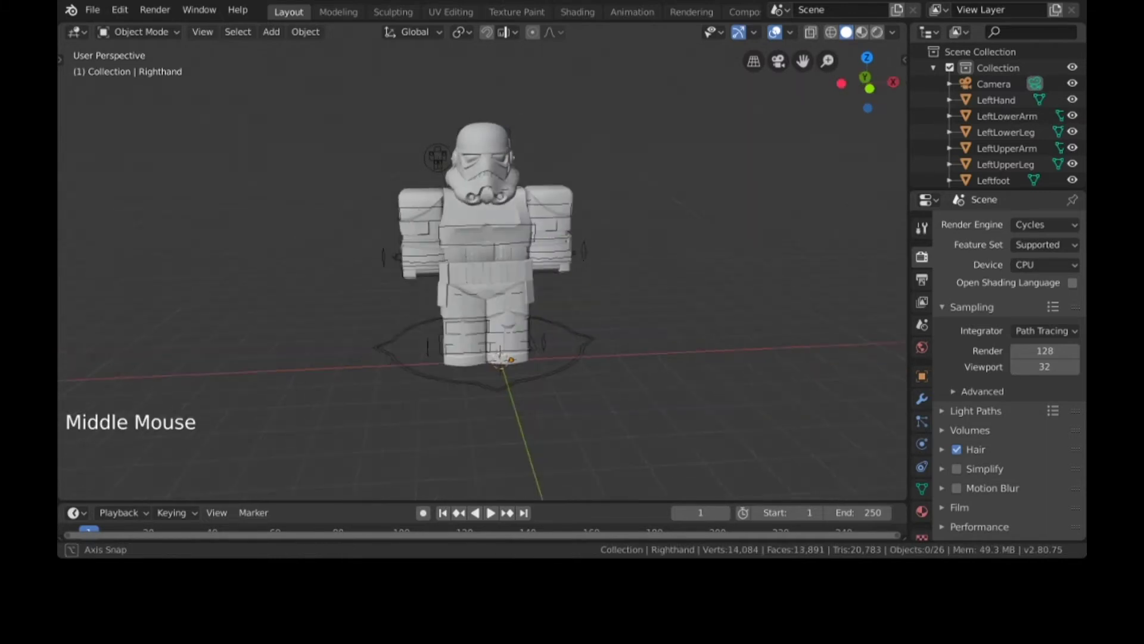
scroll(758, 212, "down", 2)
scroll(758, 212, "up", 4)
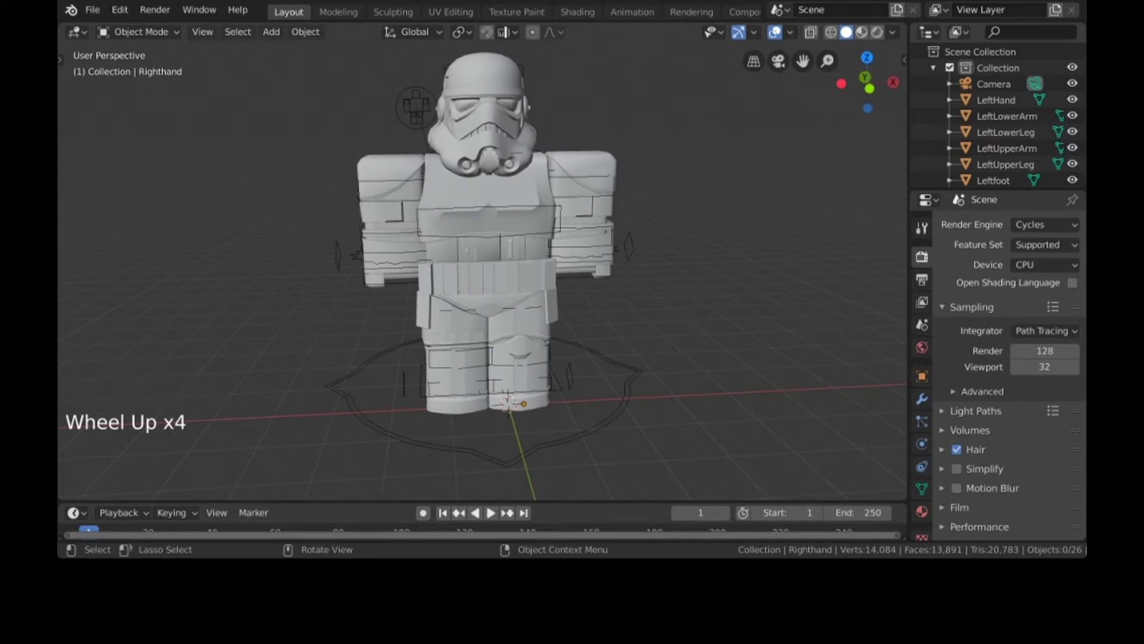
scroll(1001, 116, "down", 6)
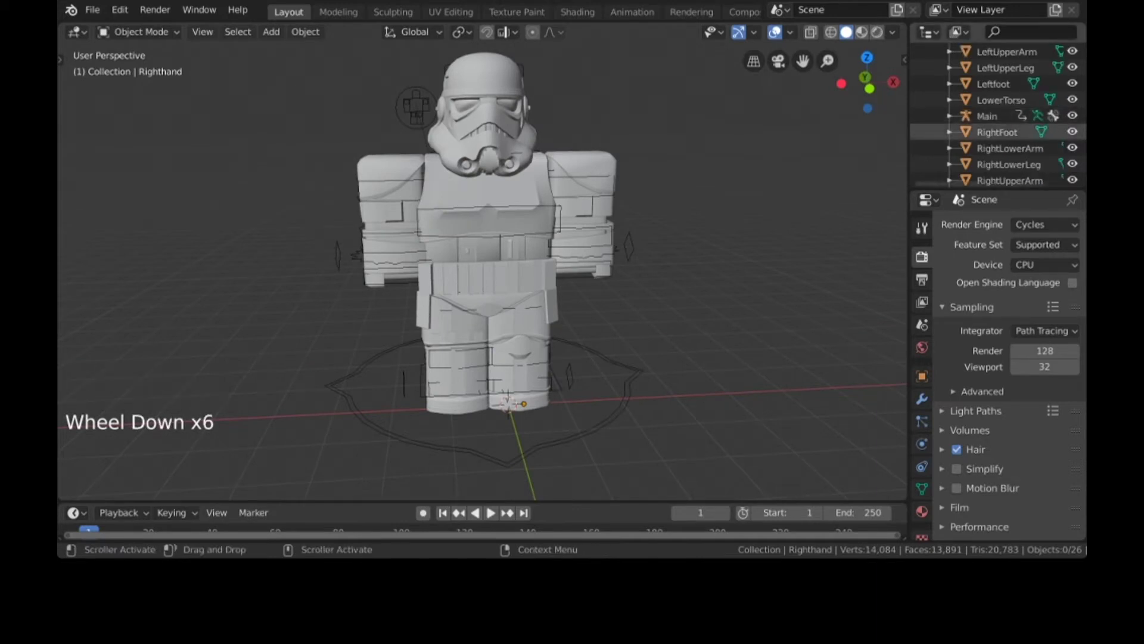
left_click(950, 116)
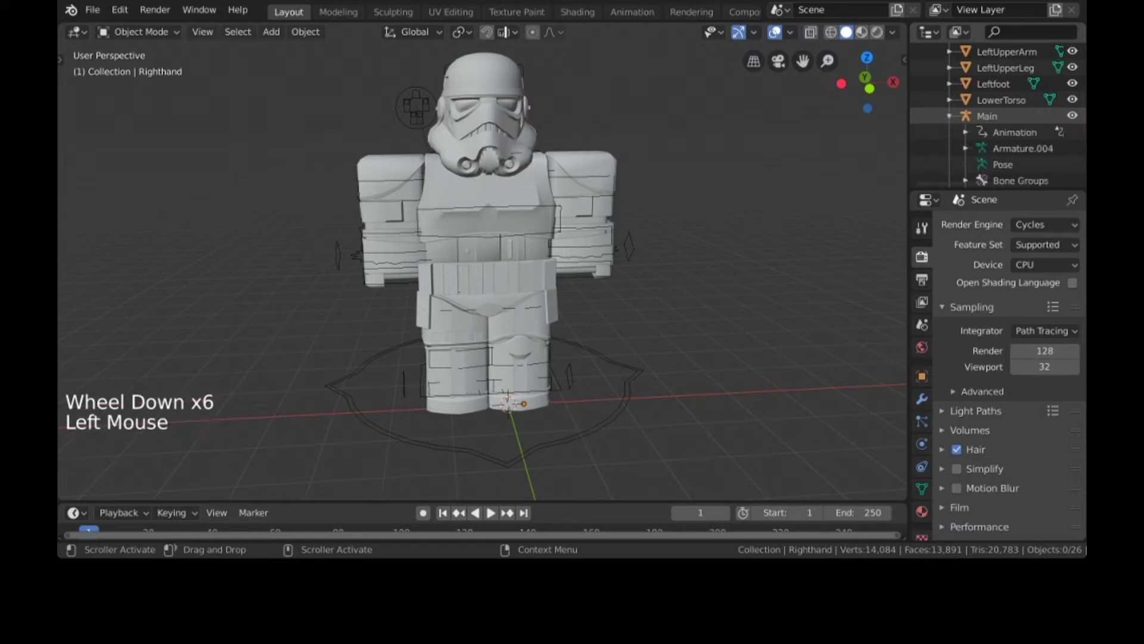
scroll(1007, 152, "down", 4)
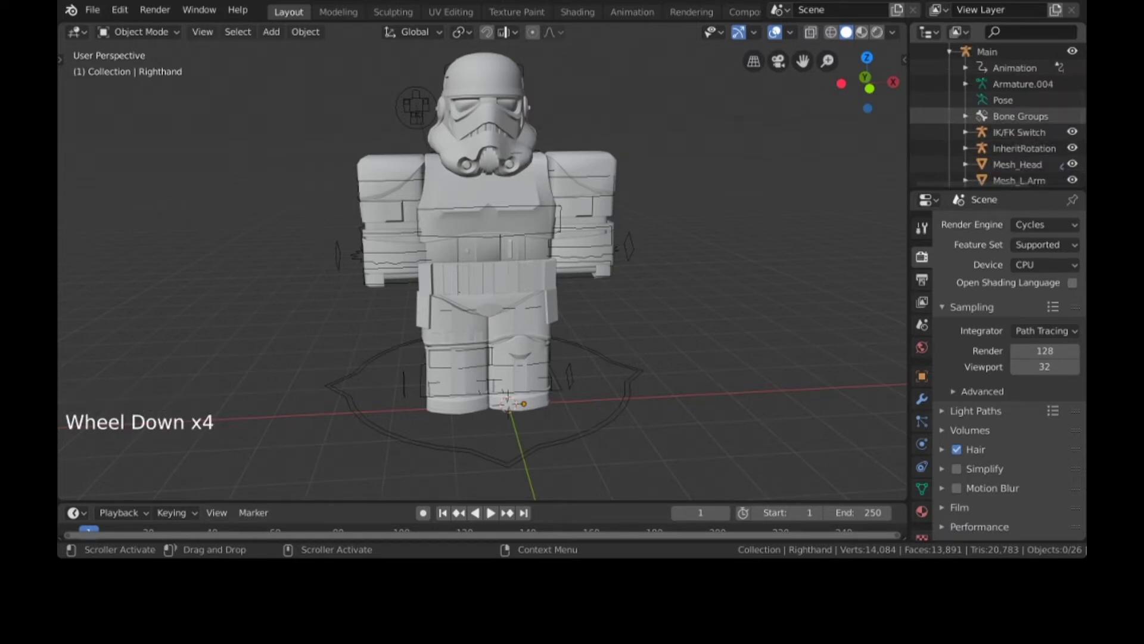
scroll(1007, 130, "up", 2)
scroll(1007, 132, "up", 7)
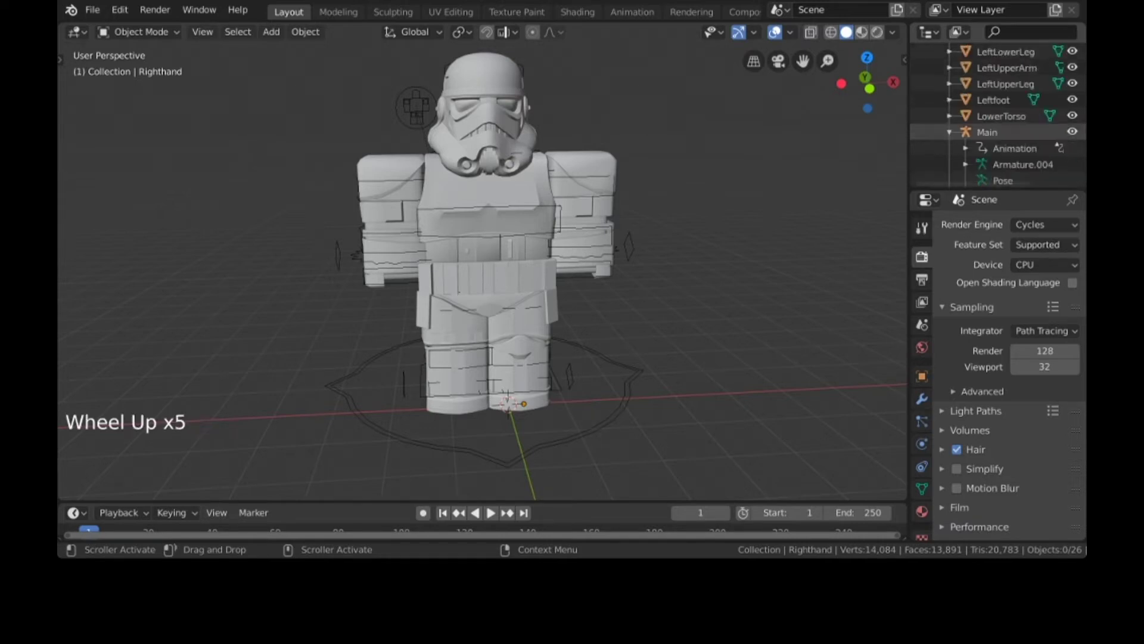
scroll(1008, 132, "down", 4)
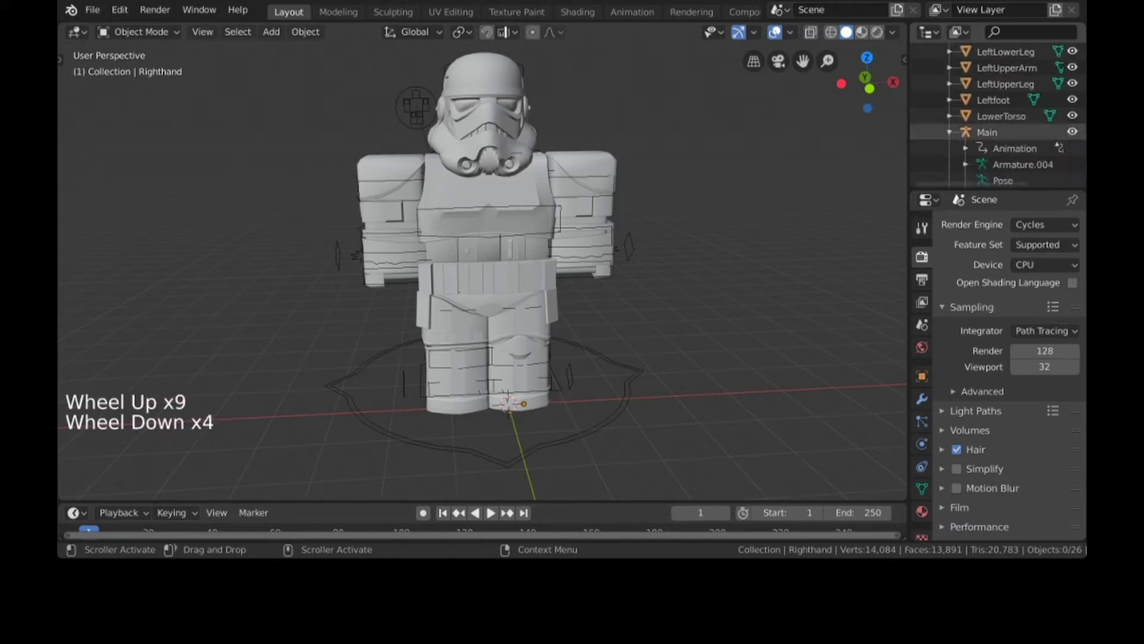
left_click(950, 132)
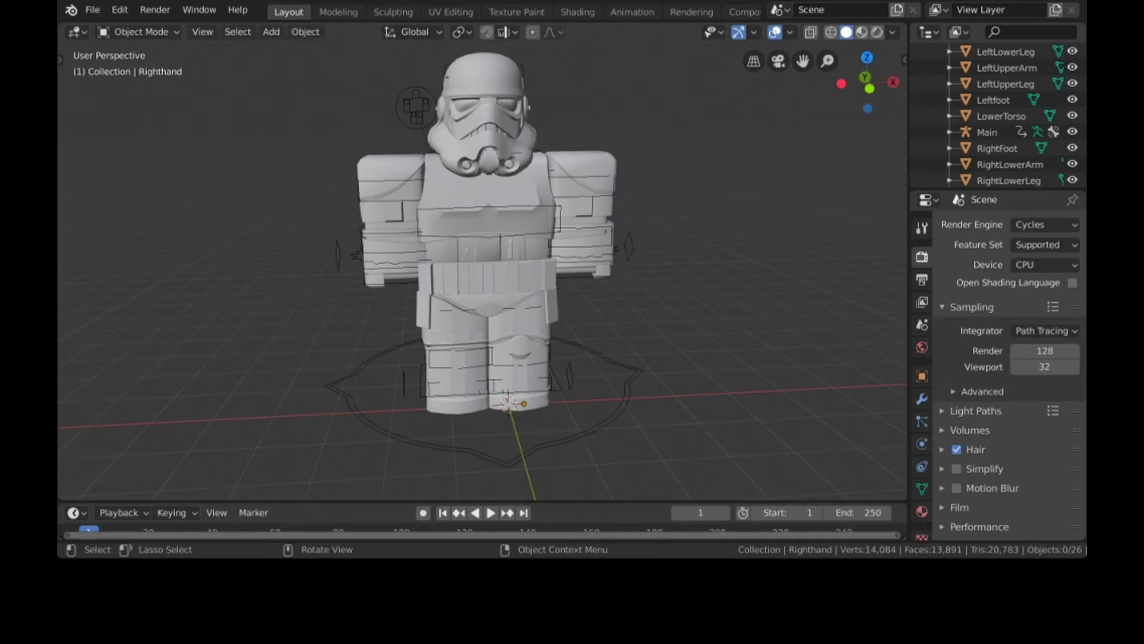
left_click(390, 190)
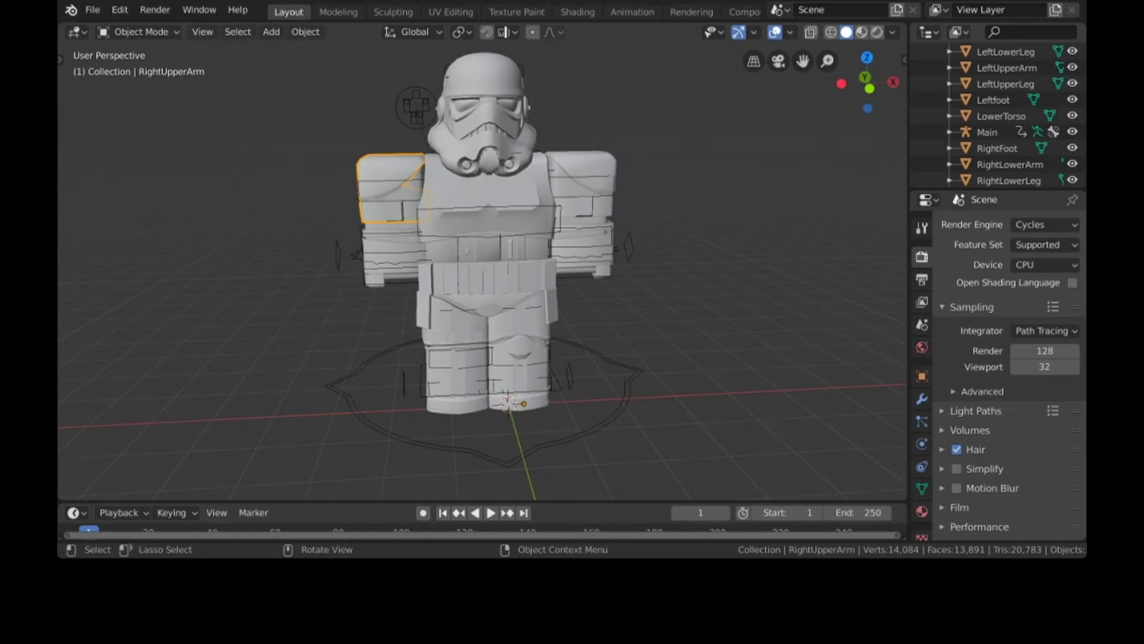
left_click(581, 182)
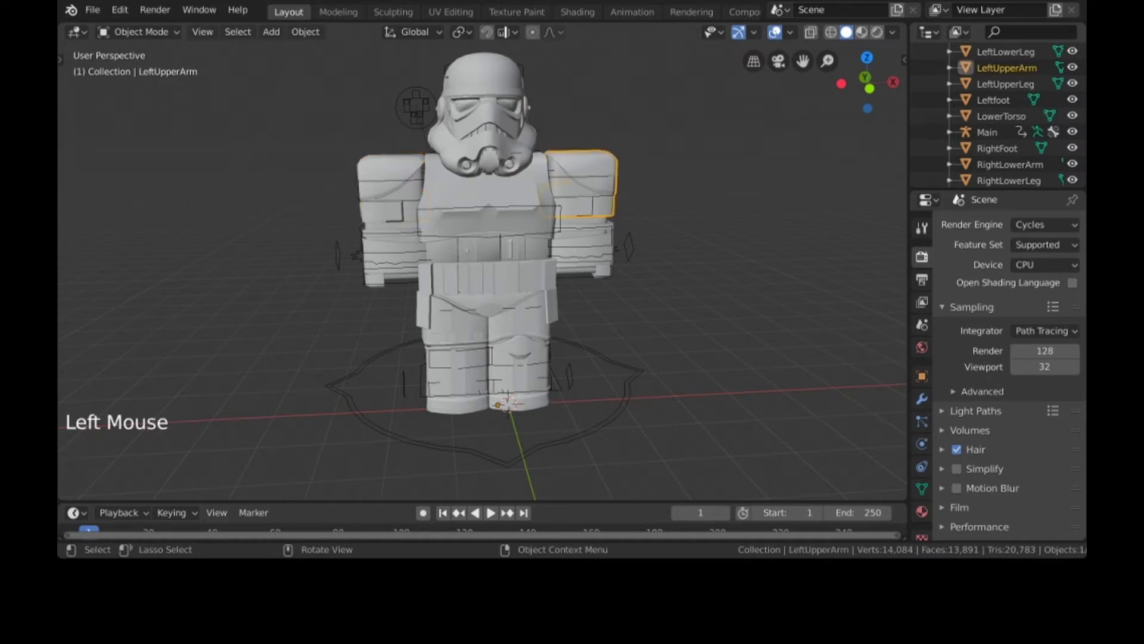
left_click(679, 149)
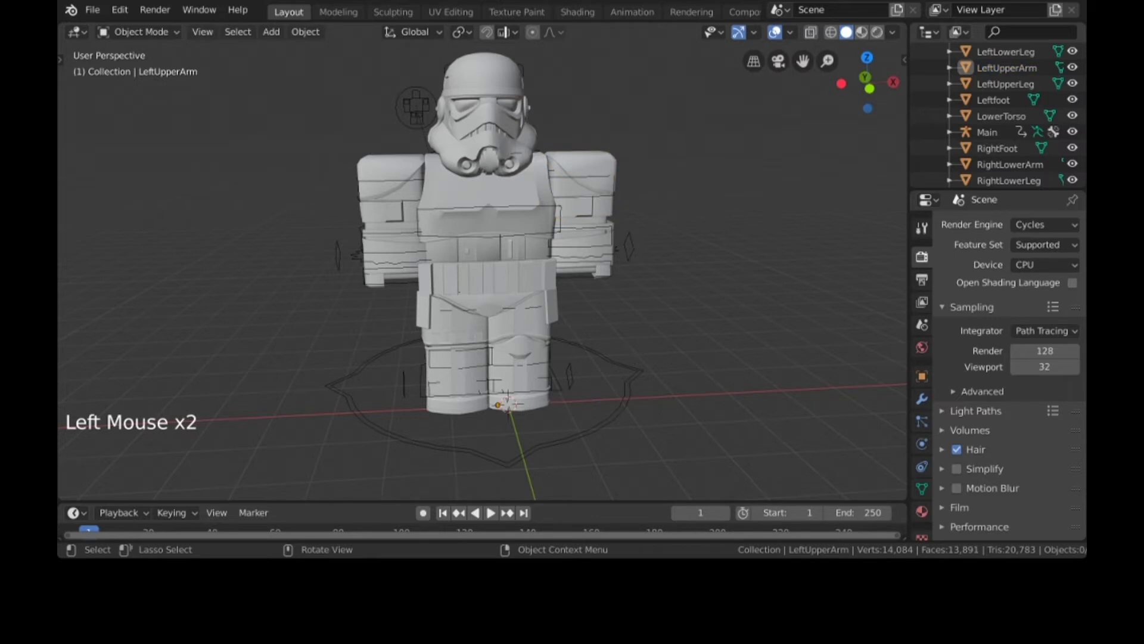
Step: Parent LeftUpperArm to the Main rig using Armature Deform With Empty Groups, and deselect both
left_click(581, 182)
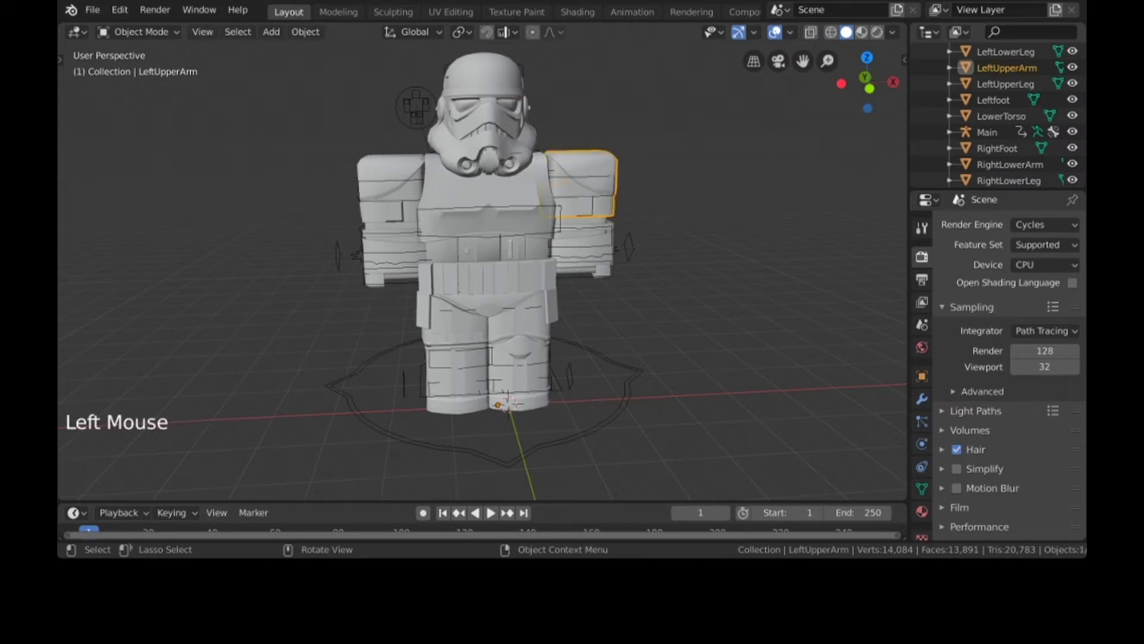
left_click(582, 246, "shift")
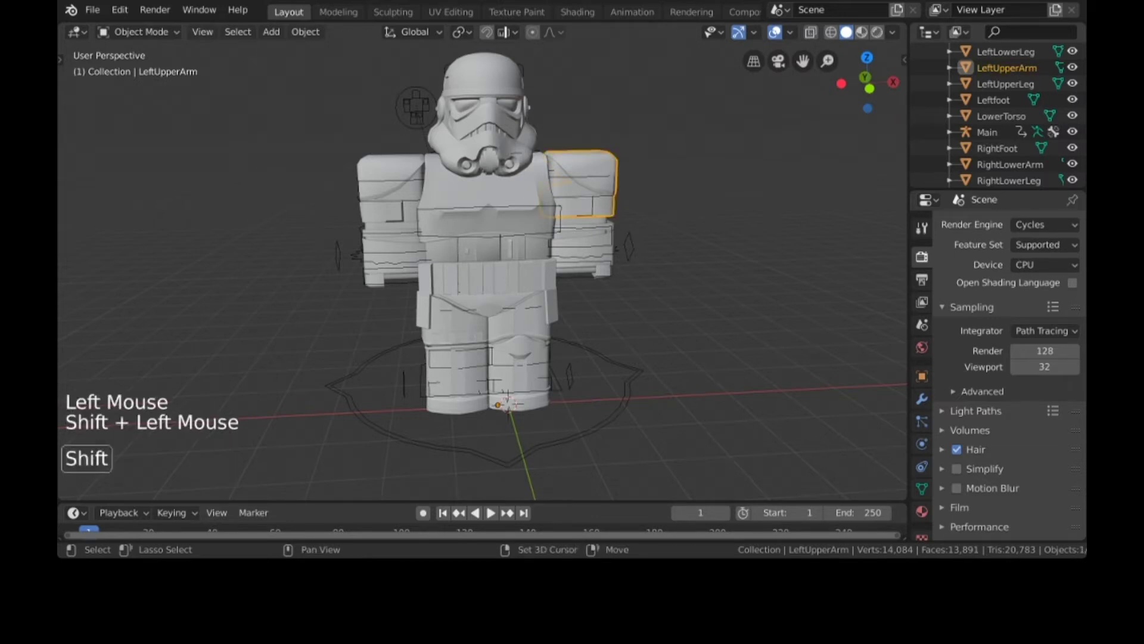
key("ctrl+p")
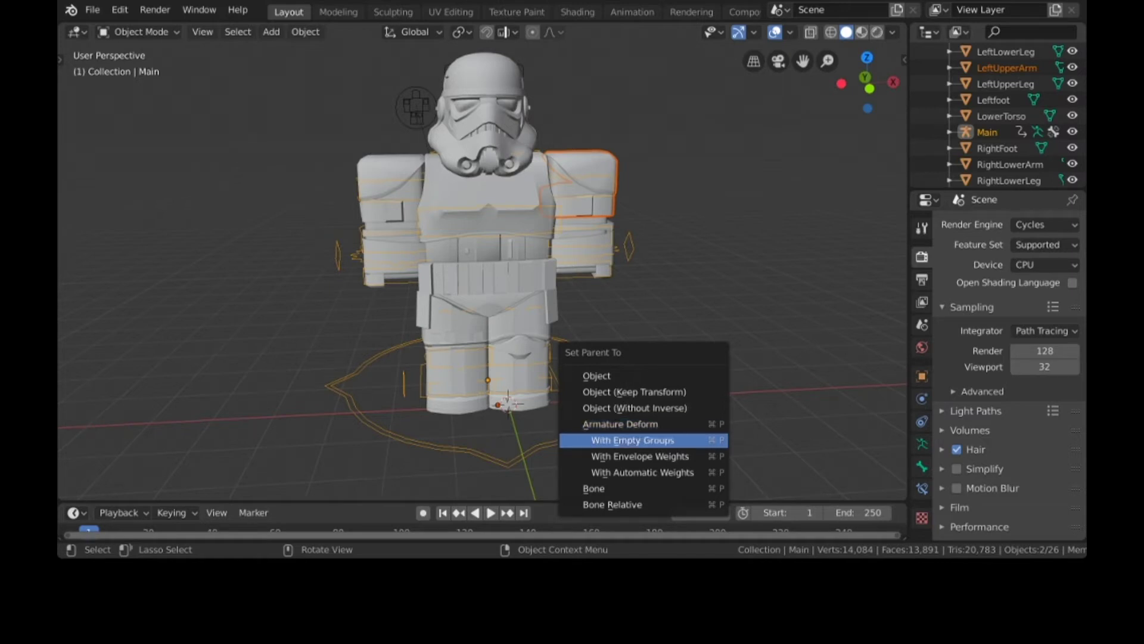
left_click(632, 441)
left_click(695, 333)
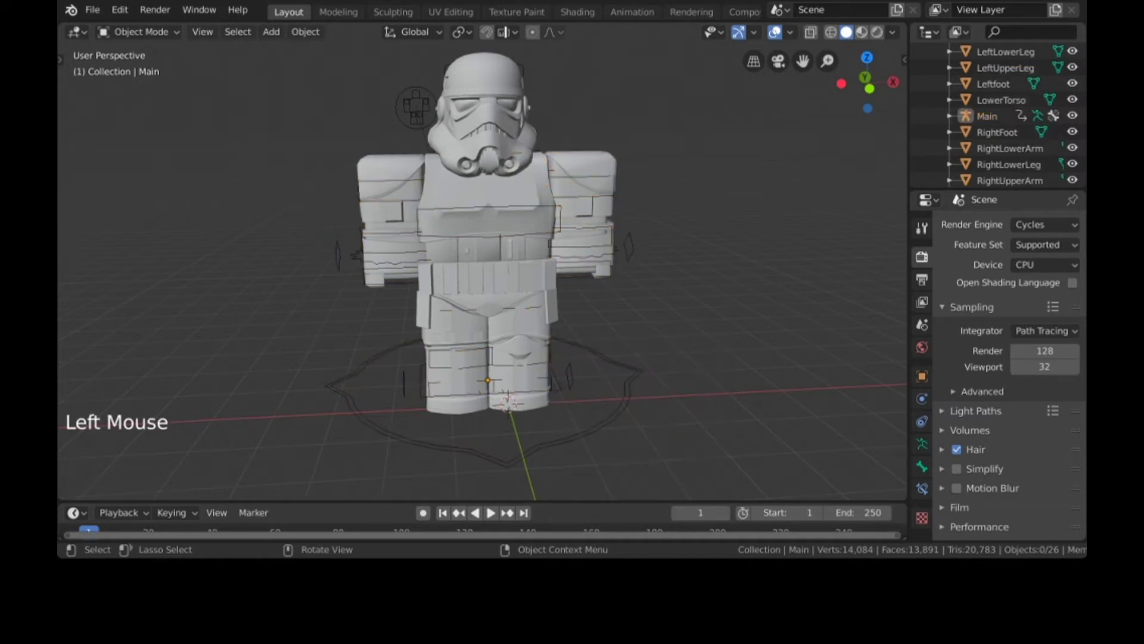
Step: Enter Edit Mode on LeftUpperArm and display its vertex groups with enough width to read their full names
left_click(585, 185)
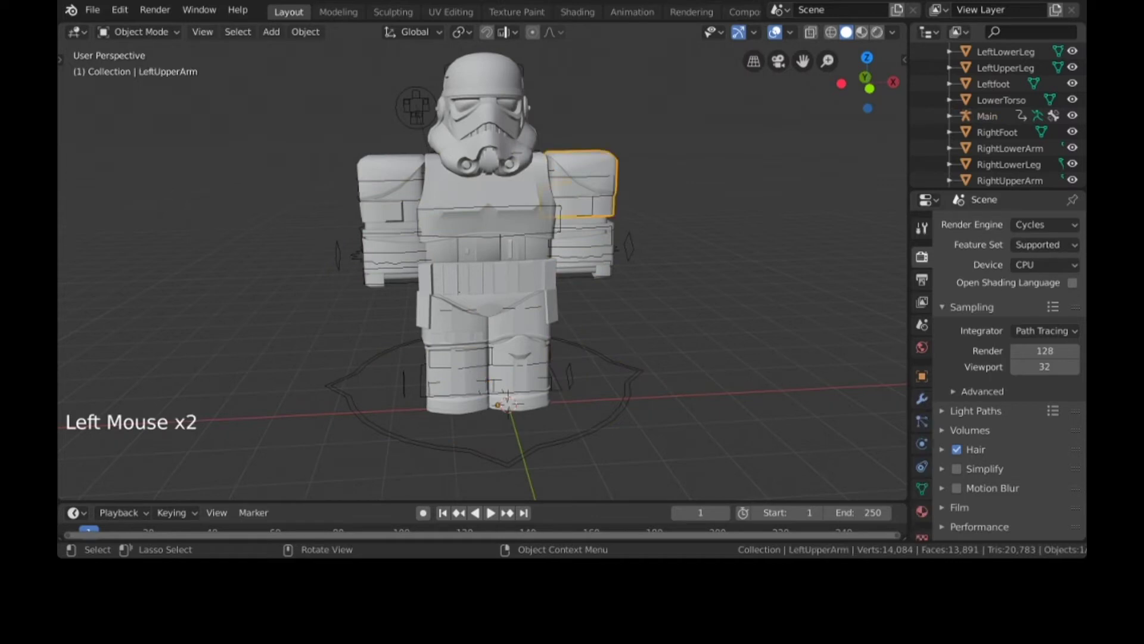
key("Tab")
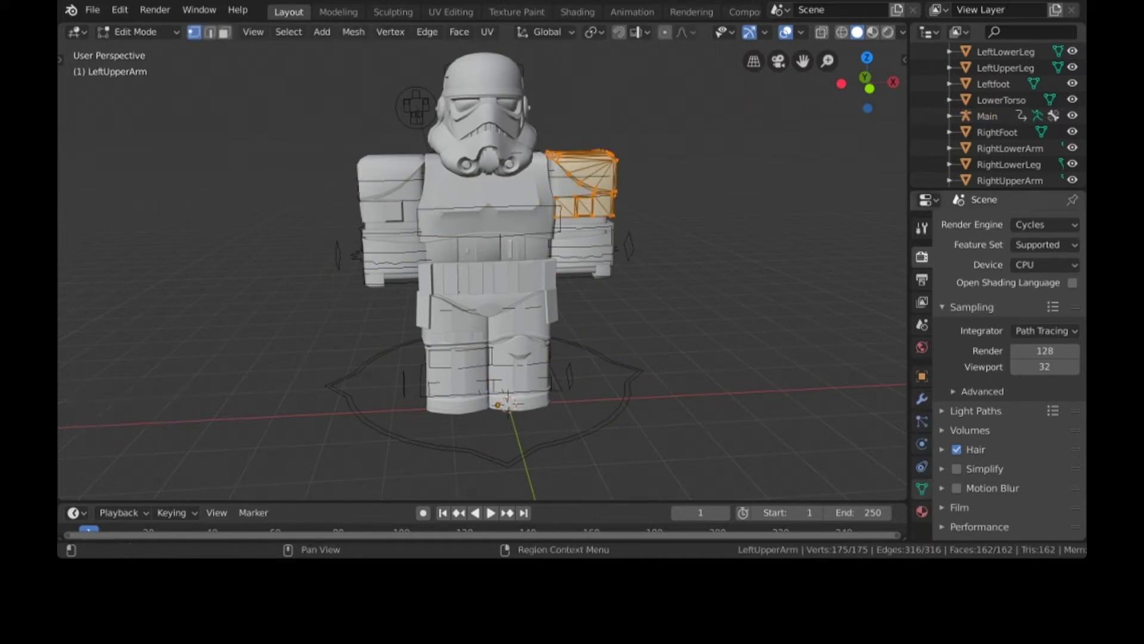
left_click(922, 489)
scroll(989, 308, "down", 3)
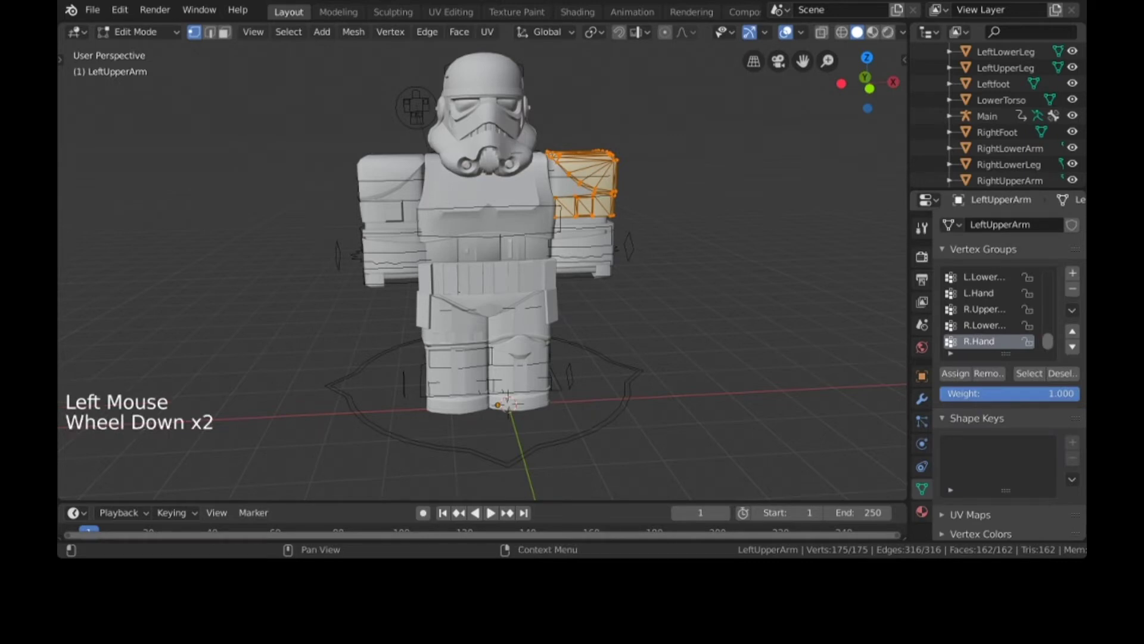
scroll(989, 309, "up", 4)
scroll(989, 308, "up", 9)
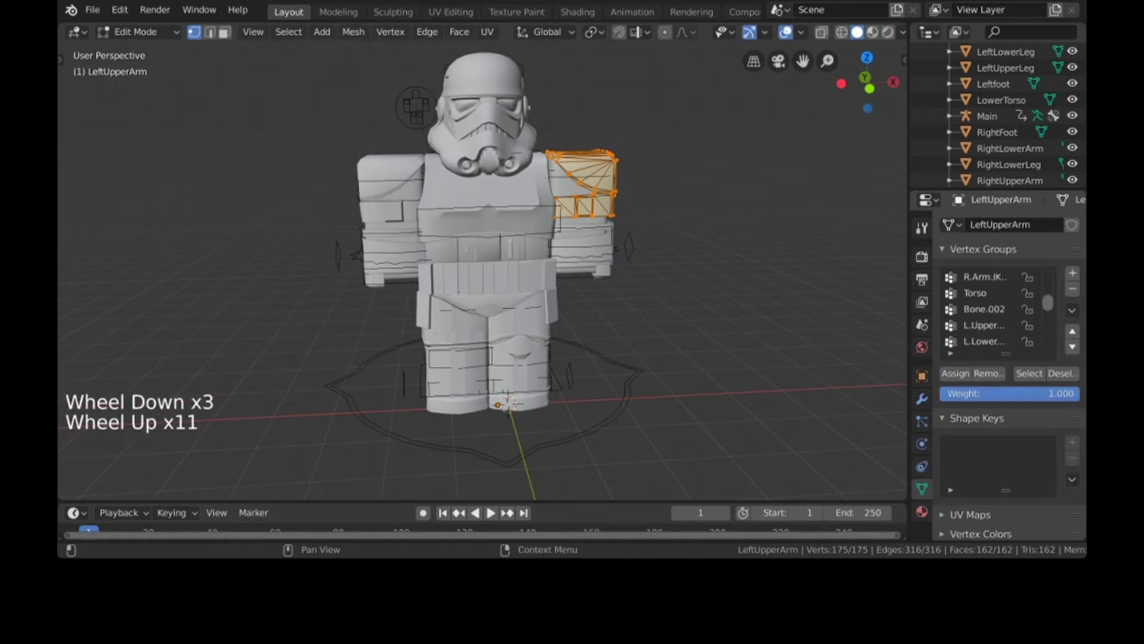
scroll(989, 309, "down", 6)
scroll(989, 308, "down", 5)
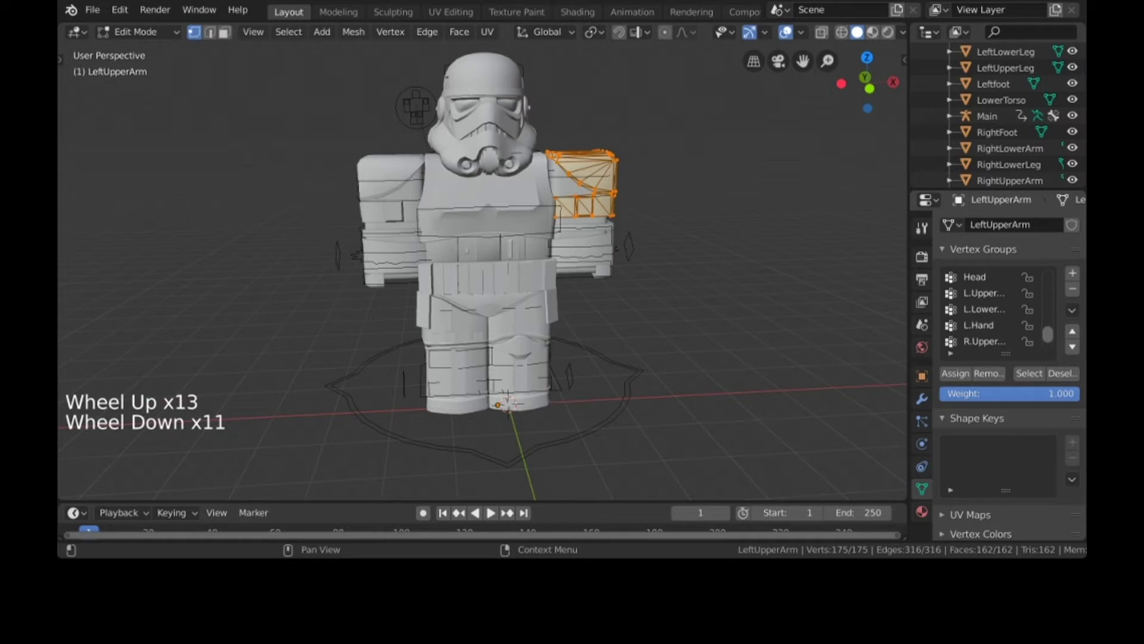
left_click_drag(933, 310, 751, 310)
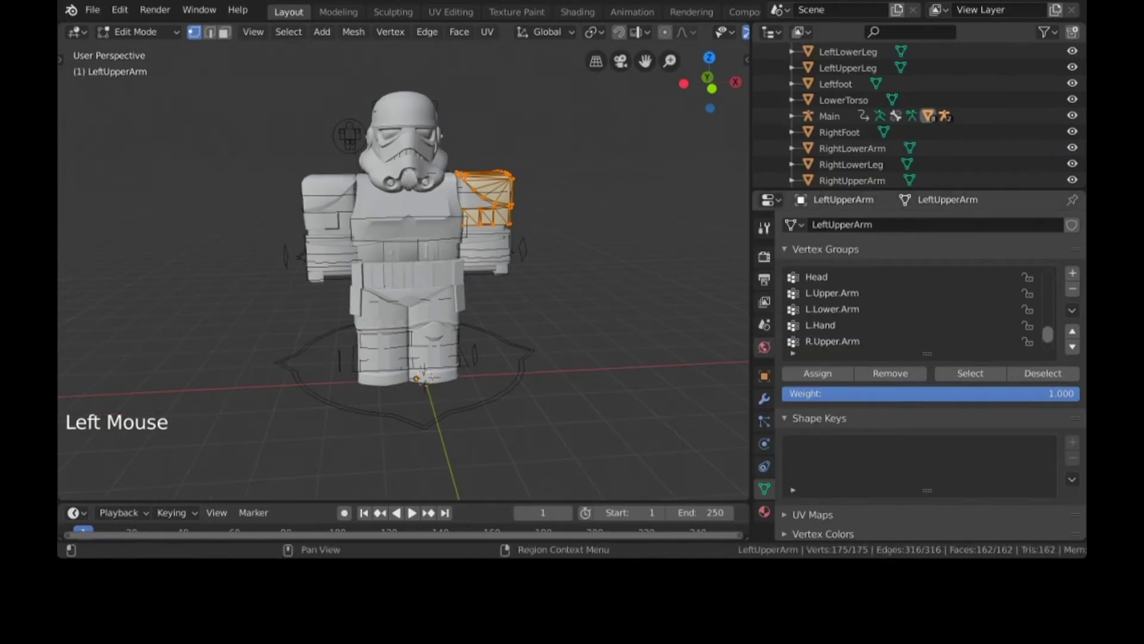
Step: Assign all LeftUpperArm vertices to the L.Upper.Arm vertex group at weight 1.000, return to Object Mode and deselect the mesh
mouse_move(572, 298)
middle_mouse_down()
mouse_move(551, 320)
mouse_move(417, 321)
mouse_move(566, 293)
middle_mouse_up()
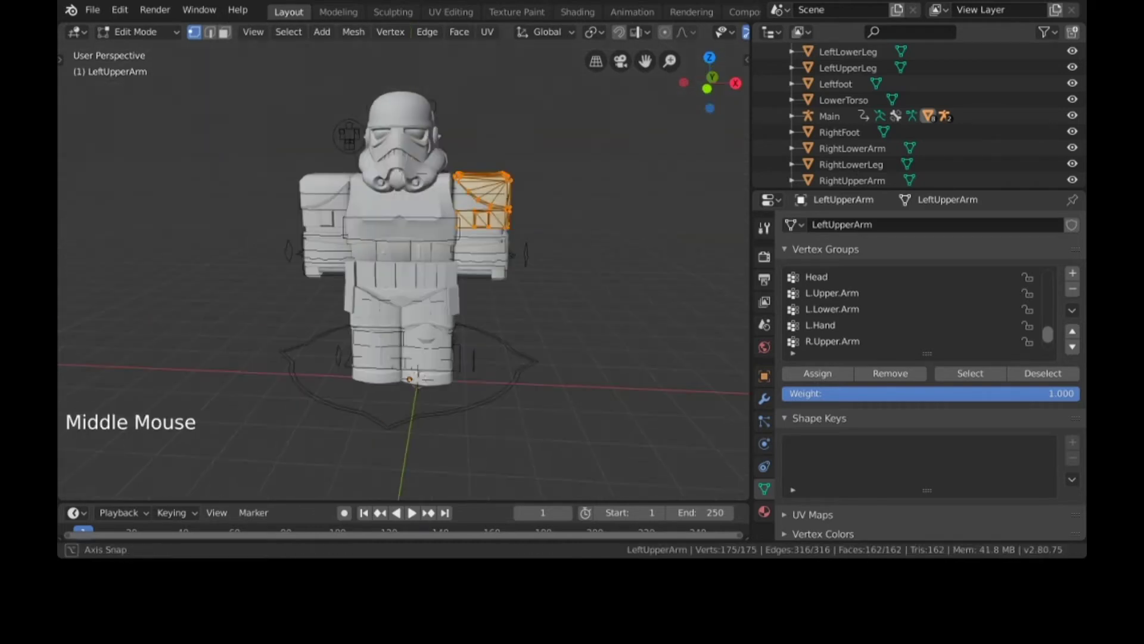
left_click(846, 293)
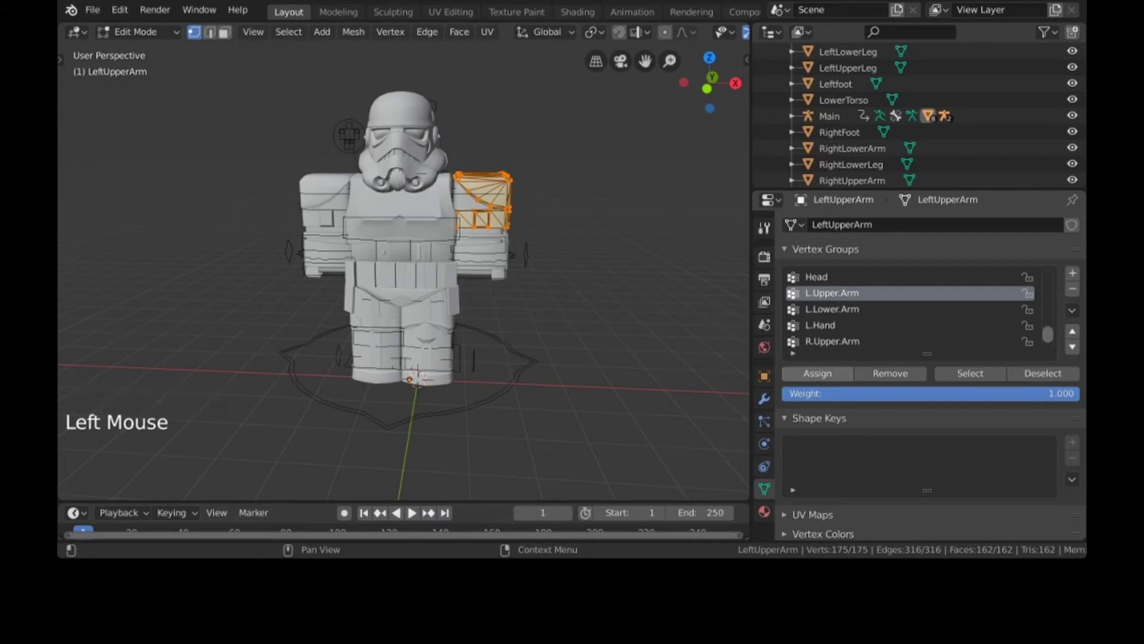
left_click(818, 374)
key("Tab")
left_click(620, 268)
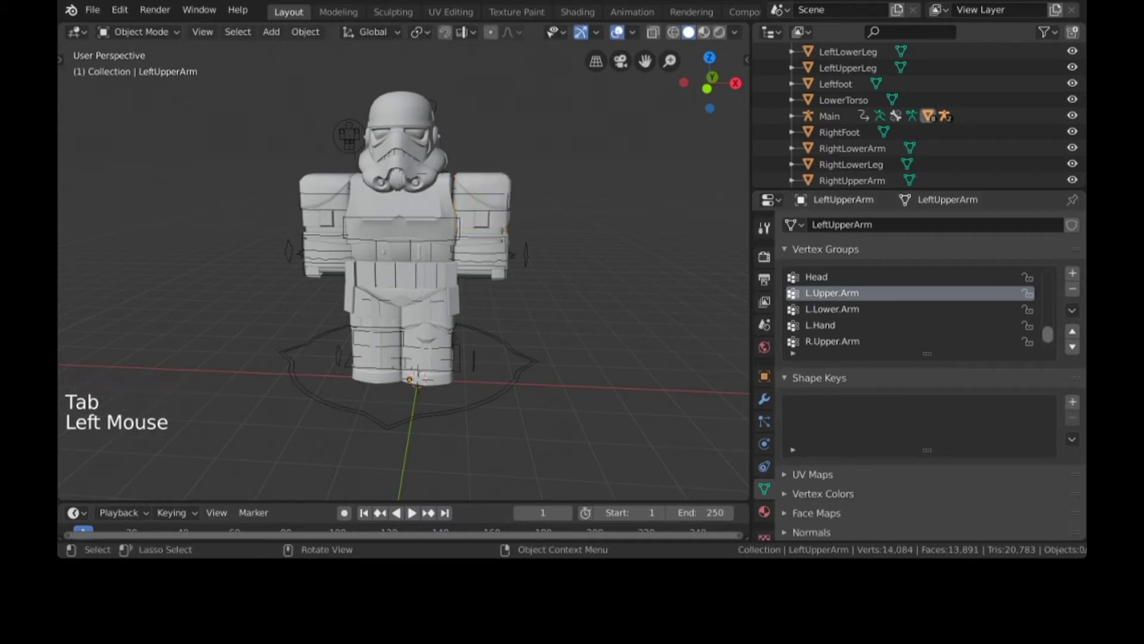
Step: Select the Main rig and switch it to Pose Mode
left_click(519, 352)
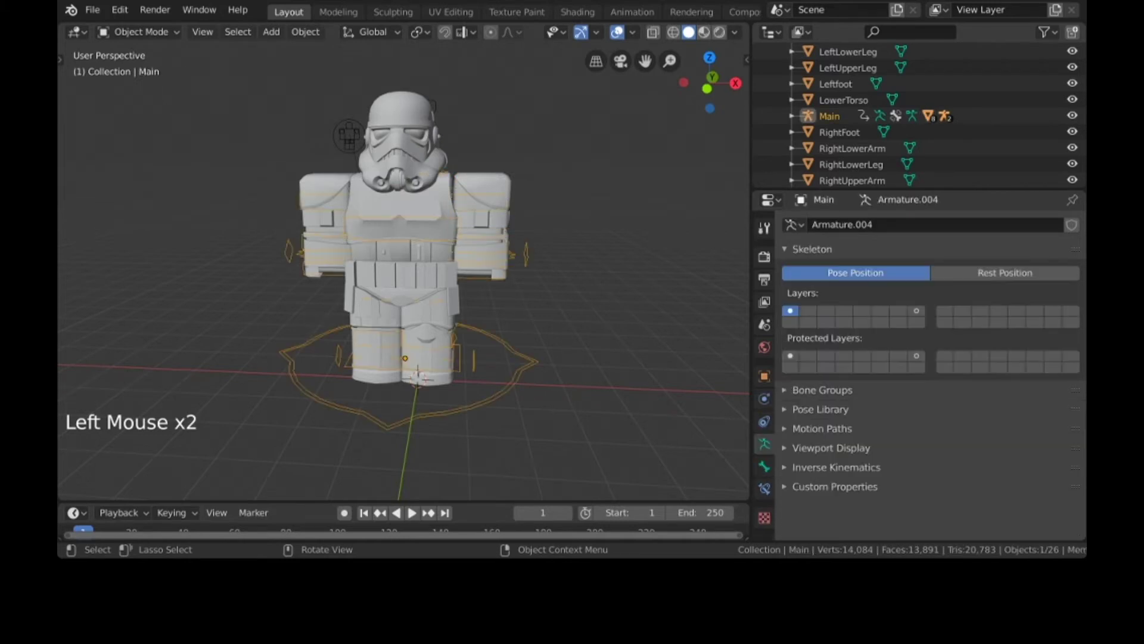
left_click(138, 31)
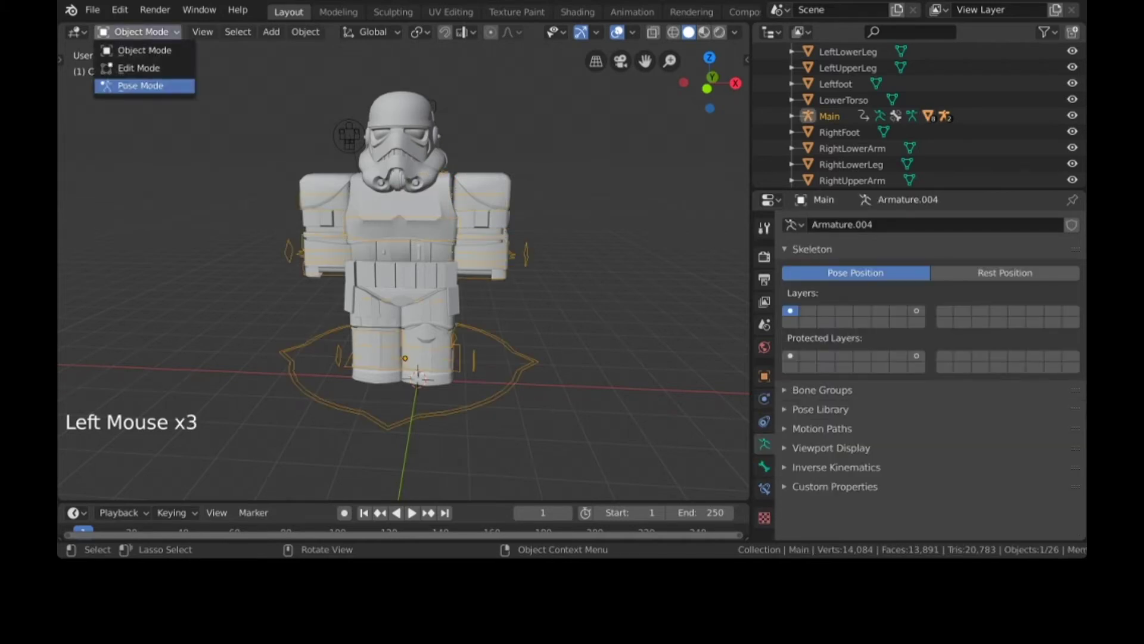
left_click(141, 86)
middle_click_drag(370, 238, 316, 240)
Step: Rotate the L.Upper.Arm bone around the global X axis so the left upper arm points straight forward
left_click(468, 210)
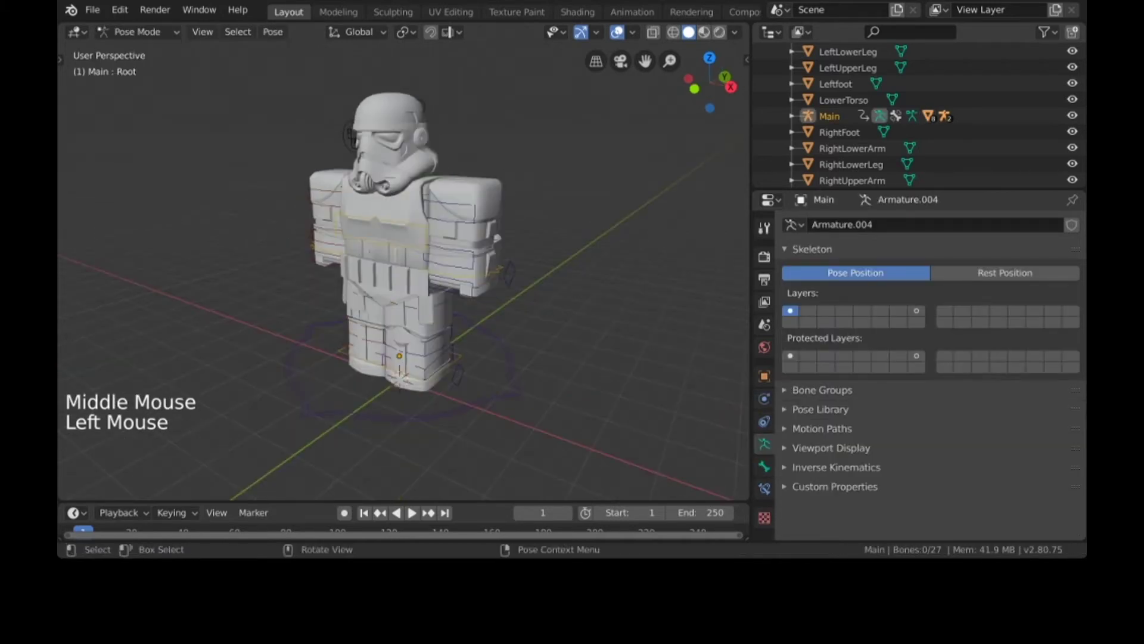
middle_click_drag(468, 212, 398, 213)
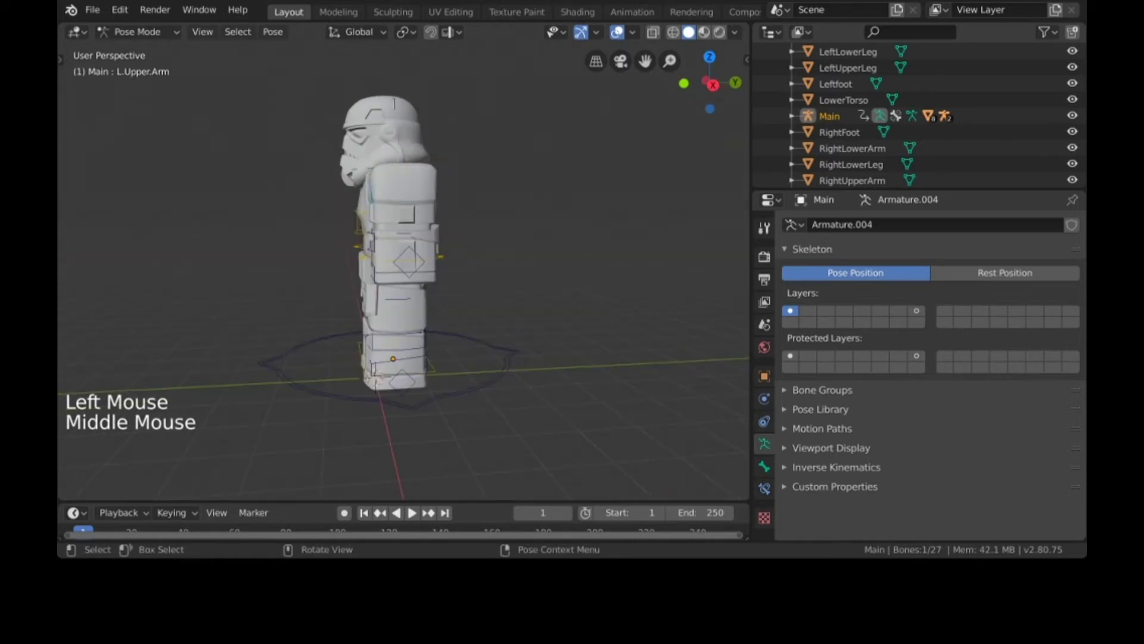
key("r")
key("x")
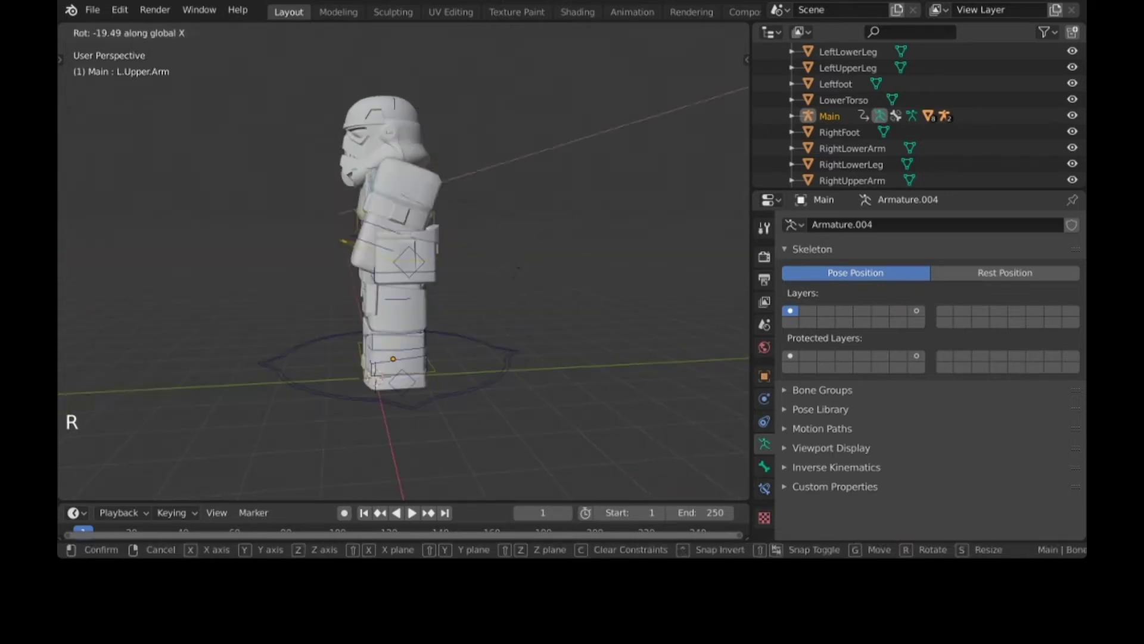
key("Return")
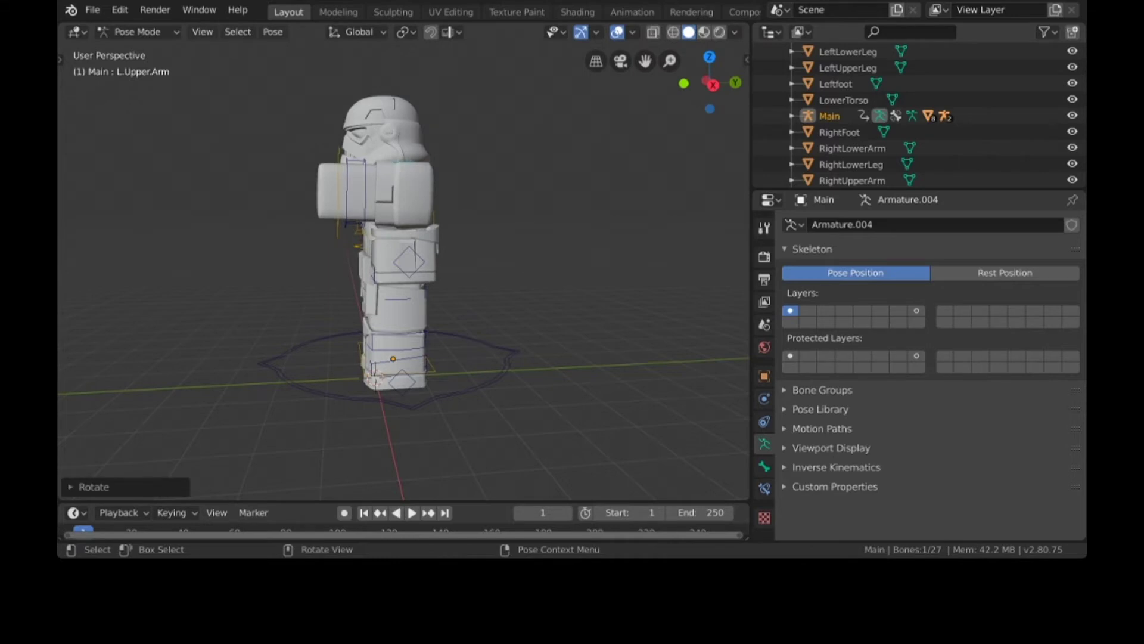
Step: Try lowering the L.Upper.Arm bone partway around the global X axis, check it from the front, and undo that rotation
middle_click_drag(406, 251, 432, 316)
middle_click_drag(545, 310, 548, 334)
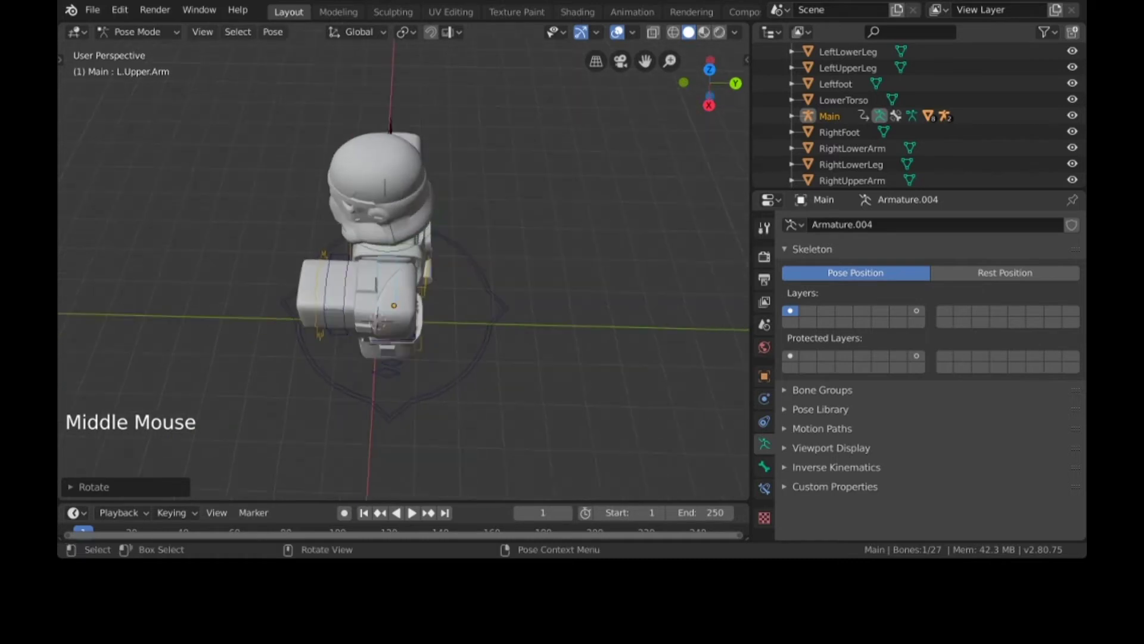
key("r")
key("x")
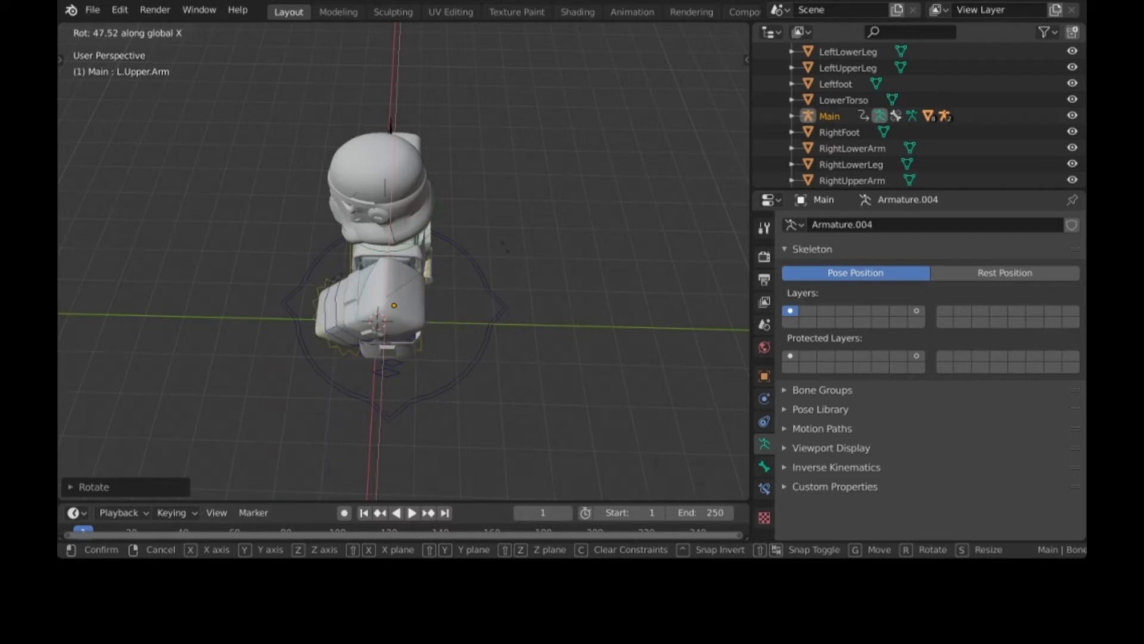
left_click(459, 405)
middle_click_drag(459, 405, 554, 327)
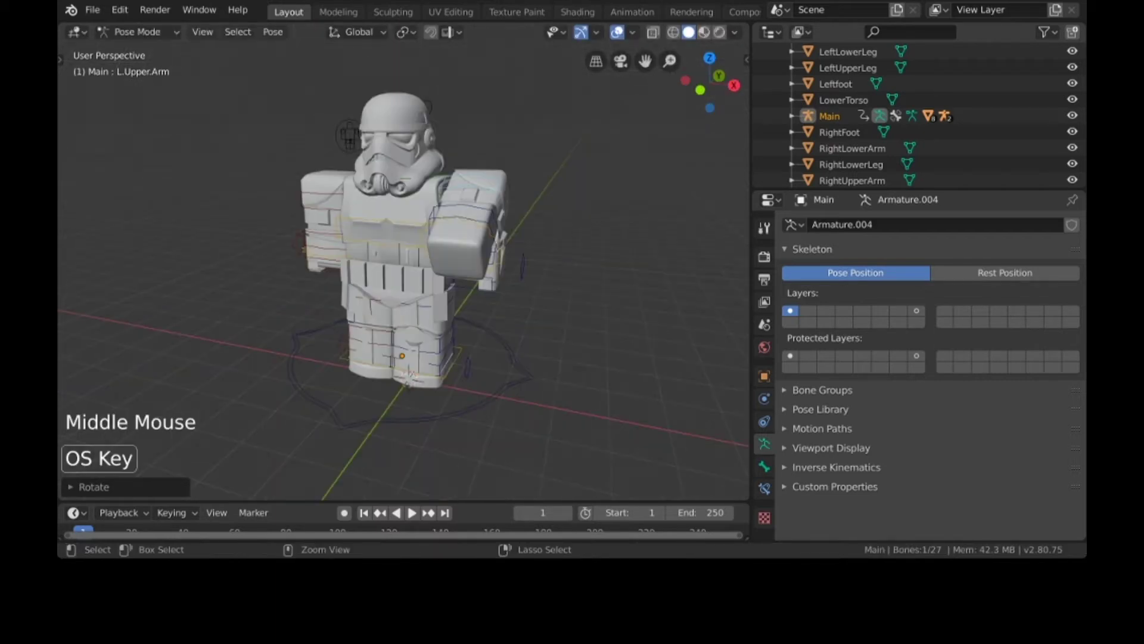
key("super+z")
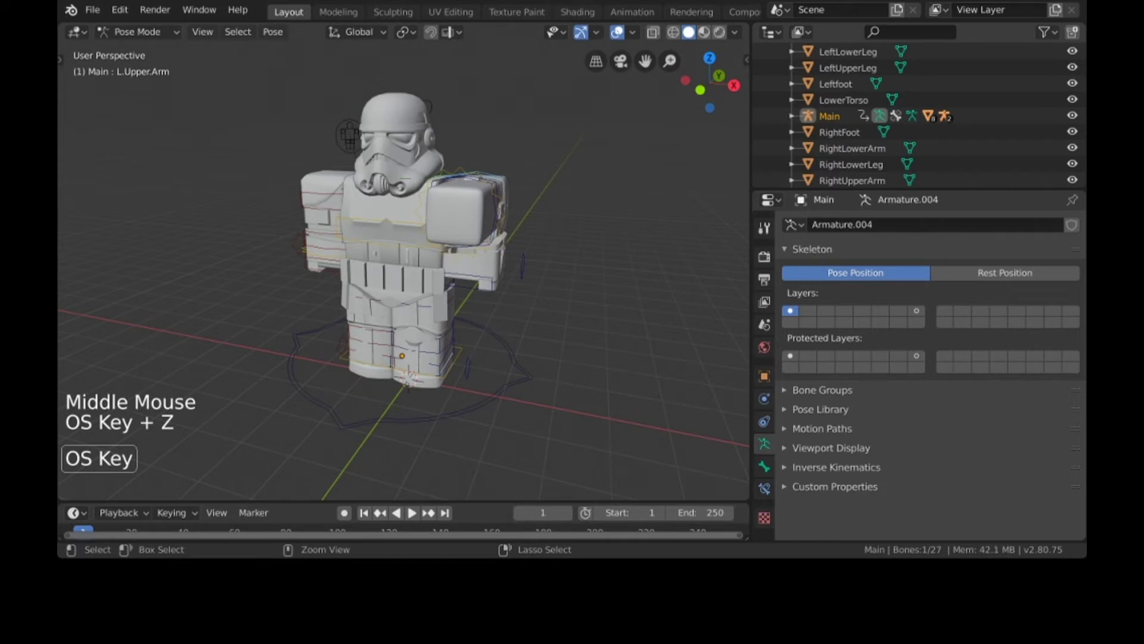
Step: Undo the forward rotation of the L.Upper.Arm bone and return the Main rig to Object Mode
key("super+z")
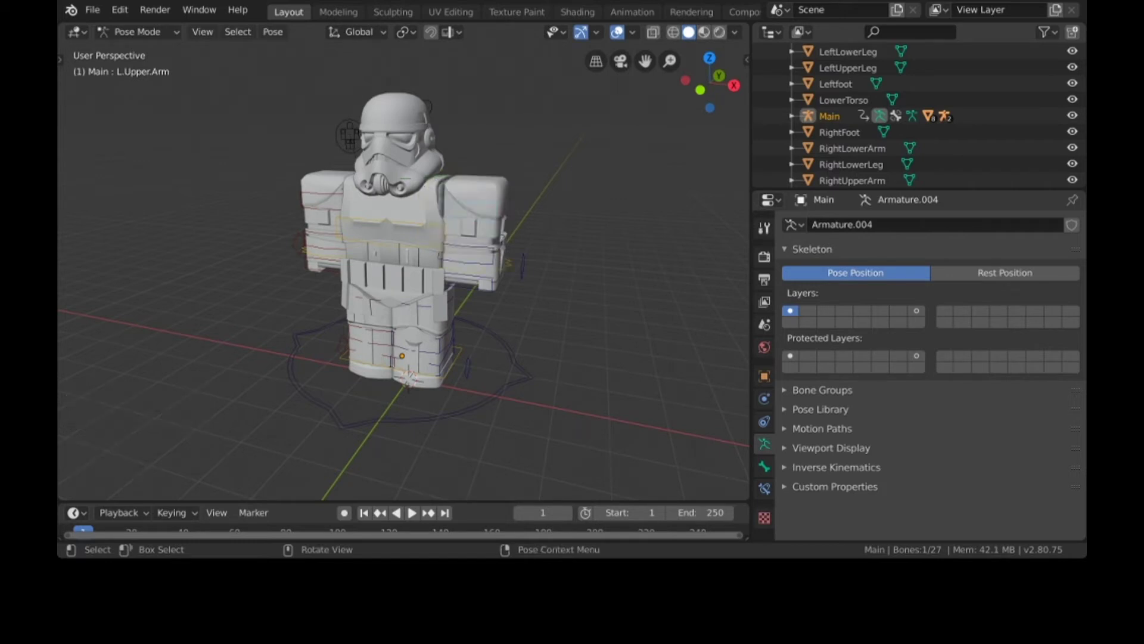
middle_click_drag(404, 268, 382, 270)
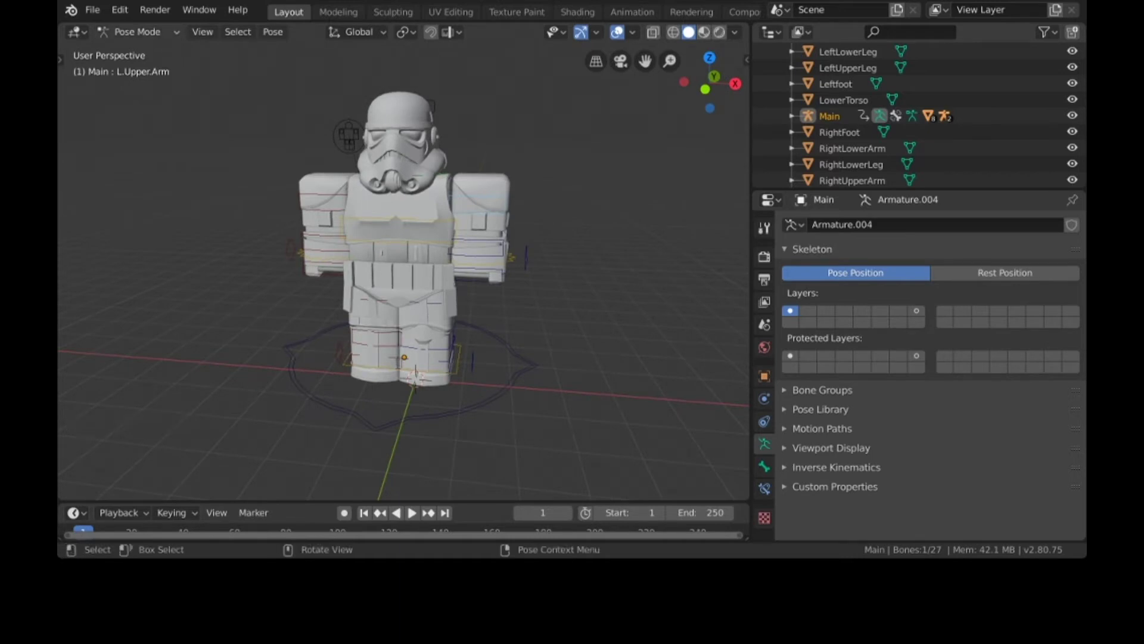
left_click(137, 32)
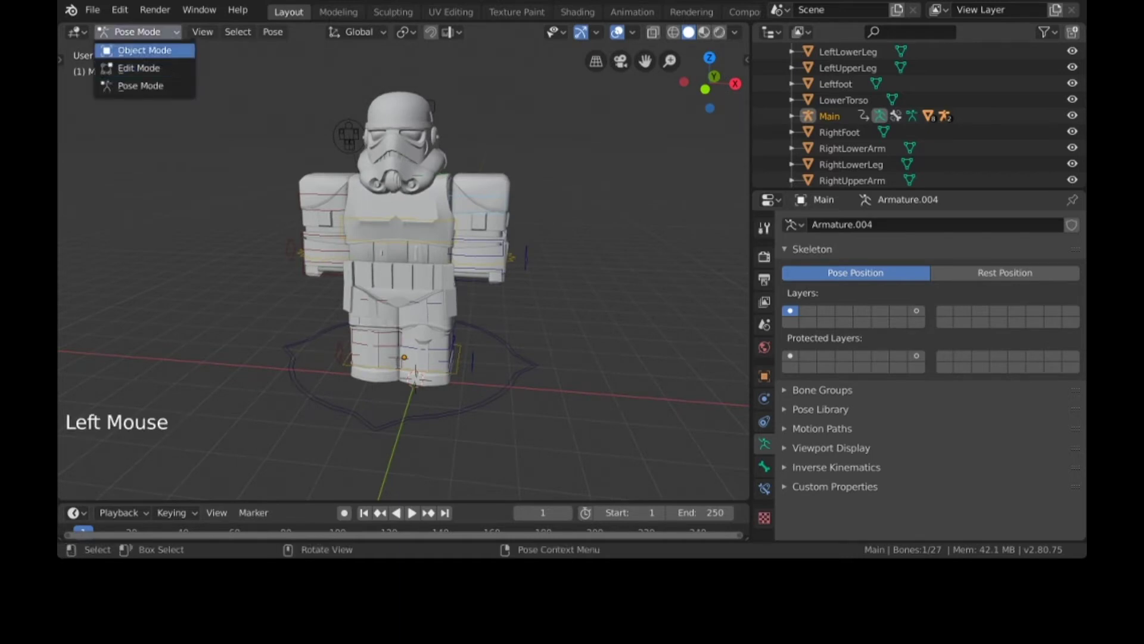
left_click(145, 50)
left_click(145, 50)
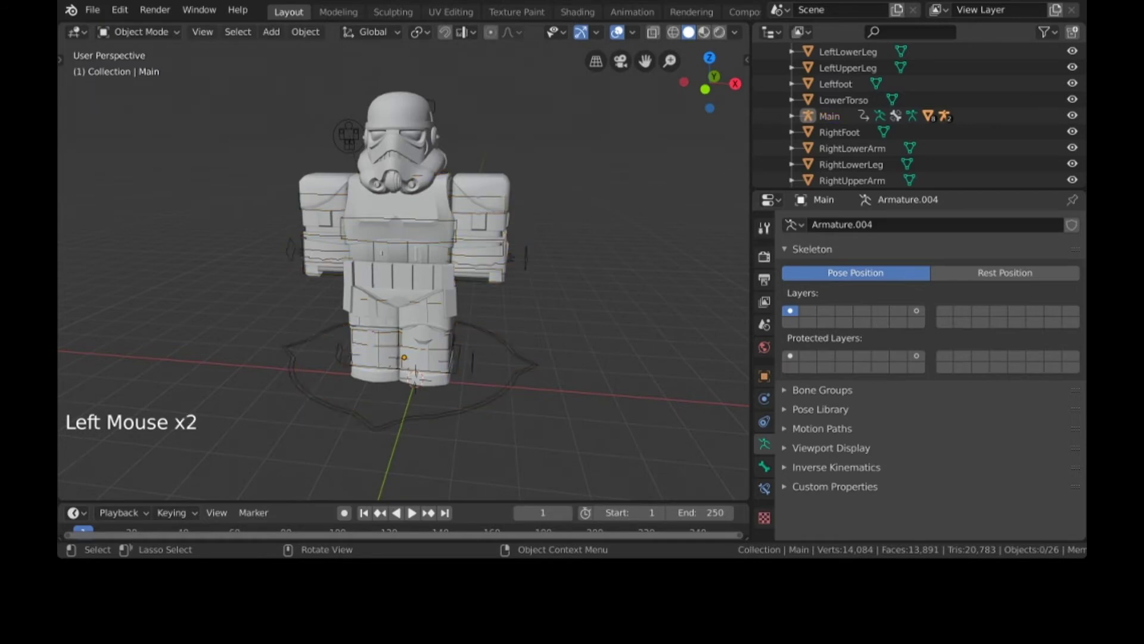
Step: Parent the UpperTorso mesh to the Main rig using Armature Deform With Empty Groups
left_click(417, 376)
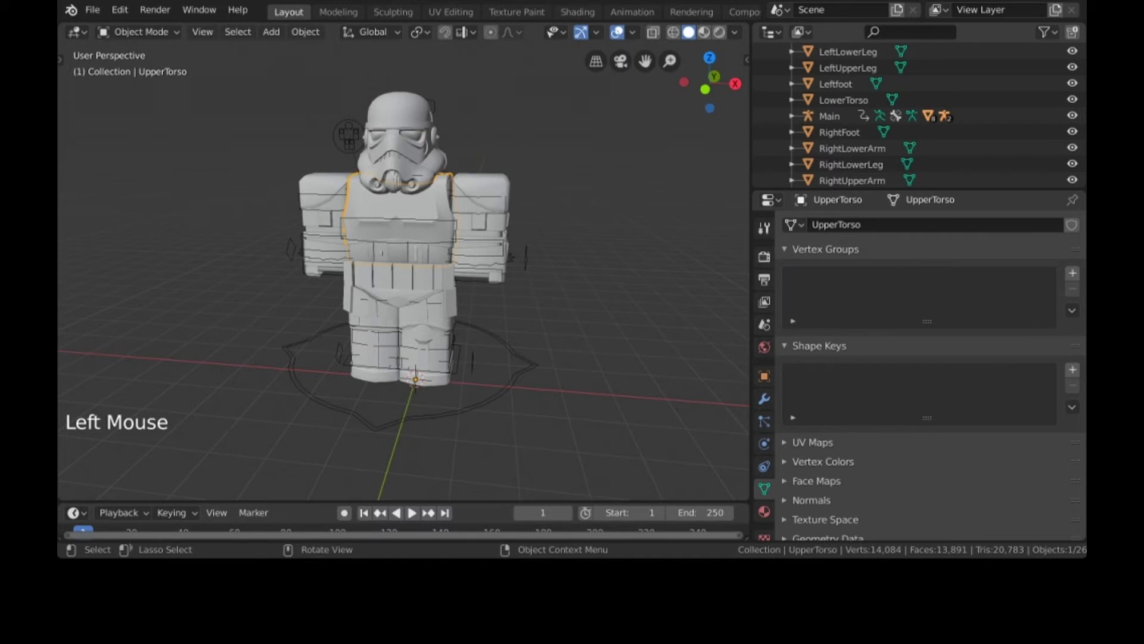
key("shift")
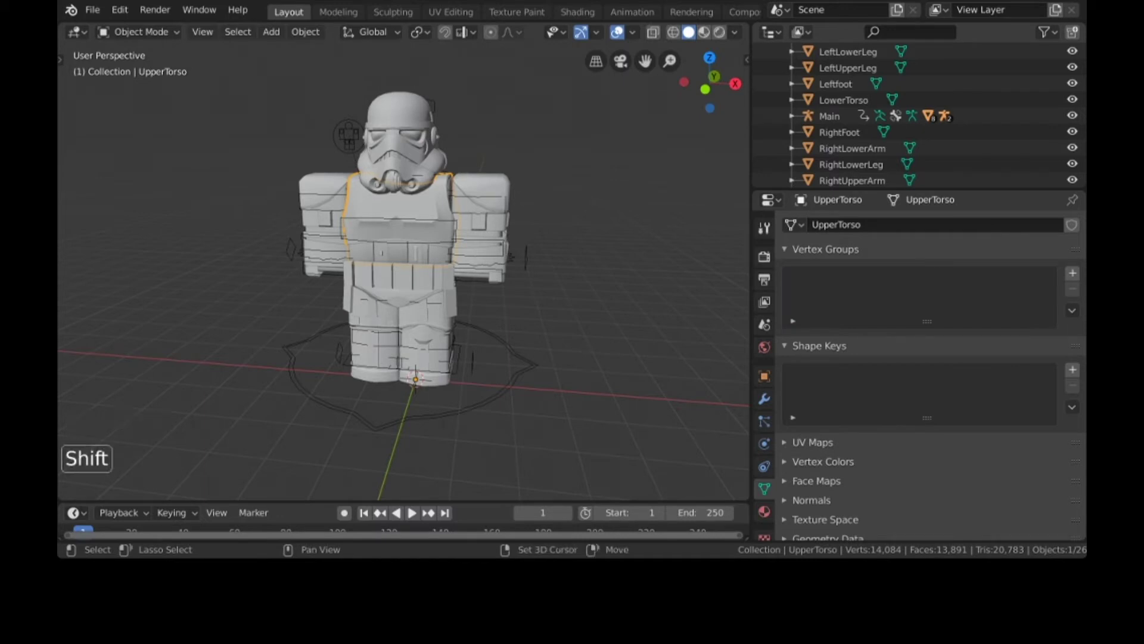
left_click(417, 376, "shift")
key("ctrl")
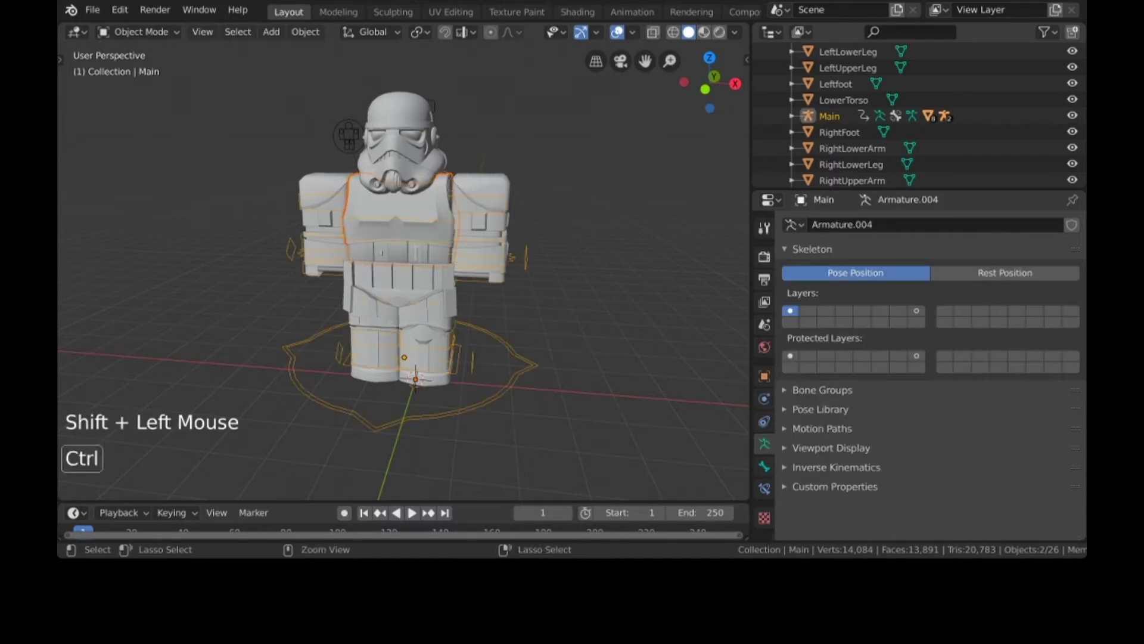
key("ctrl+p")
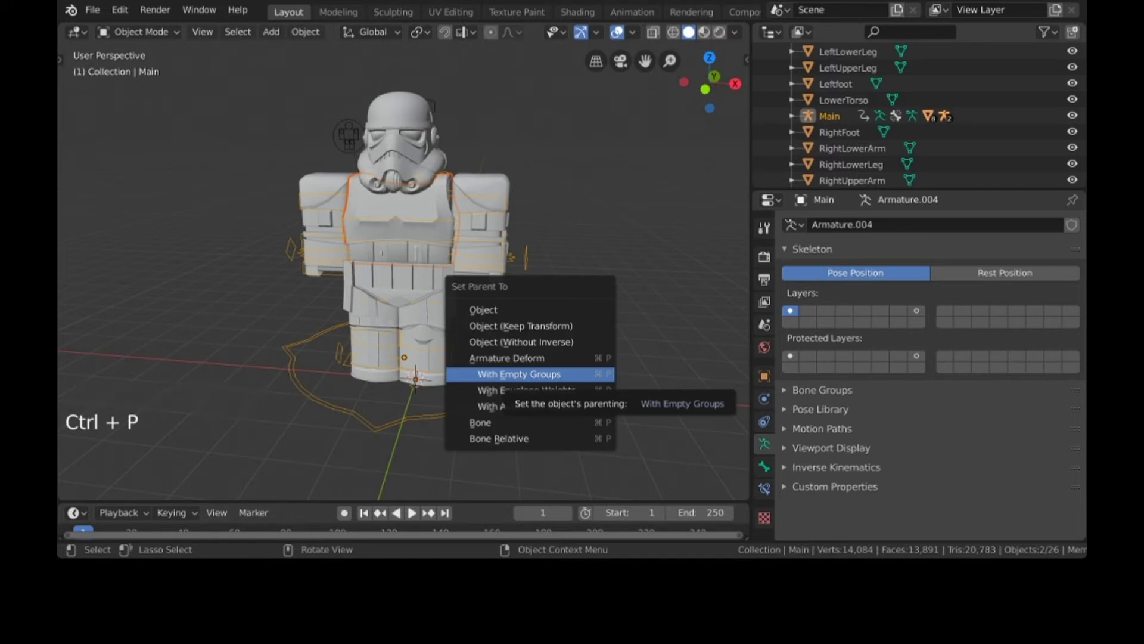
left_click(524, 374)
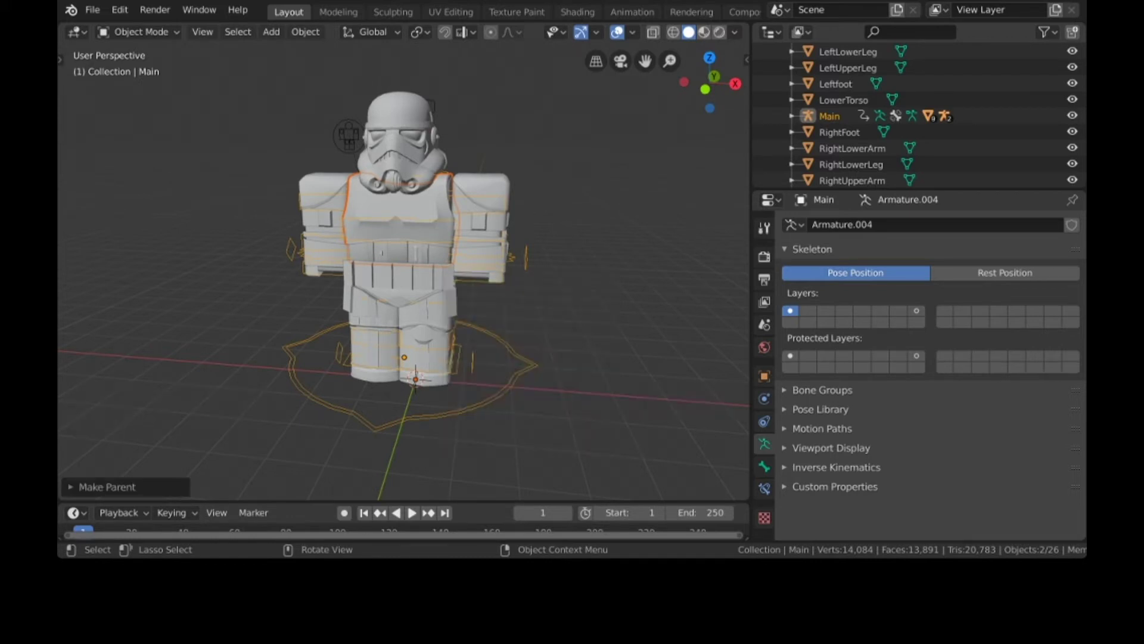
Step: Assign all UpperTorso vertices to the Torso vertex group at weight 1.000 and return to Object Mode
double_click(400, 214)
key("Tab")
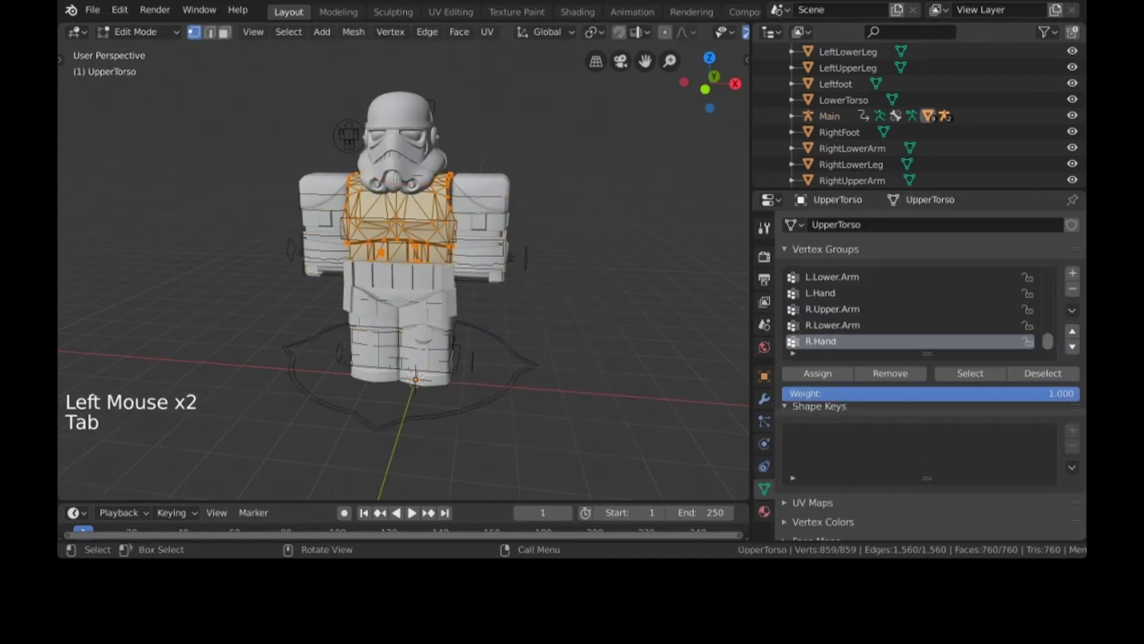
scroll(917, 309, "up", 5)
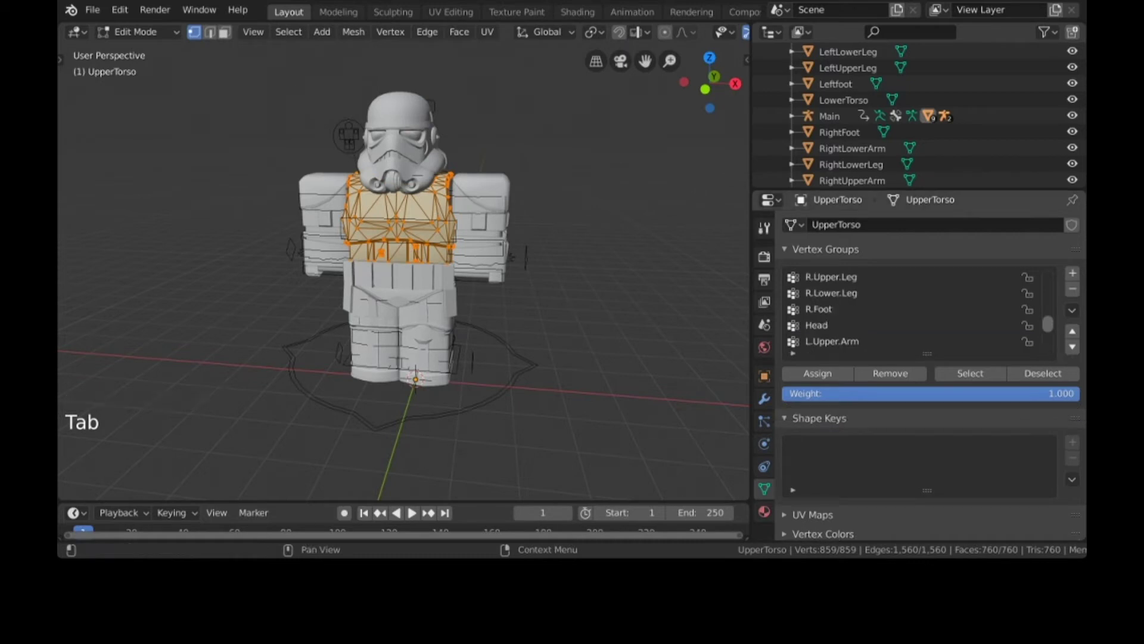
scroll(917, 309, "up", 3)
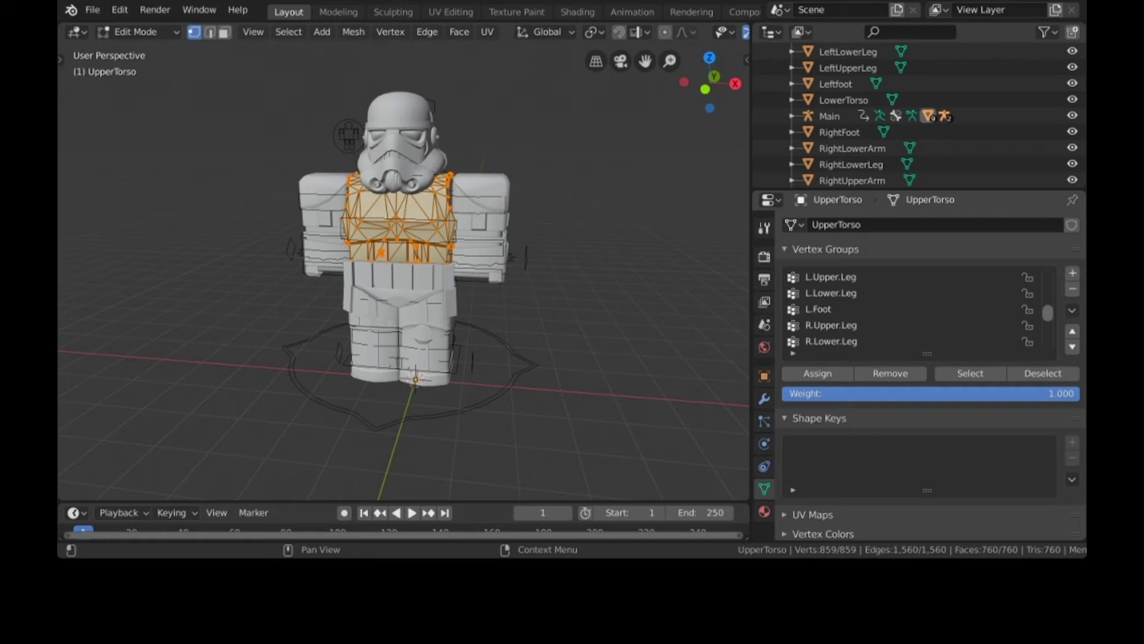
mouse_move(927, 353)
left_mouse_down()
mouse_move(927, 385)
mouse_move(927, 353)
left_mouse_up()
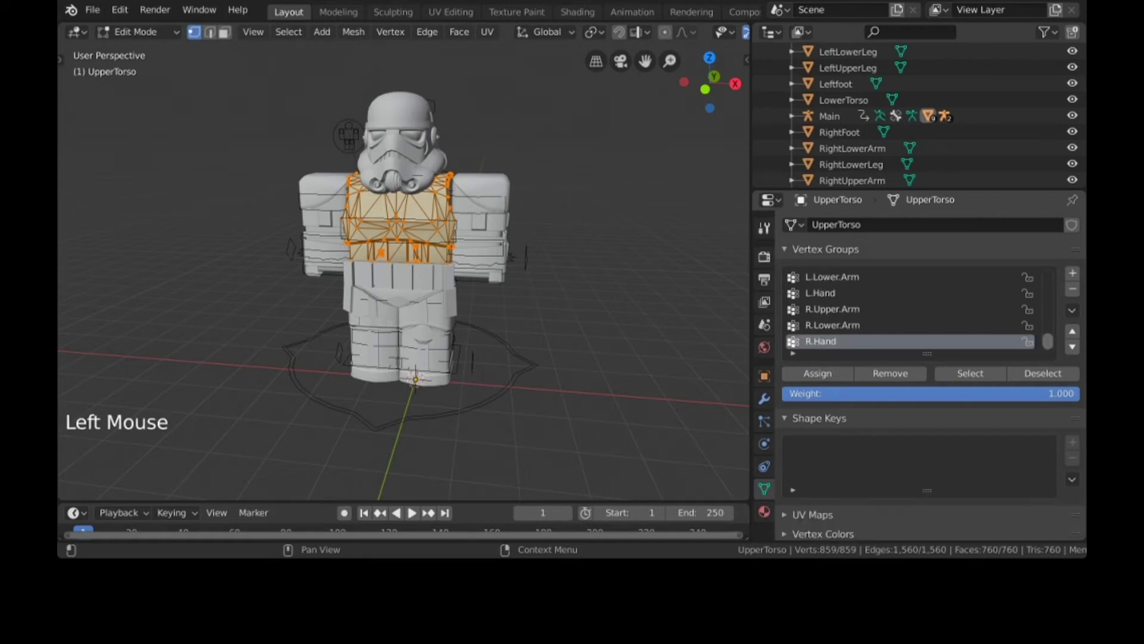
scroll(930, 358, "down", 4)
scroll(929, 357, "up", 7)
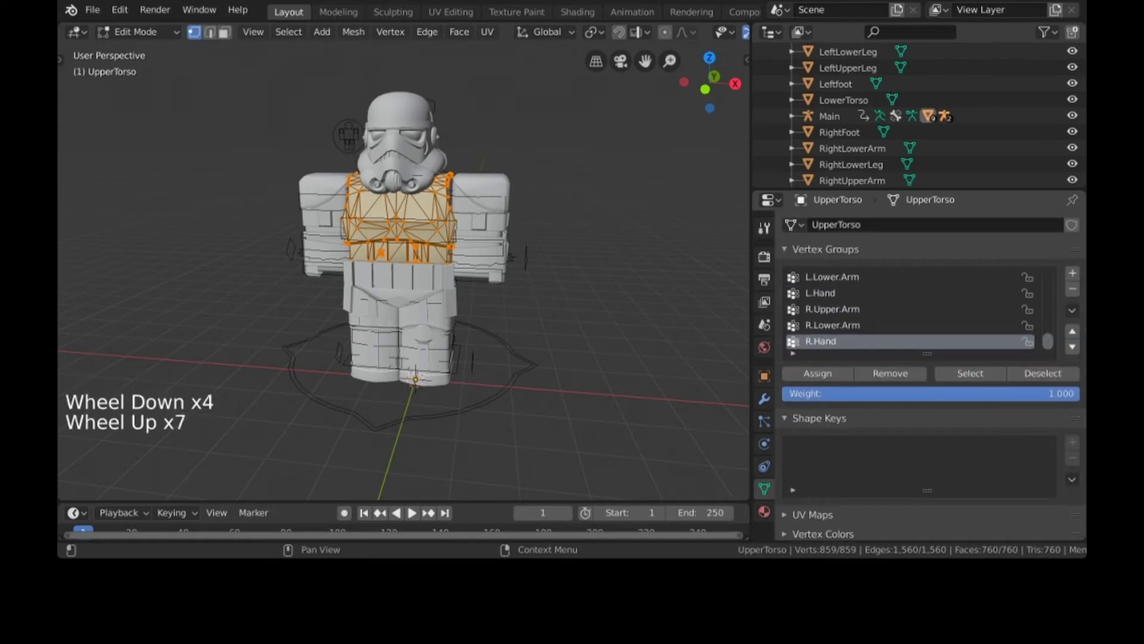
scroll(918, 309, "up", 3)
scroll(918, 308, "up", 4)
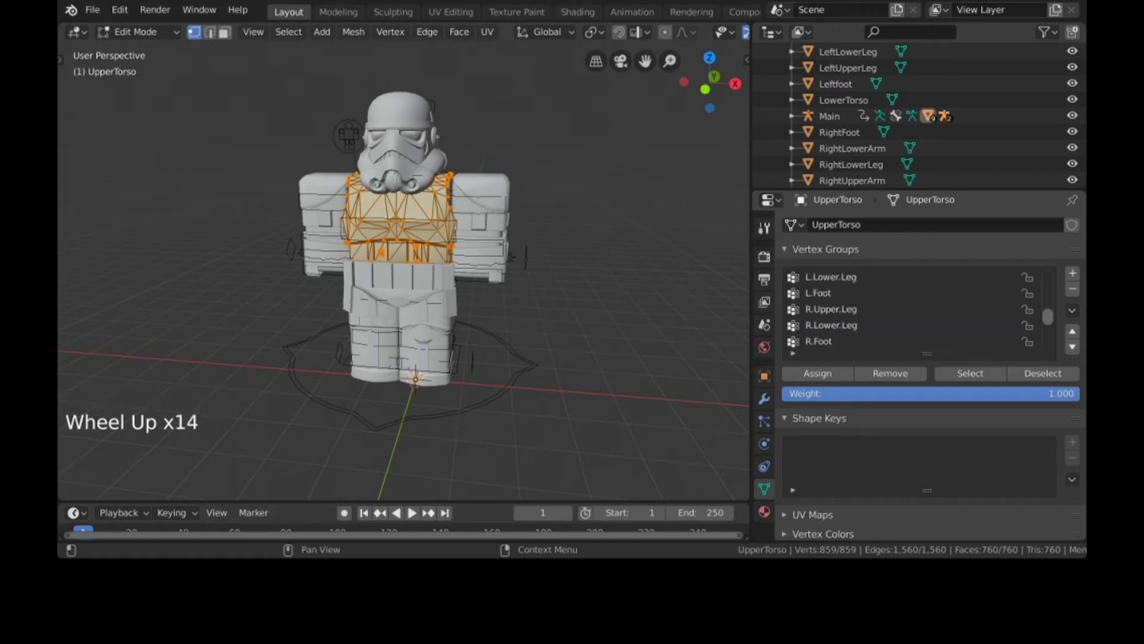
scroll(918, 308, "up", 7)
left_click(818, 341)
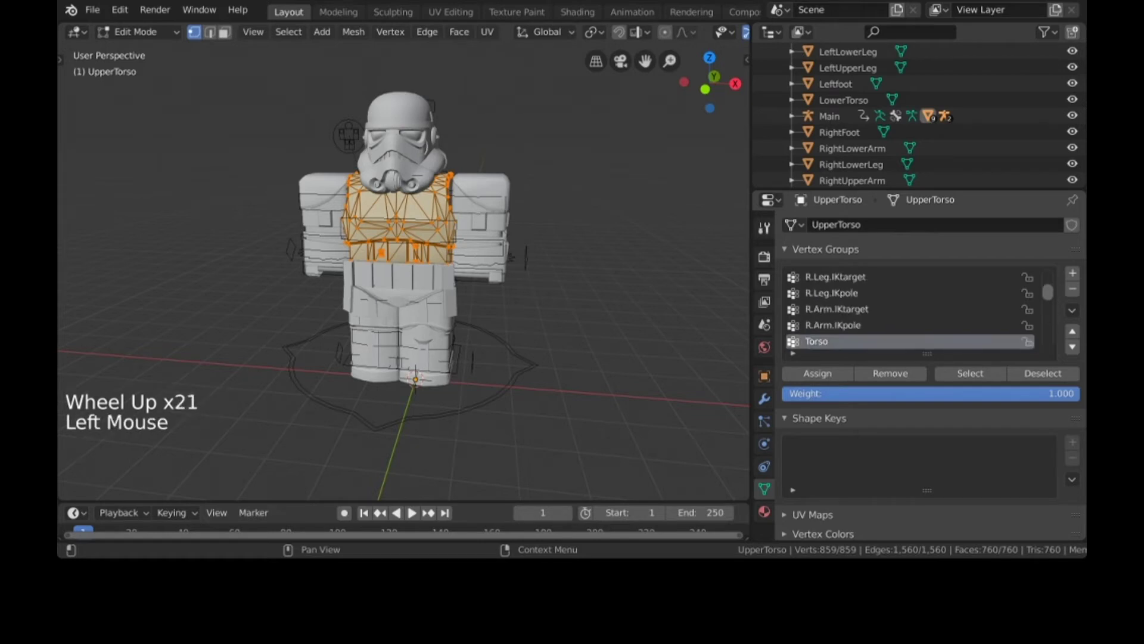
left_click(817, 373)
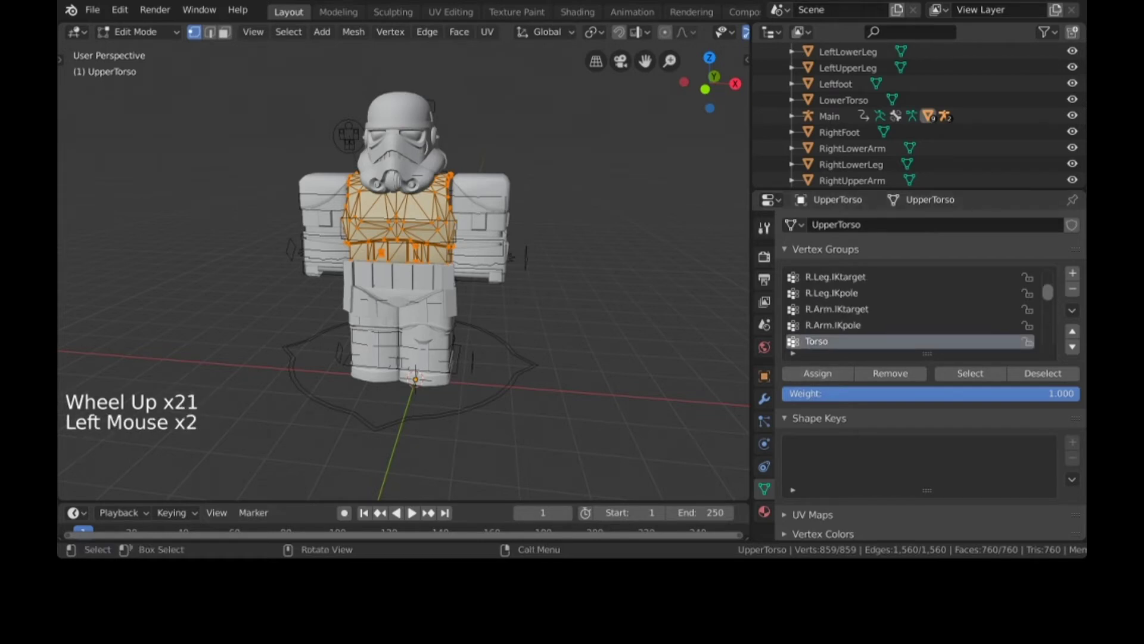
key("Tab")
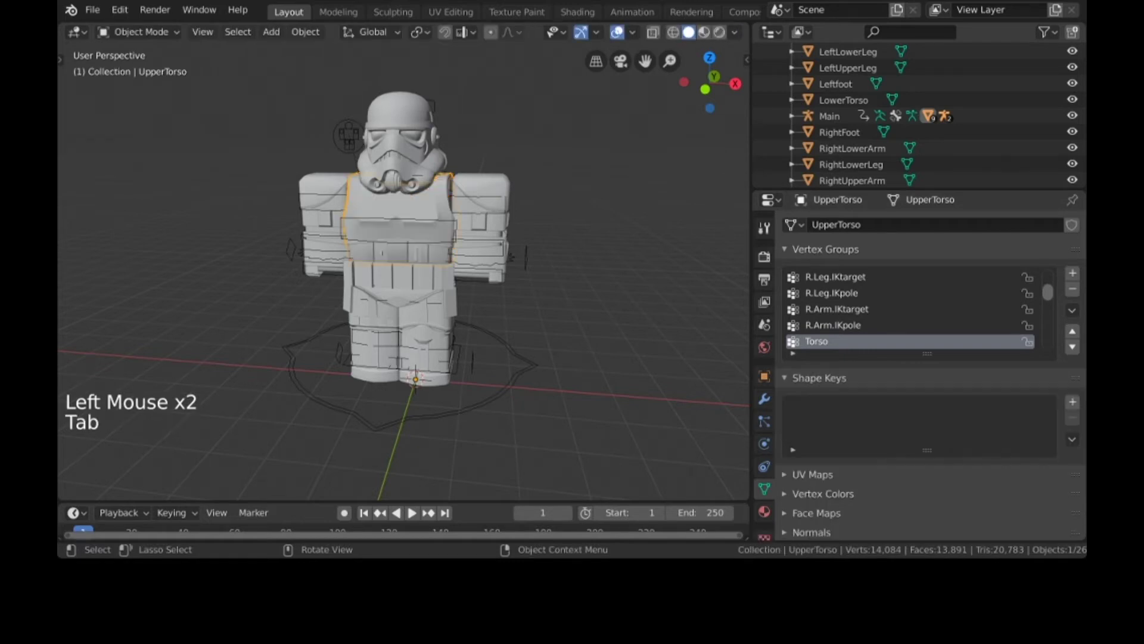
Step: Parent LeftLowerArm to the Main rig with empty groups and assign all its vertices to the L.Lower.Arm vertex group at weight 1.000
left_click(501, 253)
left_click(533, 365, "shift")
key("ctrl+p")
left_click(535, 366)
left_click(501, 253)
key("Tab")
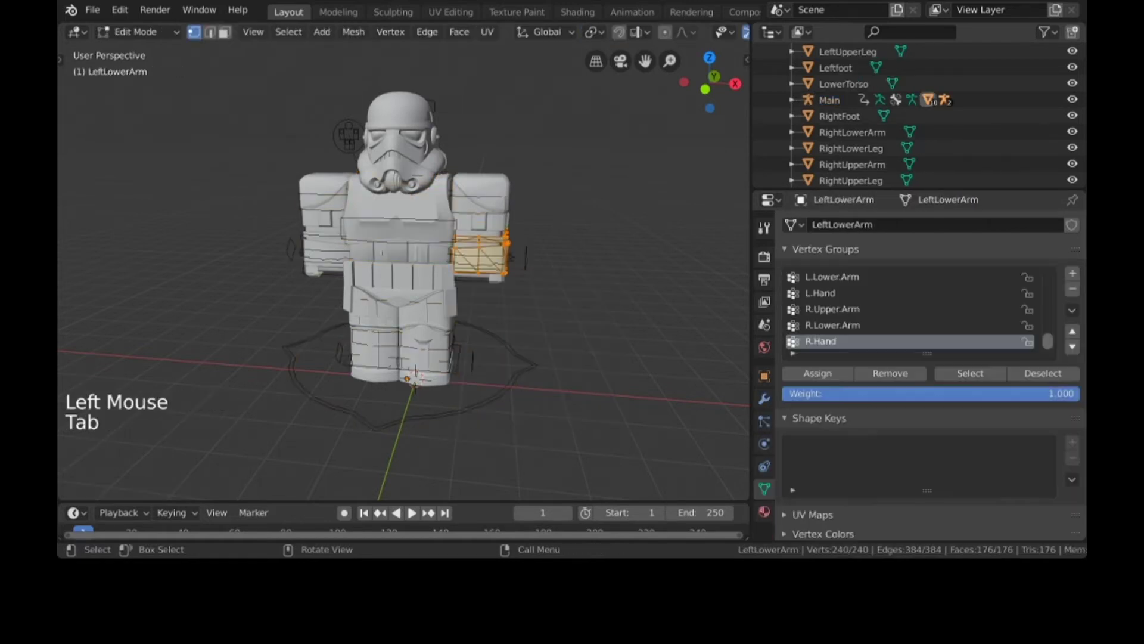
key("ctrl+p")
left_click(575, 283)
key("a")
left_click(832, 277)
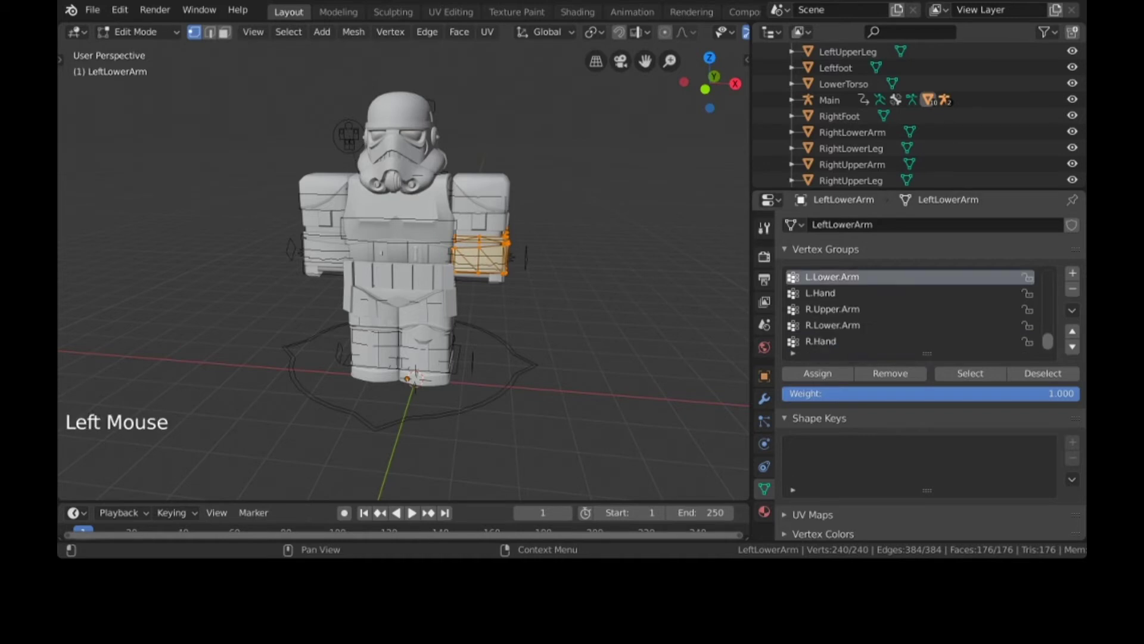
left_click(818, 374)
key("Tab")
Step: Parent LeftHand to the Main rig with empty groups and assign all its vertices to the L.Hand vertex group
left_click(496, 278)
left_click(534, 365, "shift")
key("ctrl+p")
left_click(534, 366)
left_click(560, 309)
left_click(496, 277)
key("Tab")
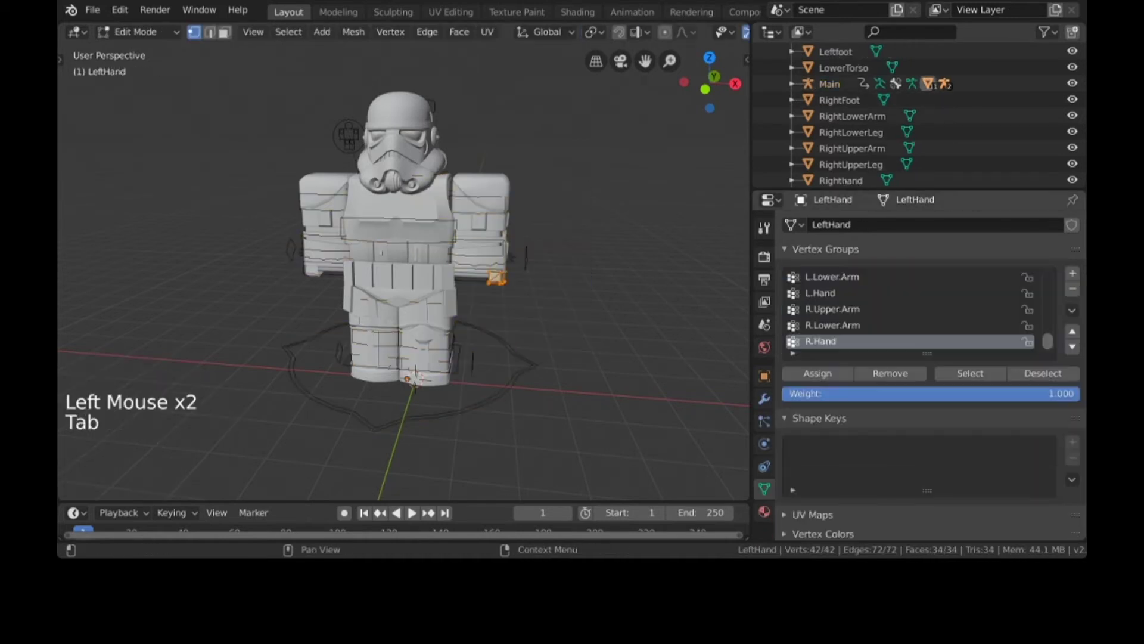
left_click(825, 292)
key("Tab")
Step: Parent RightUpperArm to the Main rig with empty groups and assign all its vertices to the R.Upper.Arm vertex group at weight 1.000
left_click(324, 200)
left_click(290, 360, "shift")
key("ctrl+p")
left_click(292, 361)
left_click(325, 200)
key("Tab")
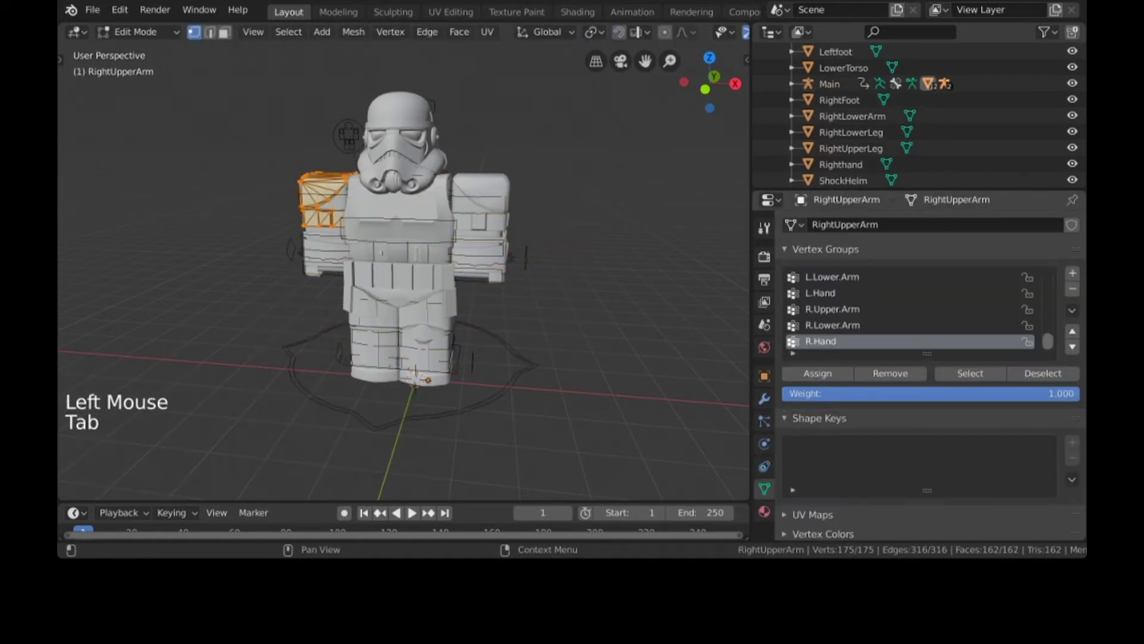
left_click(828, 310)
left_click(817, 374)
key("Tab")
Step: Parent RightLowerArm to the Main rig with empty groups and assign all its vertices to the R.Lower.Arm vertex group at weight 1.000
left_click(325, 253)
left_click(290, 360, "shift")
key("ctrl+p")
left_click(325, 253)
key("Tab")
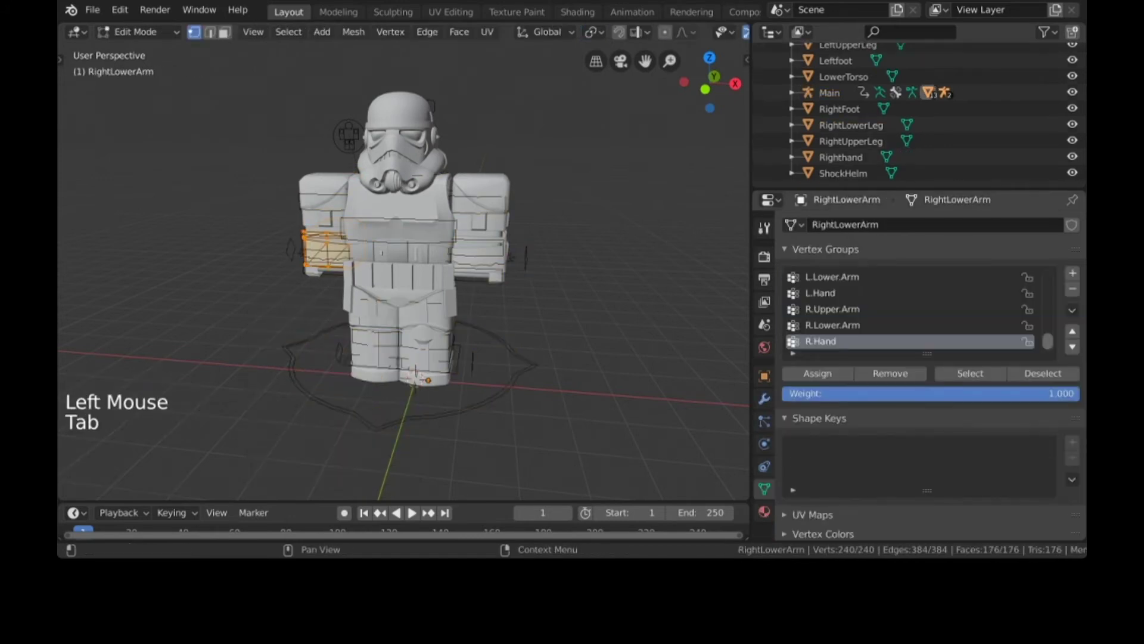
left_click(840, 326)
left_click(818, 373)
key("Tab")
Step: Parent Righthand to the Main rig with empty groups and assign all its vertices to the R.Hand vertex group at weight 1.000
left_click(313, 274)
left_click(300, 384, "shift")
key("ctrl+p")
left_click(300, 384)
left_click(312, 274)
key("Tab")
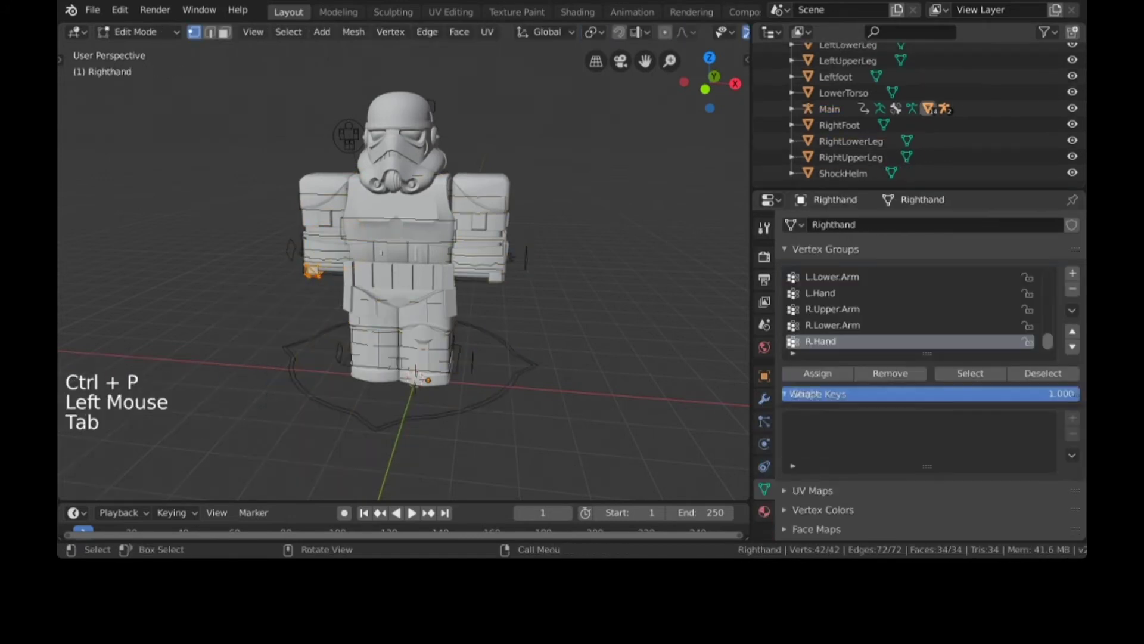
left_click(818, 373)
key("Tab")
Step: Parent LowerTorso to the Main rig with empty groups and assign all its vertices to its matching vertex group at weight 1.000
left_click(405, 286)
left_click(405, 421, "shift")
key("ctrl+p")
left_click(405, 286)
key("Tab")
scroll(835, 310, "up", 11)
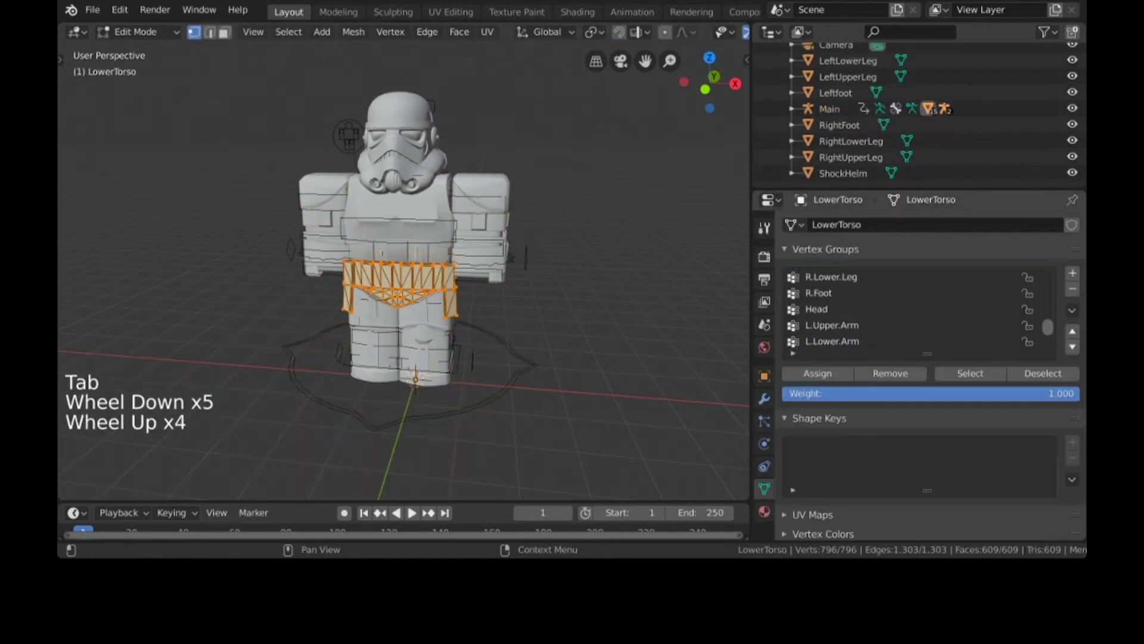
left_click(817, 293)
left_click(818, 374)
key("Tab")
Step: Parent LeftUpperLeg to the Main rig with empty groups and assign all its vertices to the L.Upper.Leg vertex group
left_click(426, 311)
left_click(503, 391, "shift")
key("ctrl+p")
left_click(504, 392)
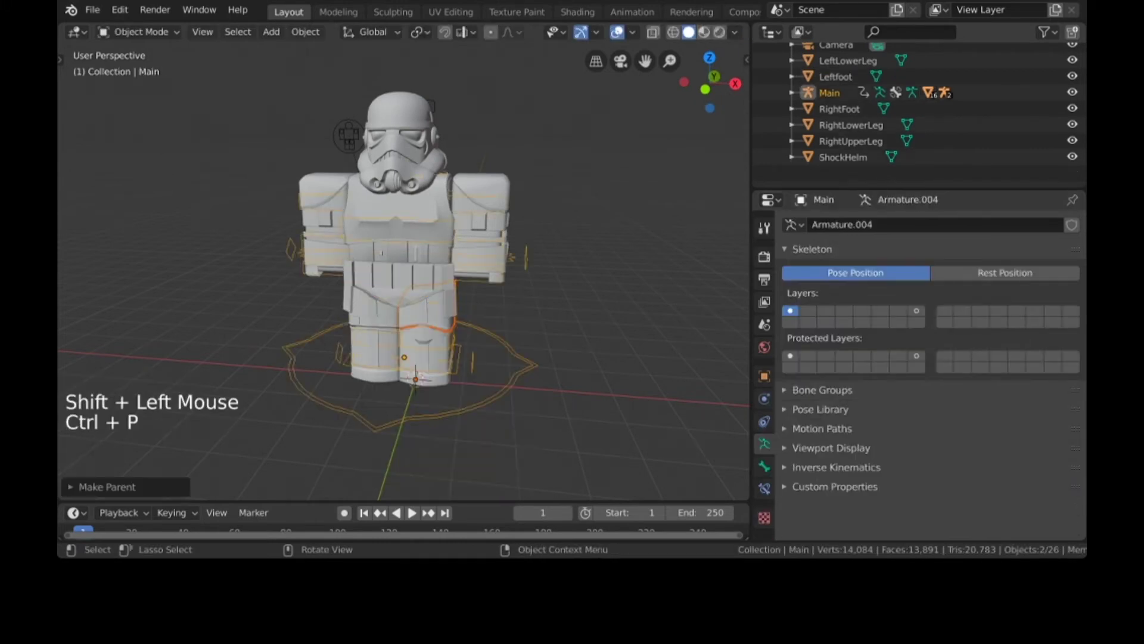
left_click(426, 311)
key("Tab")
scroll(864, 316, "up", 10)
left_click(831, 309)
key("Tab")
Step: Parent LeftLowerLeg to the Main rig with empty groups and assign all its vertices to the L.Lower.Leg vertex group
left_click(426, 356)
left_click(510, 387, "shift")
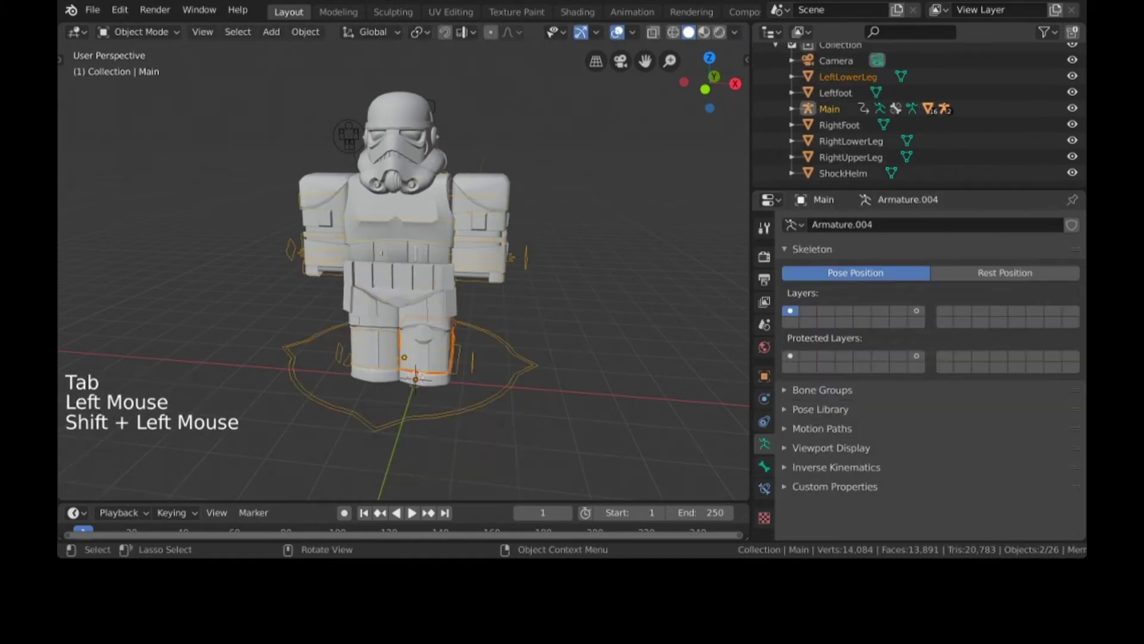
key("ctrl+p")
left_click(426, 355)
key("Tab")
scroll(834, 310, "up", 8)
left_click(831, 293)
left_click(817, 373)
key("Tab")
Step: Parent Leftfoot to the Main rig with empty groups and assign all its vertices to the L.Foot vertex group
left_click(426, 380)
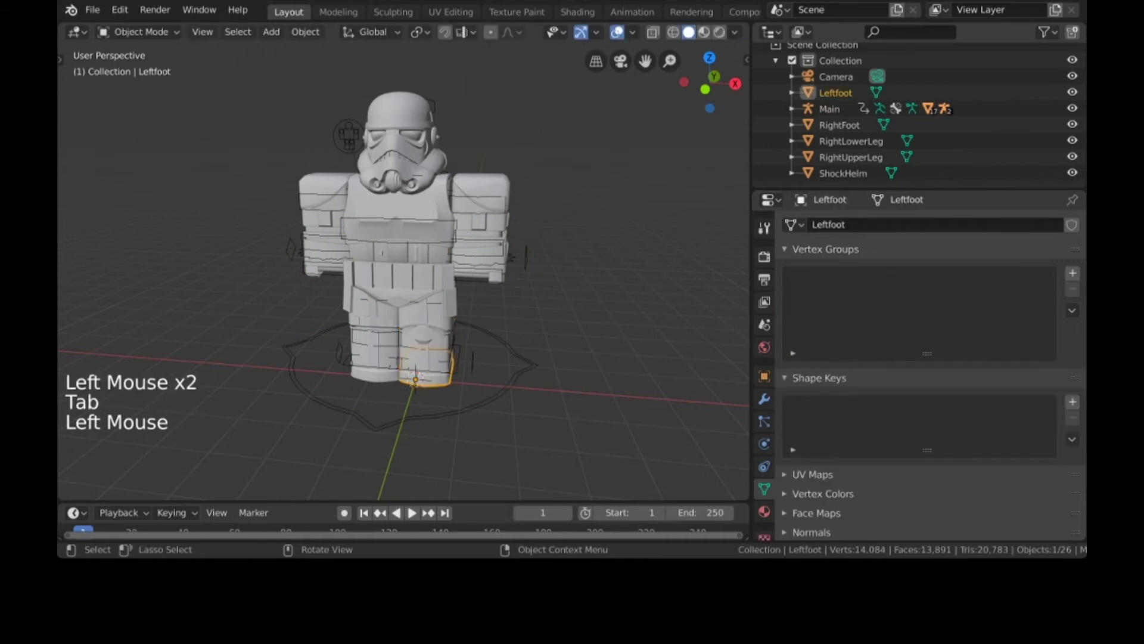
left_click(510, 387, "shift")
key("ctrl+p")
left_click(510, 387)
left_click(426, 380)
key("Tab")
key("Tab")
Step: Parent RightUpperLeg to the Main rig with empty groups and assign all its vertices to the R.Upper.Leg vertex group
left_click(372, 307)
left_click(511, 387, "shift")
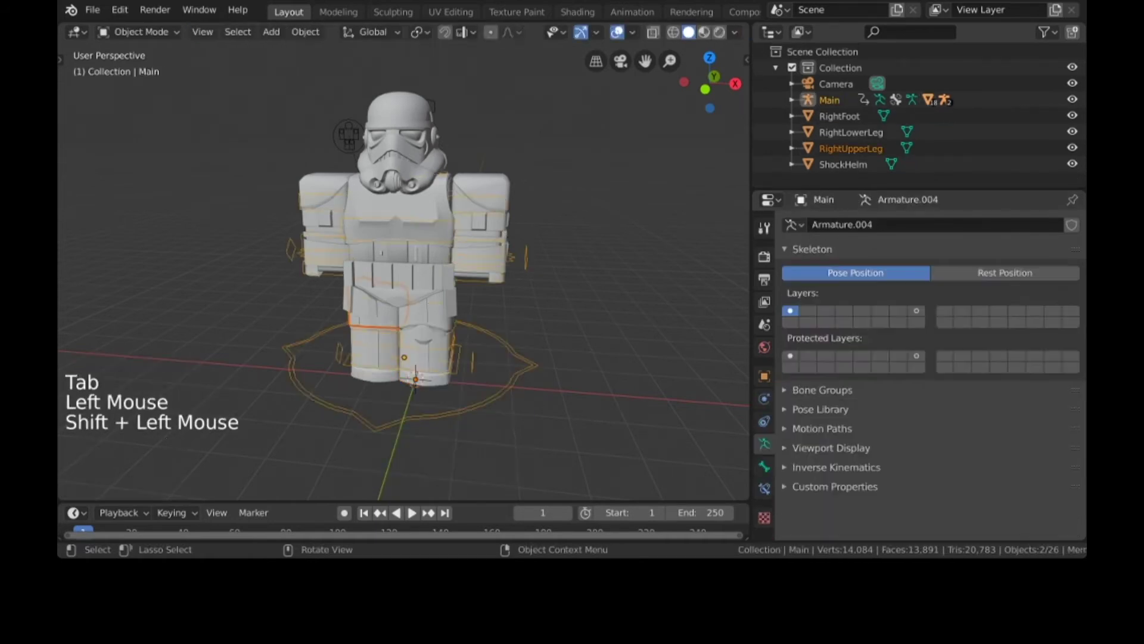
key("ctrl+p")
left_click(600, 431)
left_click(373, 307)
key("Tab")
scroll(864, 316, "up", 8)
left_click(830, 326)
left_click(818, 374)
key("Tab")
Step: Parent RightLowerLeg to the Main rig with empty groups and assign all its vertices to the R.Lower.Leg vertex group at weight 1.000
left_click(376, 348)
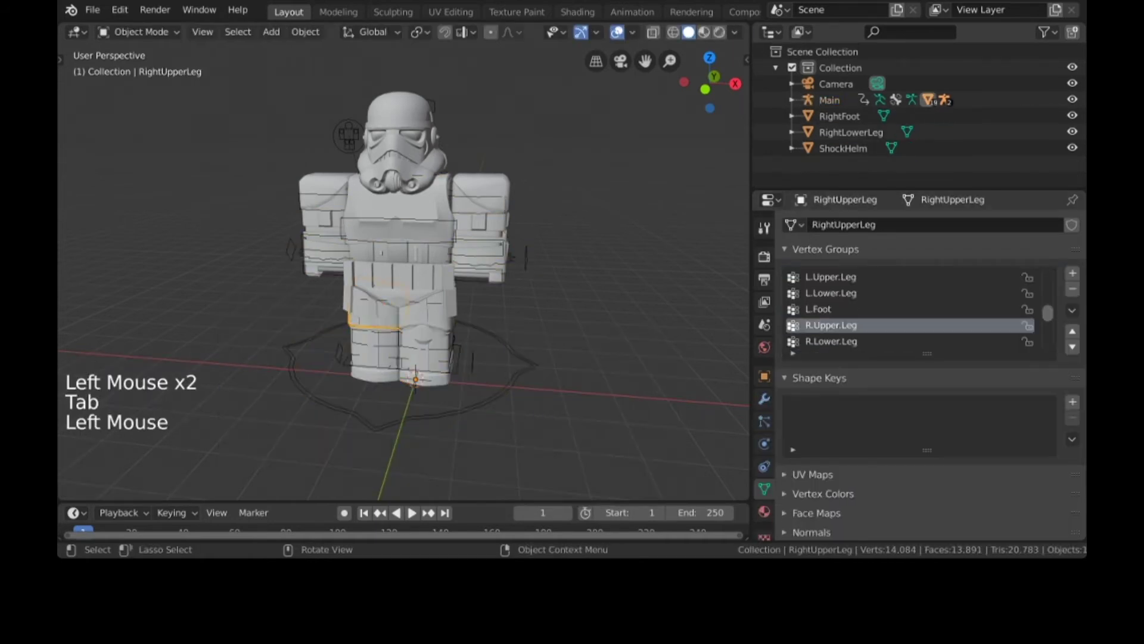
left_click(296, 386, "shift")
key("ctrl+p")
left_click(304, 380)
left_click(375, 349)
scroll(864, 292, "up", 1)
left_click(831, 293)
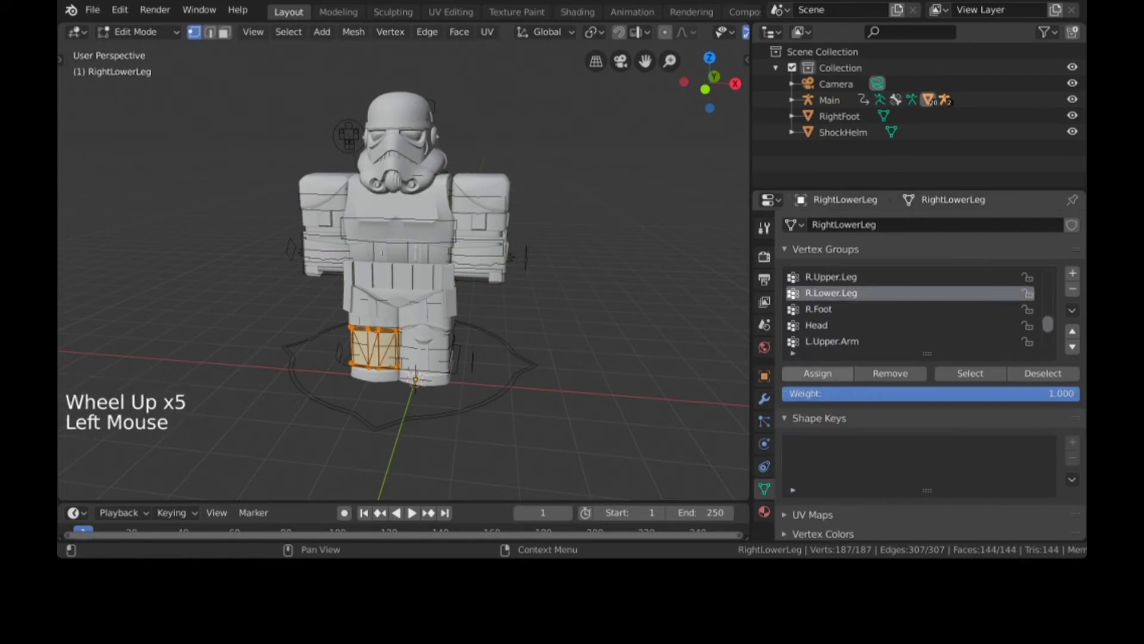
left_click(817, 373)
key("Tab")
Step: Parent RightFoot to the Main rig with empty groups and assign all its vertices to the R.Foot vertex group
left_click(375, 376)
left_click(296, 386, "shift")
key("ctrl+p")
left_click(304, 379)
left_click(818, 373)
key("Tab")
Step: Parent ShockHelm to the Main rig with empty groups, assign all its vertices to the Head vertex group, and deselect it in Object Mode
left_click(400, 143)
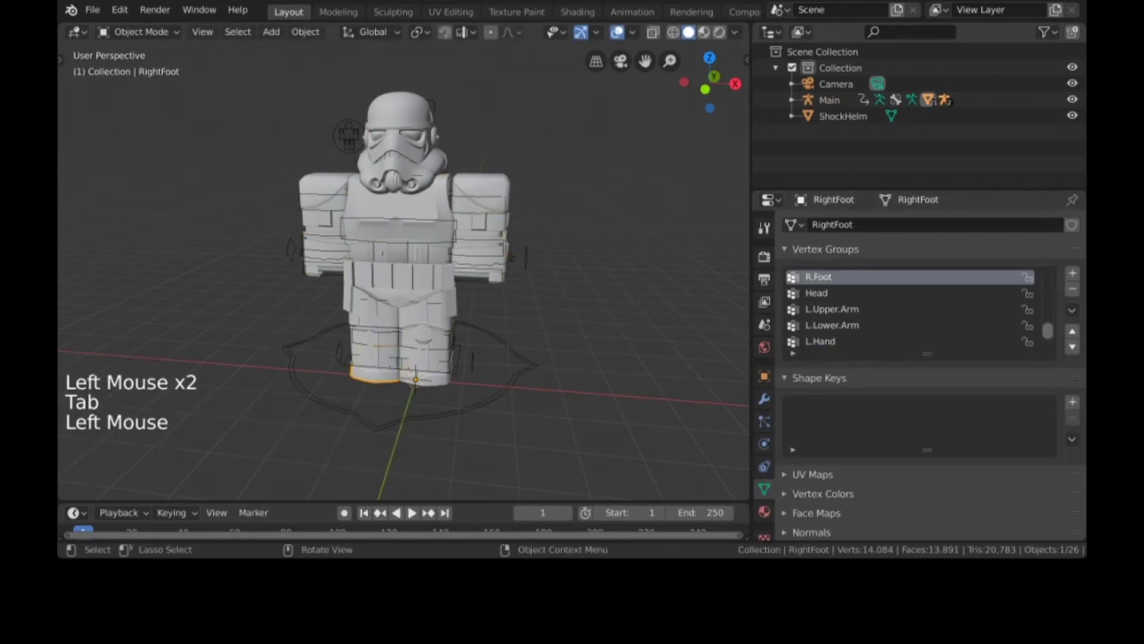
left_click(451, 413, "shift")
key("ctrl+p")
left_click(451, 411)
left_click(400, 143)
key("Tab")
scroll(864, 309, "down", 3)
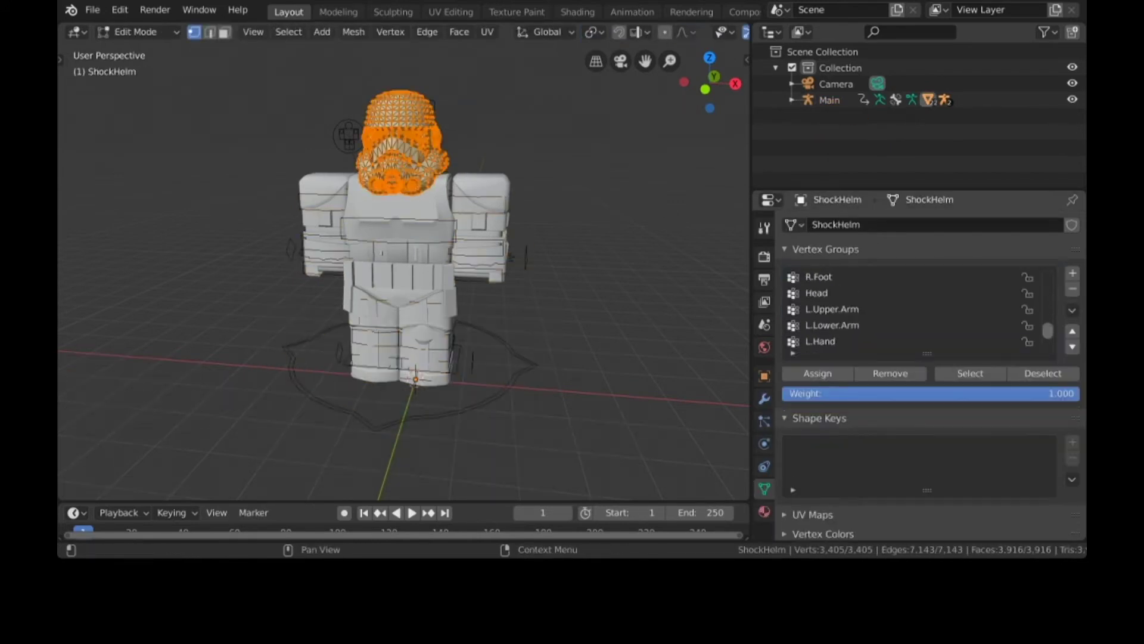
left_click(816, 309)
key("Tab")
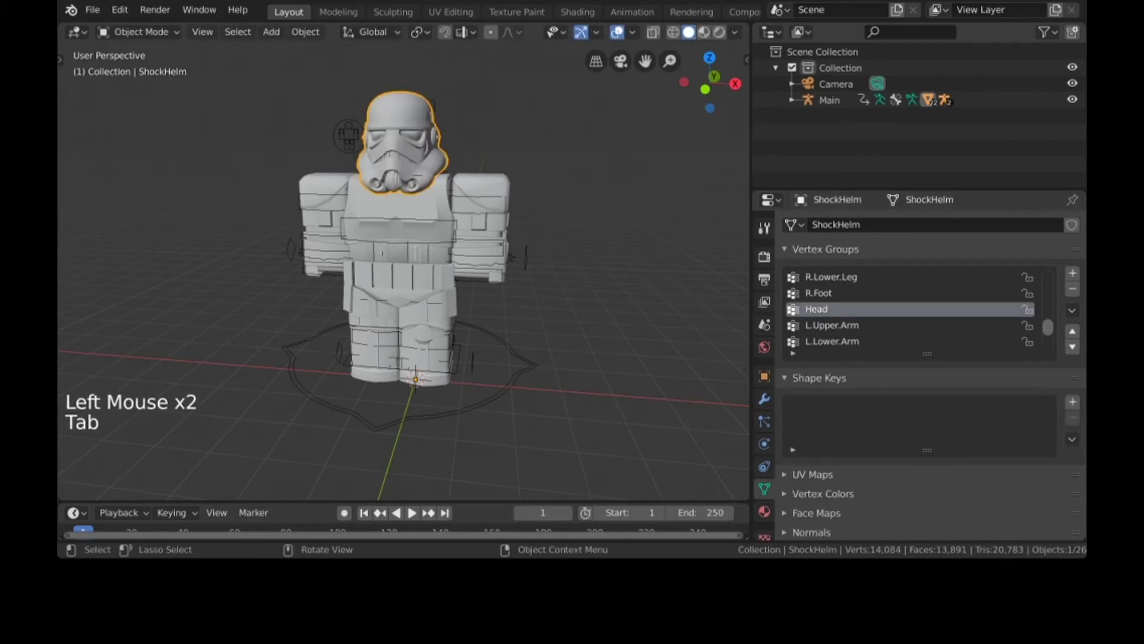
left_click(587, 221)
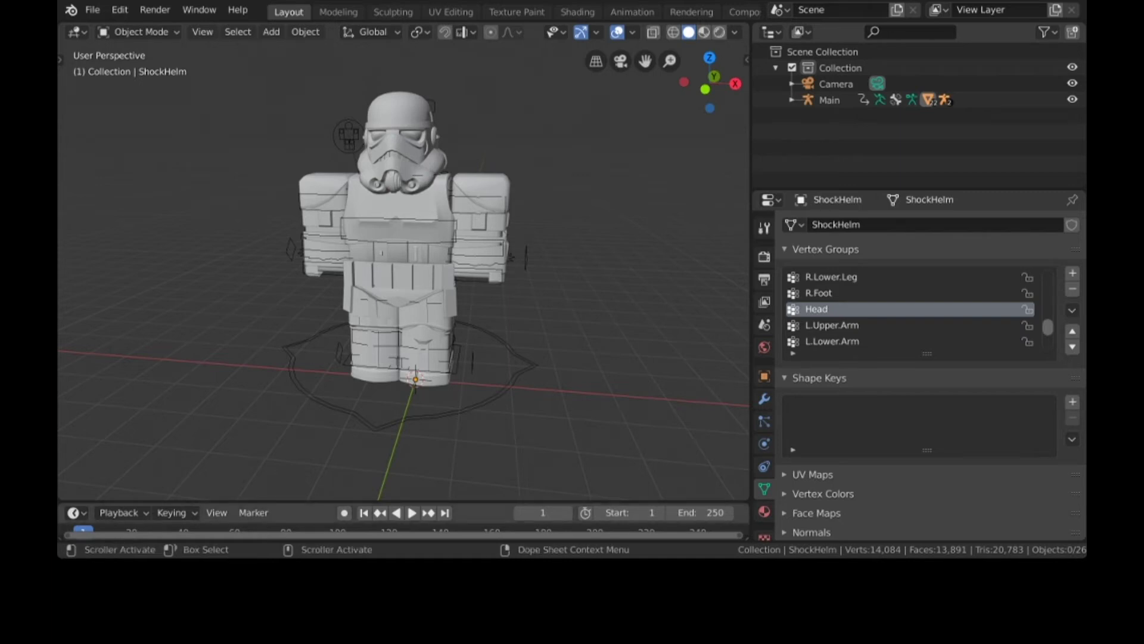
Step: Enlarge the timeline area and put the Main armature into Pose Mode
left_click_drag(393, 501, 393, 383)
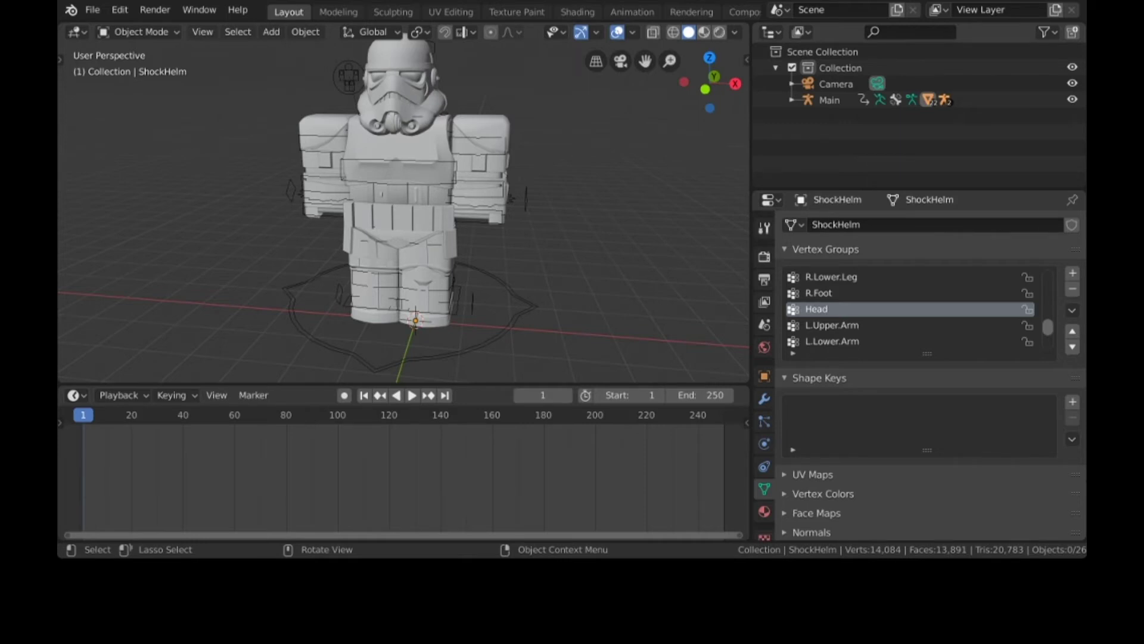
left_click(293, 310)
left_click(140, 33)
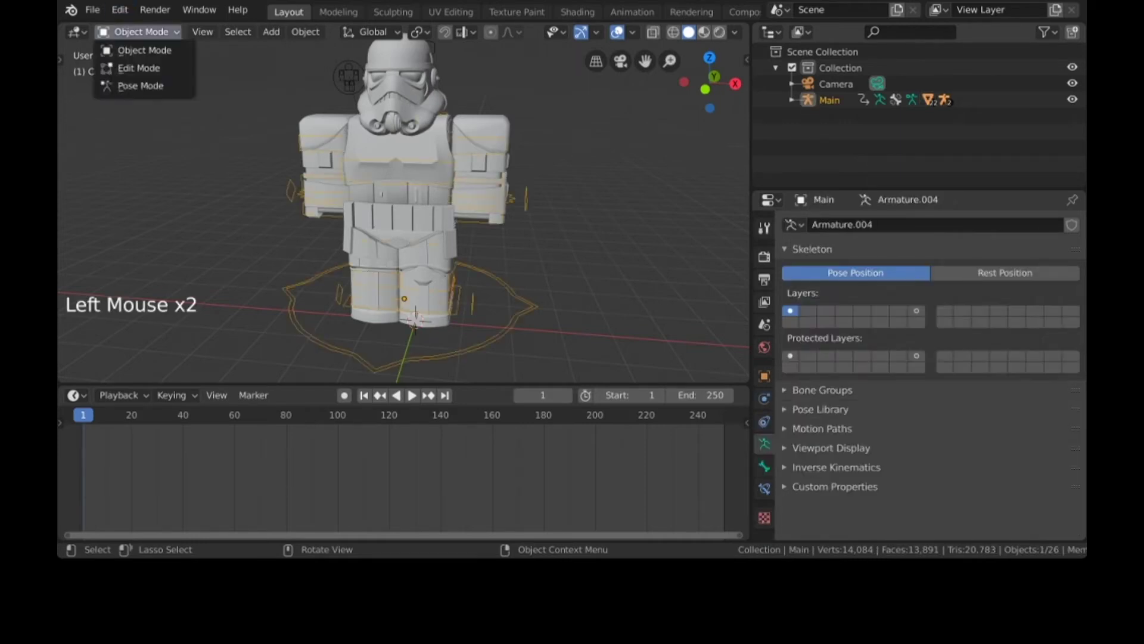
left_click(140, 86)
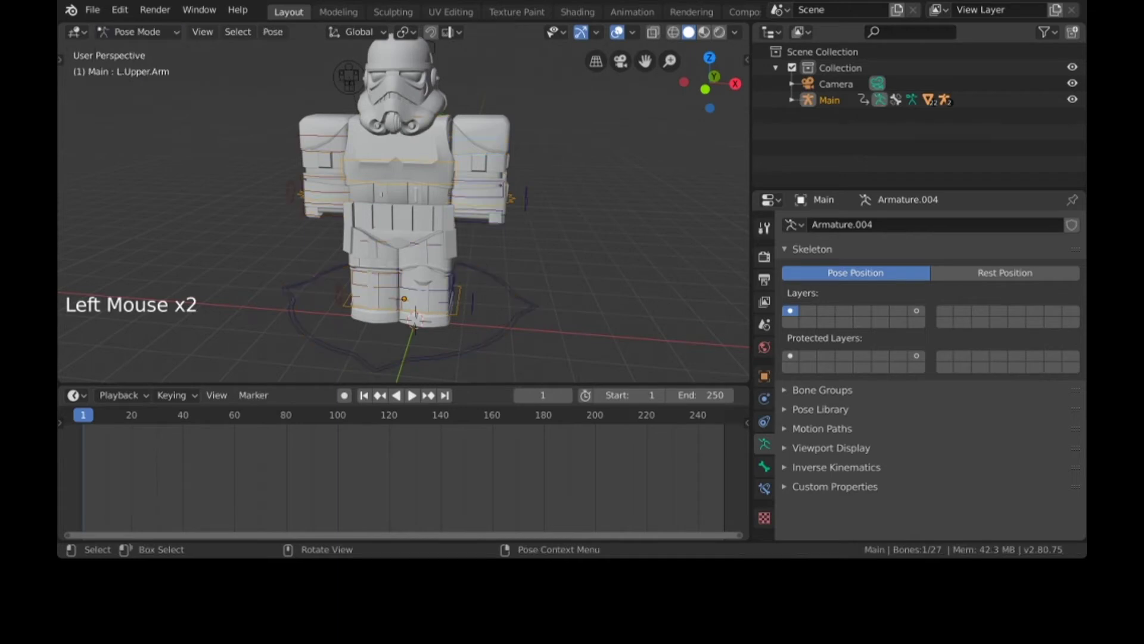
Step: Rotate the L.Upper.Arm bone about -71° around global X and bend the L.Lower.Arm bone upward at the elbow
middle_click_drag(403, 203, 381, 196)
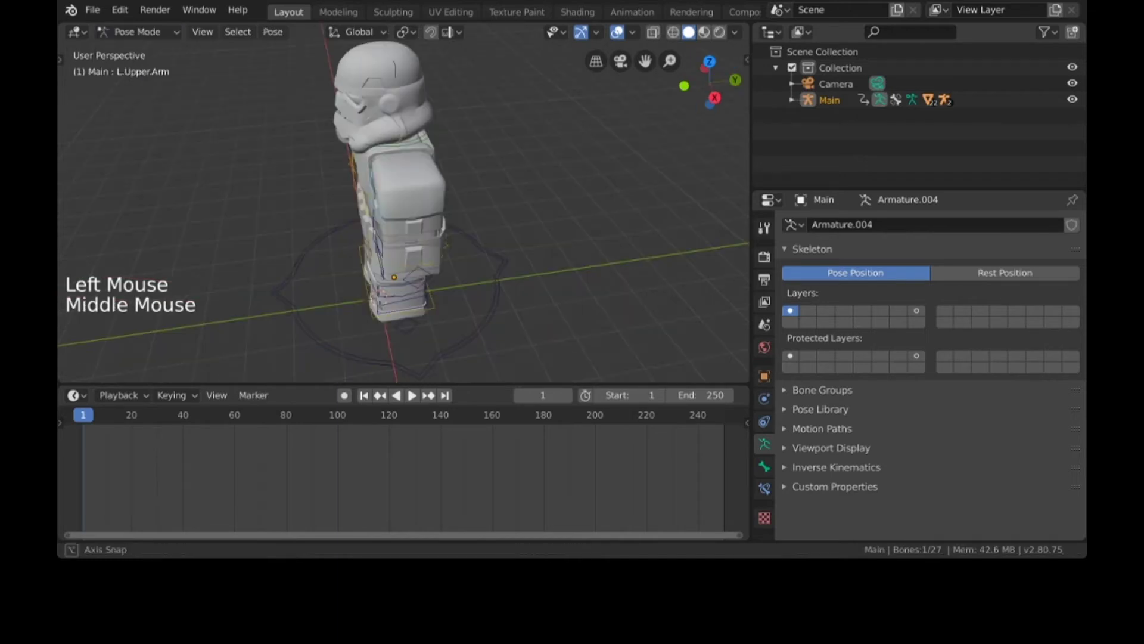
key("r")
key("x")
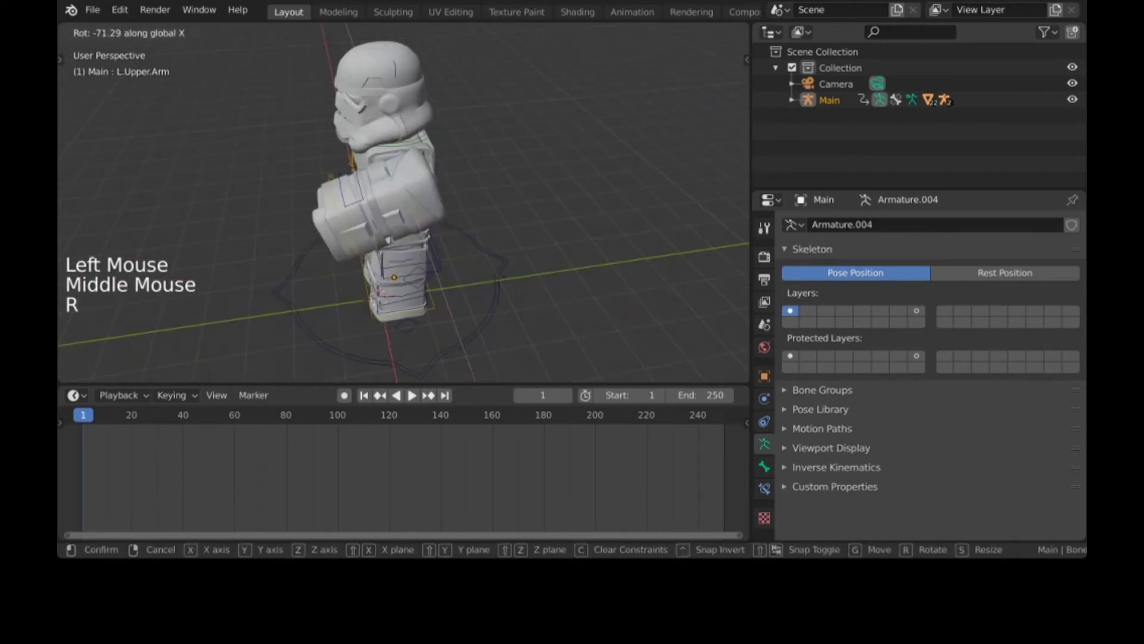
left_click(357, 197)
left_click(353, 192)
key("r")
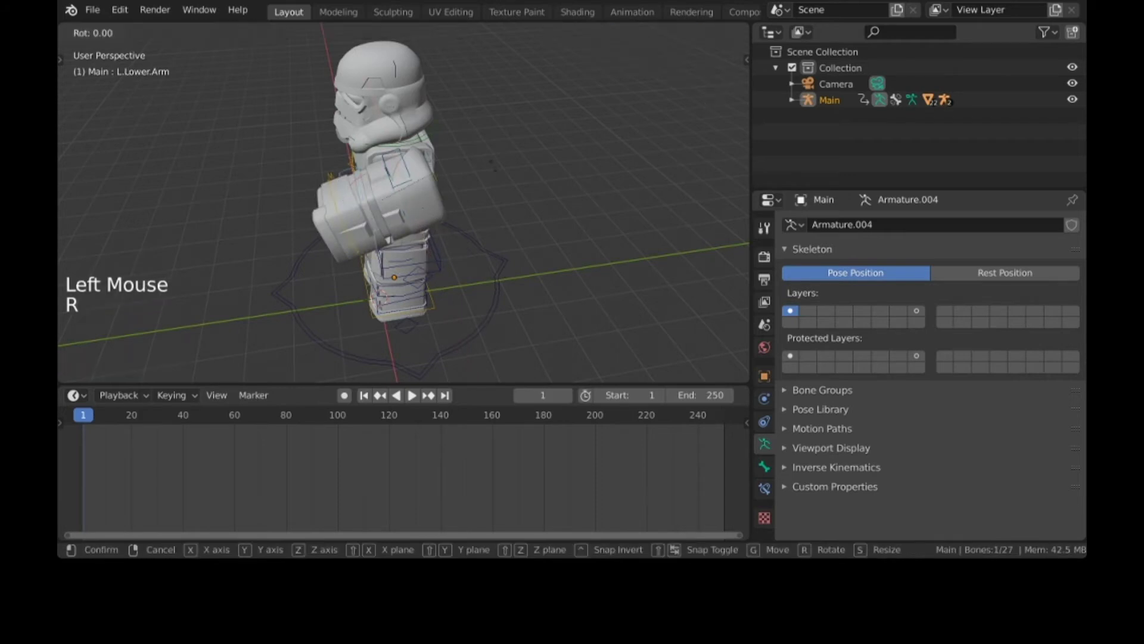
left_click(345, 173)
Step: Adjust the L.Upper.Arm bone's rotation around global X and select the Root bone
left_click(400, 172)
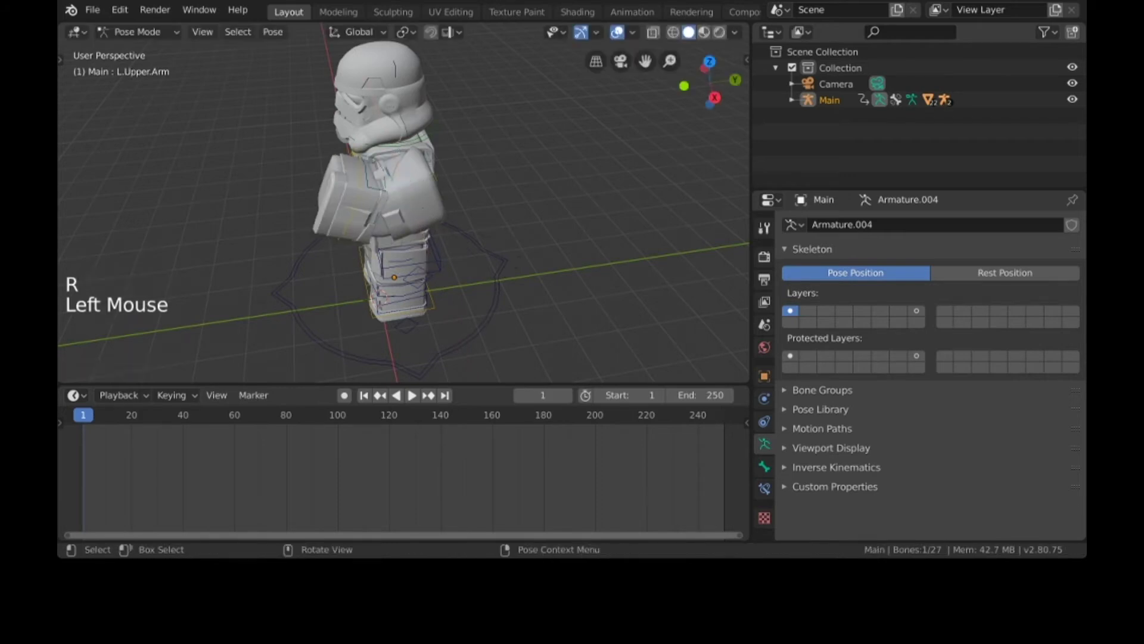
key("r")
key("x")
left_click(510, 200)
middle_click_drag(511, 200, 690, 187)
left_click(520, 288)
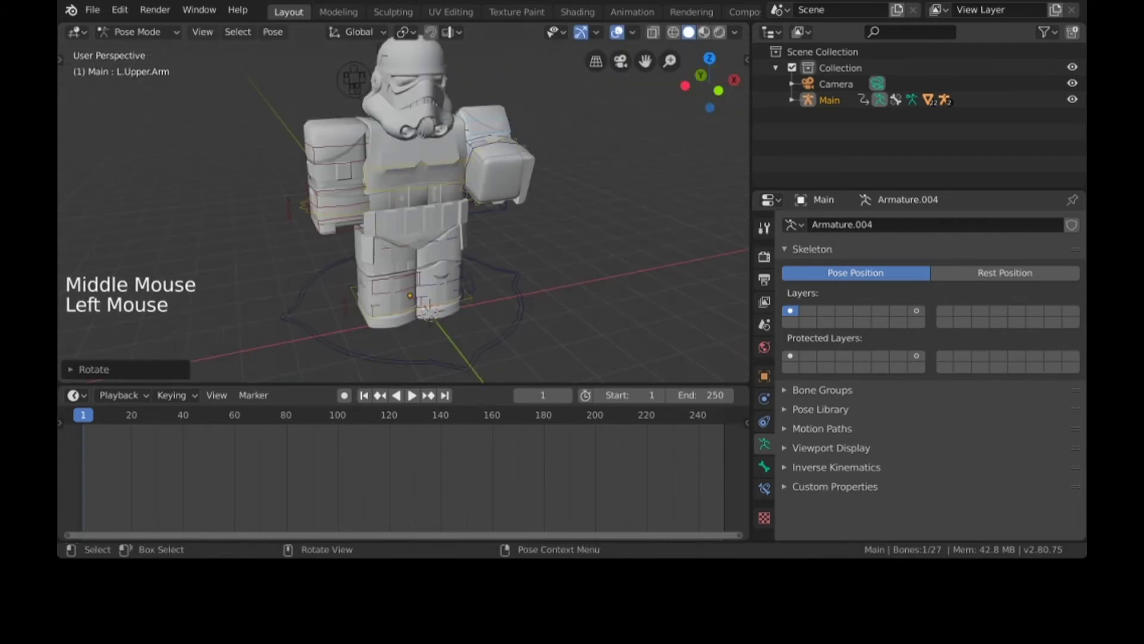
left_click(520, 289)
left_click(520, 288)
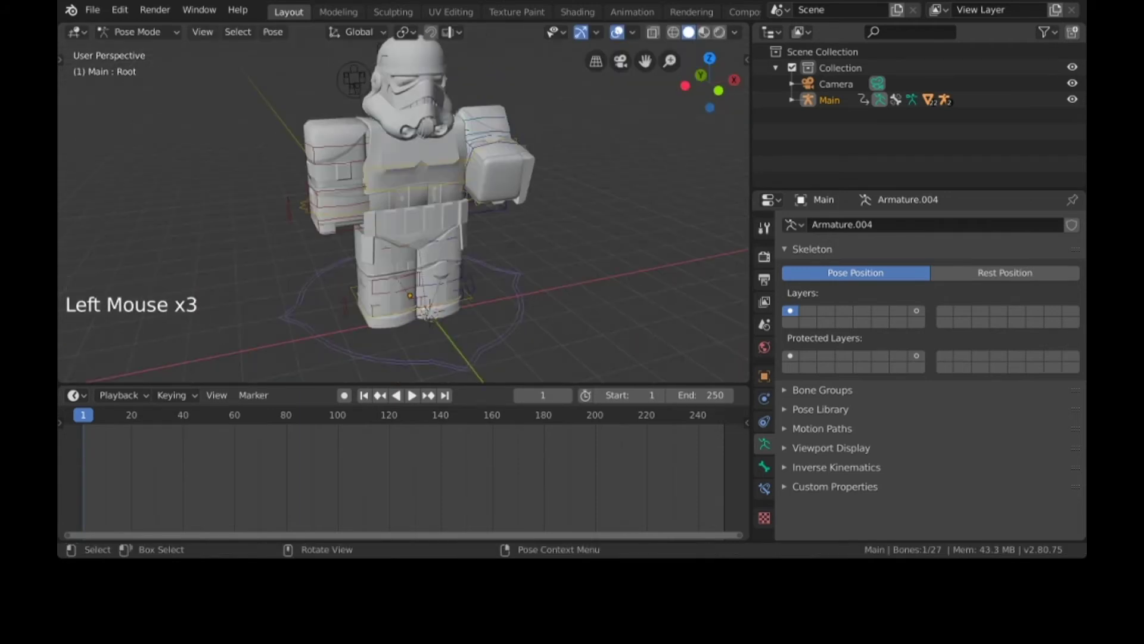
Step: Swing the R.Upper.Leg bone outward by rotating it about -26° around global Z and also around global X and Y
left_click(394, 251)
key("r")
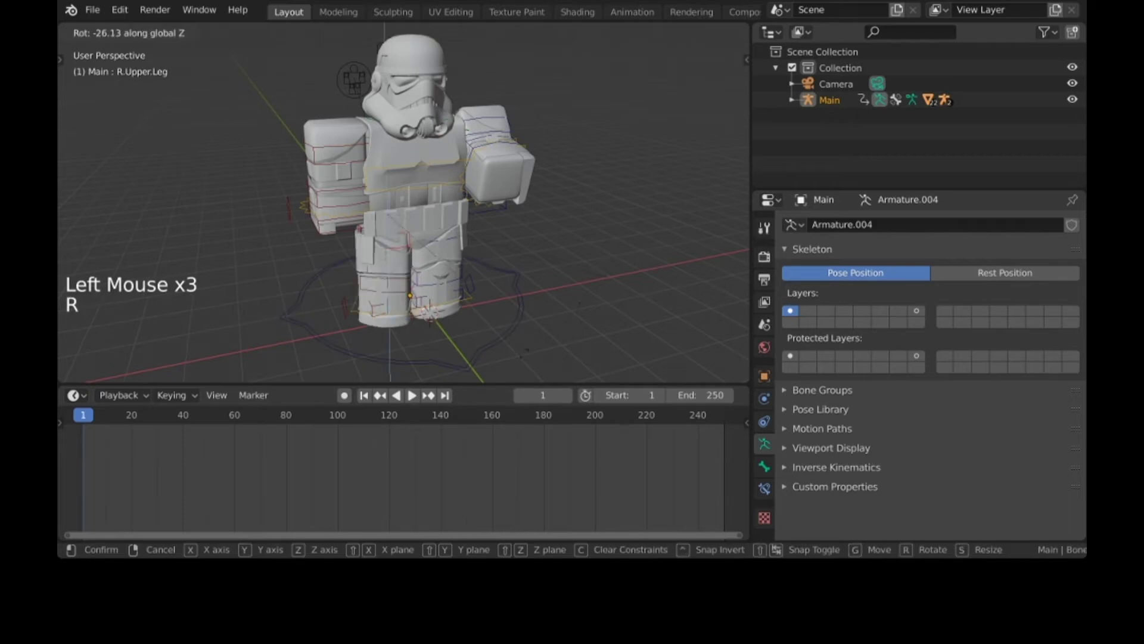
left_click(524, 352)
middle_click_drag(524, 353, 444, 352)
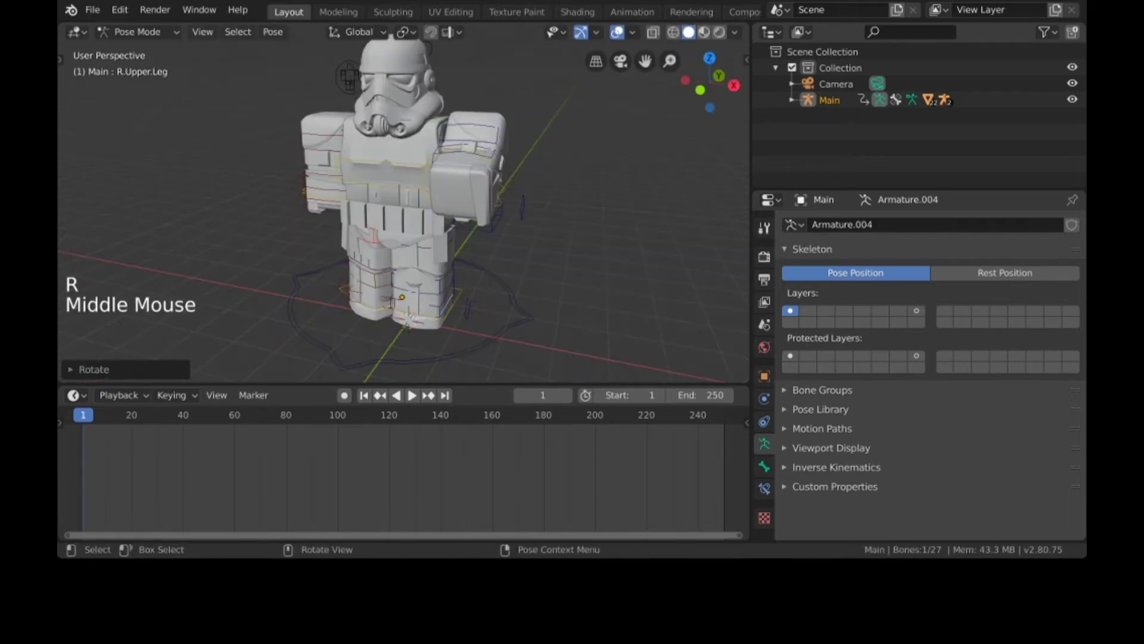
key("r")
key("x")
left_click(531, 259)
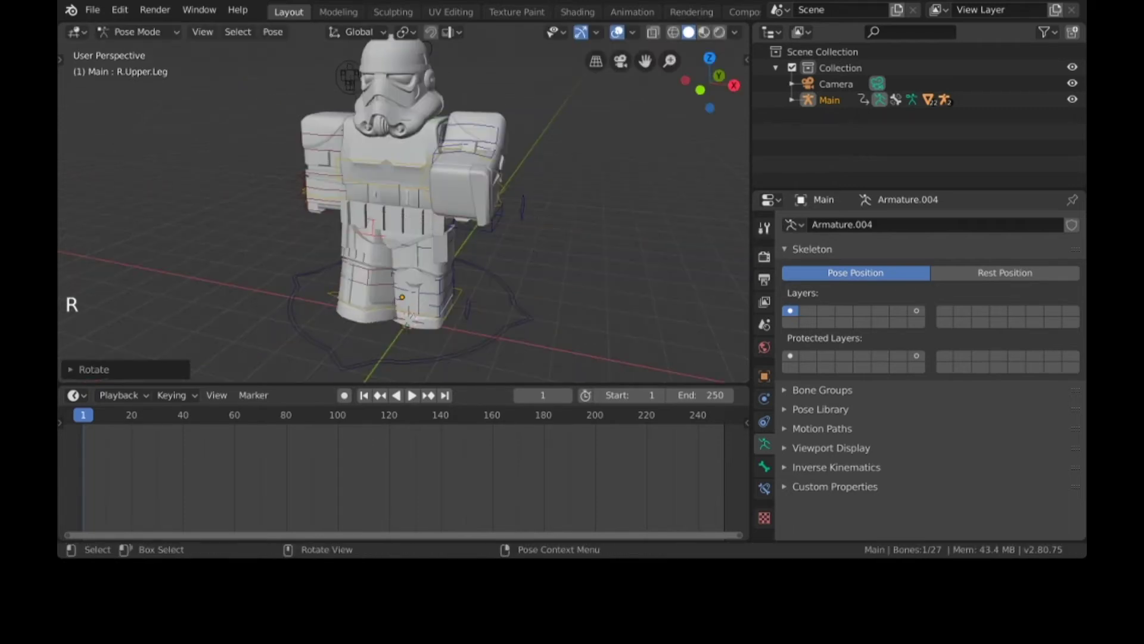
key("r")
key("y")
left_click(522, 292)
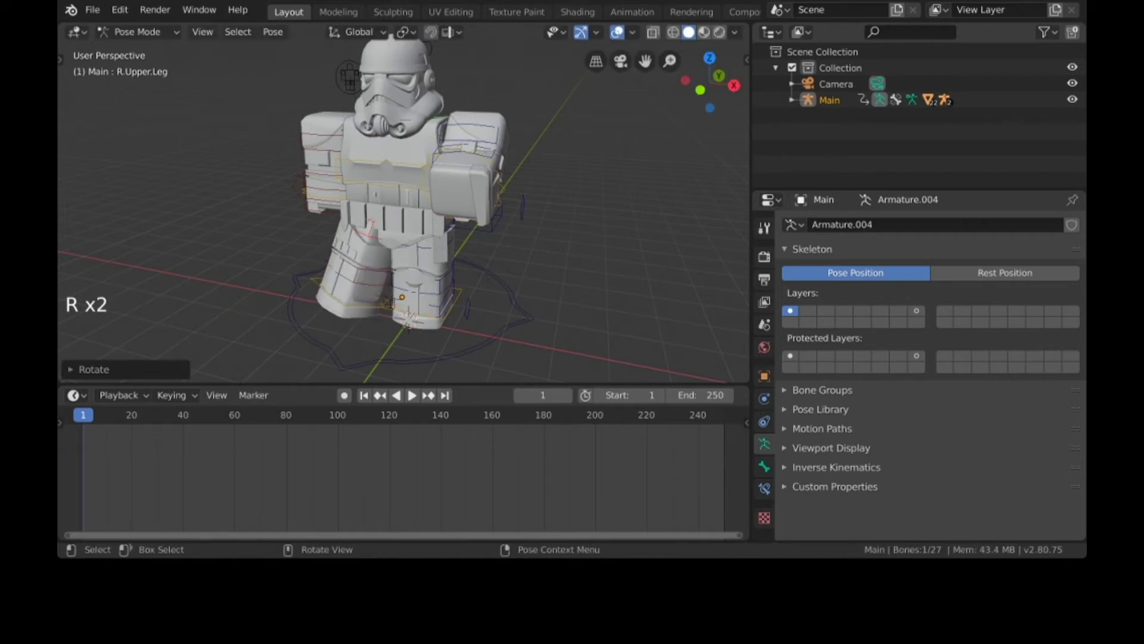
Step: Bend the right knee by rotating the R.Lower.Leg bone about 24° around global X
left_click(360, 282)
key("r")
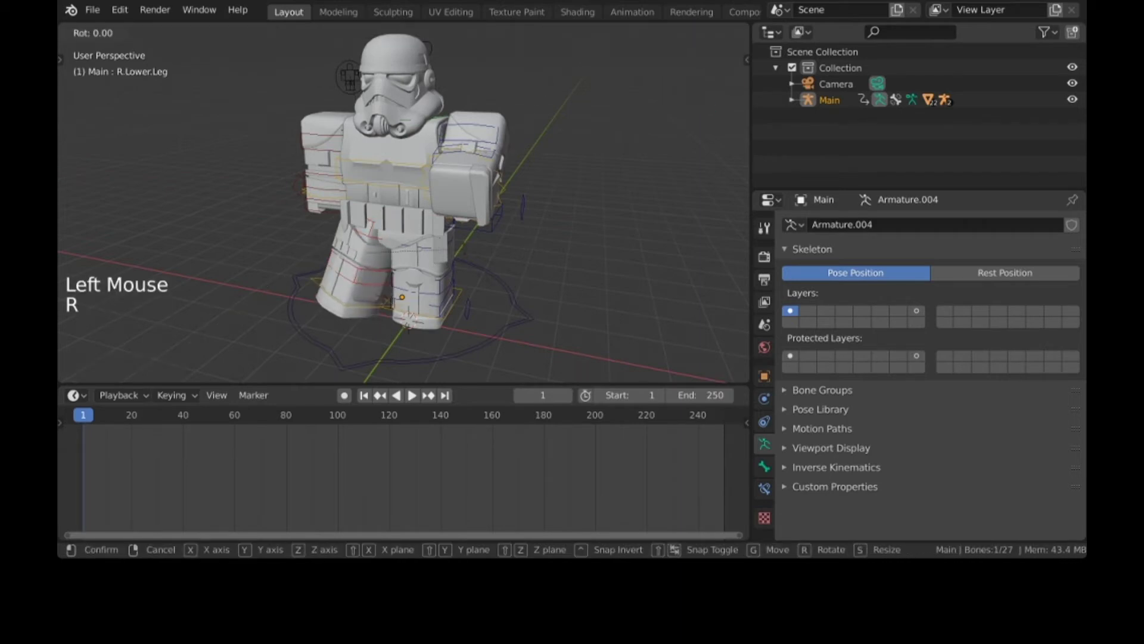
key("x")
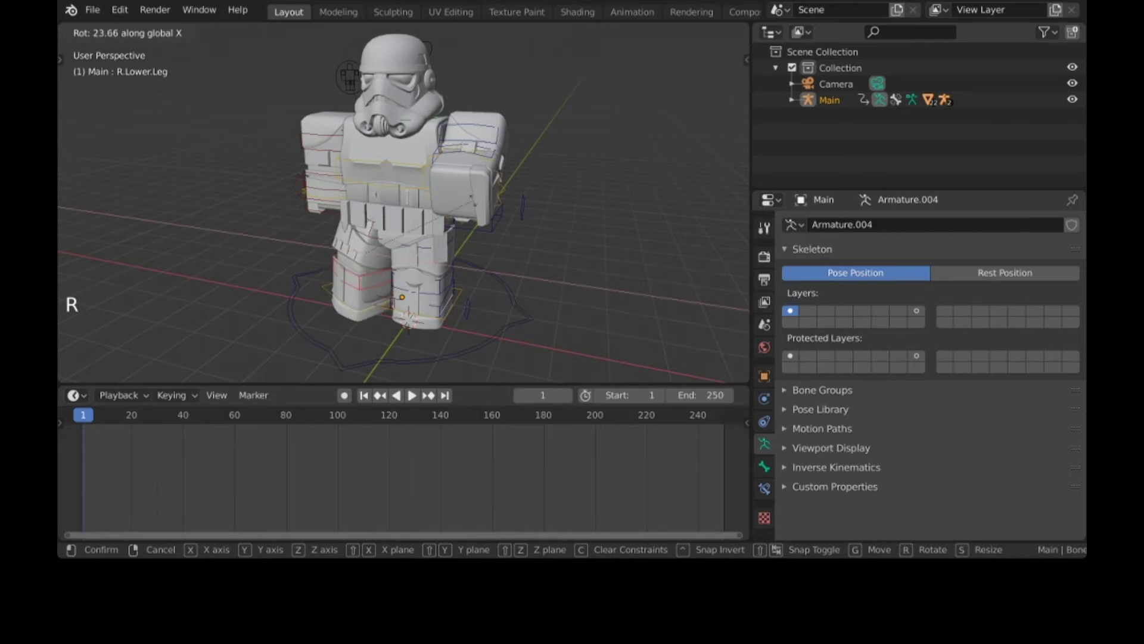
left_click(473, 201)
middle_click_drag(473, 200, 501, 162)
Step: Swing the L.Upper.Leg bone outward by rotating it about 16° around global Z and also around global X and Y
left_click(398, 279)
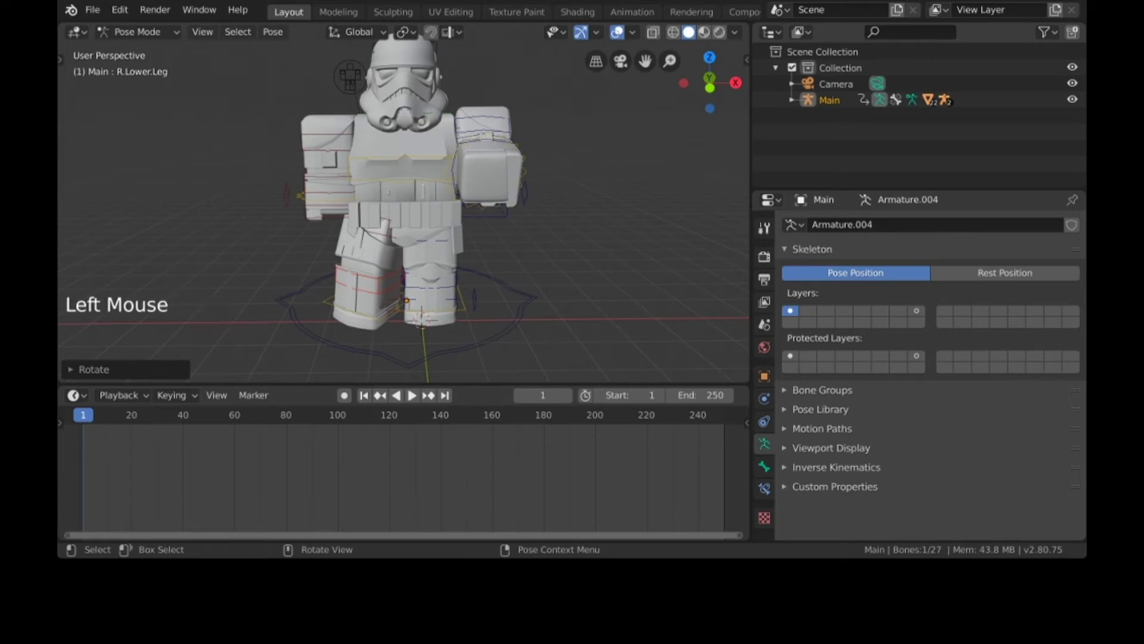
middle_click_drag(399, 278, 441, 280)
key("r")
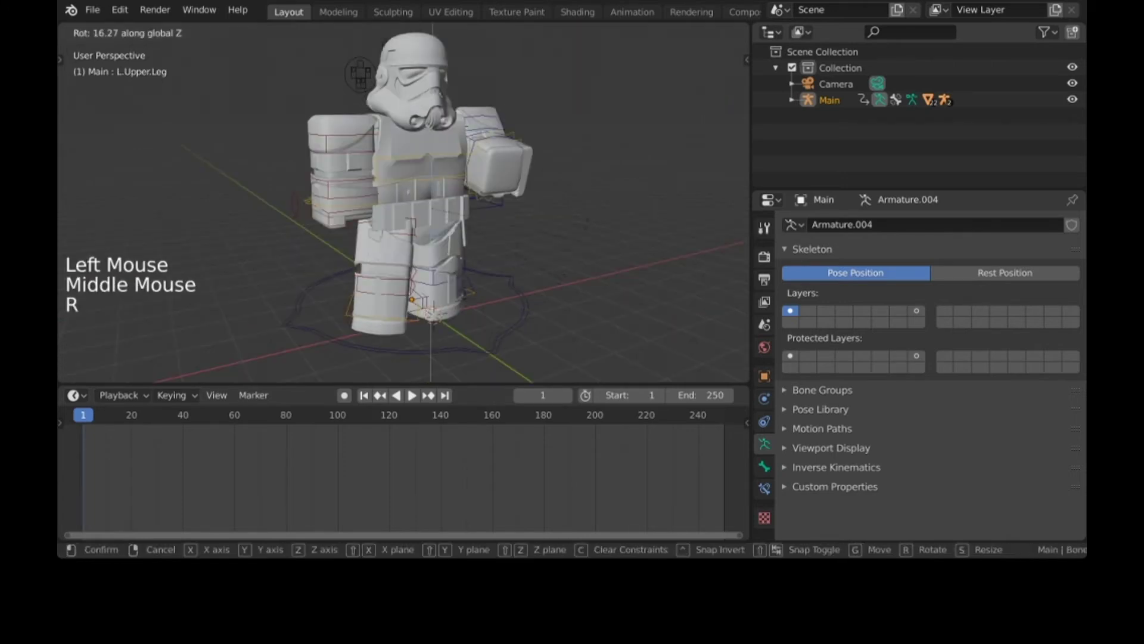
key("Return")
key("r")
key("x")
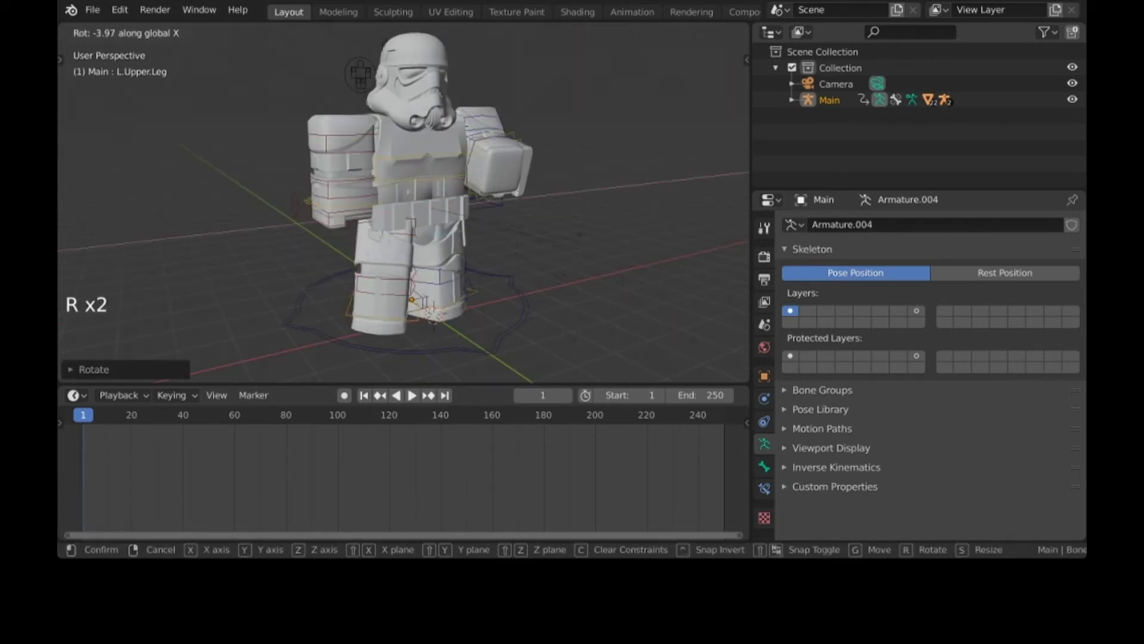
key("Return")
key("r")
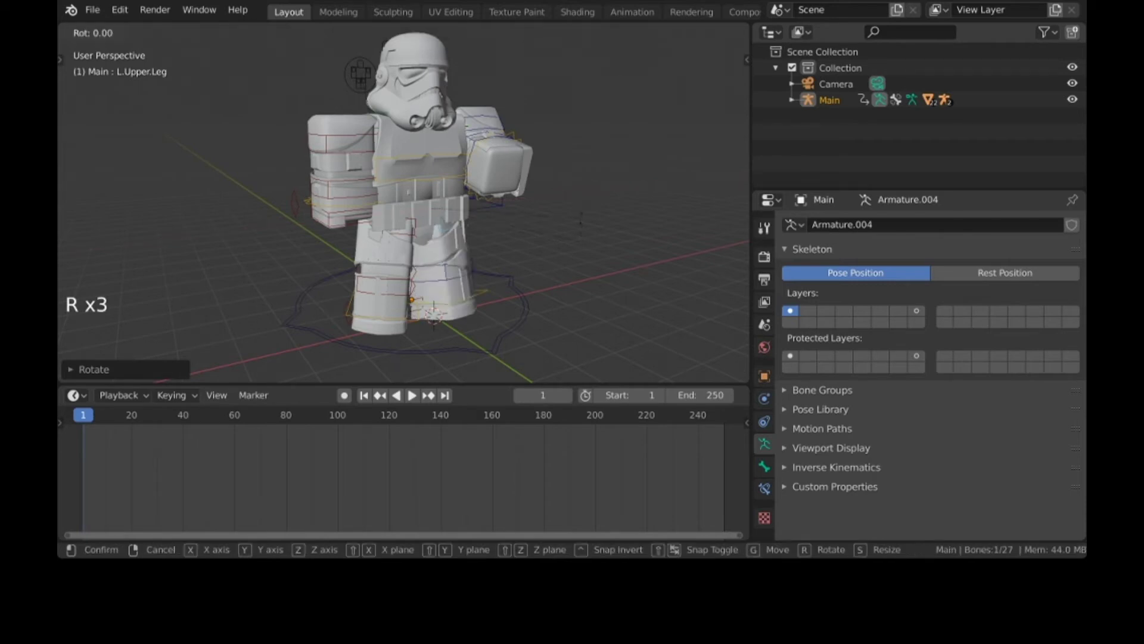
key("y")
key("Return")
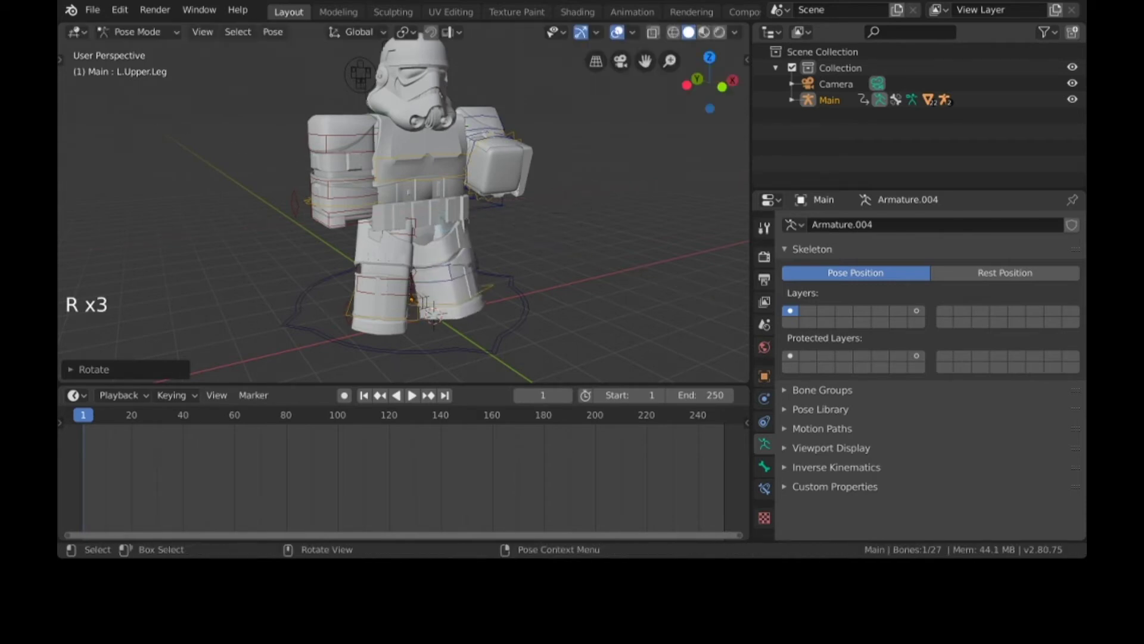
Step: Rotate the L.Lower.Leg bone freely in the angled view to bend the left knee
left_click(425, 302)
key("r")
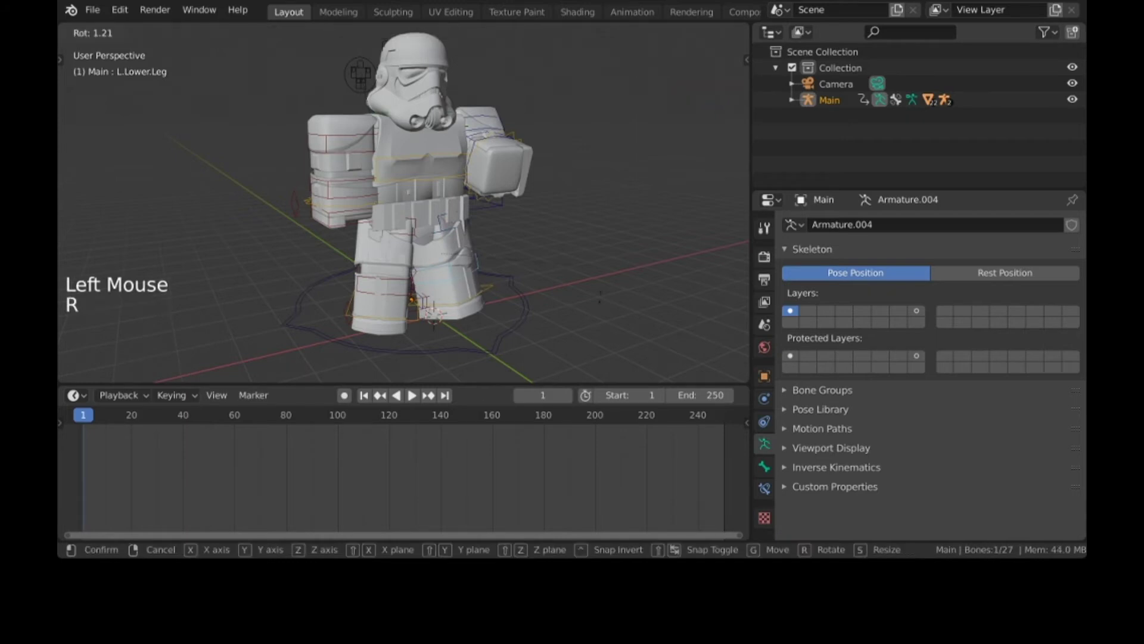
left_click(602, 329)
middle_click_drag(602, 329, 530, 341)
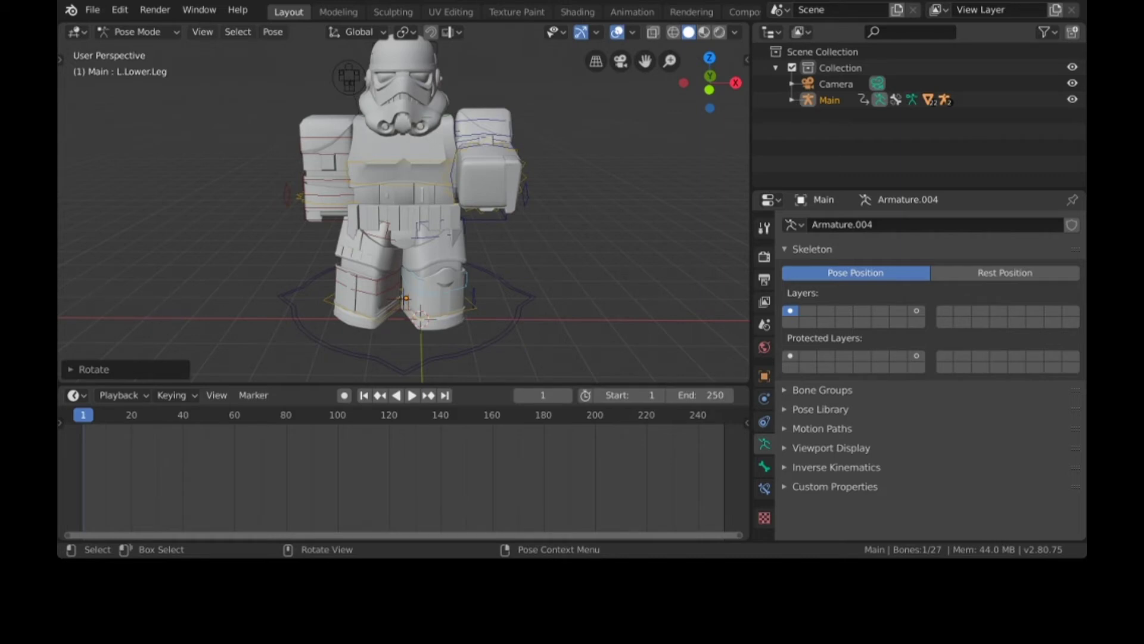
key("r")
key("y")
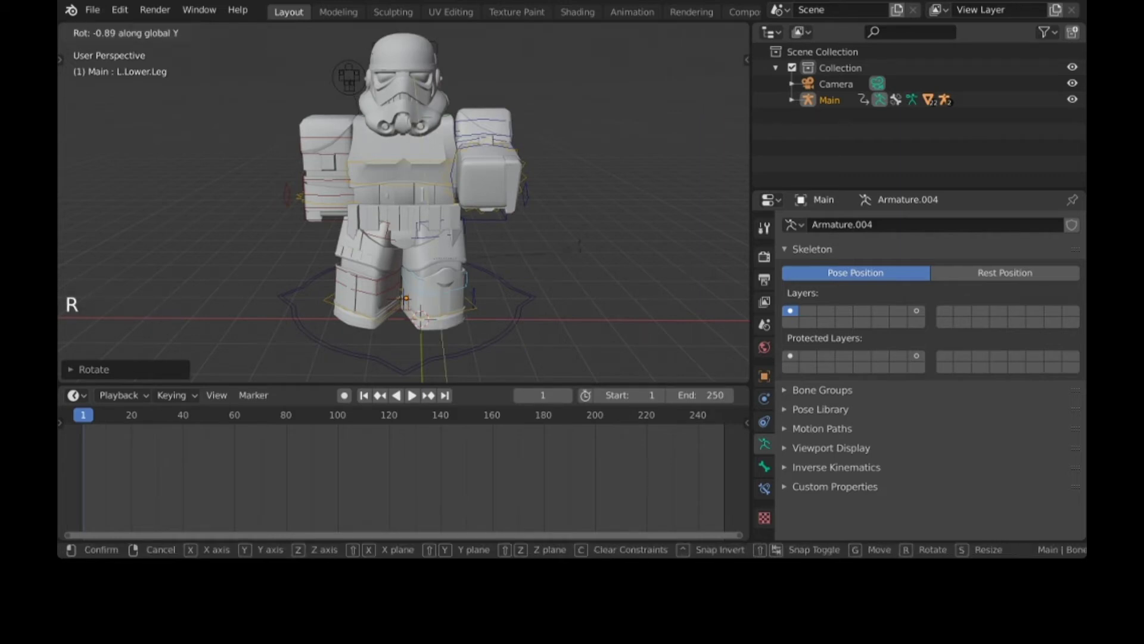
key("Escape")
left_click(440, 289)
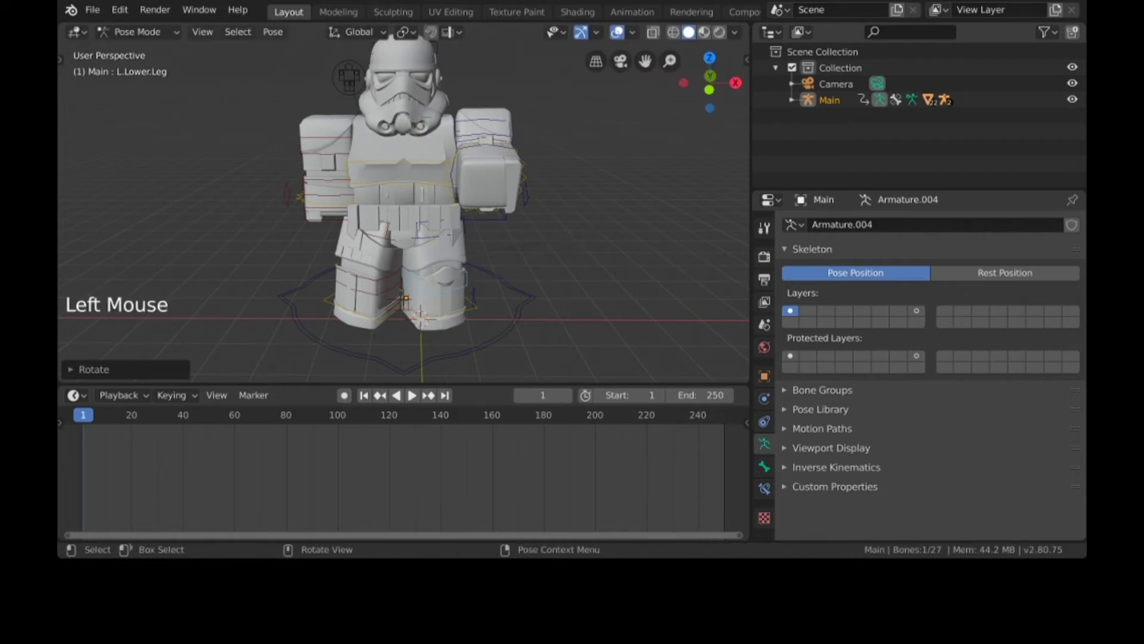
Step: Rotate the R.Upper.Arm bone about -25° around global X and about 34° around global Z
left_click(325, 140)
middle_click_drag(327, 155, 432, 156)
key("r")
key("x")
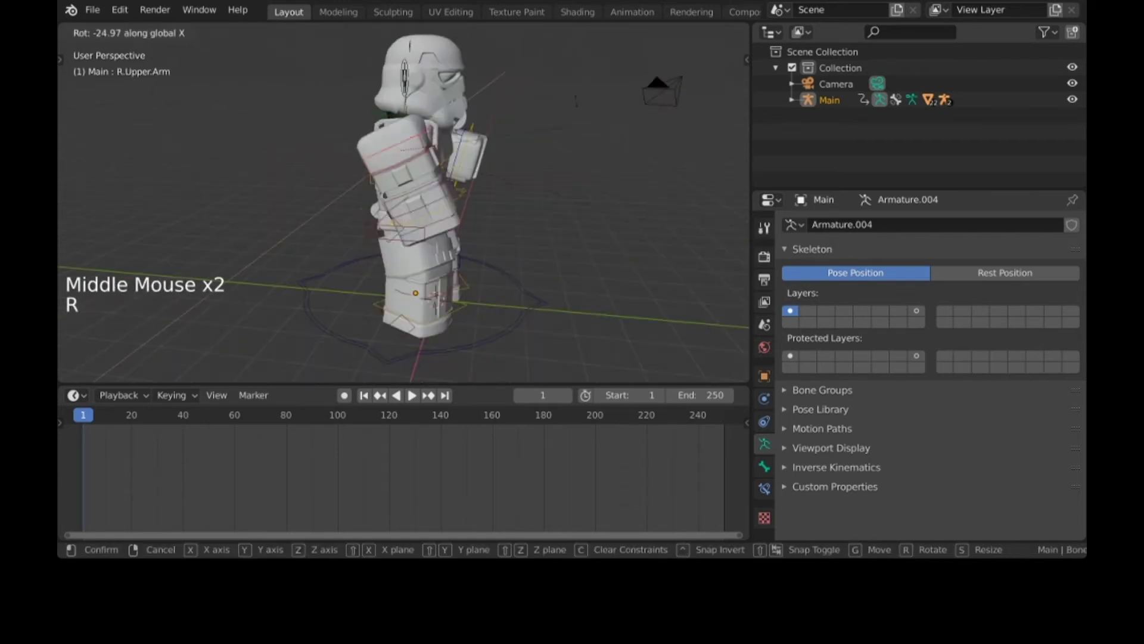
key("Return")
middle_click_drag(462, 179, 334, 206)
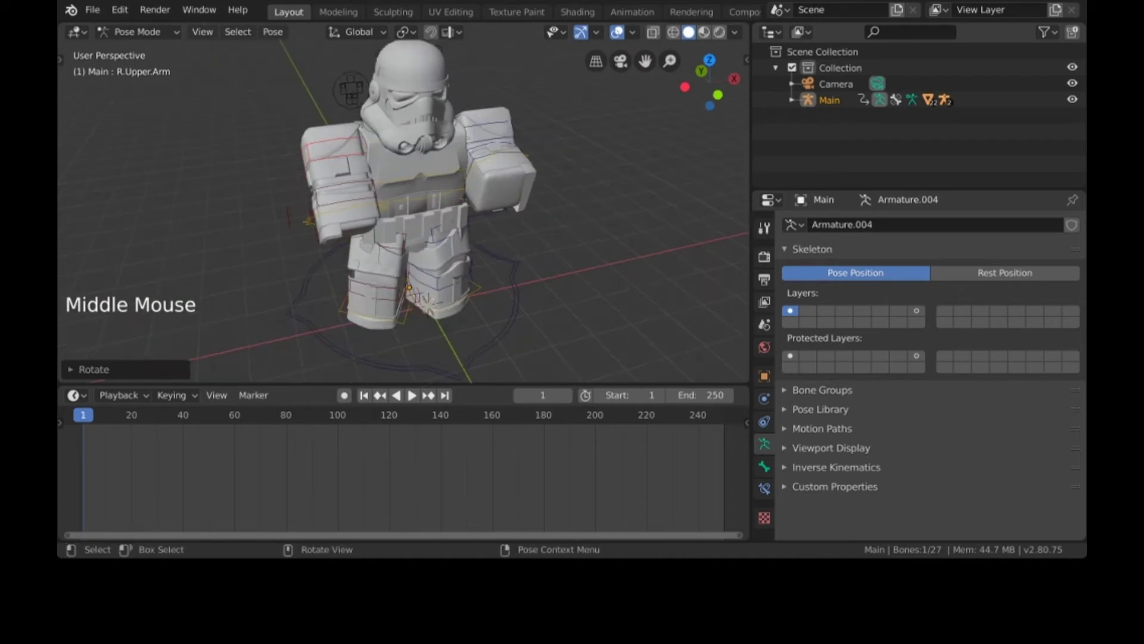
key("r")
key("z")
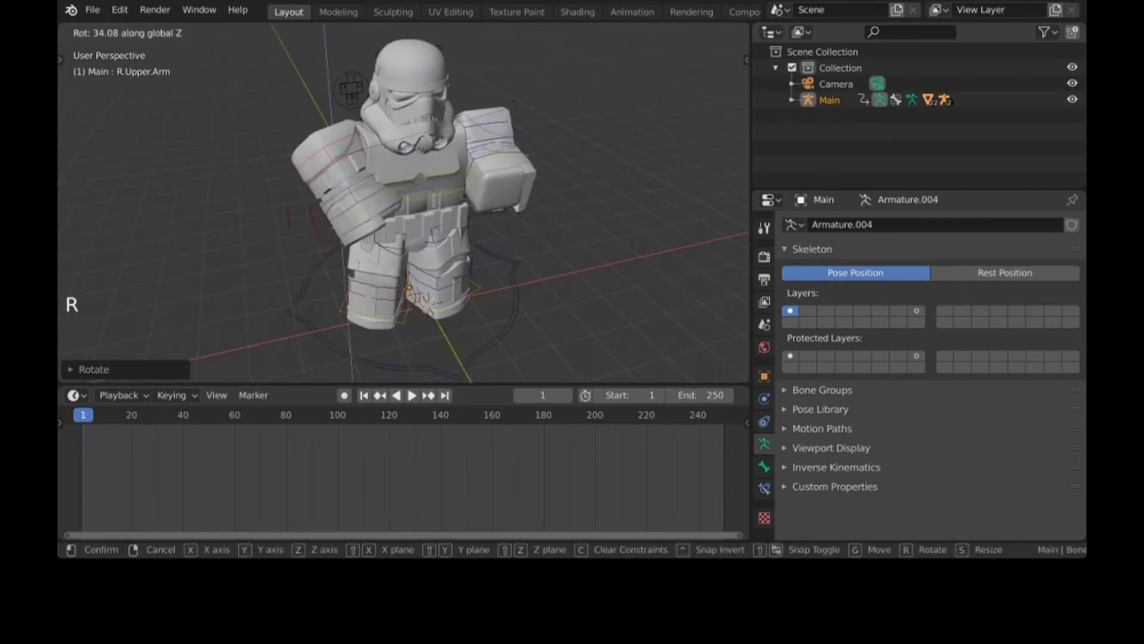
key("Return")
Step: Bend the right elbow by rotating the R.Lower.Arm bone about -23° in the view plane
left_click(361, 204)
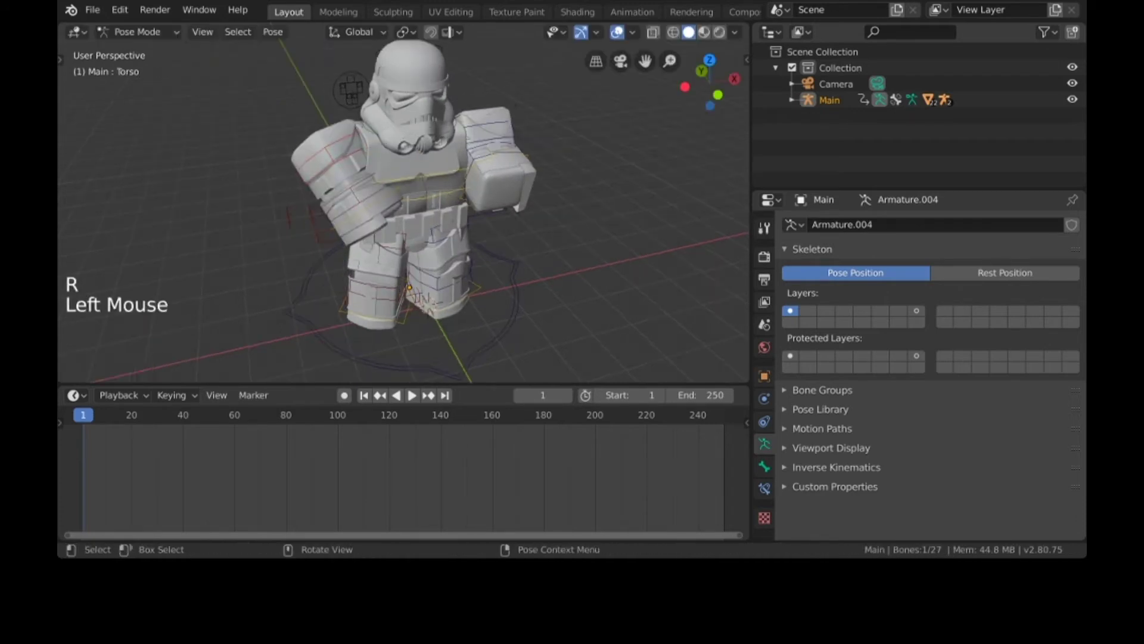
left_click(358, 195)
key("r")
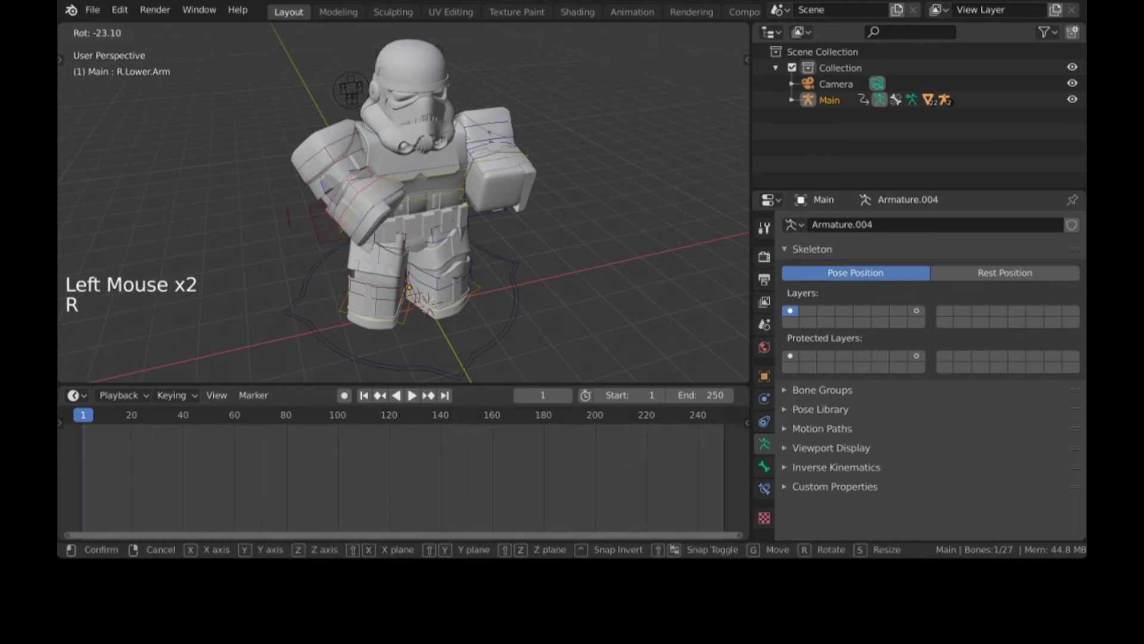
key("Return")
Step: Rotate the R.Upper.Arm bone further around global Z and move it about -0.65 m along global Y
left_click(329, 153)
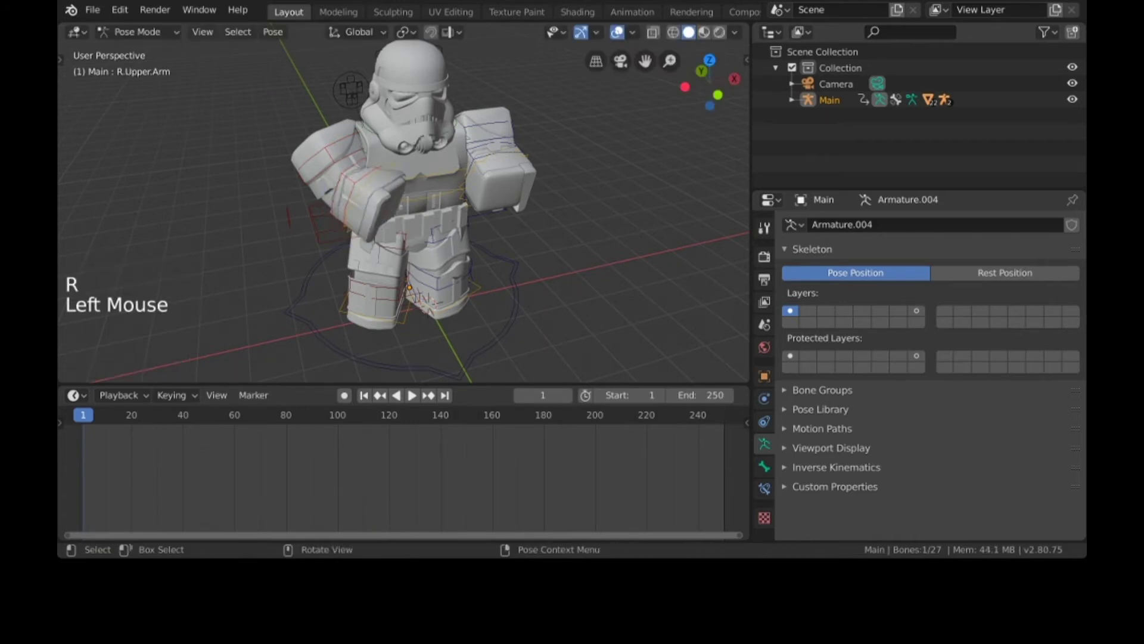
key("r")
key("z")
left_click(329, 152)
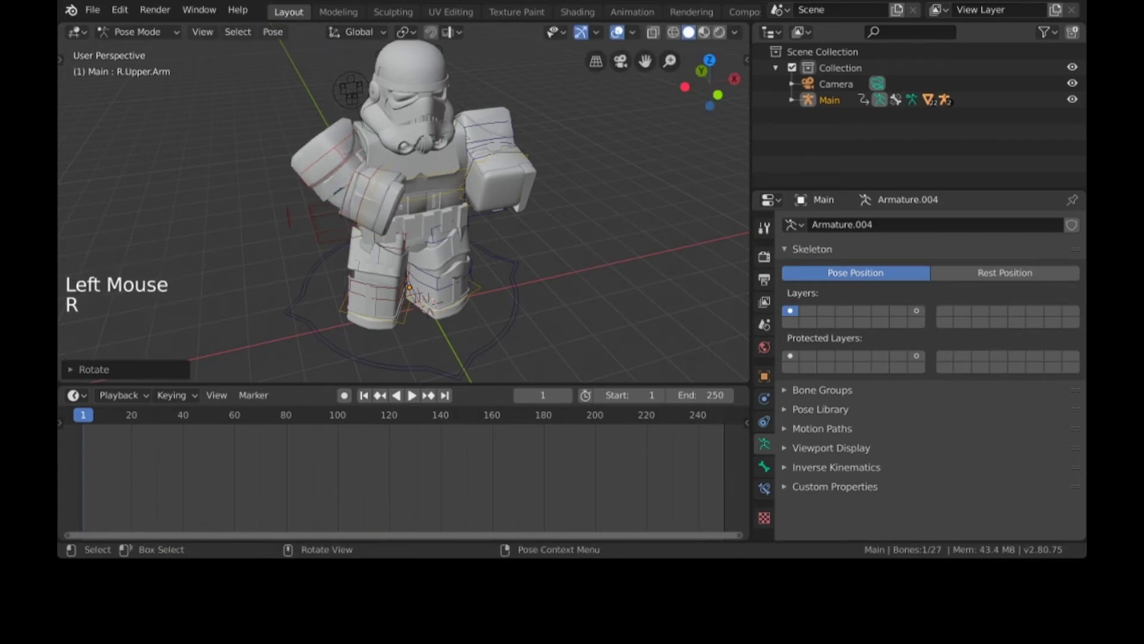
key("g")
key("y")
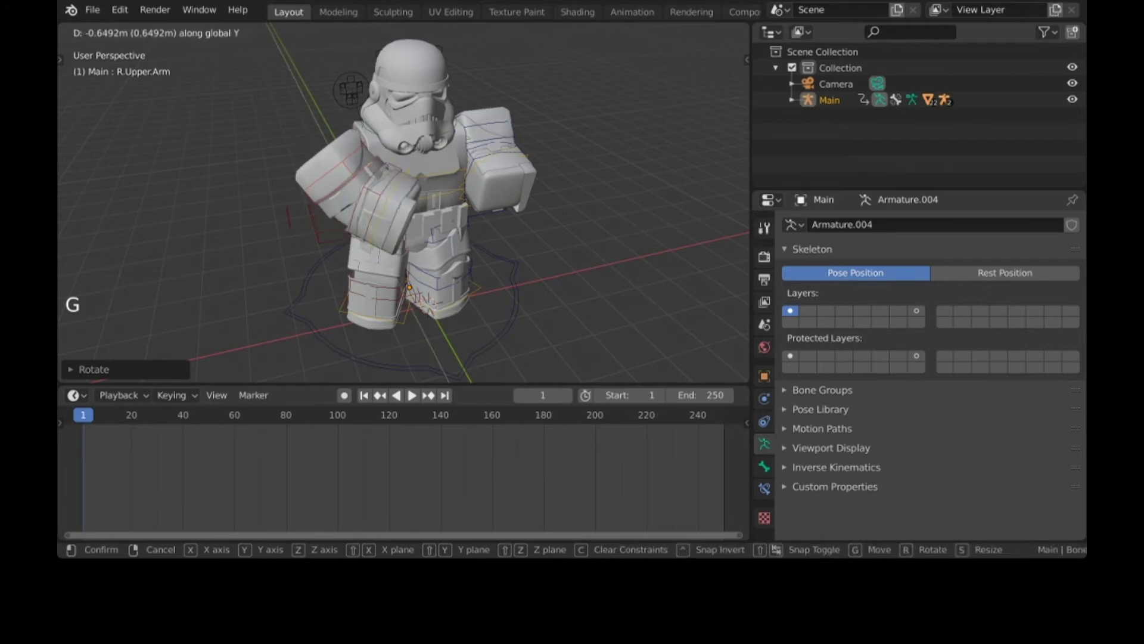
left_click(381, 179)
Step: Rotate the R.Lower.Arm bone slightly further in the view plane to bring the forearm across the torso
left_click(442, 174)
left_click(442, 174)
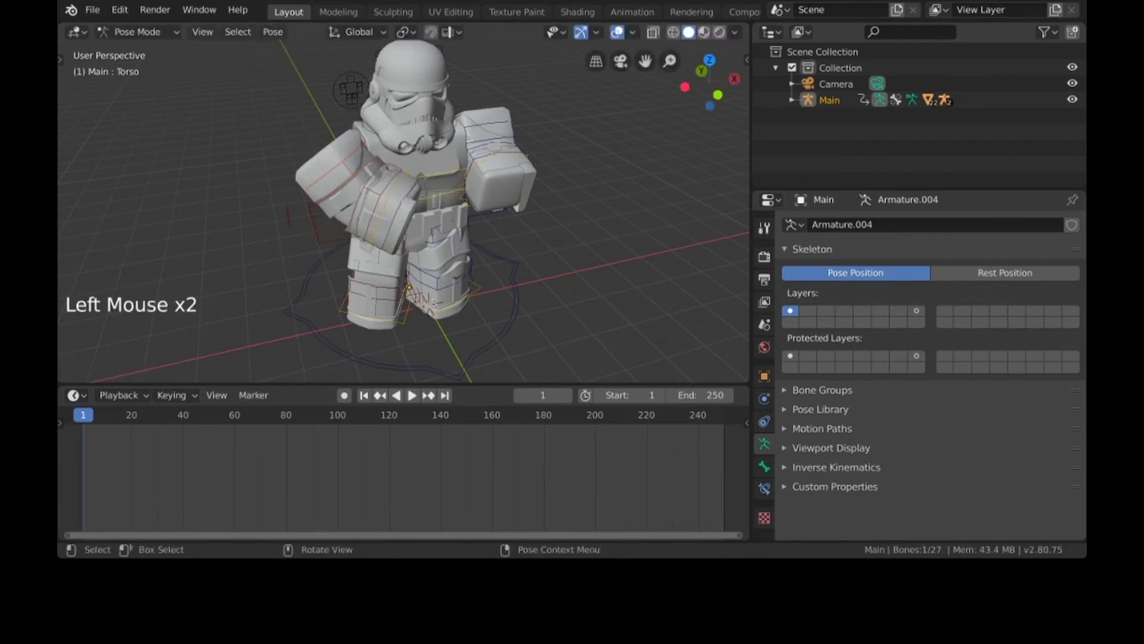
left_click(371, 202)
key("r")
left_click(381, 199)
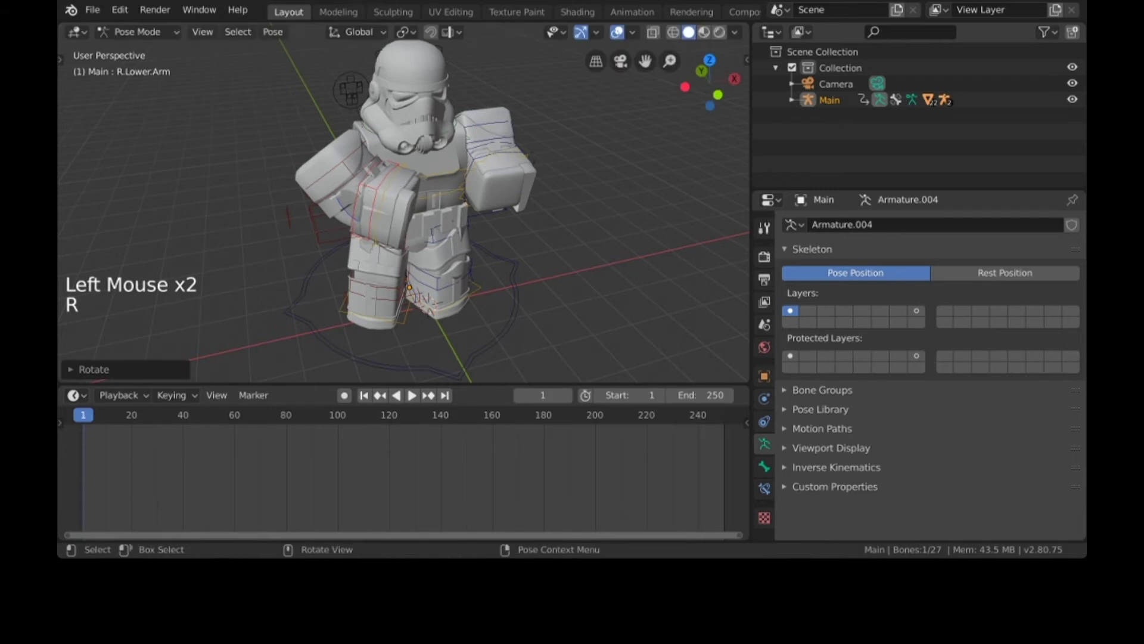
Step: Move the R.Upper.Arm bone slightly along global Z
left_click(339, 179)
key("g")
key("z")
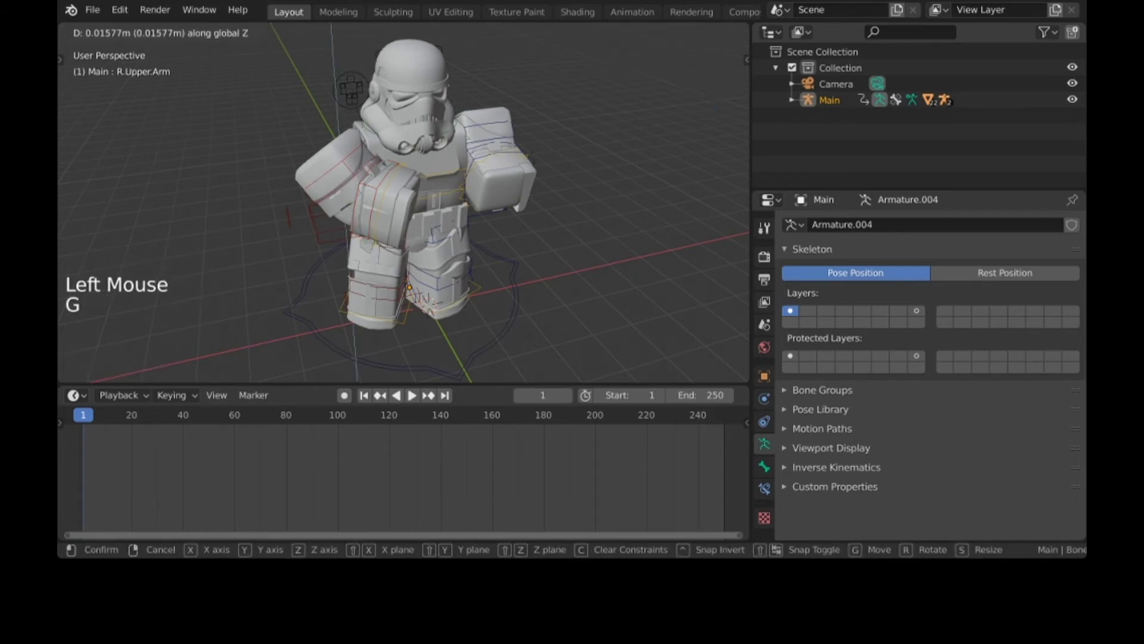
left_click(346, 173)
Step: Tilt the character's head slightly by rotating the Head bone in the view plane
middle_click_drag(346, 173, 311, 144)
left_click(442, 110)
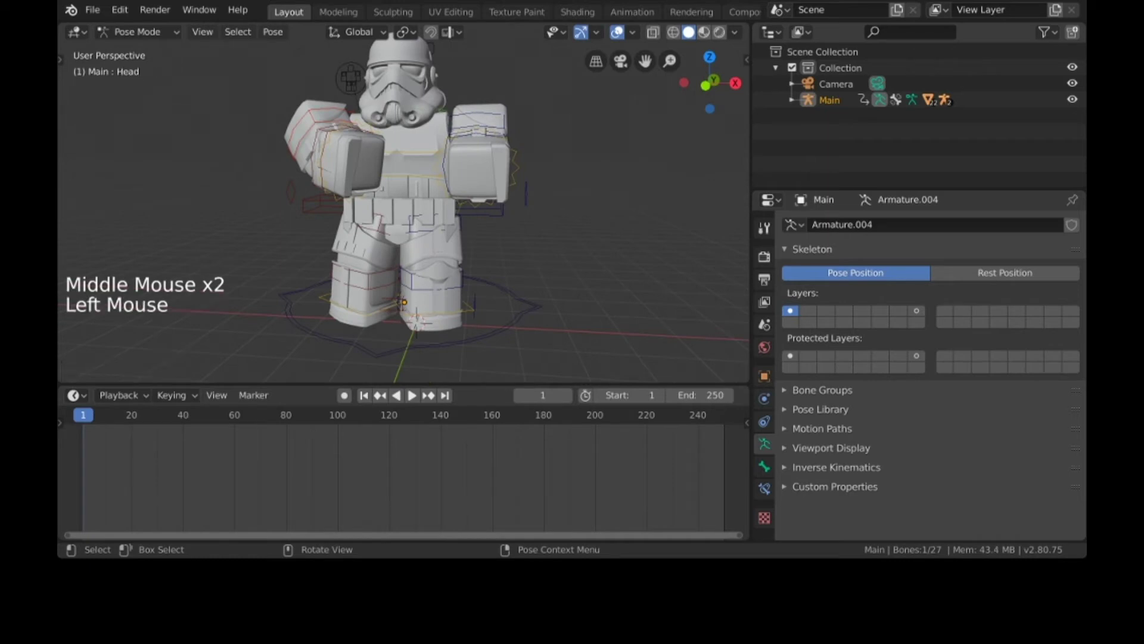
key("r")
left_click(442, 119)
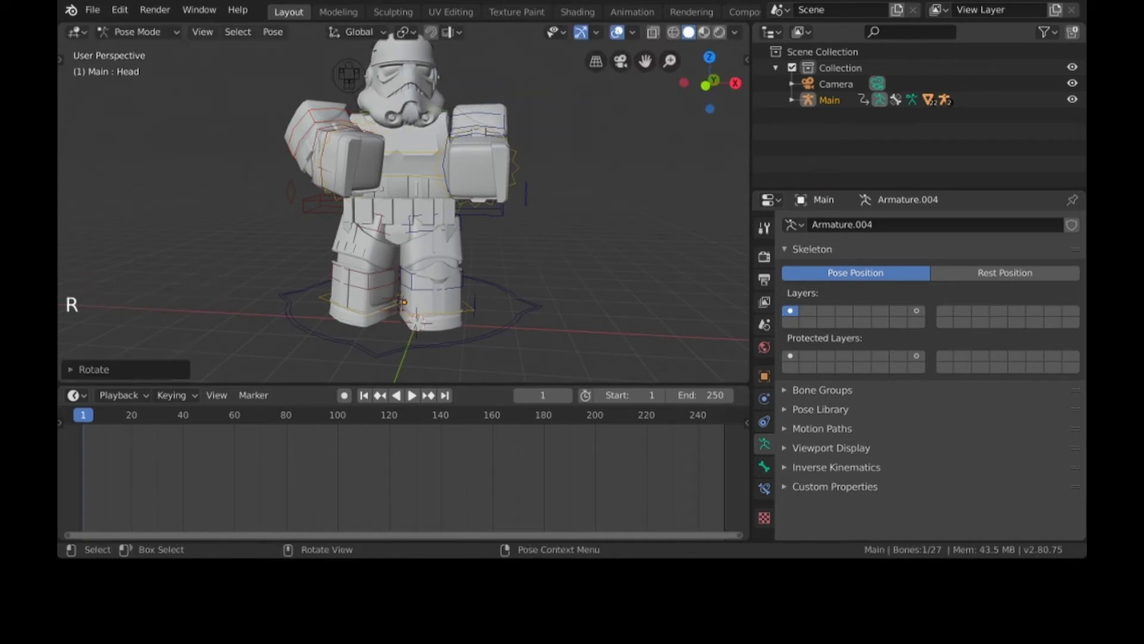
middle_click_drag(405, 239, 419, 269, "shift")
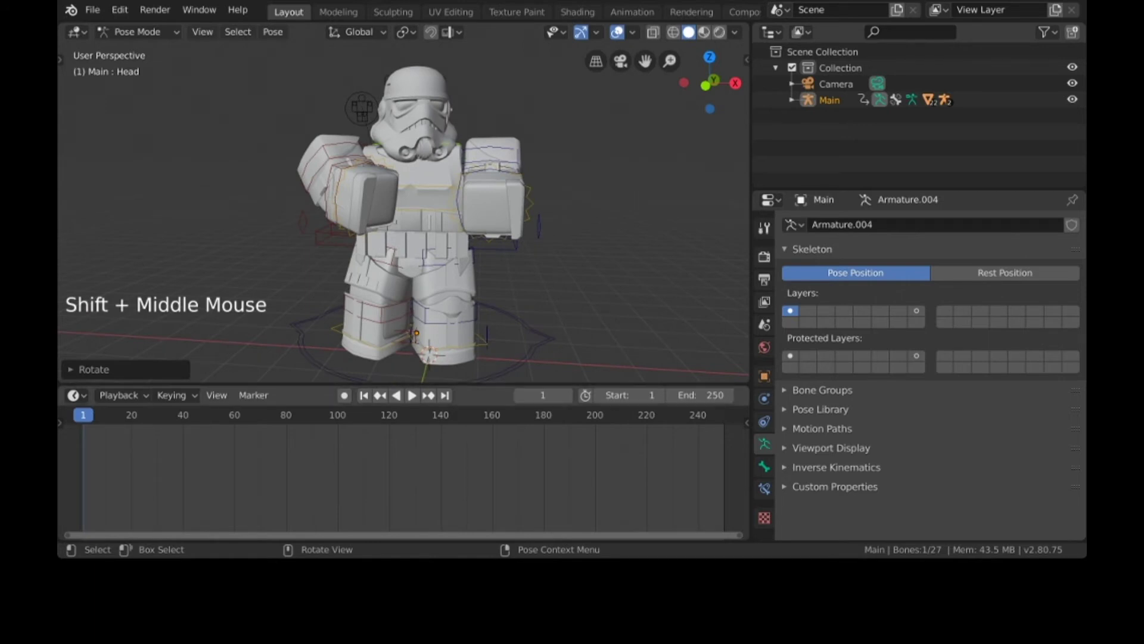
Step: Enlarge the timeline area, switch it to the Shader Editor and hide its sidebar
left_click_drag(417, 385, 417, 269)
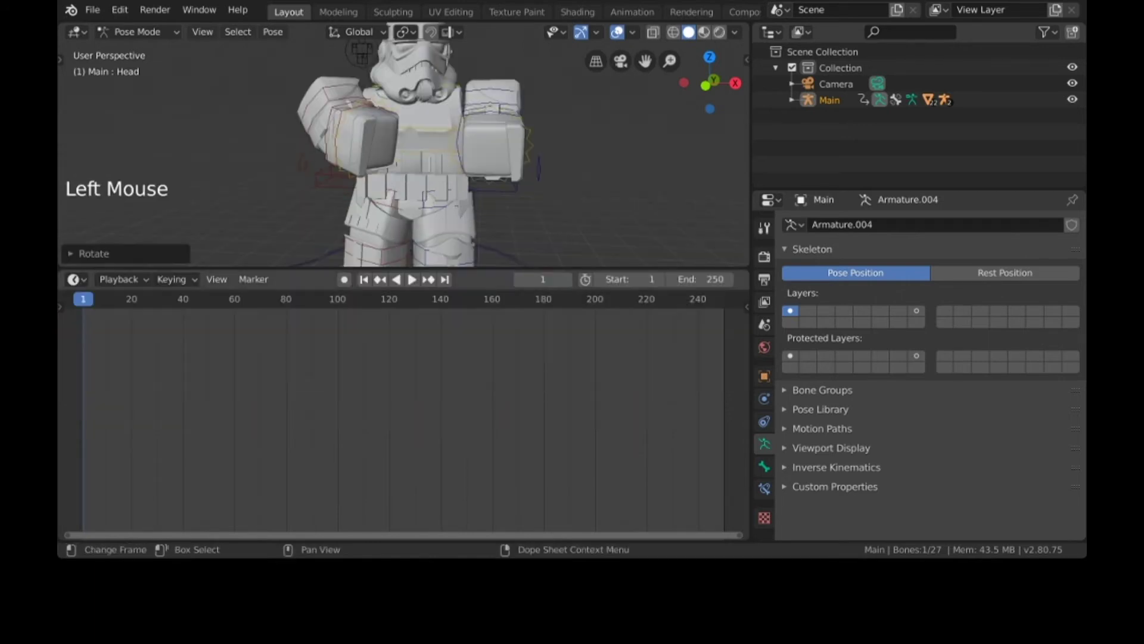
left_click(76, 279)
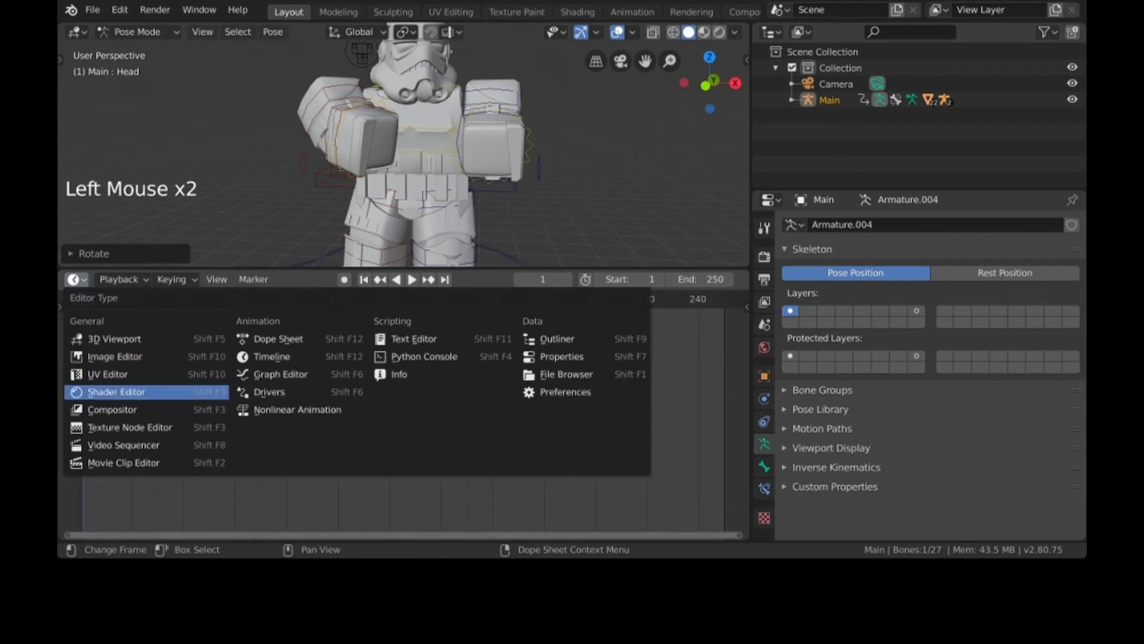
left_click(95, 392)
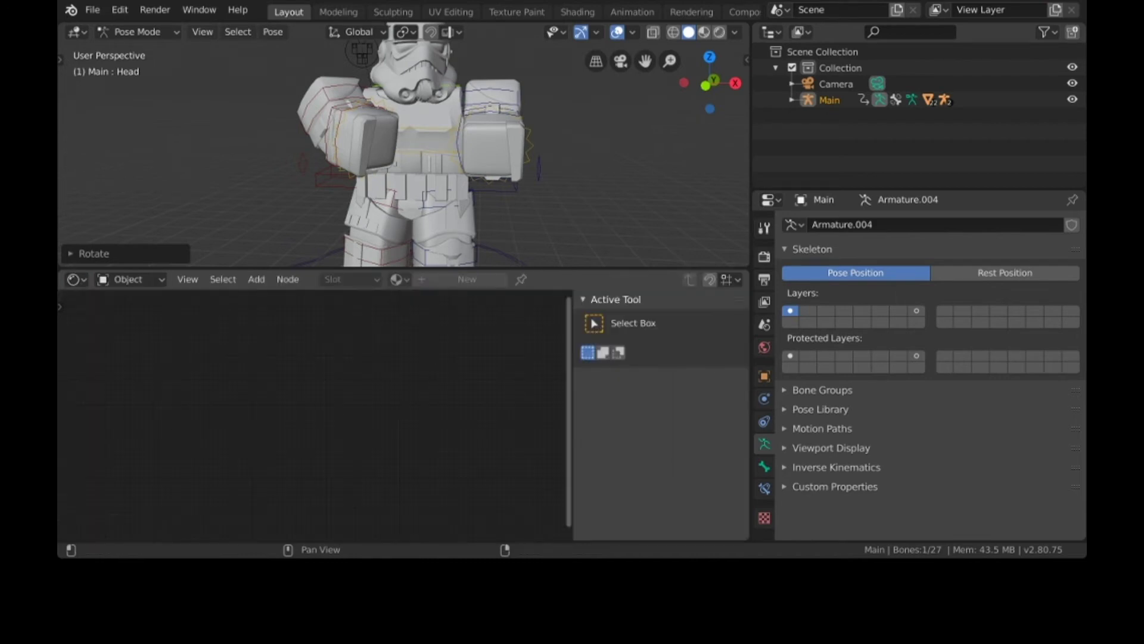
key("t")
key("t")
key("n")
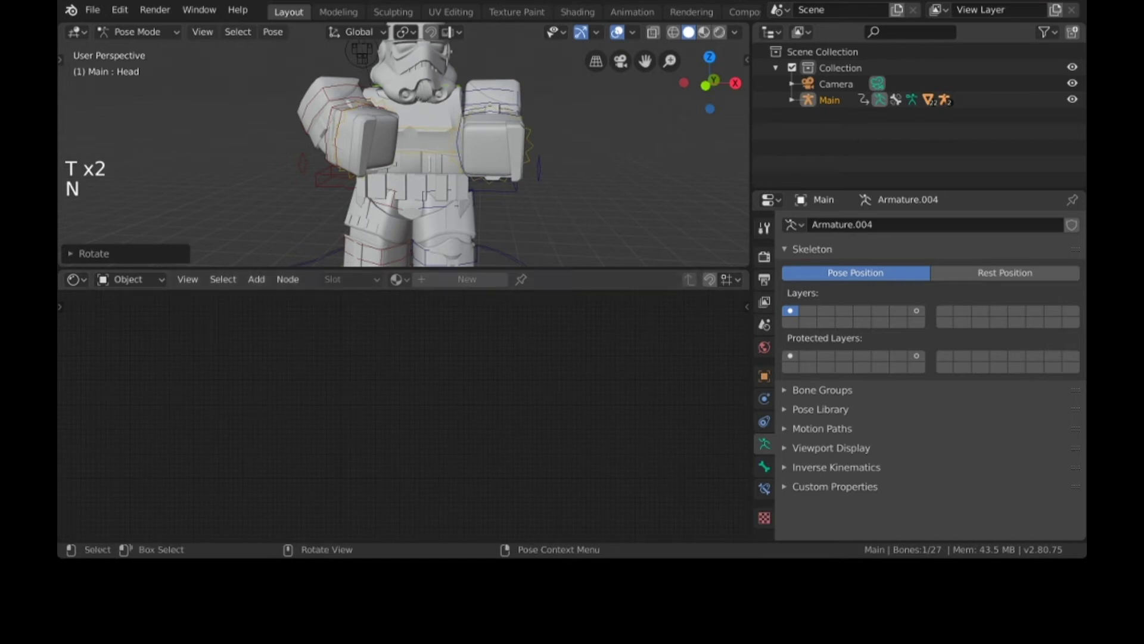
Step: Switch to Object Mode, select the RightUpperArm mesh and set the viewport to textured material shading
left_click(137, 32)
left_click(145, 49)
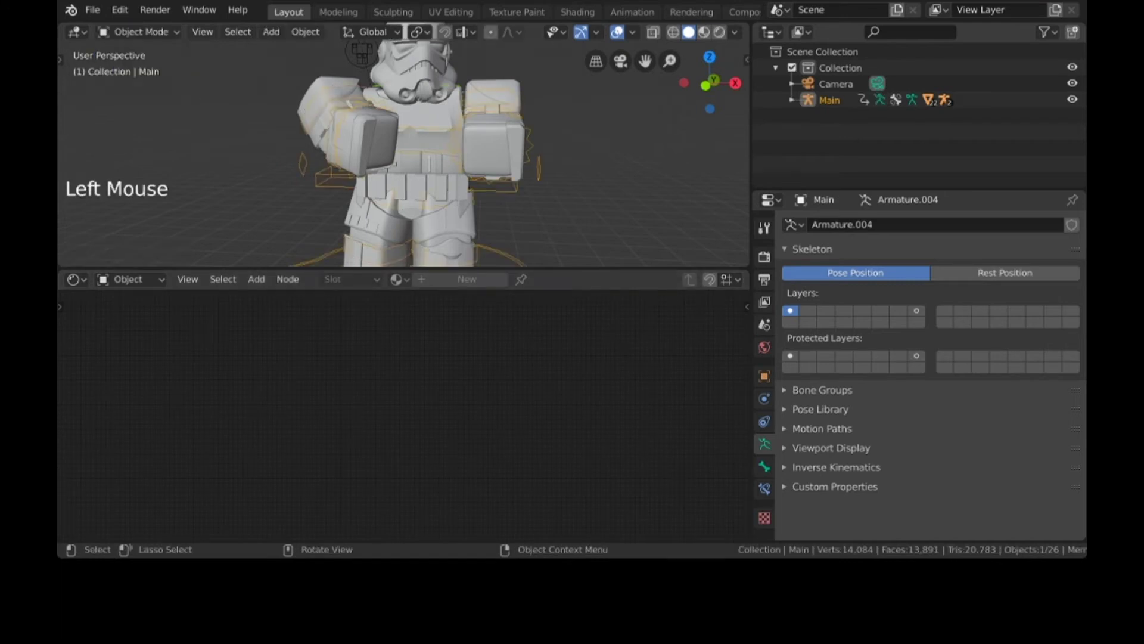
left_click(327, 106)
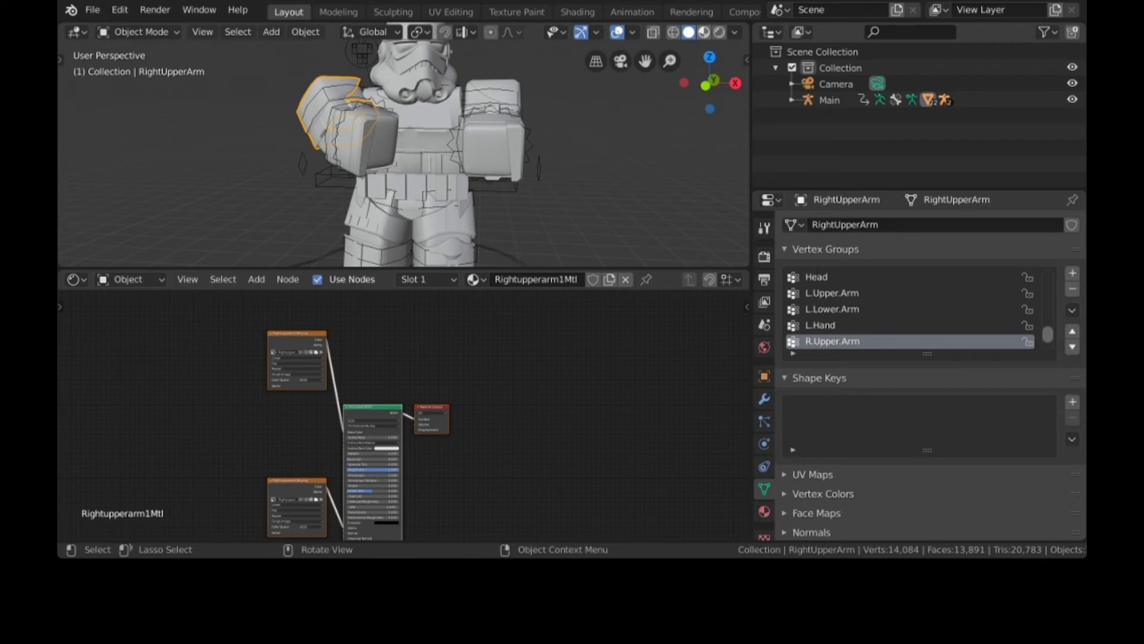
left_click(703, 32)
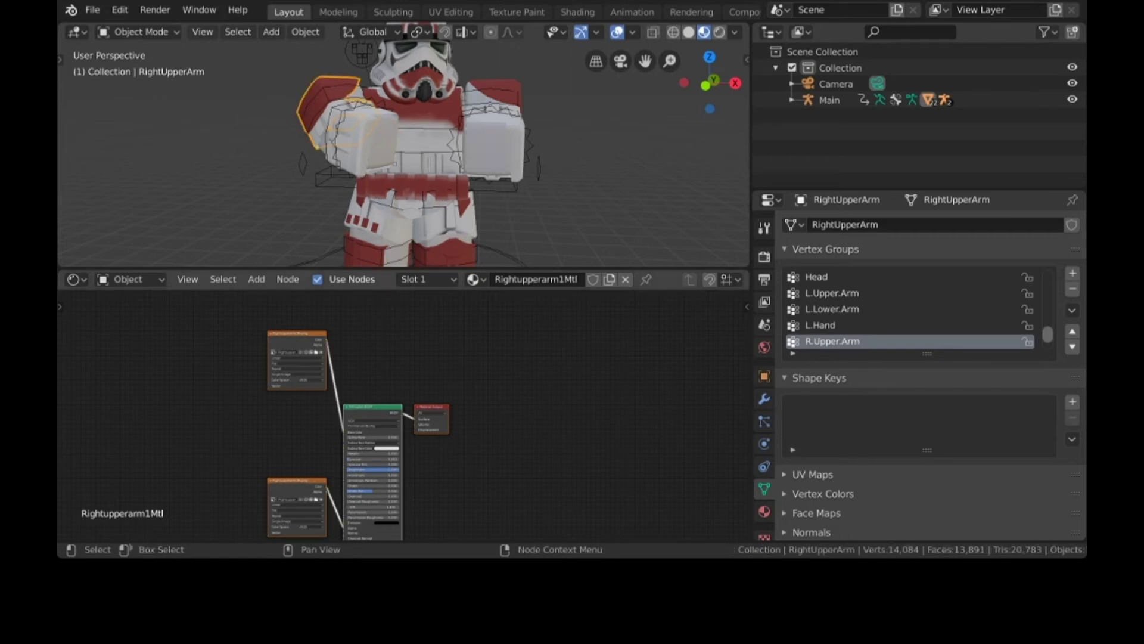
Step: Delete the image texture node feeding the Base Color of the Rightupperarm1Mtl material
scroll(409, 420, "down", 2)
scroll(409, 420, "up", 3)
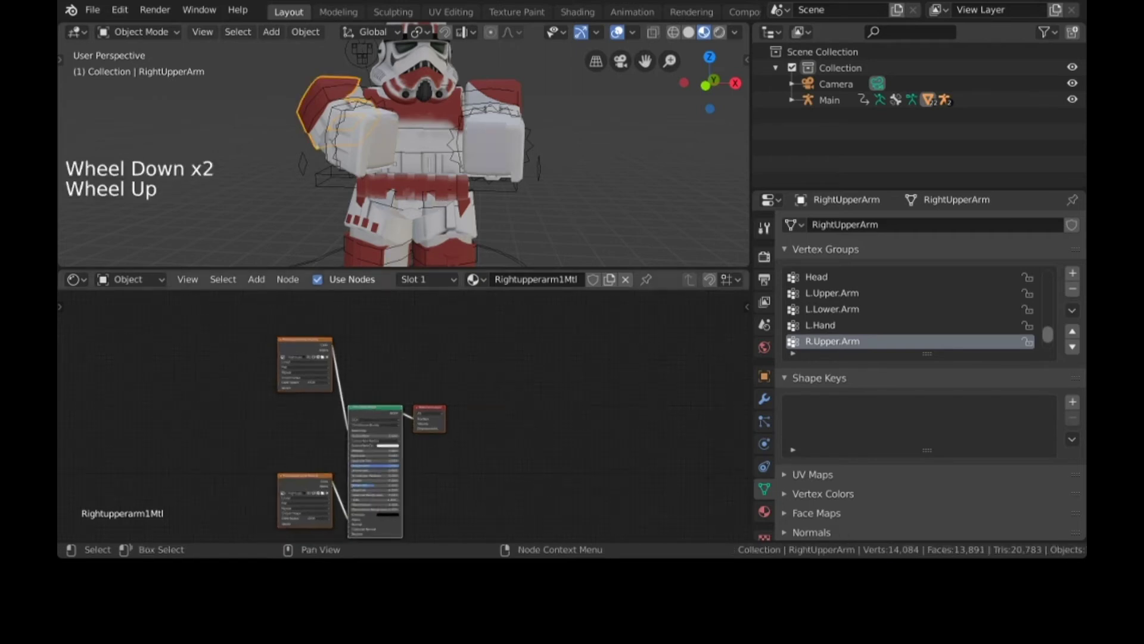
scroll(405, 417, "up", 5)
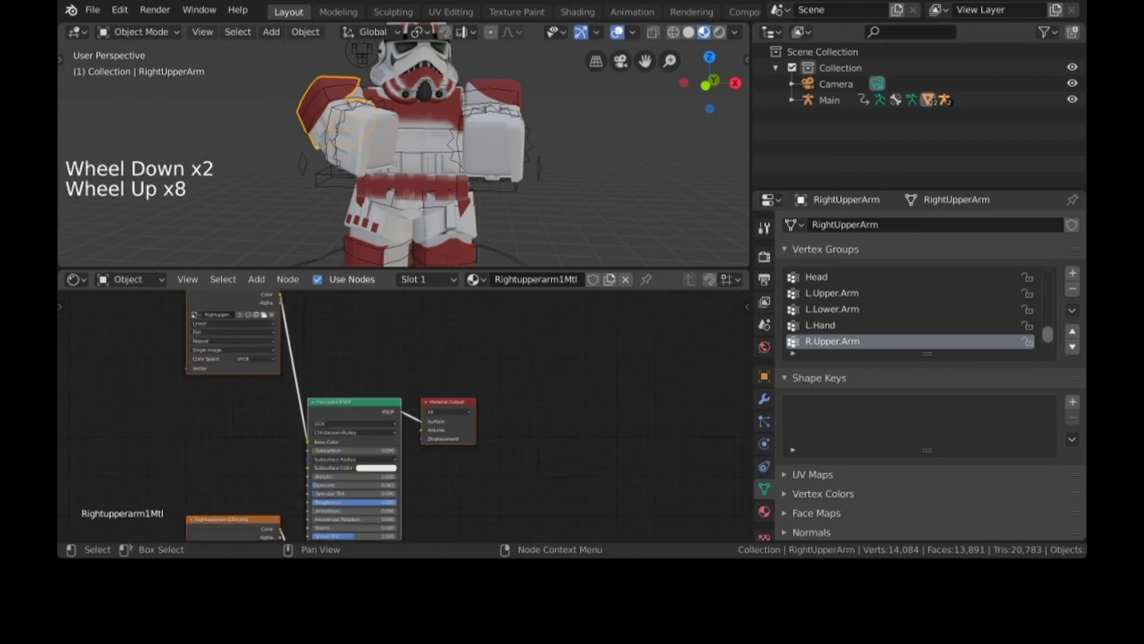
left_click_drag(358, 417, 351, 481)
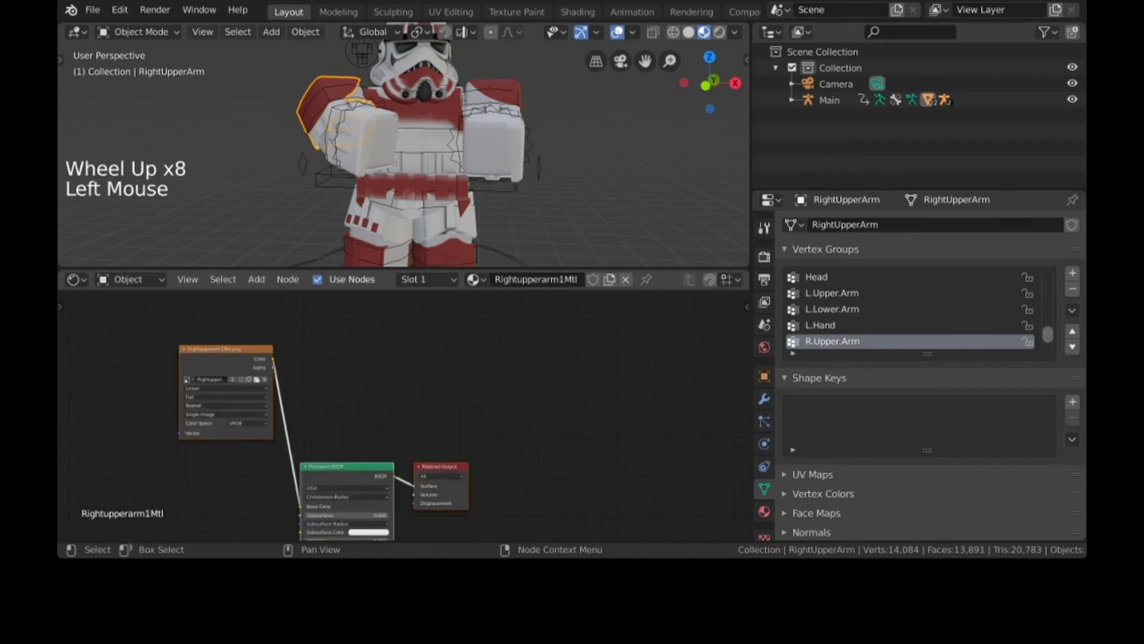
left_click(226, 358)
key("x")
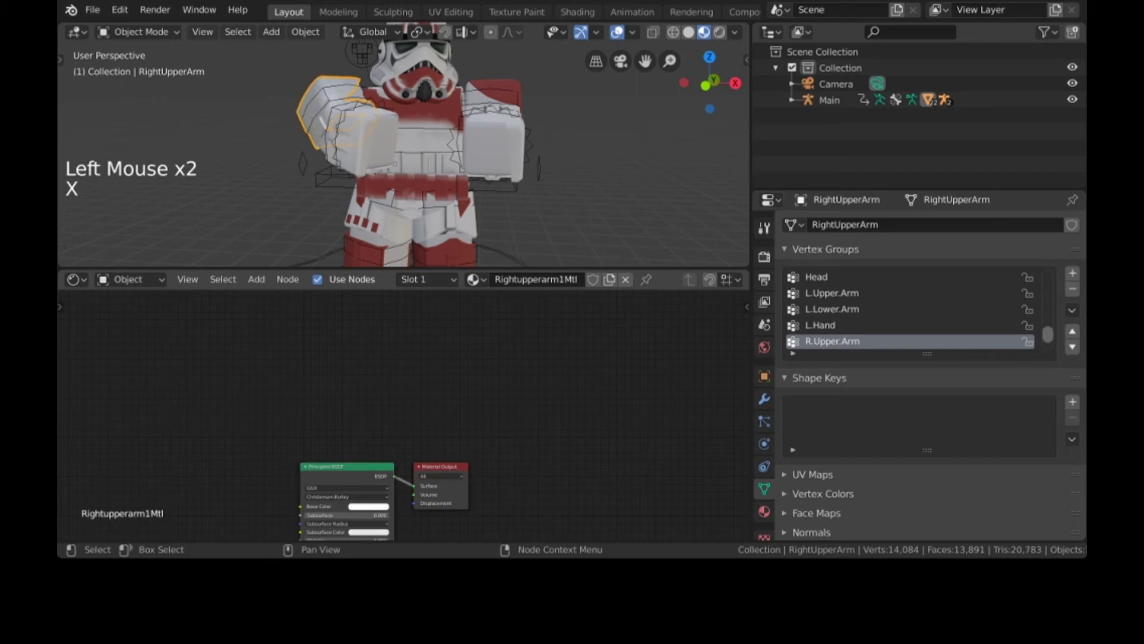
Step: Delete the remaining image texture node connected to the Principled BSDF's Alpha in Rightupperarm1Mtl
middle_click(334, 393)
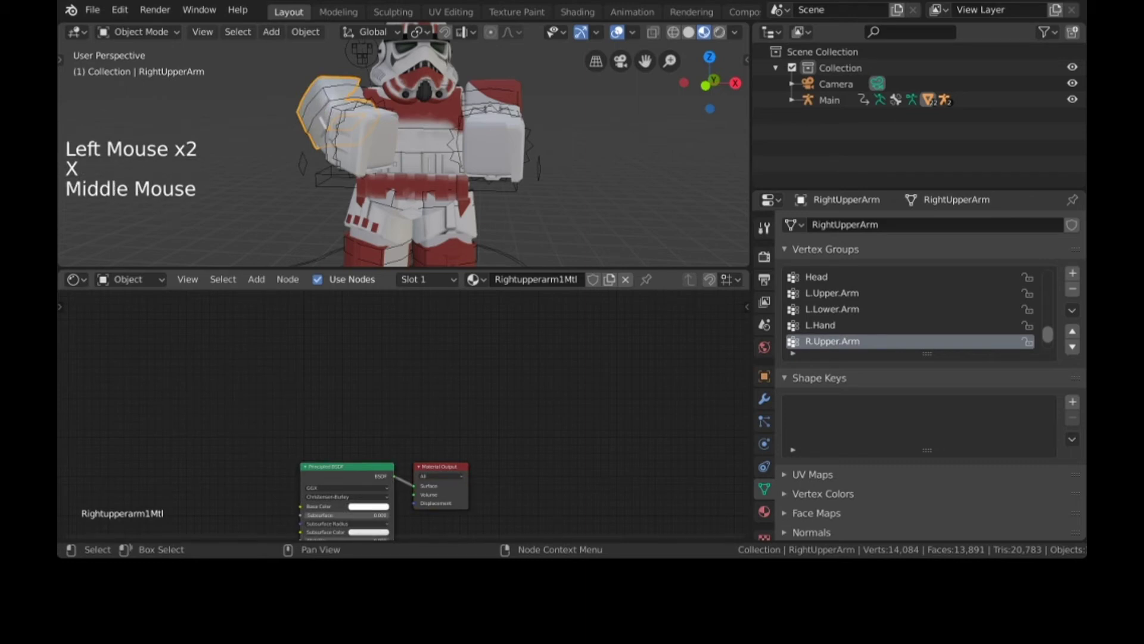
middle_click_drag(357, 369, 358, 429)
middle_click_drag(357, 369, 358, 429)
middle_click_drag(357, 370, 358, 429)
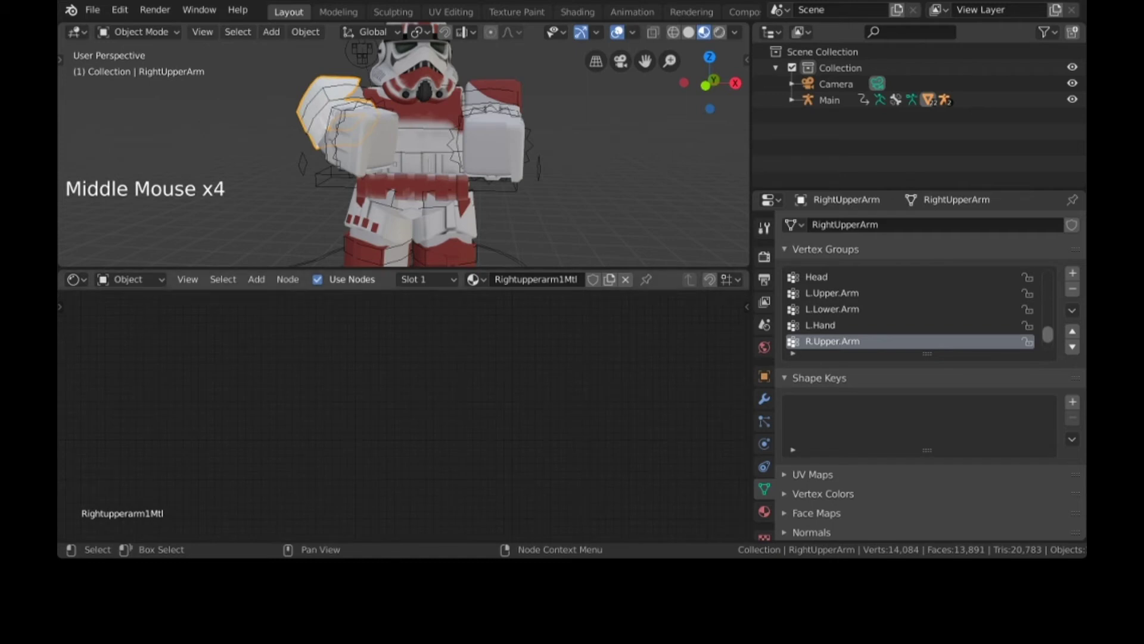
middle_click(358, 405)
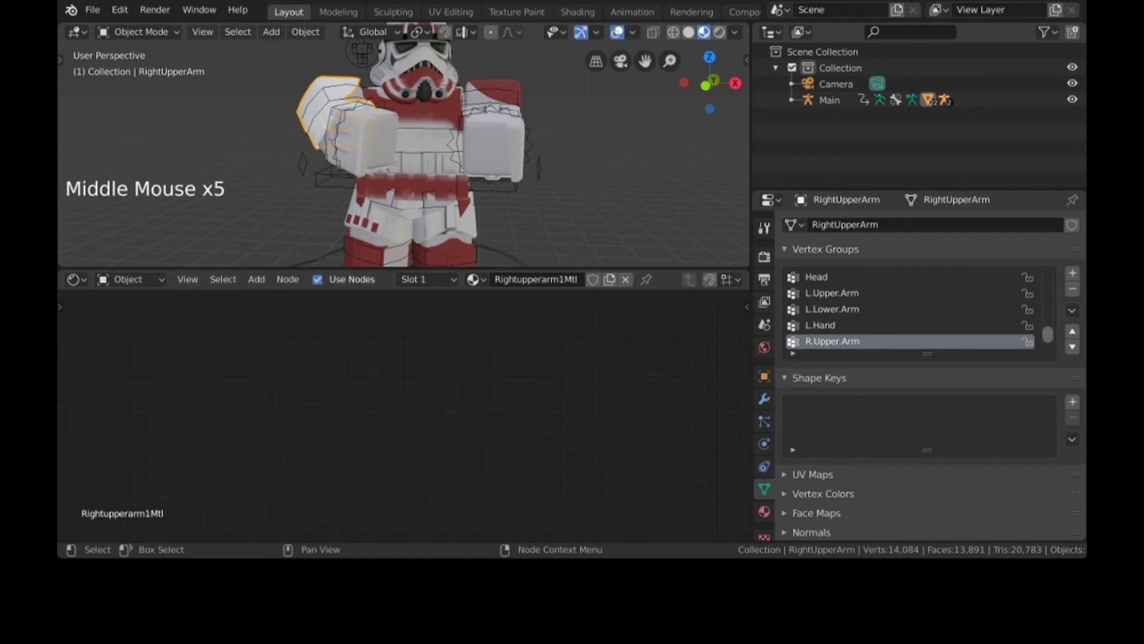
scroll(357, 405, "down", 5)
scroll(358, 405, "up", 7)
scroll(358, 405, "down", 8)
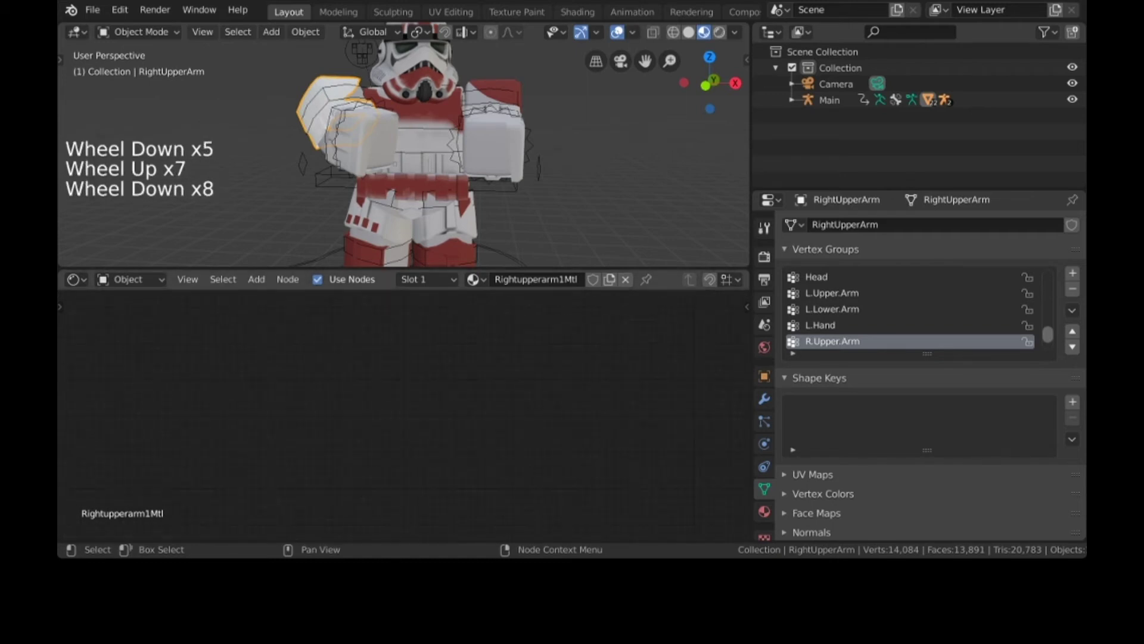
scroll(357, 405, "down", 14)
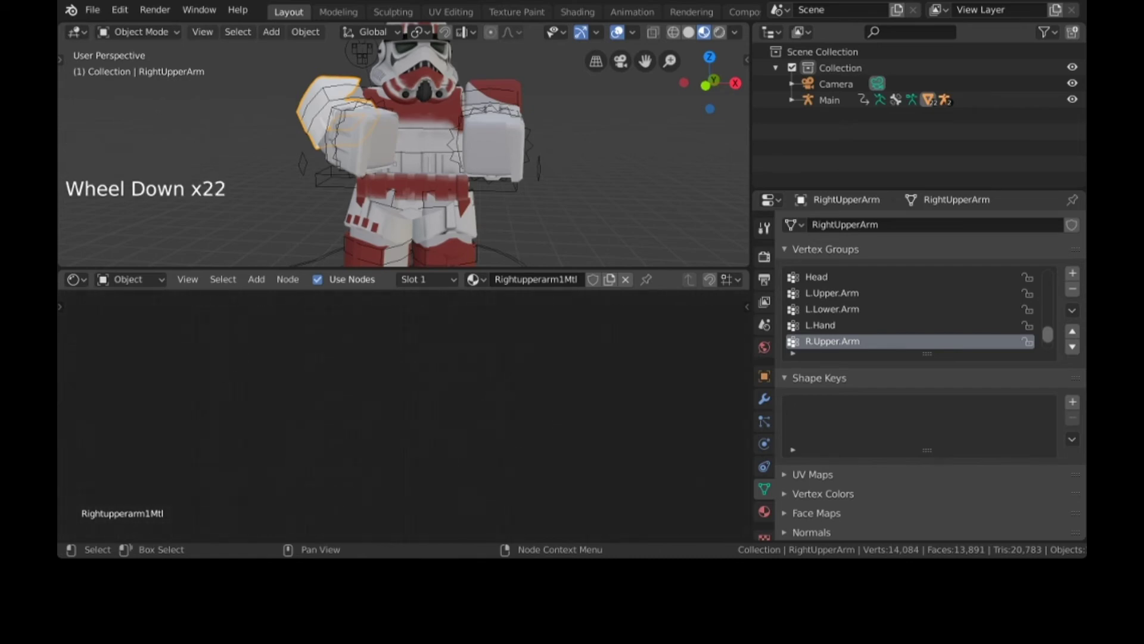
scroll(358, 405, "down", 7)
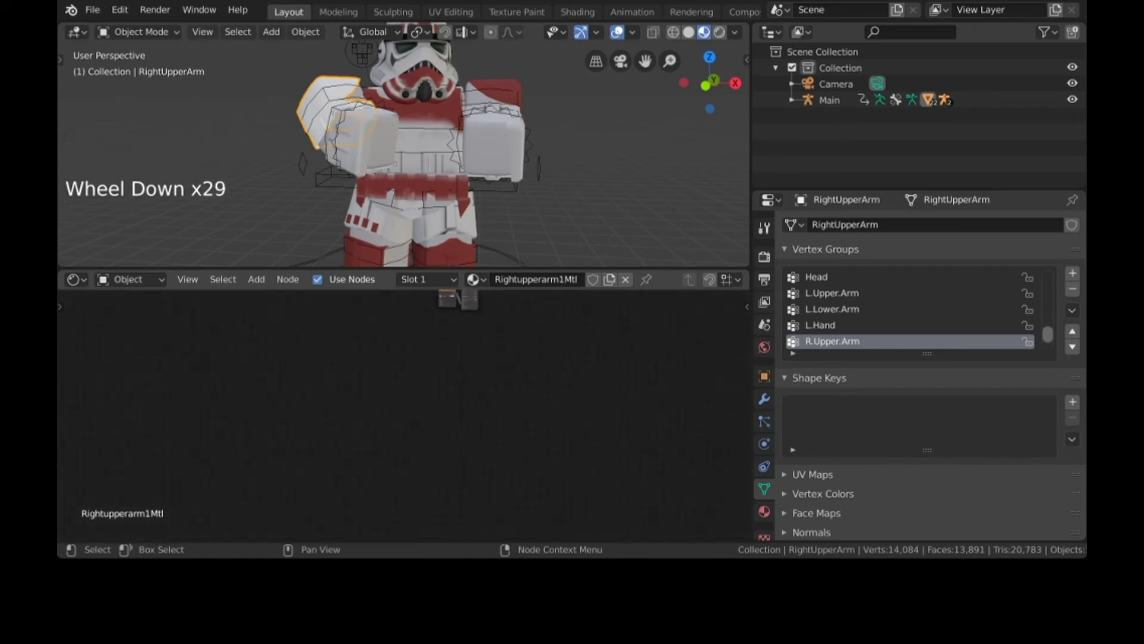
scroll(381, 310, "down", 1)
middle_click_drag(381, 310, 357, 417)
scroll(417, 429, "up", 12)
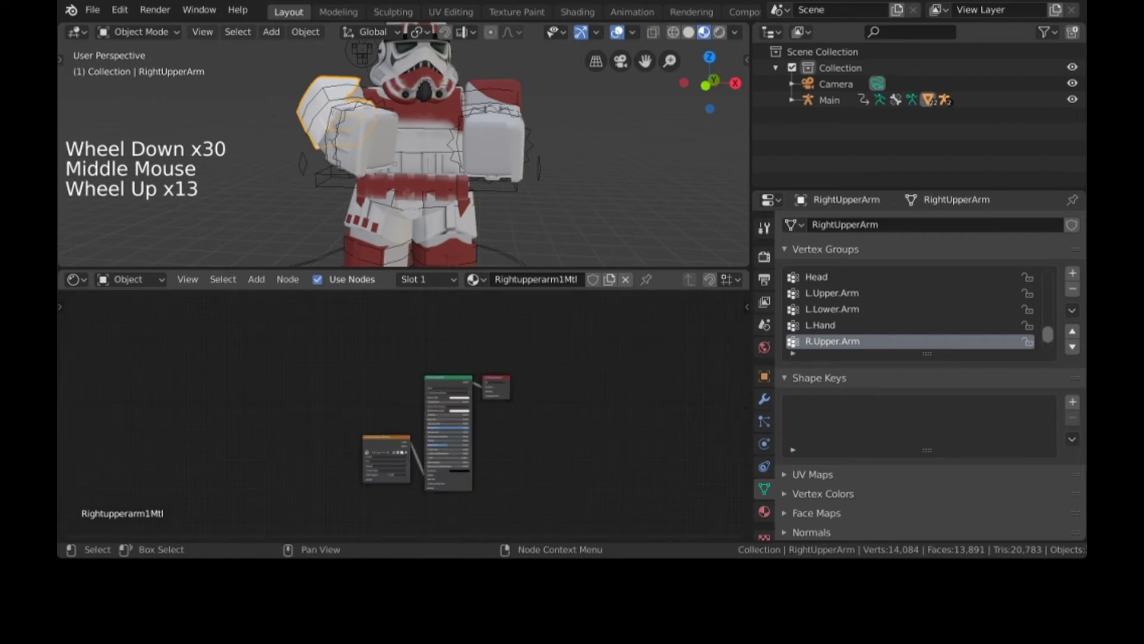
scroll(403, 416, "up", 8)
left_click(372, 471)
key("x")
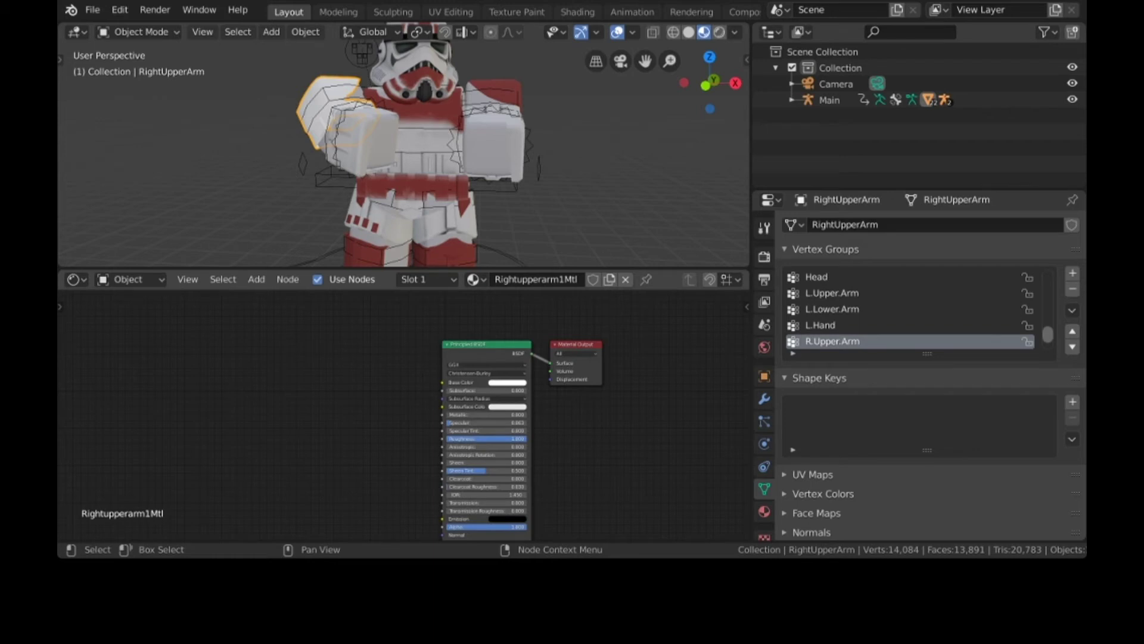
Step: Open the material properties of RightUpperArm and expand the material preview
scroll(403, 415, "down", 3)
scroll(403, 416, "up", 5)
scroll(402, 416, "up", 3)
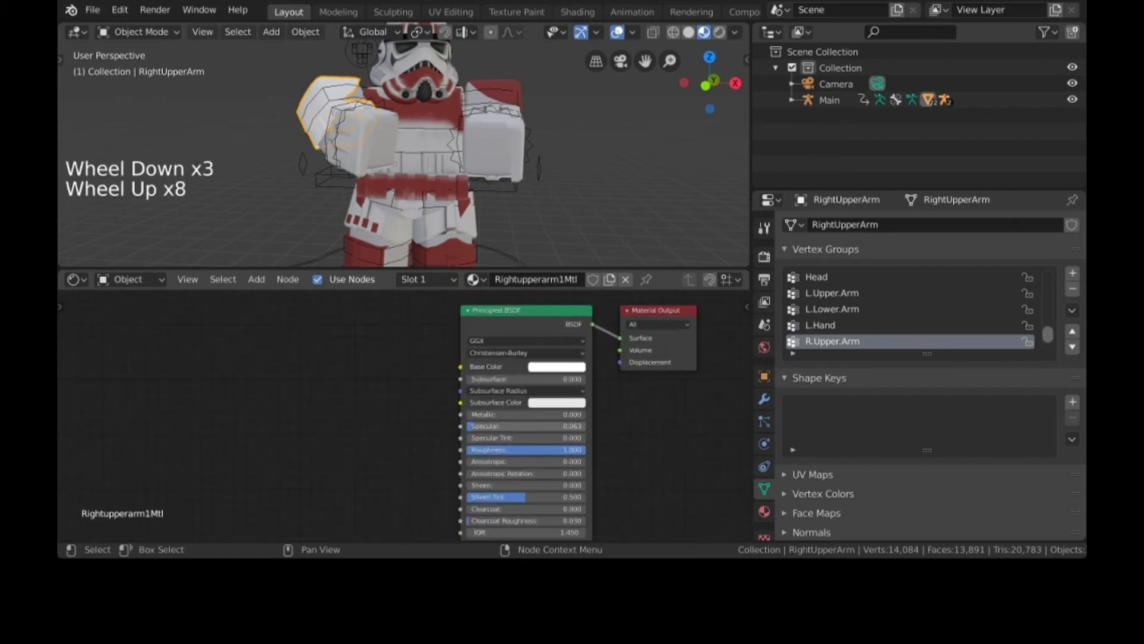
scroll(402, 415, "up", 2)
left_click(764, 511)
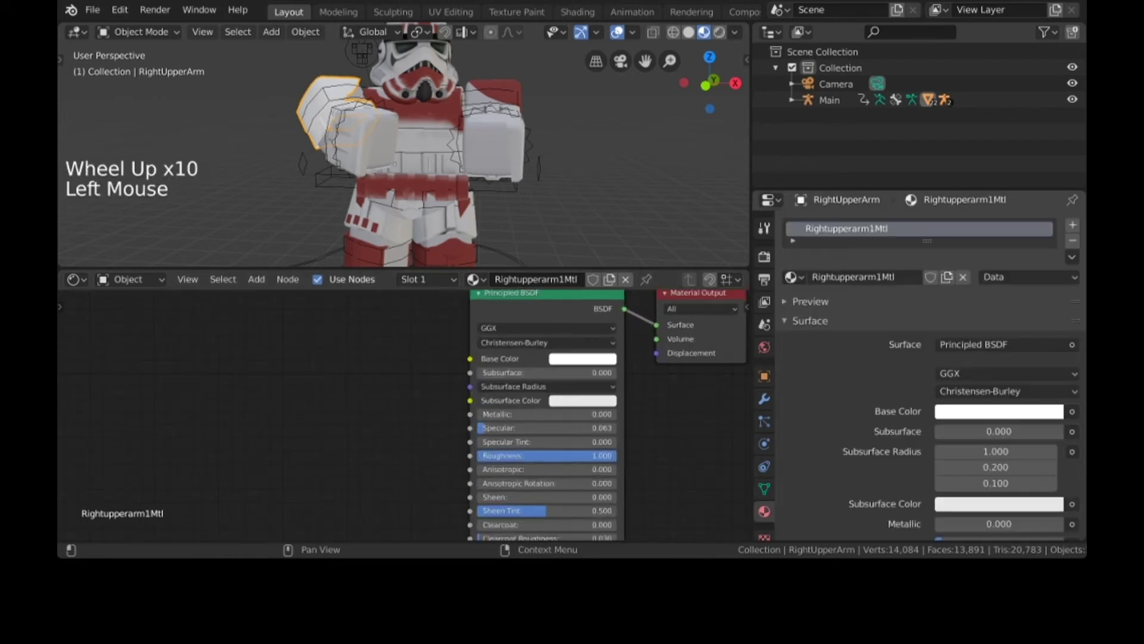
left_click(809, 301)
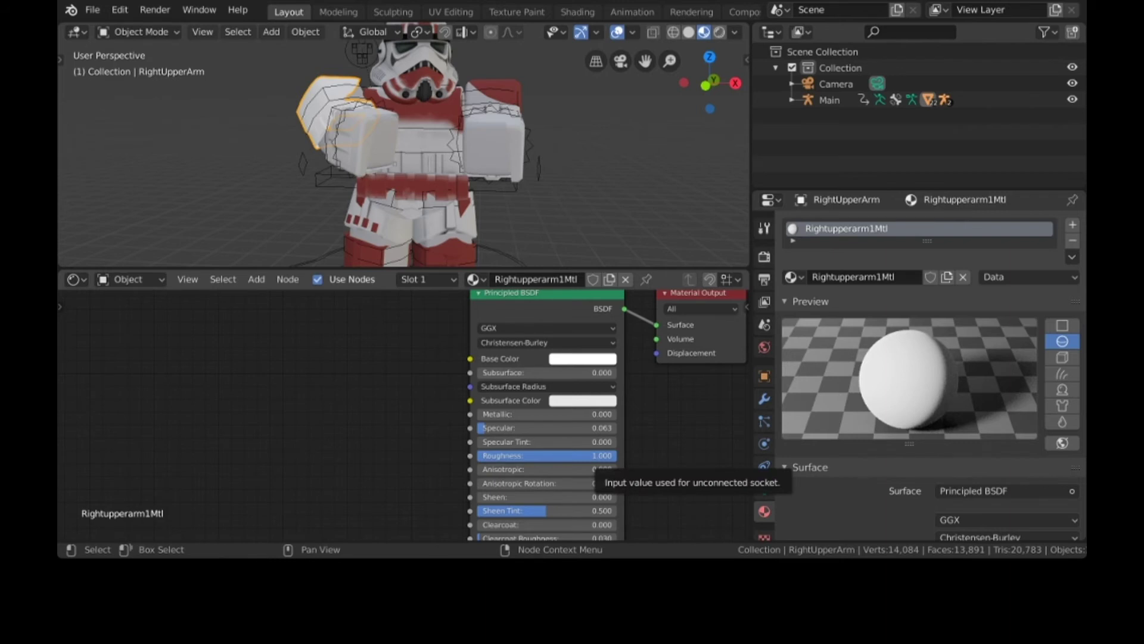
Step: Set the Principled BSDF's roughness to 0.243 and metallic to 0.466 in Rightupperarm1Mtl
left_click_drag(596, 455, 508, 455)
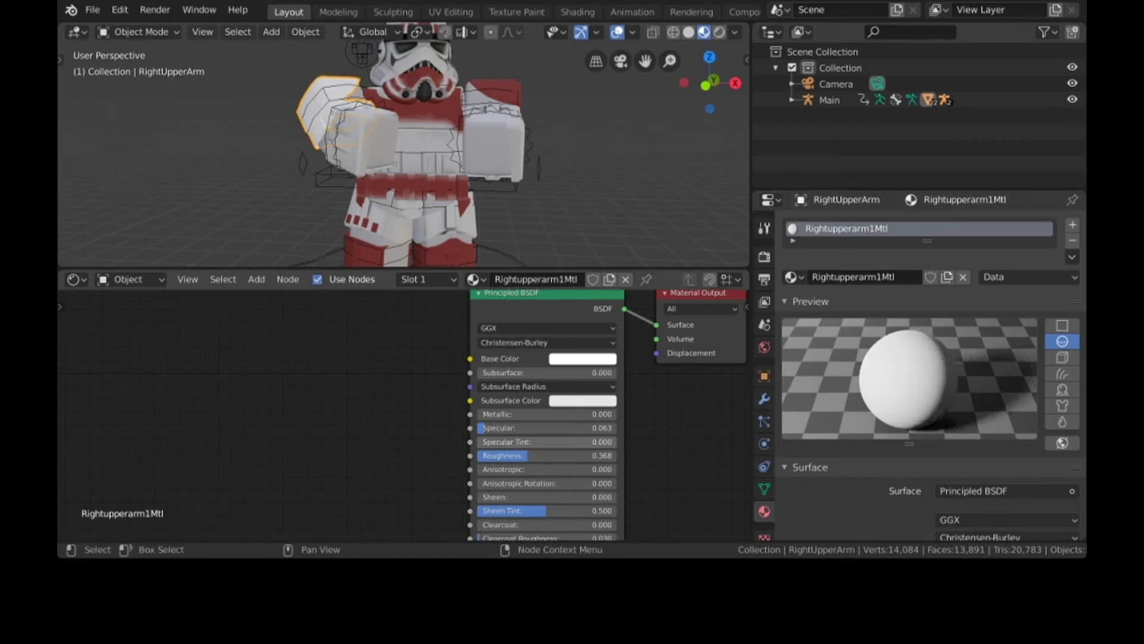
mouse_move(524, 455)
left_mouse_down()
mouse_move(481, 456)
mouse_move(509, 455)
left_mouse_up()
left_click_drag(501, 413, 541, 414)
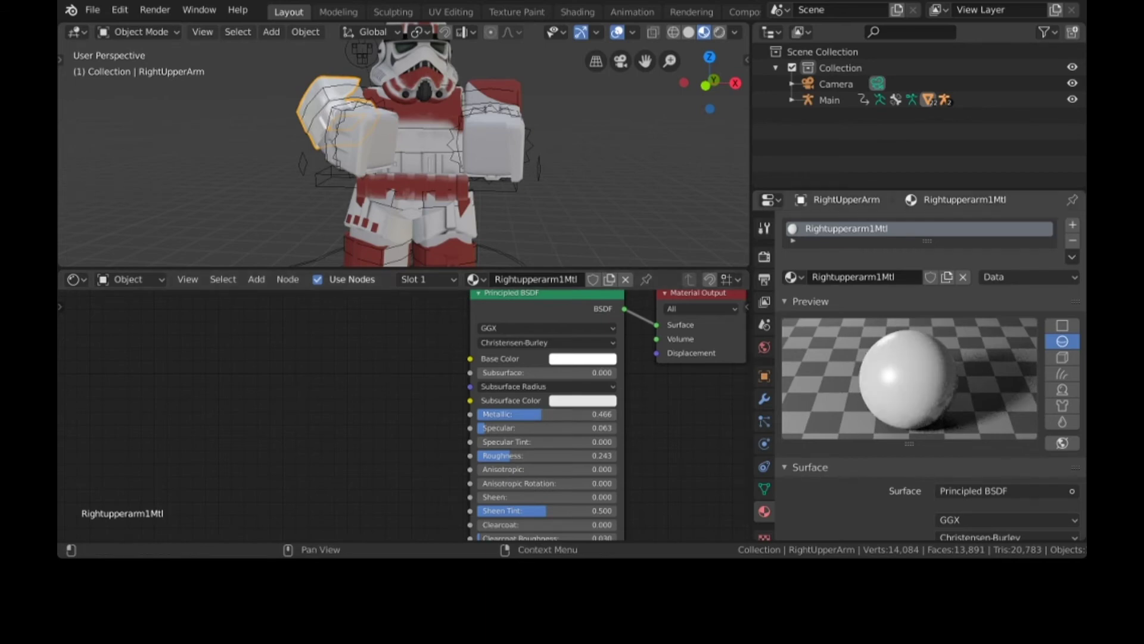
Step: Rename the Rightupperarm1Mtl material as Stormtrooper
left_click(536, 280)
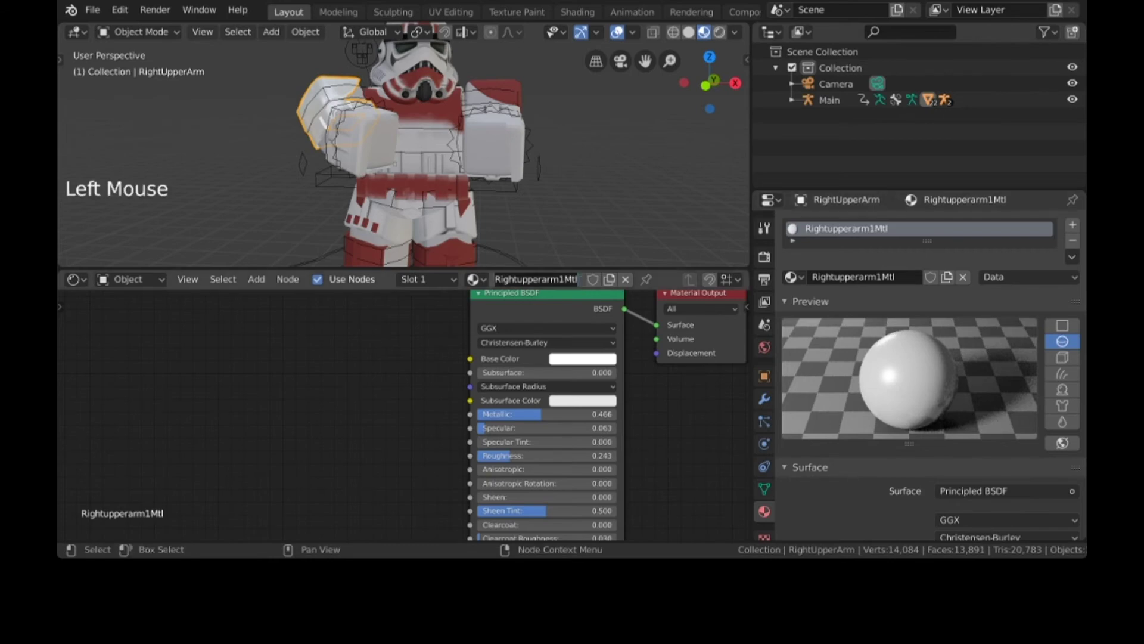
type("St")
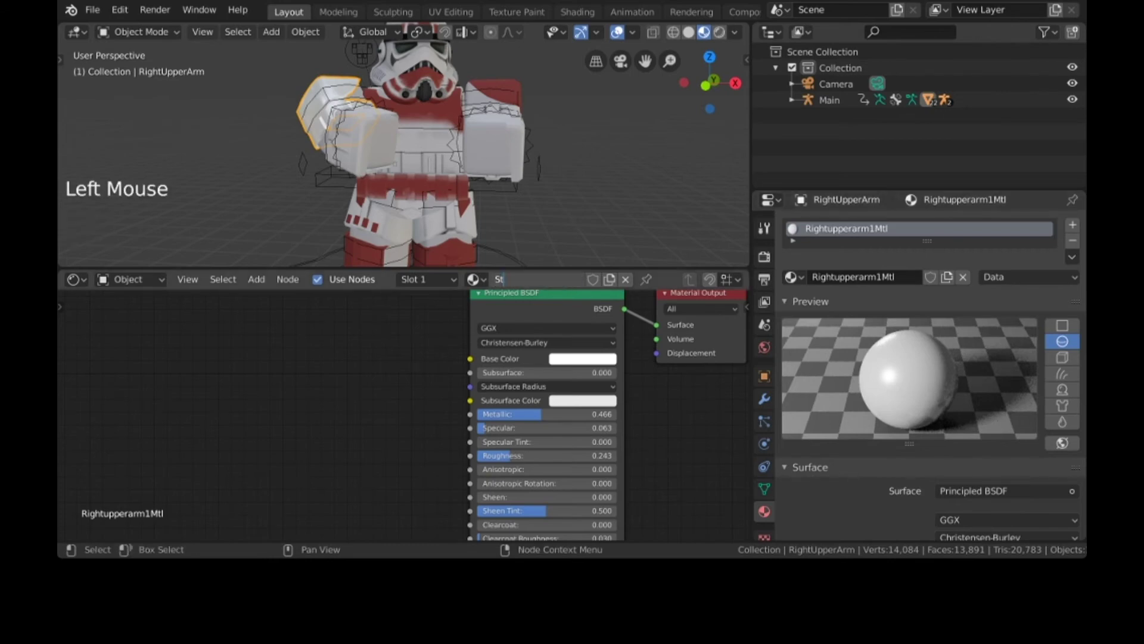
type("ormtro")
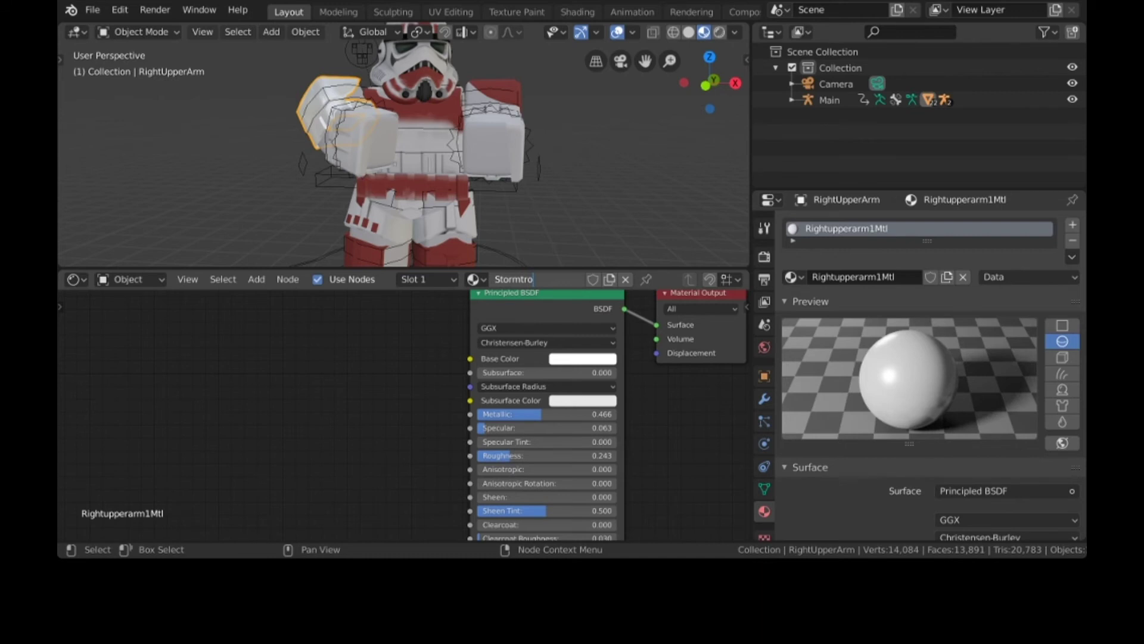
type("oper")
key("Return")
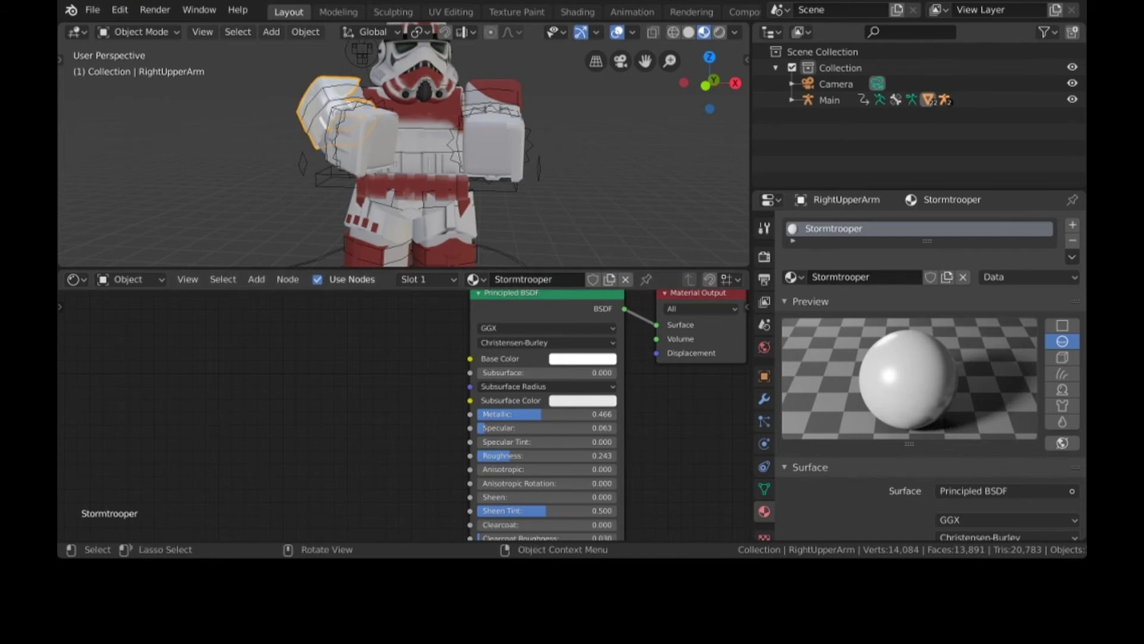
Step: Assign the existing Stormtrooper material to the right hand and the right lower arm
left_click(364, 147)
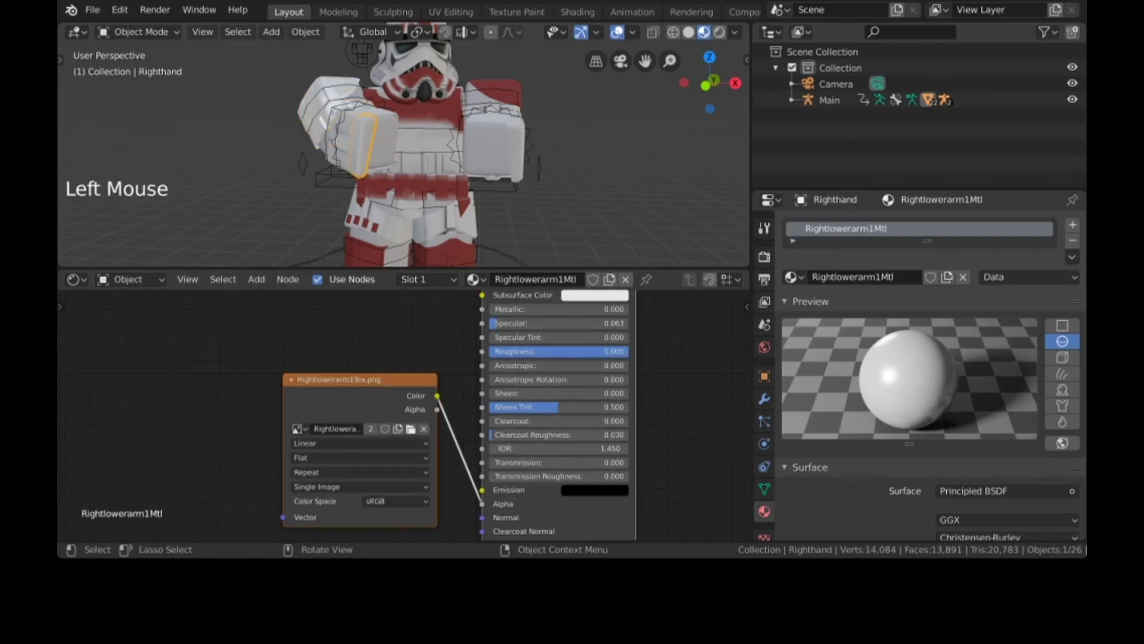
left_click(475, 278)
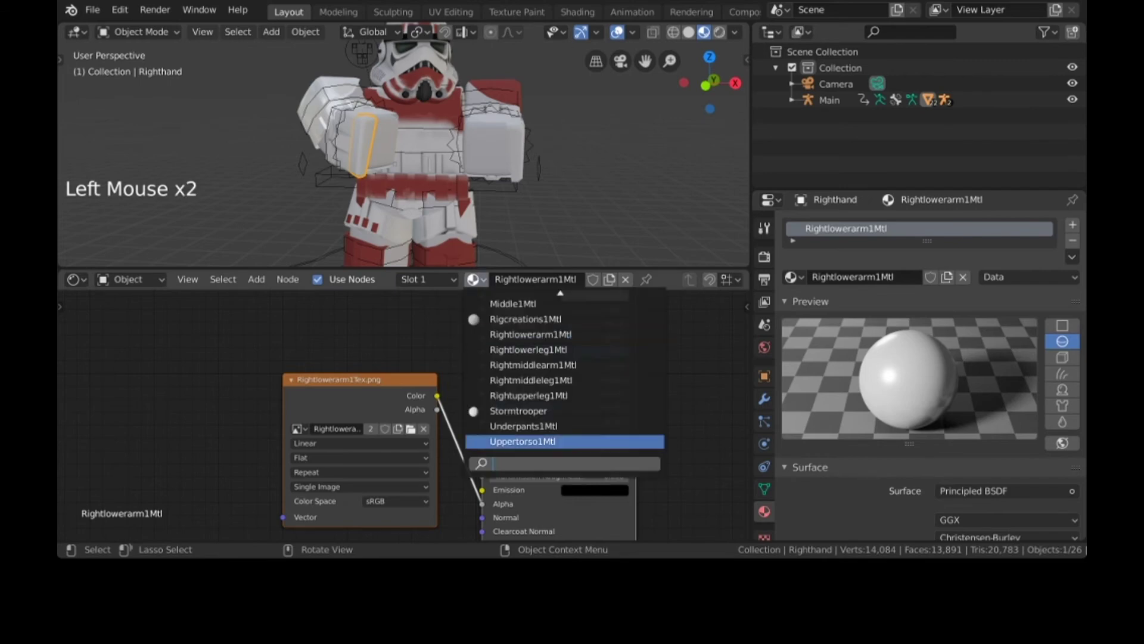
type("st")
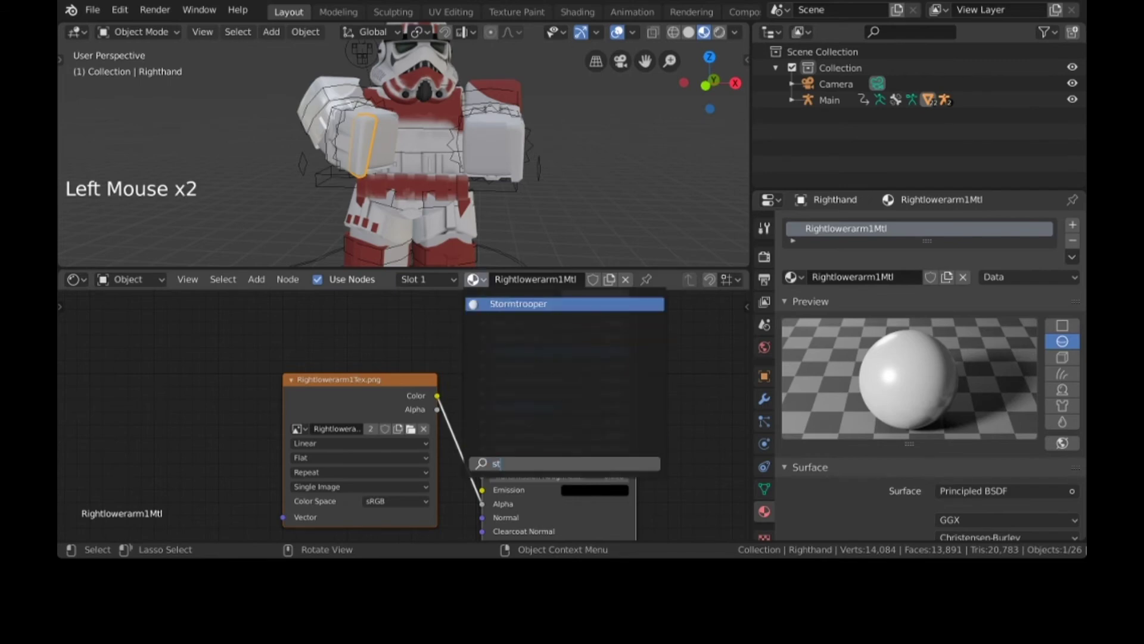
key("Return")
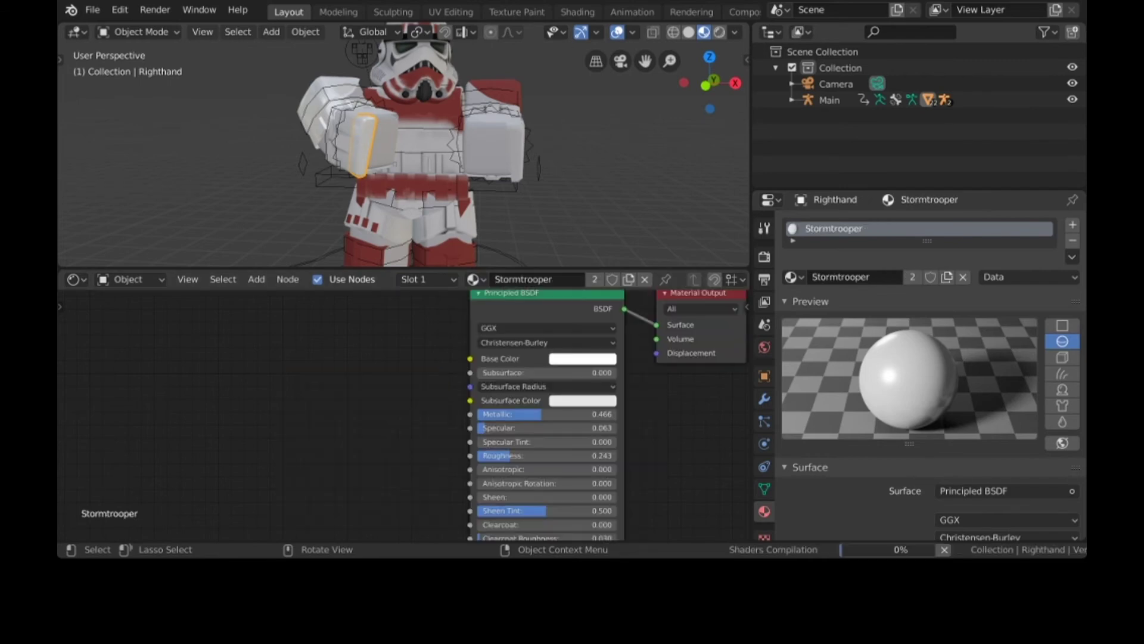
left_click(364, 146)
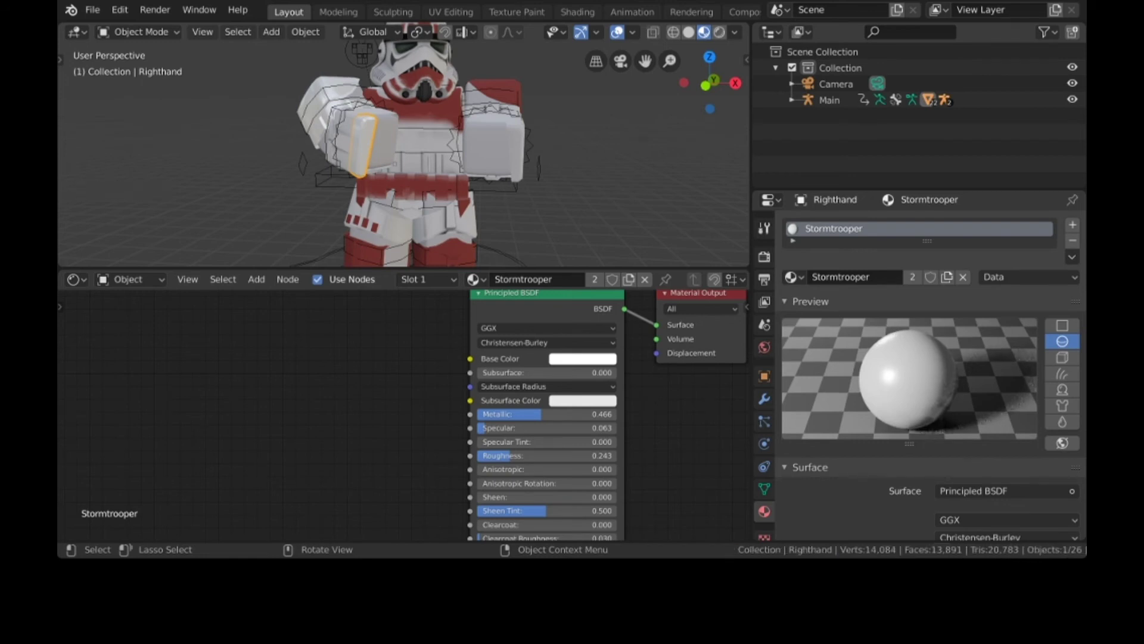
left_click(384, 142)
left_click(476, 280)
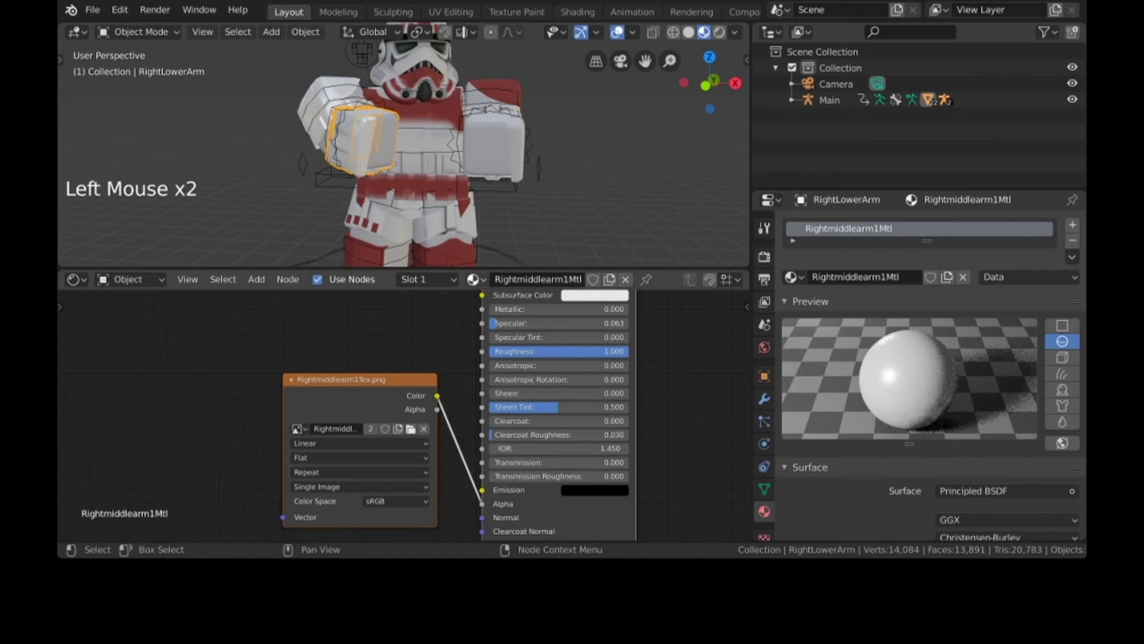
type("st")
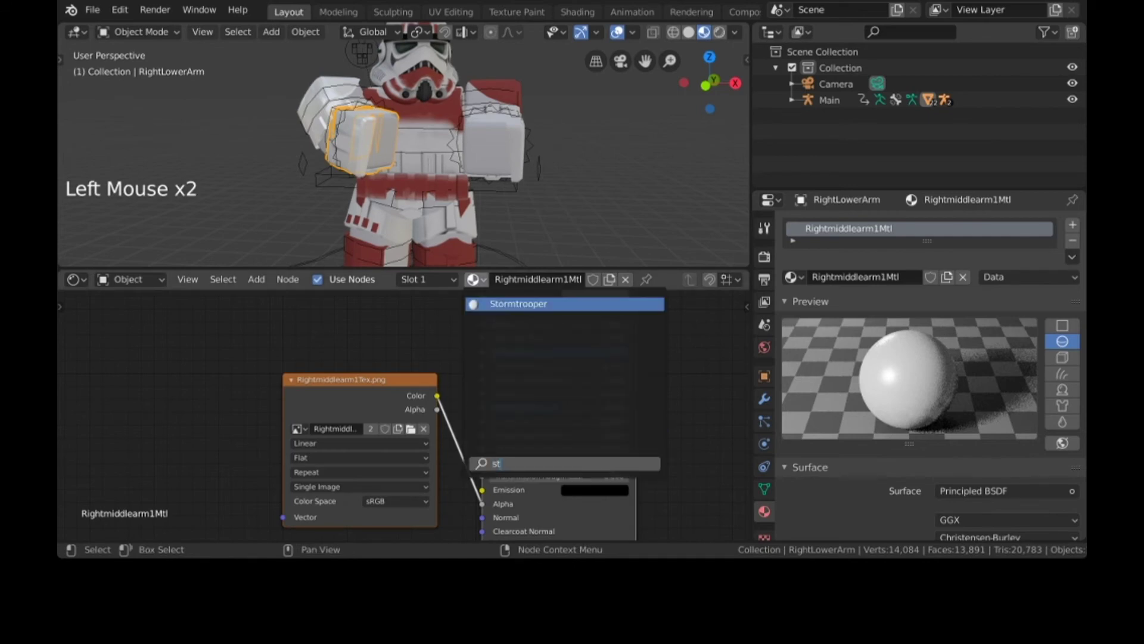
key("Return")
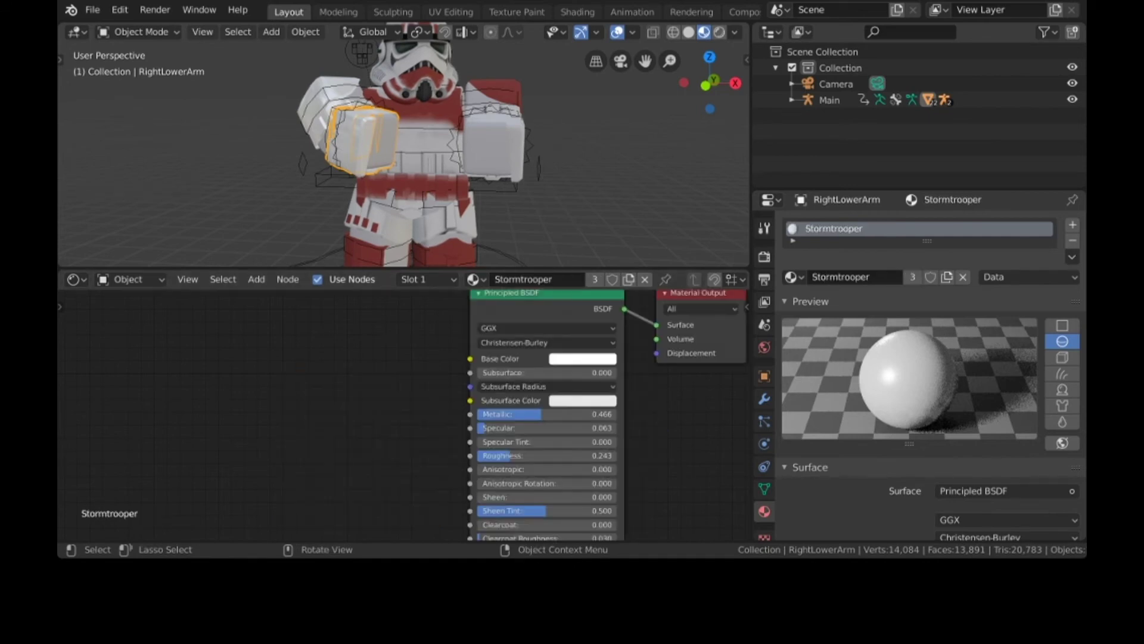
Step: Assign the Stormtrooper material to the left upper arm
middle_click_drag(411, 125, 334, 159)
left_click(332, 154)
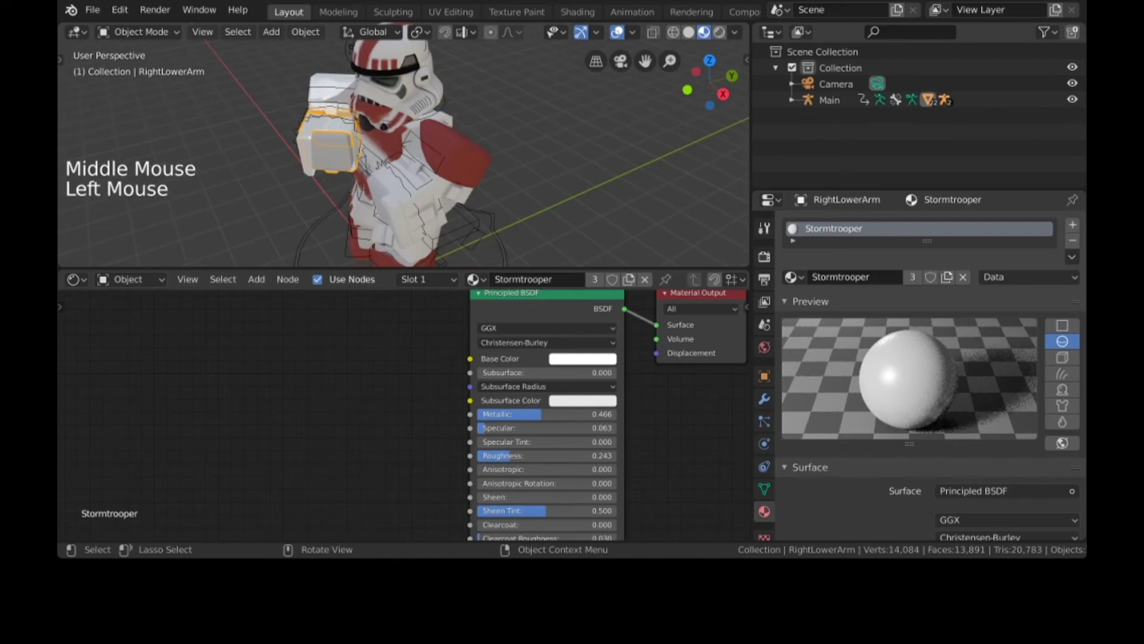
left_click(458, 156)
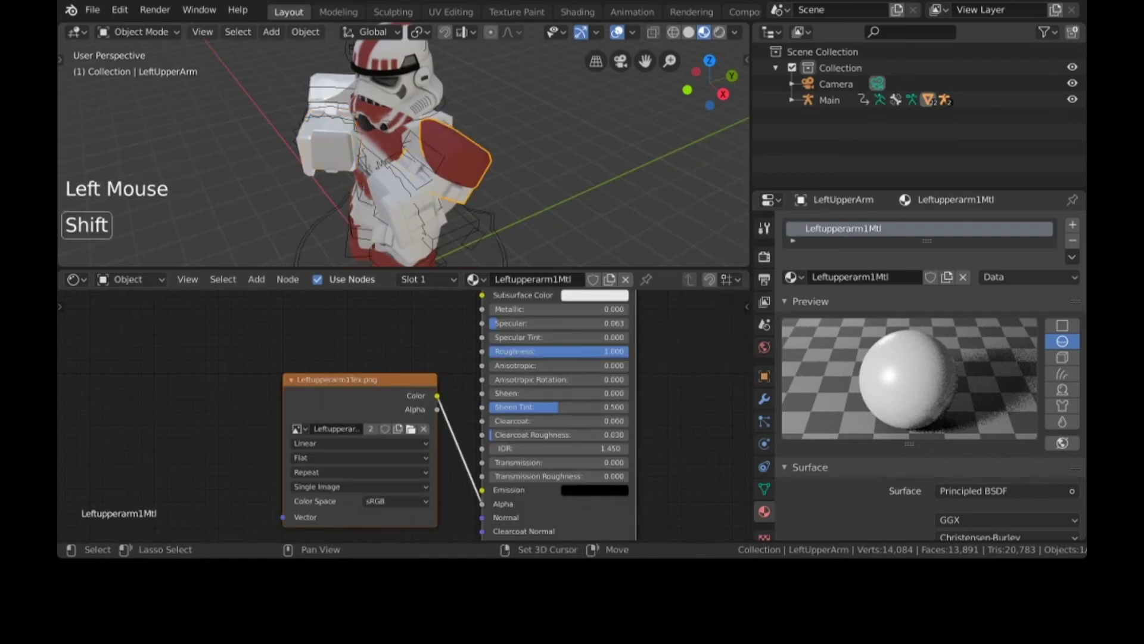
left_click(408, 198, "shift")
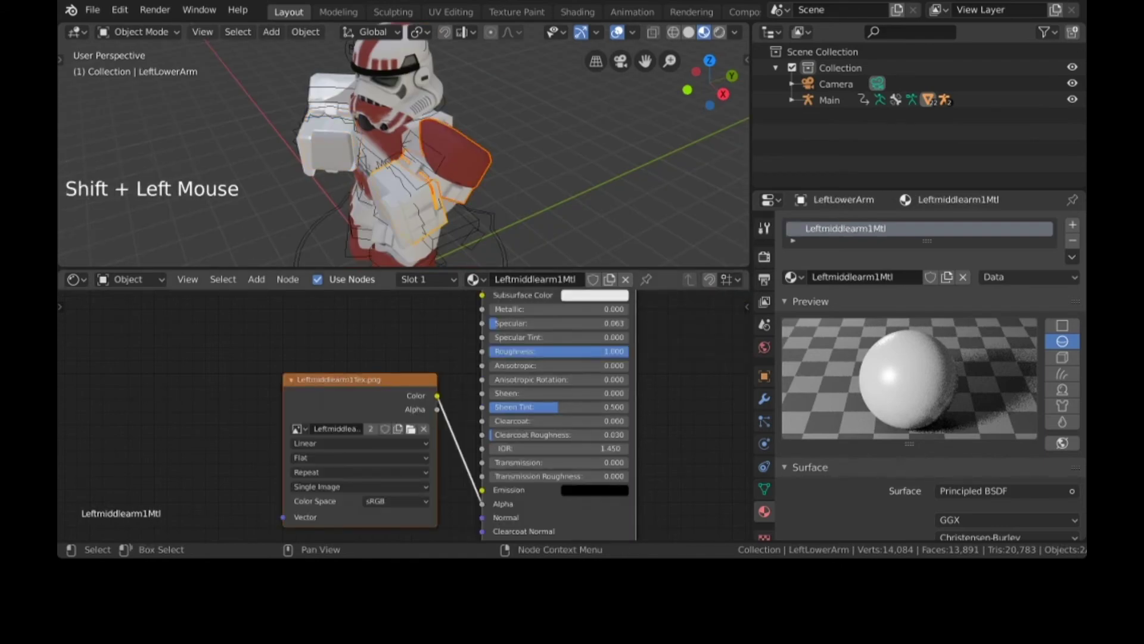
left_click(458, 156)
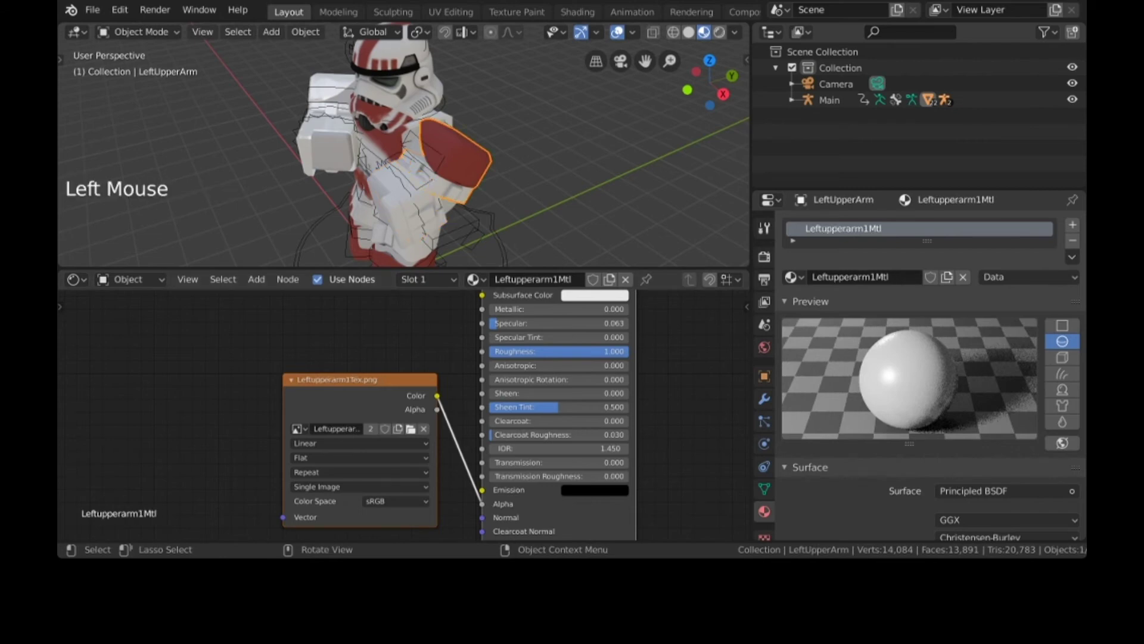
left_click(475, 279)
type("st")
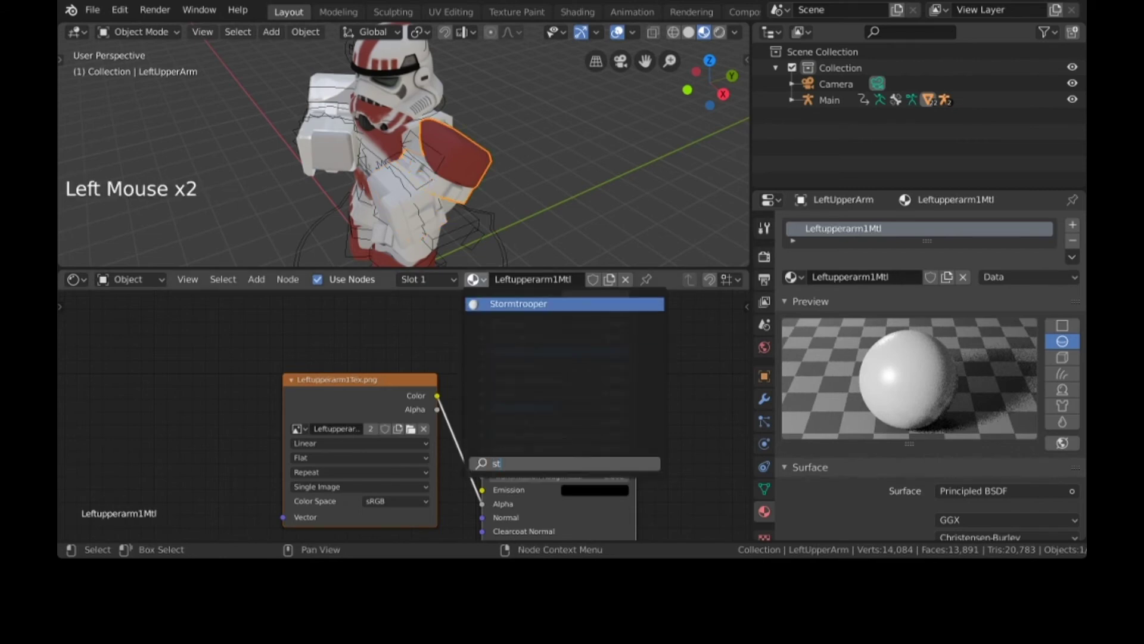
key("Return")
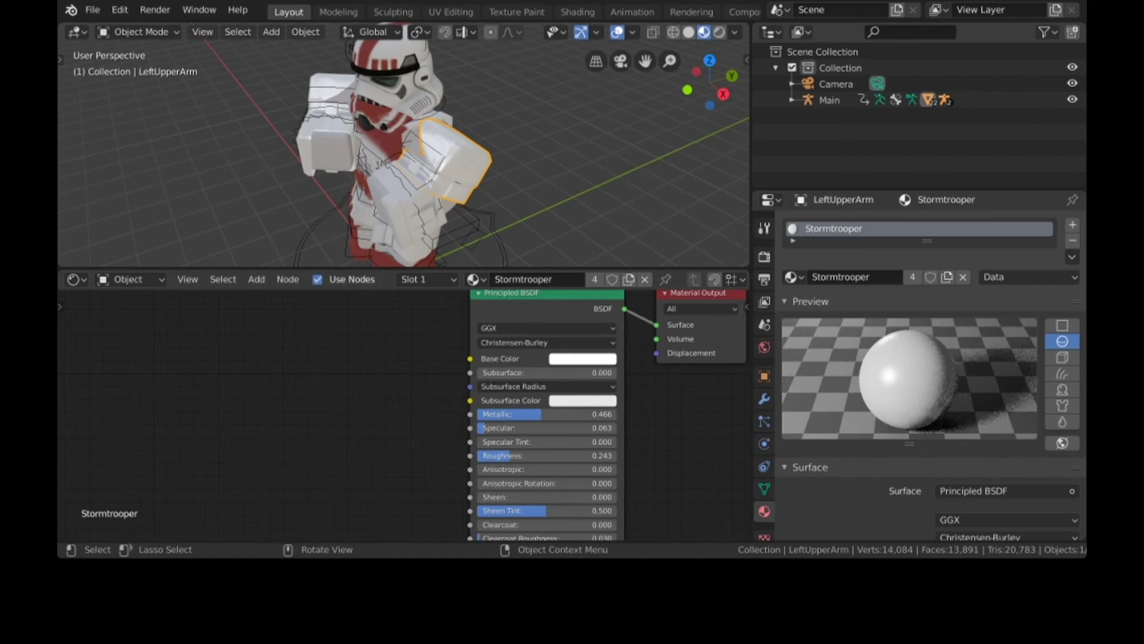
Step: Assign the Stormtrooper material to the left lower arm and the left hand
left_click(409, 200)
left_click(474, 279)
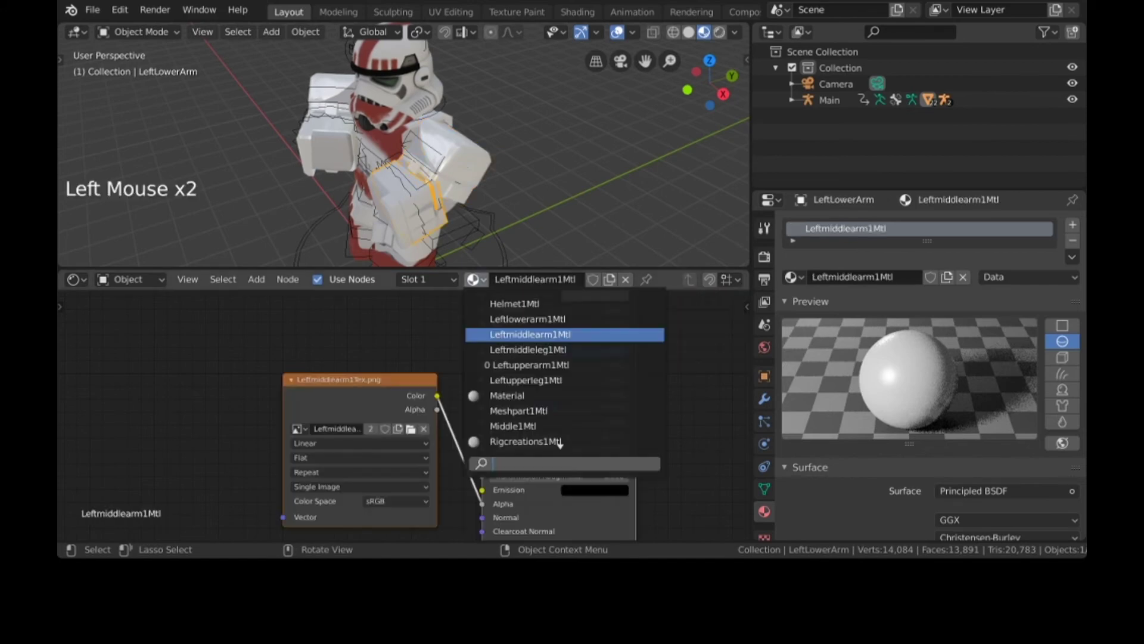
type("st")
key("Return")
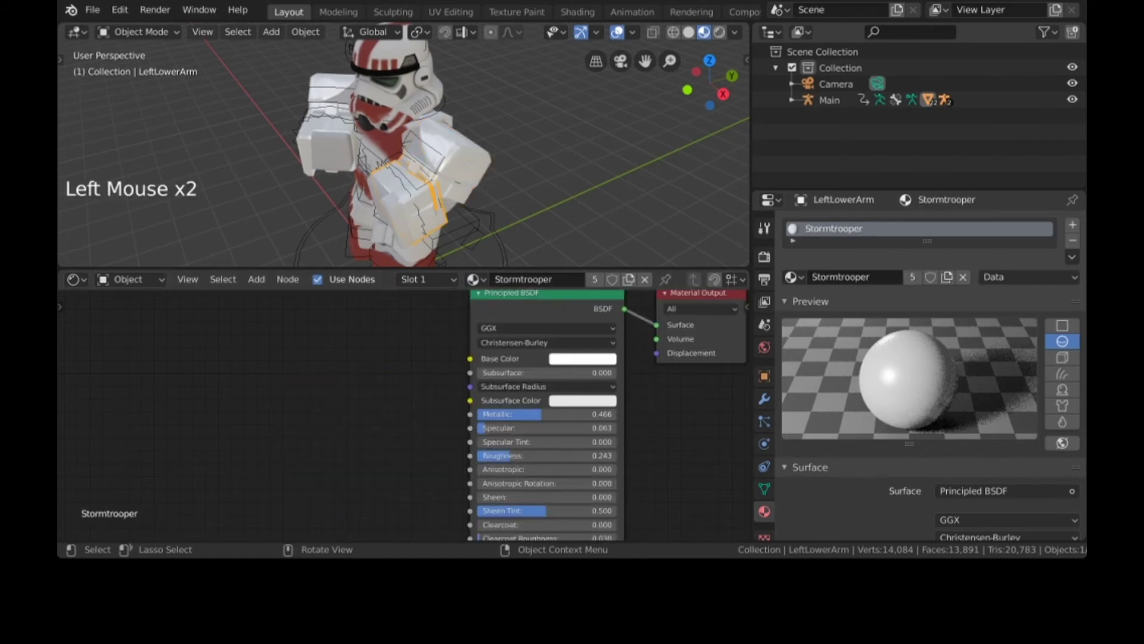
left_click(399, 227)
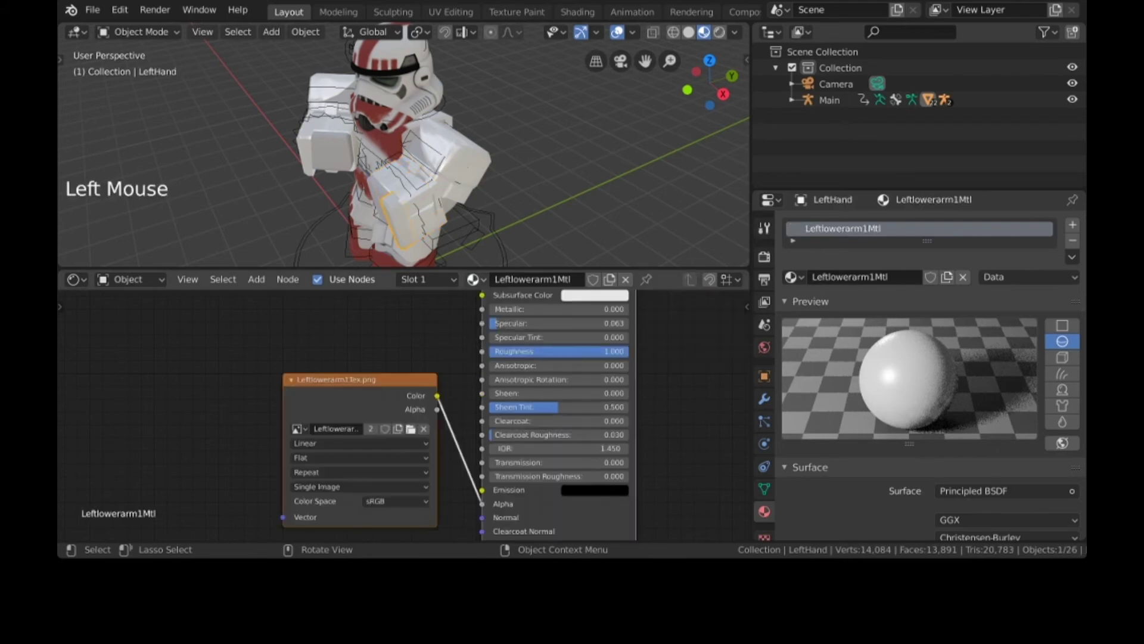
left_click(475, 279)
type("st")
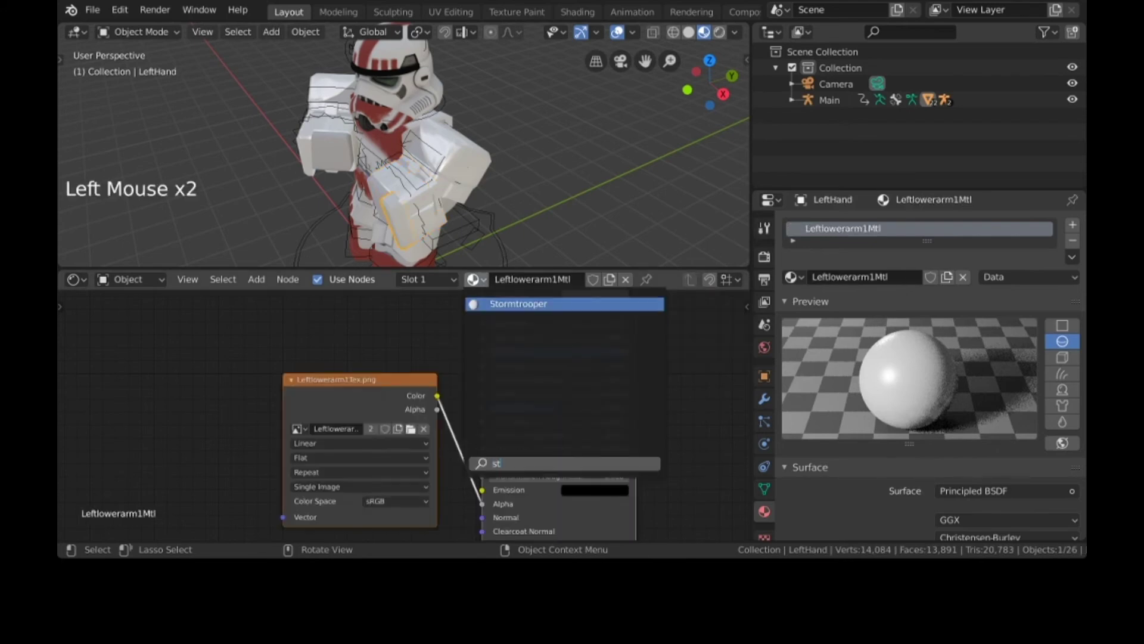
key("Return")
Step: Assign the Stormtrooper material to the upper torso and the lower torso
middle_click_drag(465, 220, 567, 185)
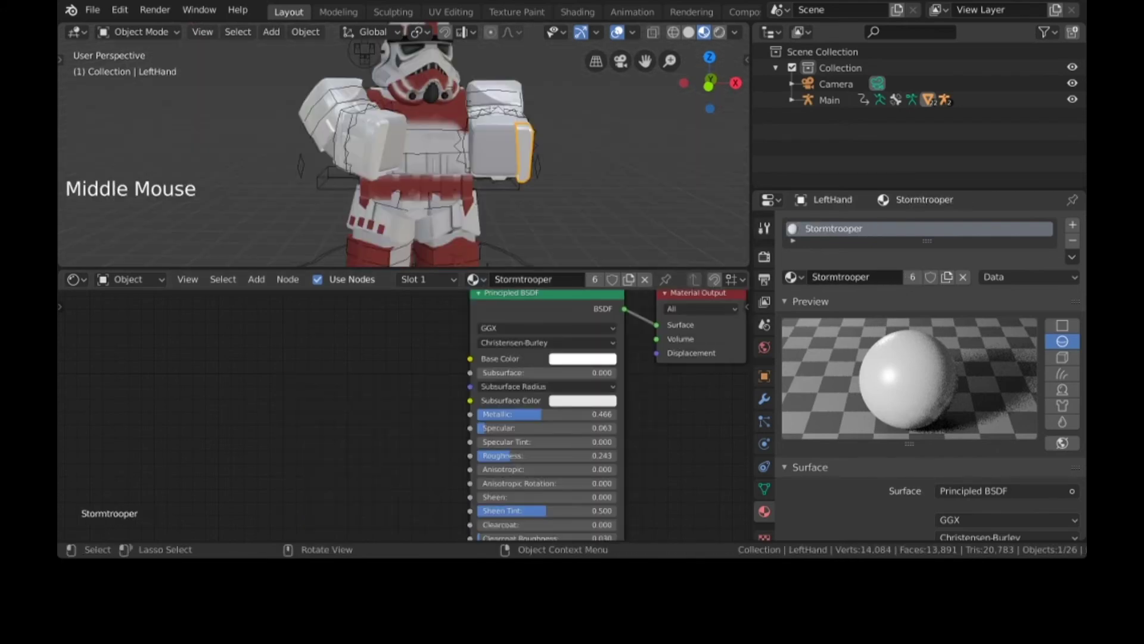
left_click(435, 122)
left_click(475, 279)
type("st")
key("Return")
left_click(417, 190)
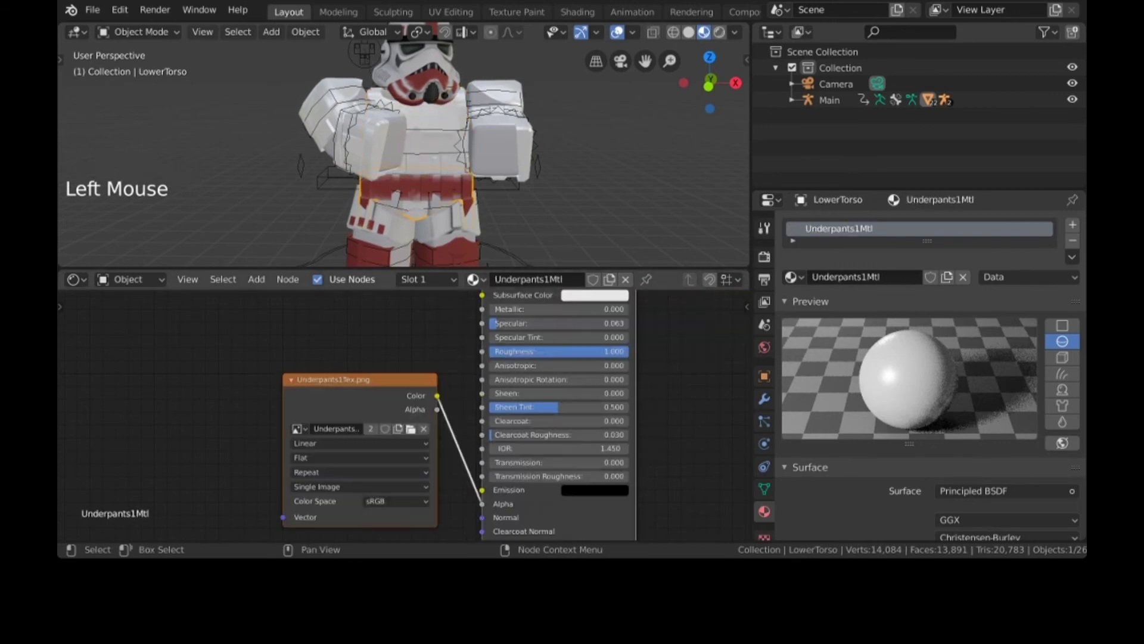
left_click(475, 279)
type("st")
key("Return")
Step: Assign the Stormtrooper material to the right upper leg
left_click(386, 216)
left_click(475, 279)
type("st")
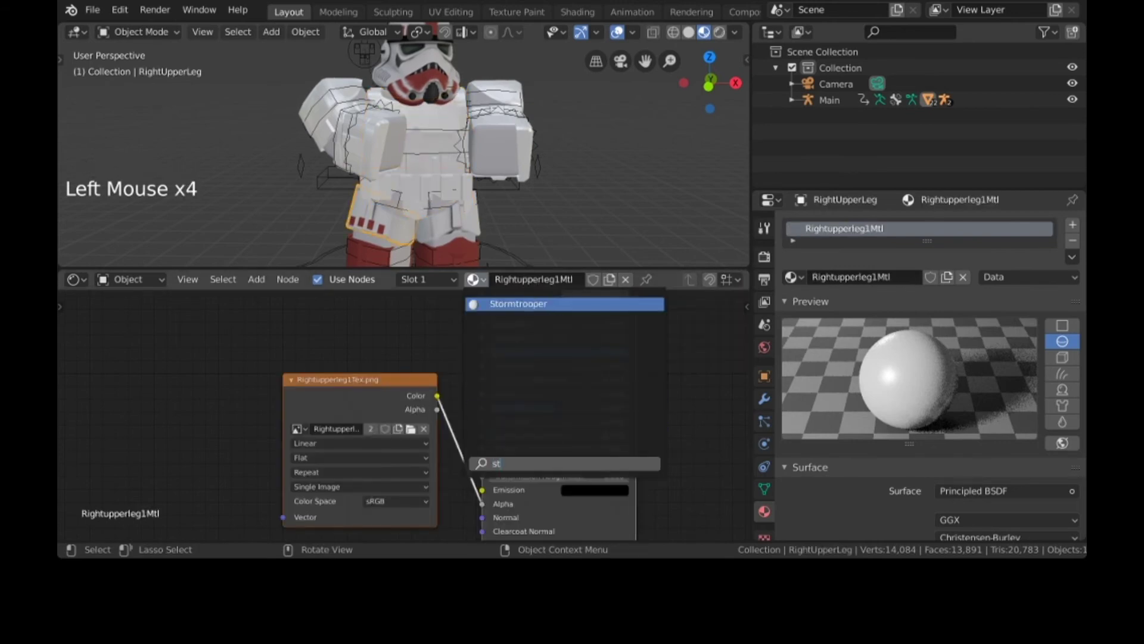
key("Return")
Step: Move the right lower leg about 0.034 m along the global X axis
middle_click_drag(441, 233, 464, 156, "shift")
key("g")
key("x")
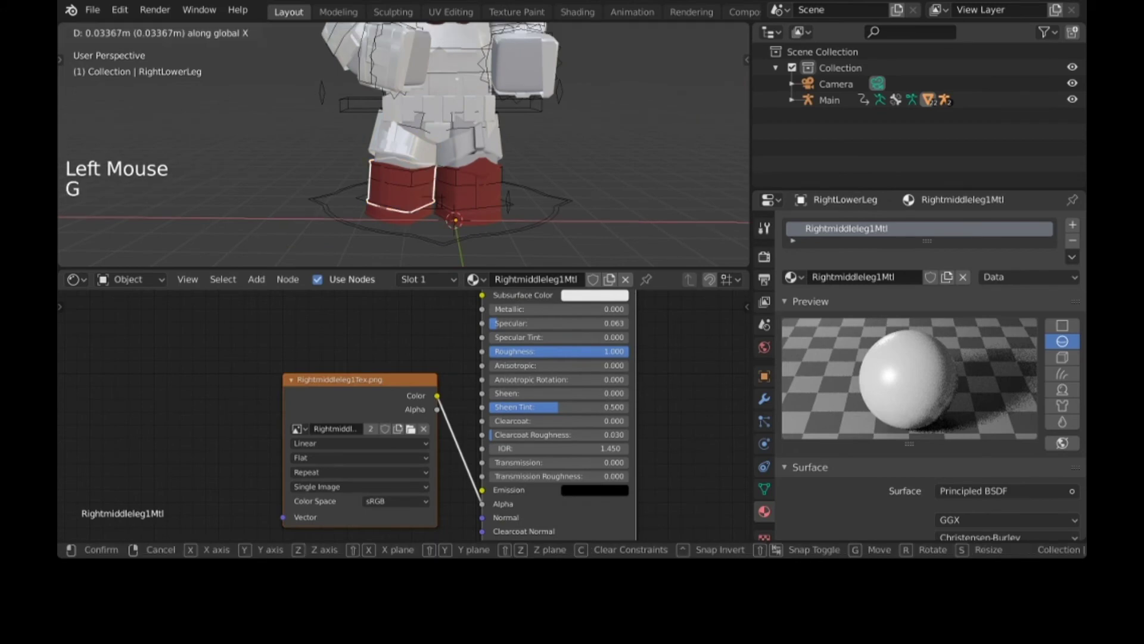
left_click(411, 187)
Step: Assign the Stormtrooper material to the right lower leg and the right foot
left_click(476, 279)
left_click(514, 304)
left_click(398, 215)
left_click(476, 279)
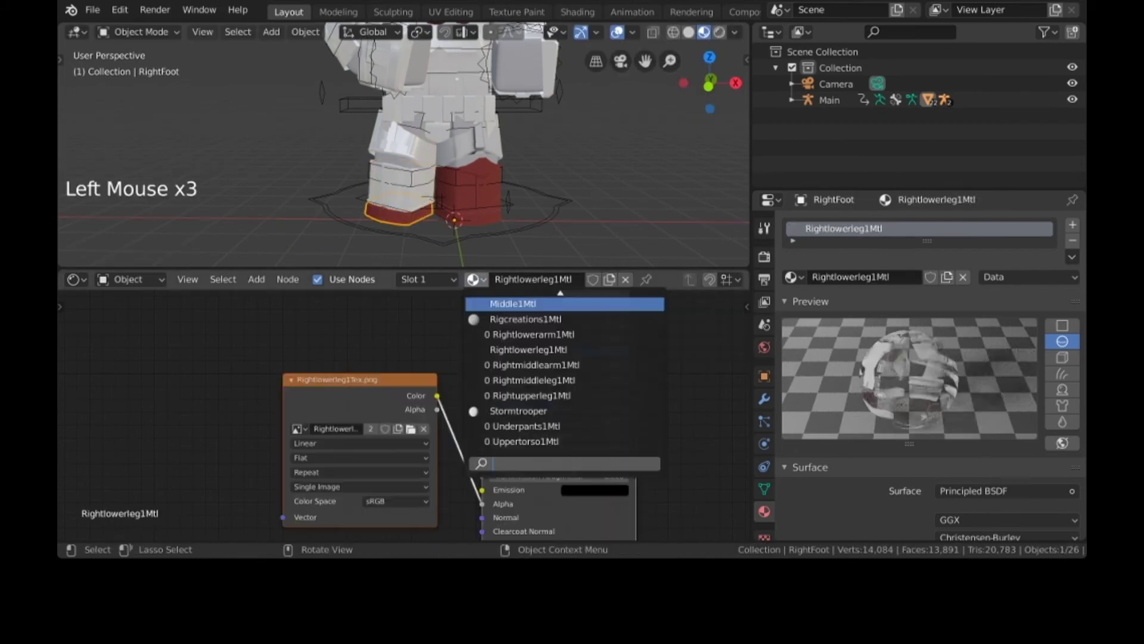
type("st")
left_click(517, 304)
Step: Assign the Stormtrooper material to the left lower leg and the left foot
left_click(471, 187)
left_click(476, 279)
type("st")
left_click(513, 304)
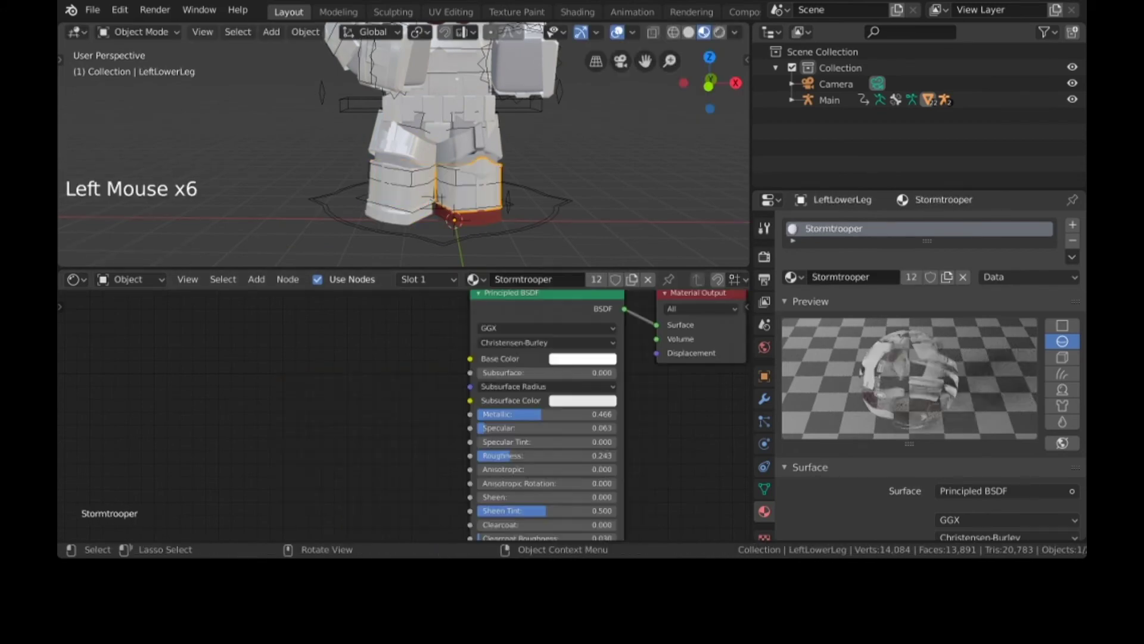
left_click(474, 218)
left_click(476, 279)
type("st")
left_click(513, 304)
Step: Replace the image texture in the ShockHelm's Helmet1Mtl material with the StormHelm1Tex image, filtering the files by "storm"
middle_click_drag(482, 166, 507, 258, "shift")
left_click(469, 72)
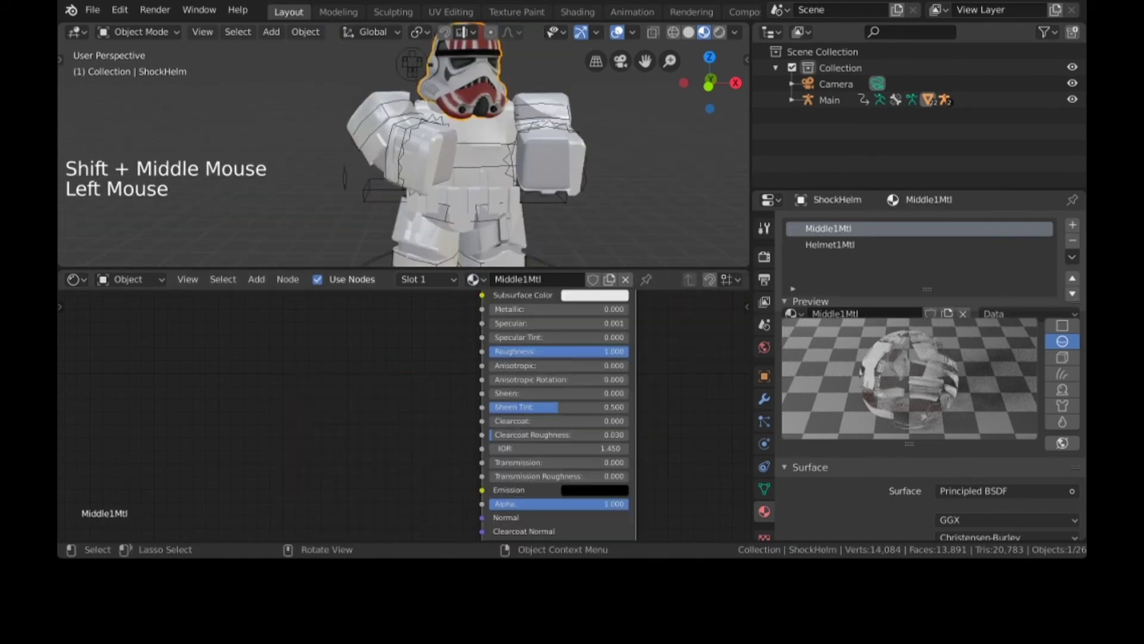
middle_click_drag(525, 310, 493, 492)
left_click(830, 245)
middle_click_drag(429, 322, 431, 400)
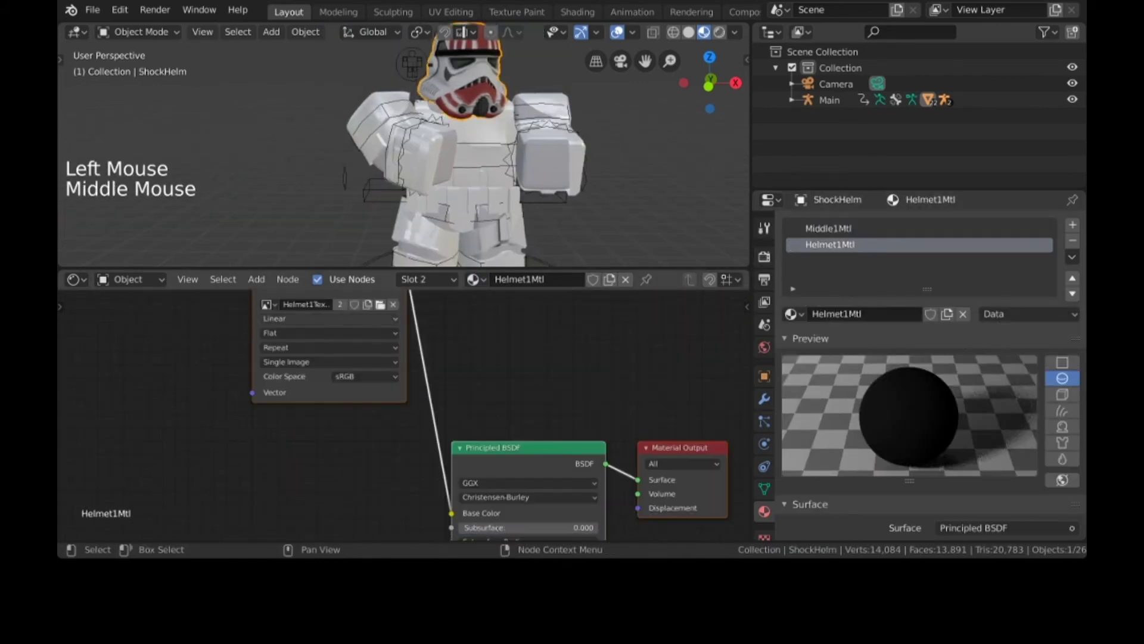
left_click(376, 302)
left_click(286, 93)
left_click(228, 33)
left_click(1037, 33)
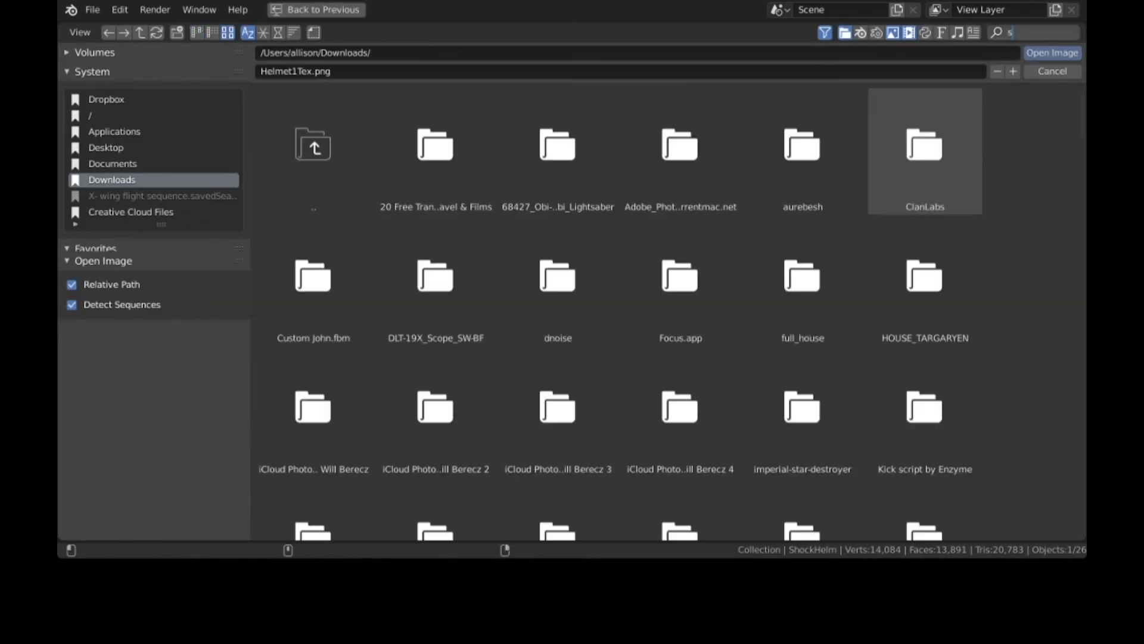
type("storm")
key("Return")
double_click(681, 277)
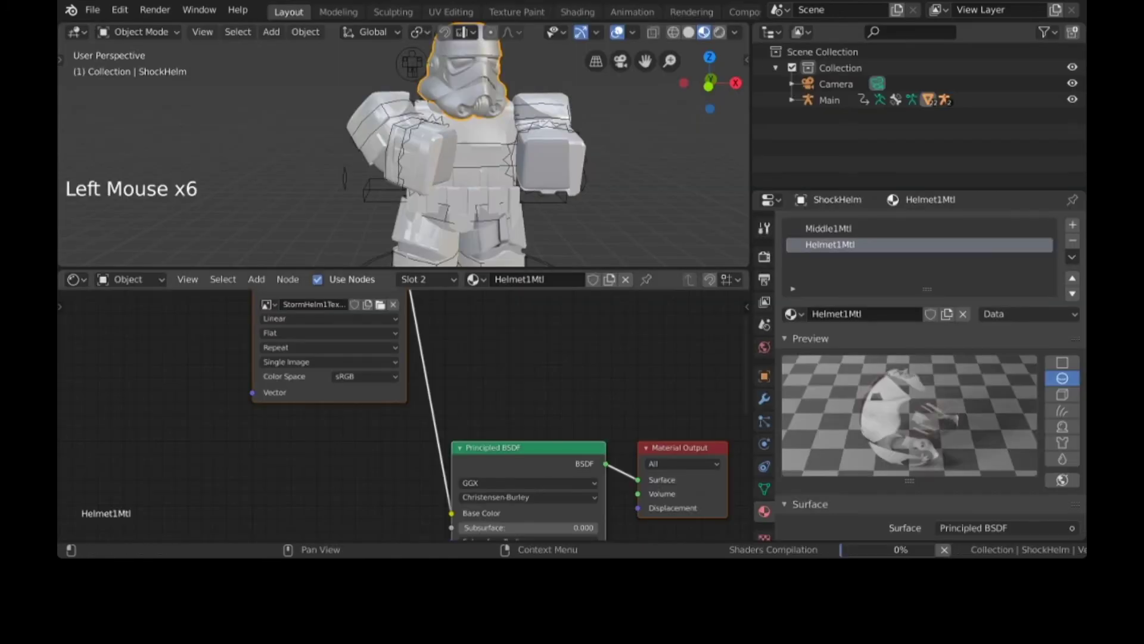
middle_click(656, 334)
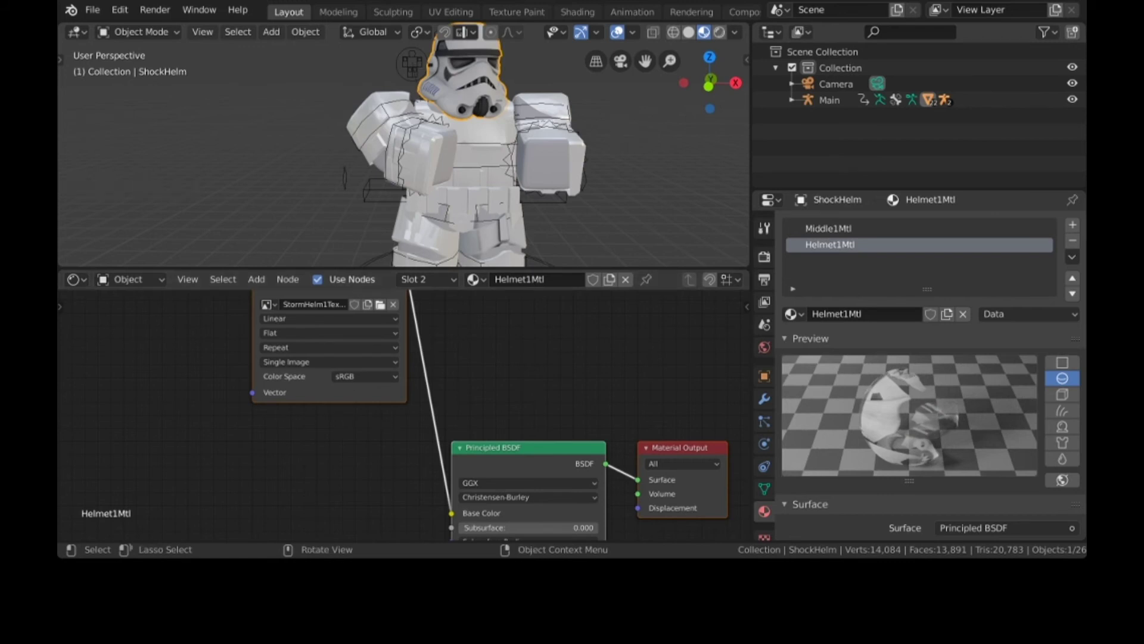
Step: Move the left lower arm about -0.034 m along the global X axis
left_click(547, 163)
key("g")
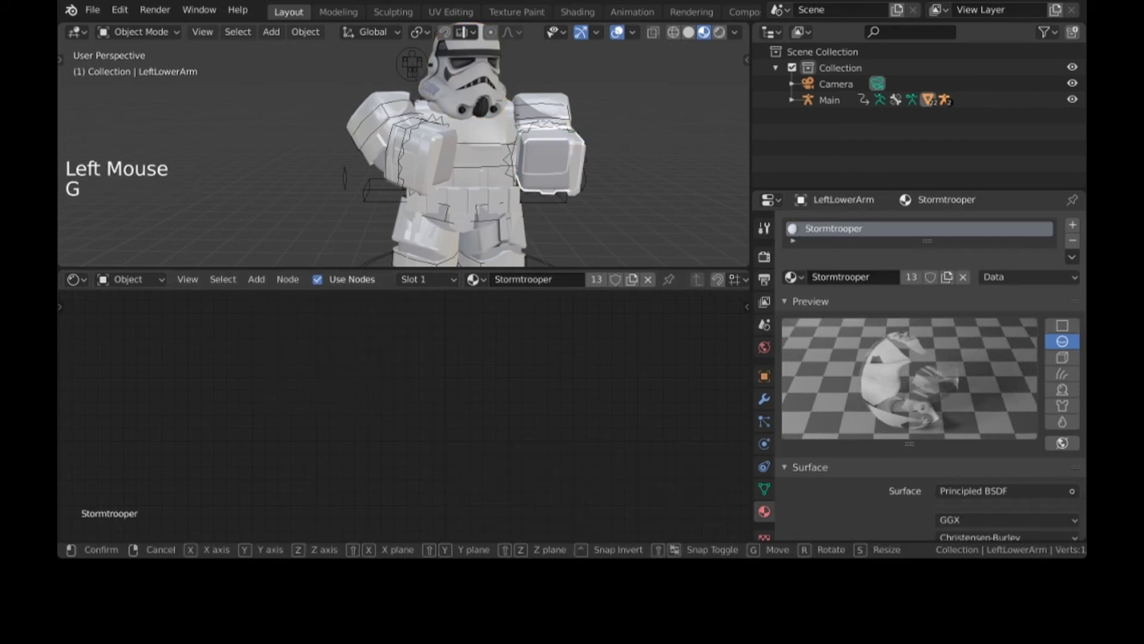
key("x")
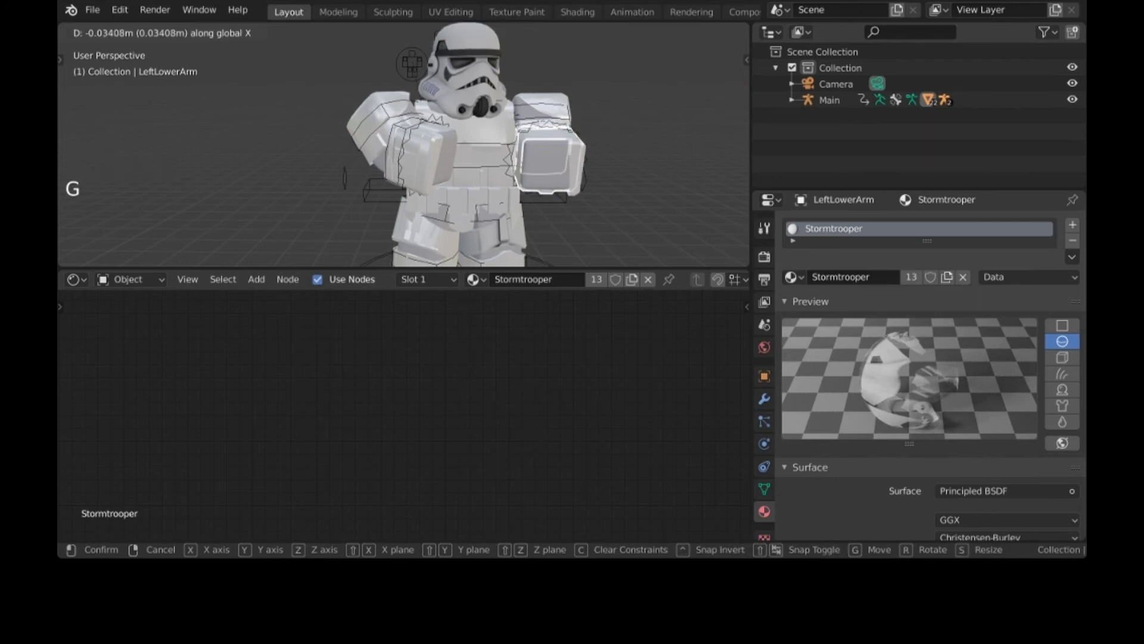
left_click(539, 162)
Step: Assign the Stormtrooper material to the left upper leg
middle_click_drag(539, 162, 405, 196)
middle_click_drag(405, 197, 436, 124, "shift")
left_click(436, 123)
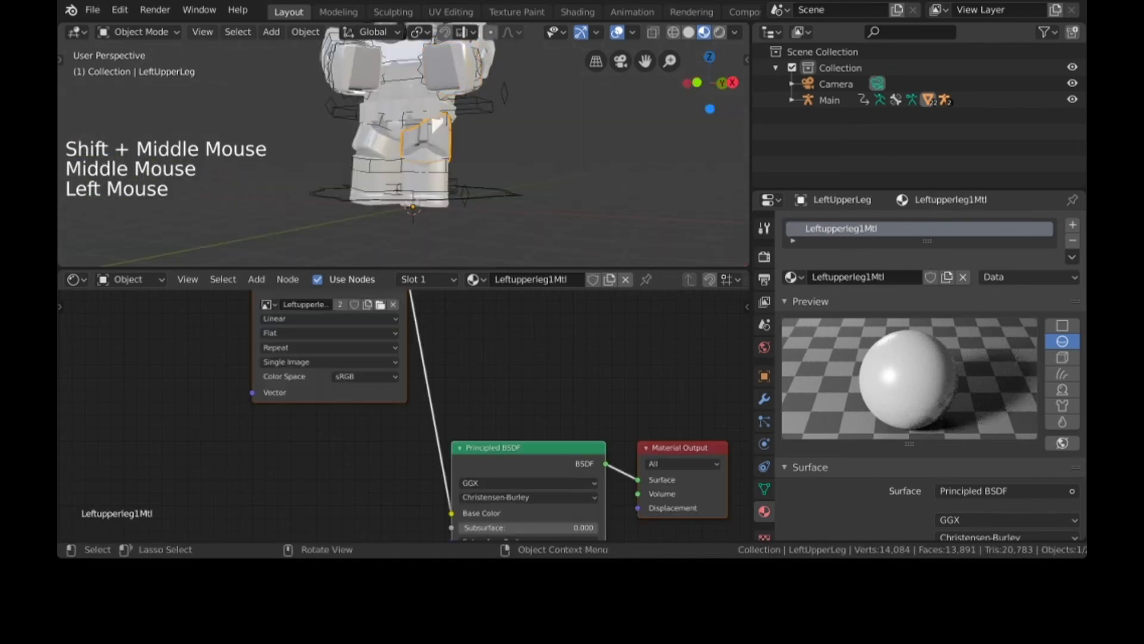
left_click(473, 279)
type("st")
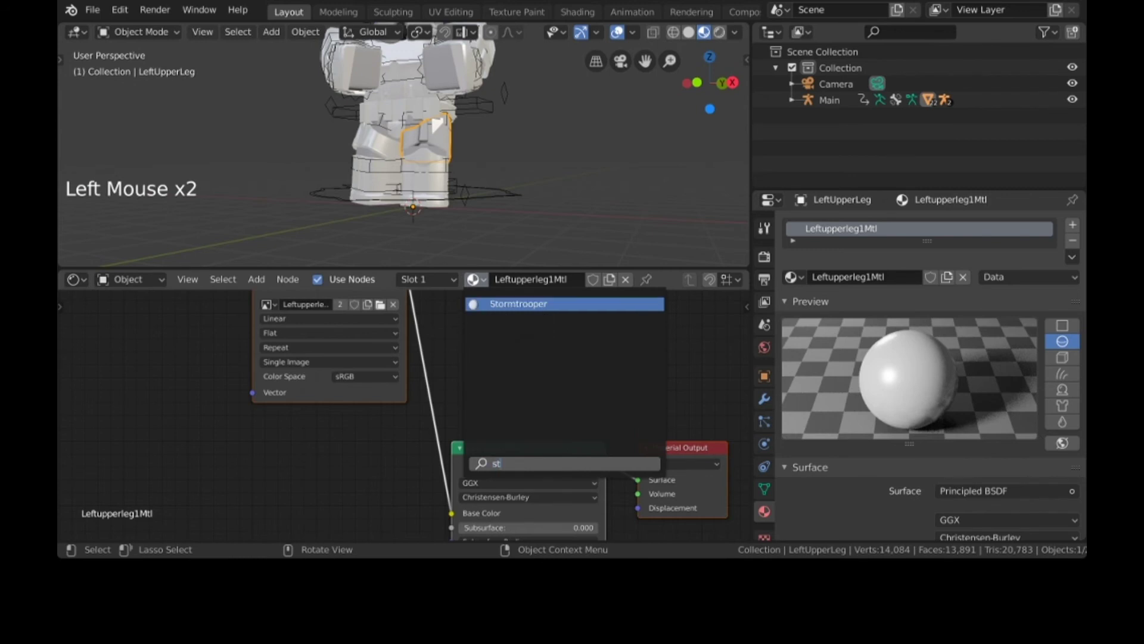
key("Return")
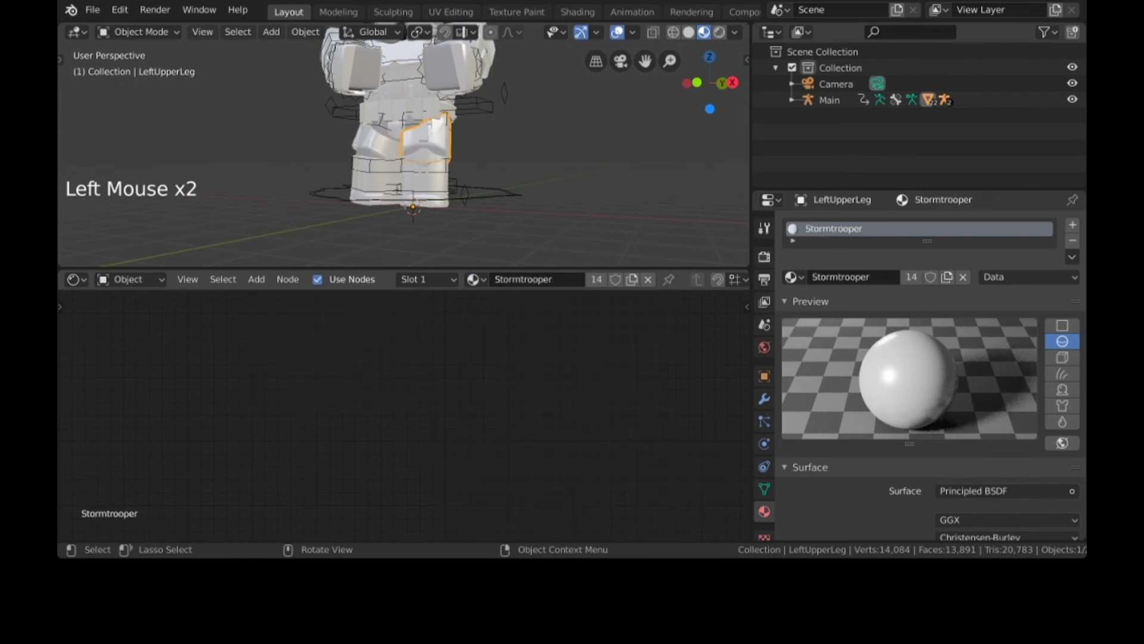
Step: Delete all nodes from the left arm mesh's Rigcreations1Mtl material and add a Material Output node
middle_click_drag(411, 149, 431, 234, "shift")
left_click(473, 161)
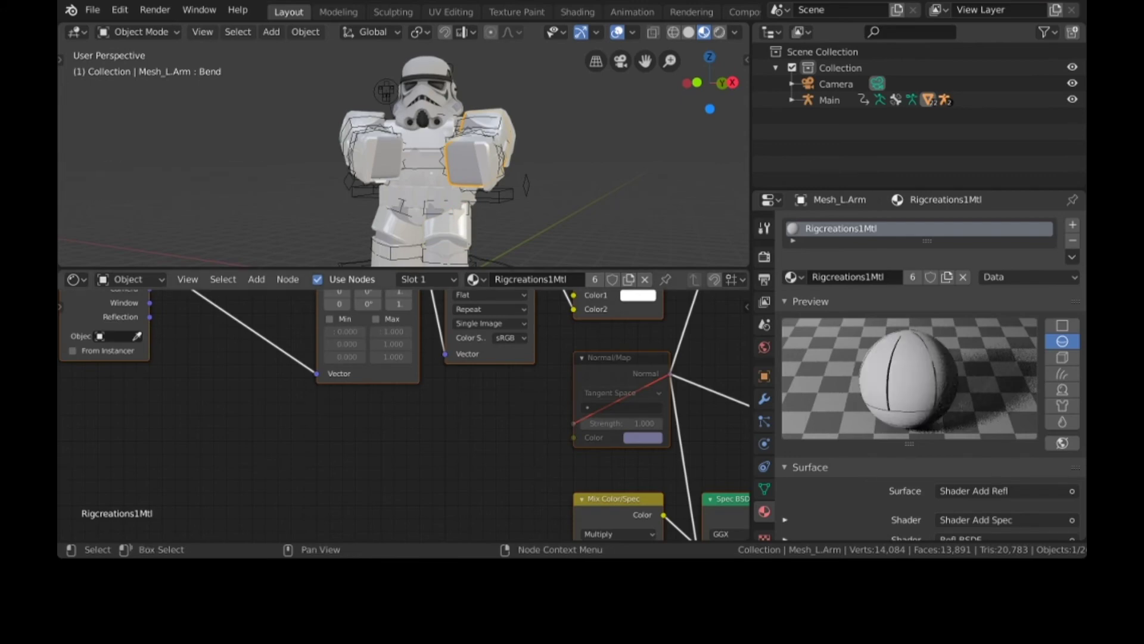
key("x")
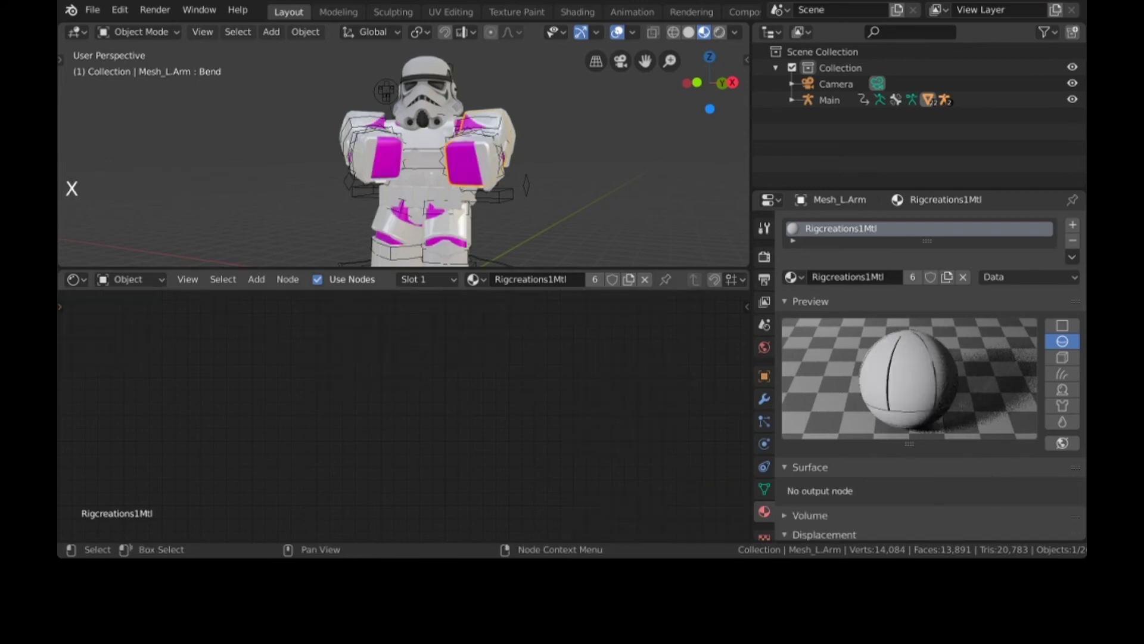
key("shift+a")
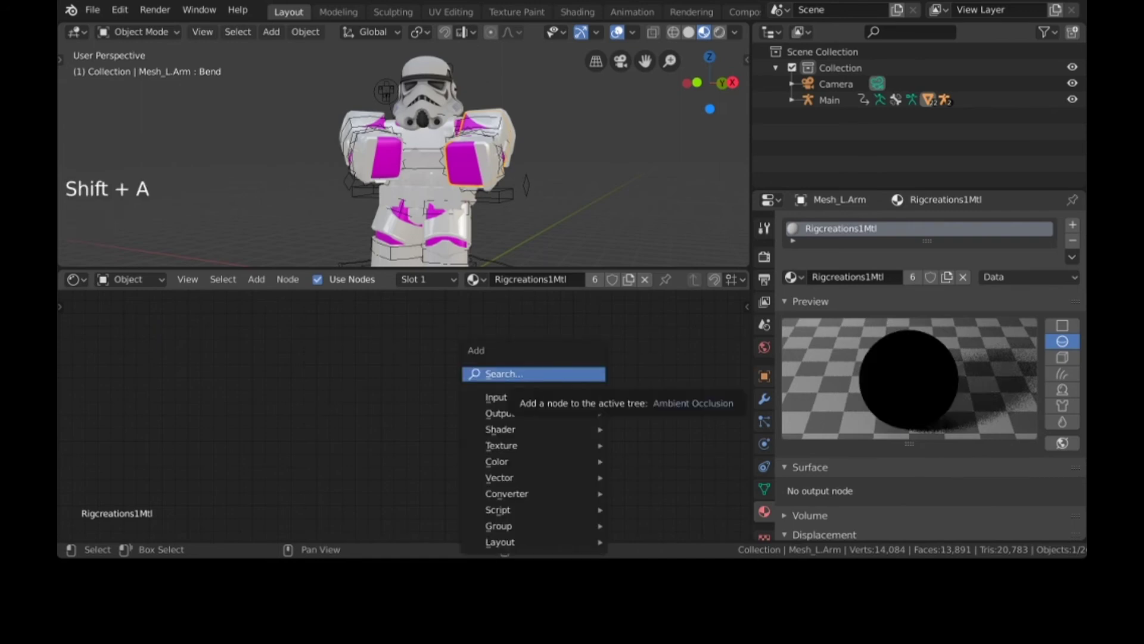
mouse_move(499, 413)
left_click(677, 429)
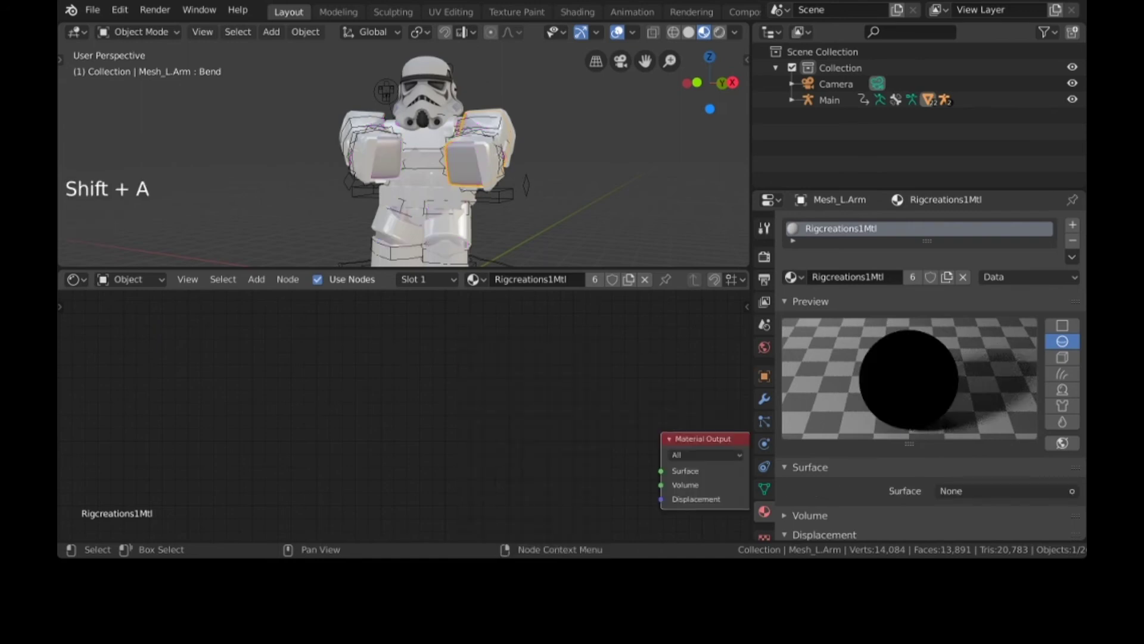
left_click(428, 452)
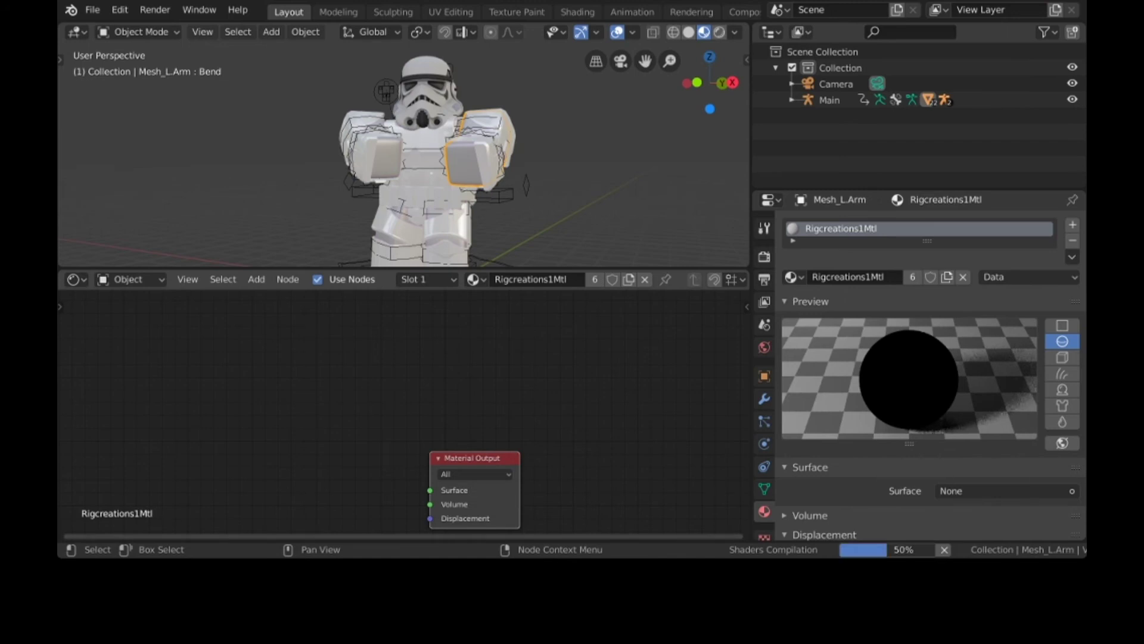
Step: Add a Principled BSDF shader to Rigcreations1Mtl and connect it to the Material Output's Surface input
key("shift+a")
mouse_move(280, 429)
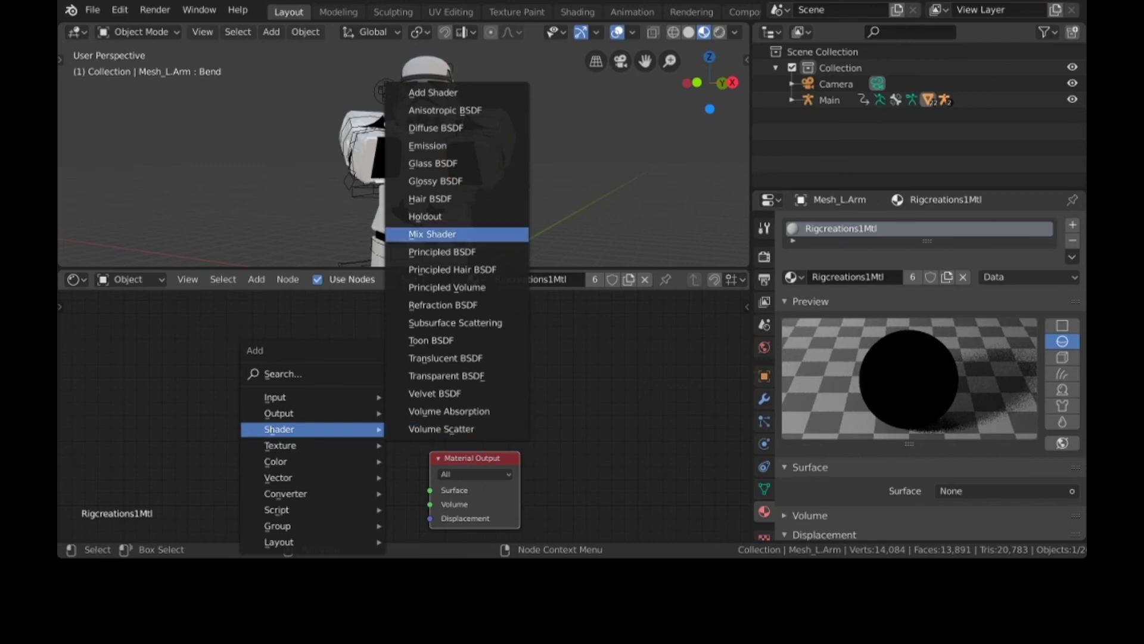
left_click(442, 252)
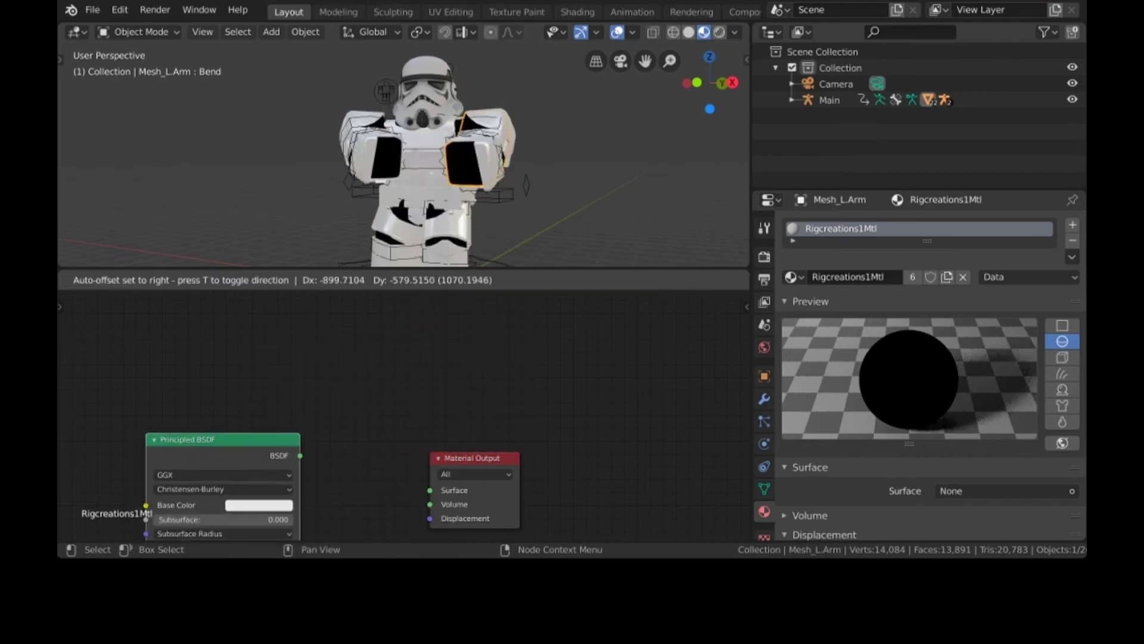
left_click(156, 437)
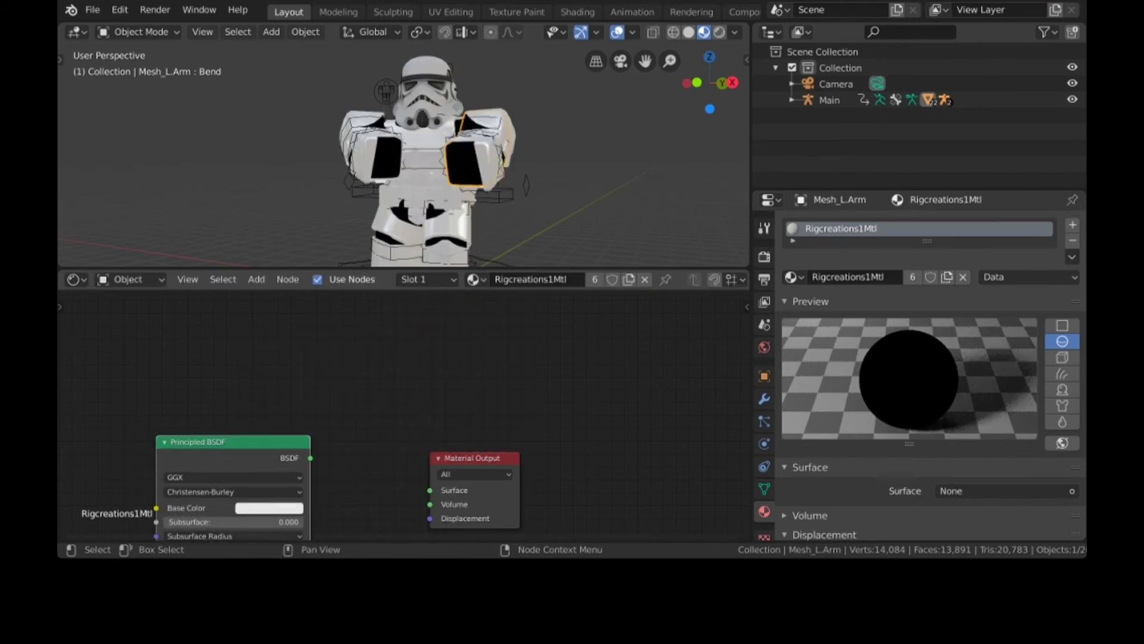
left_click_drag(311, 458, 430, 490)
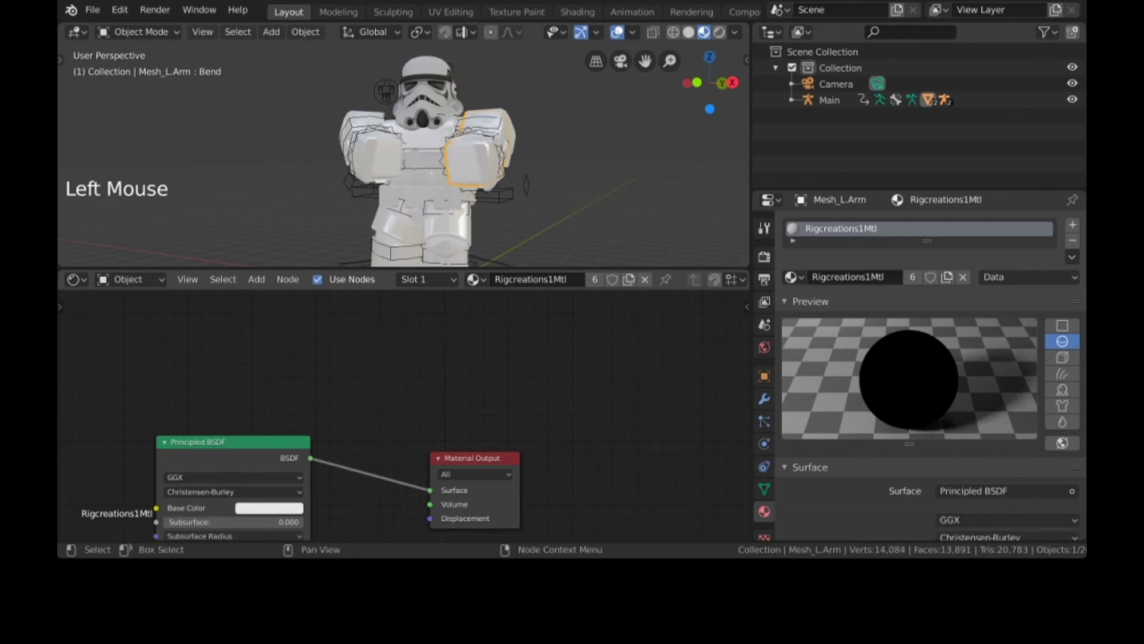
Step: Give the Rigcreations1Mtl shader a black base color, a roughness of 0.391 and a metallic value of 0.182
middle_click_drag(381, 388, 573, 322)
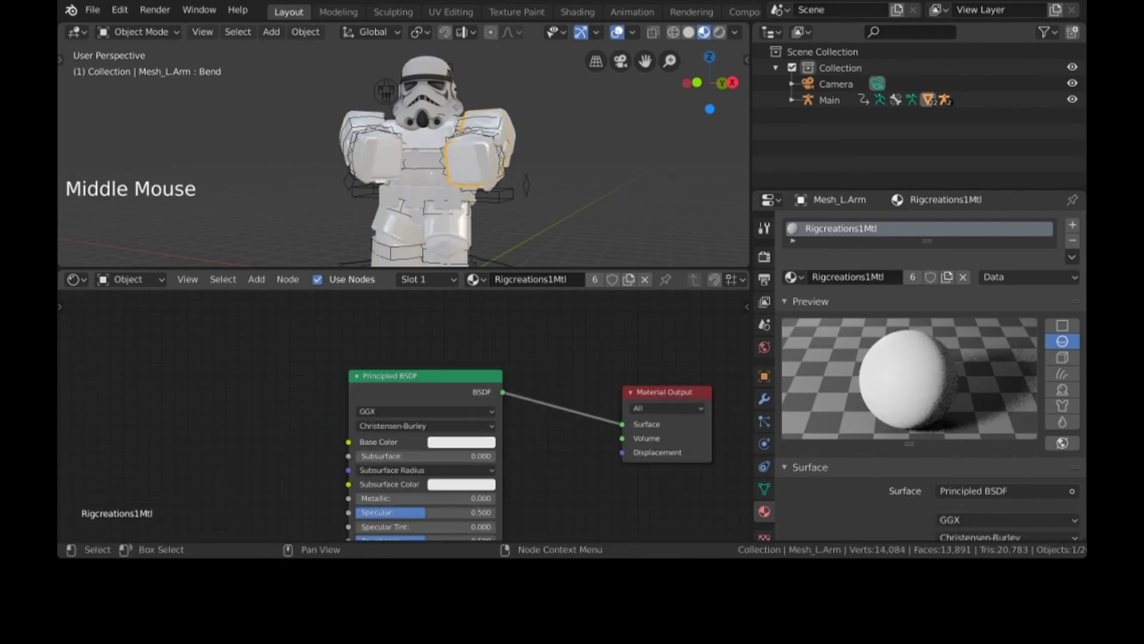
left_click(461, 441)
left_click_drag(538, 266, 538, 353)
left_click(461, 442)
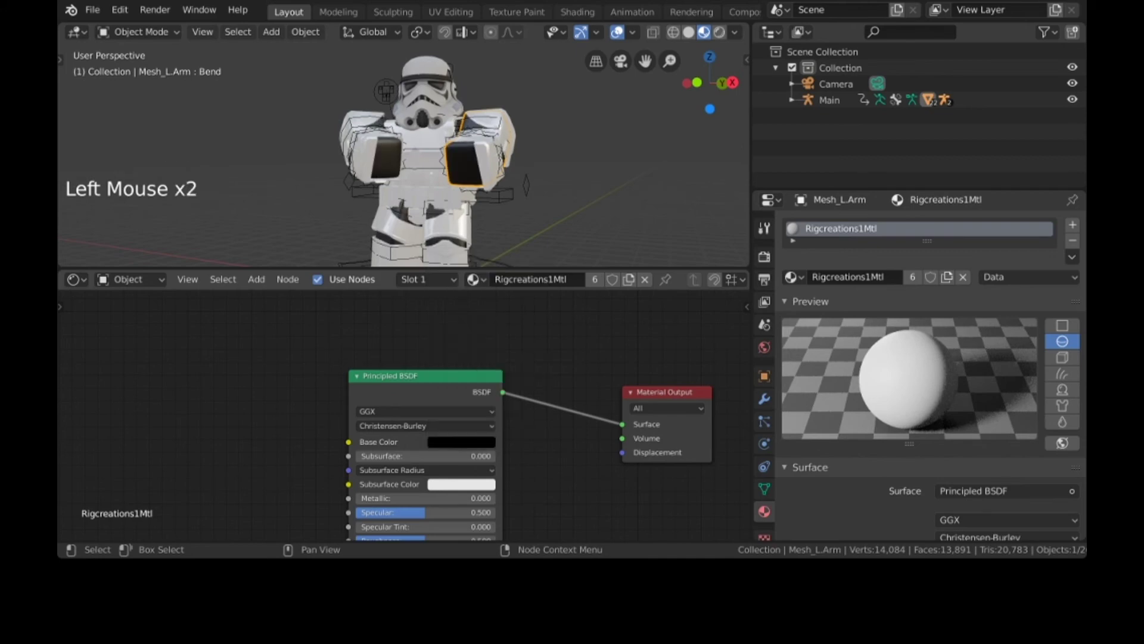
middle_click_drag(417, 387, 438, 293)
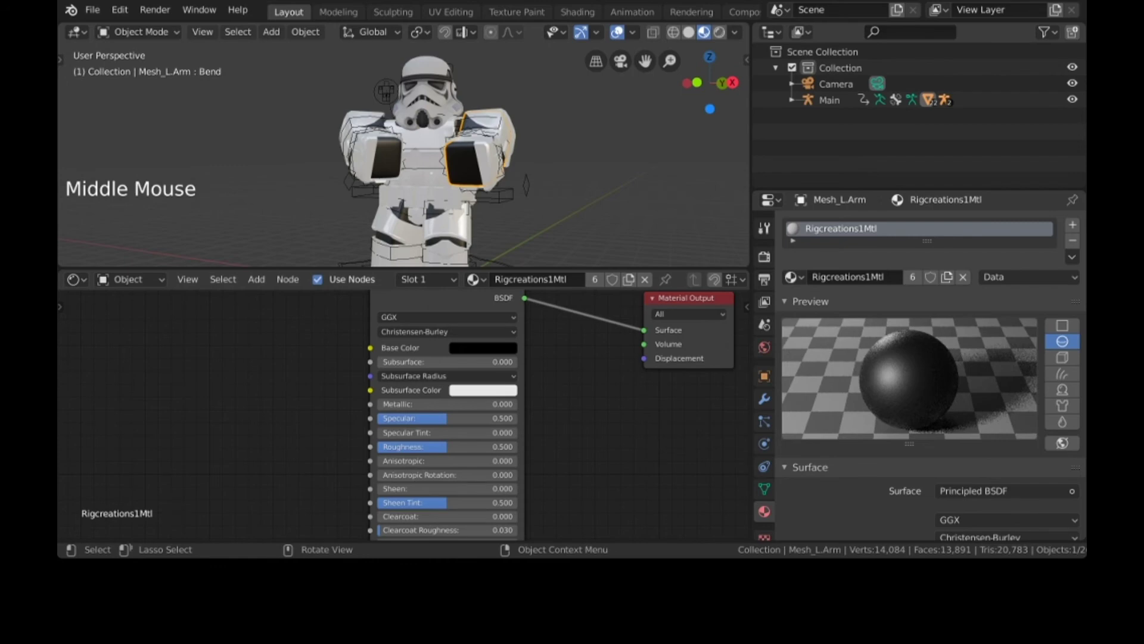
left_click_drag(447, 446, 430, 447)
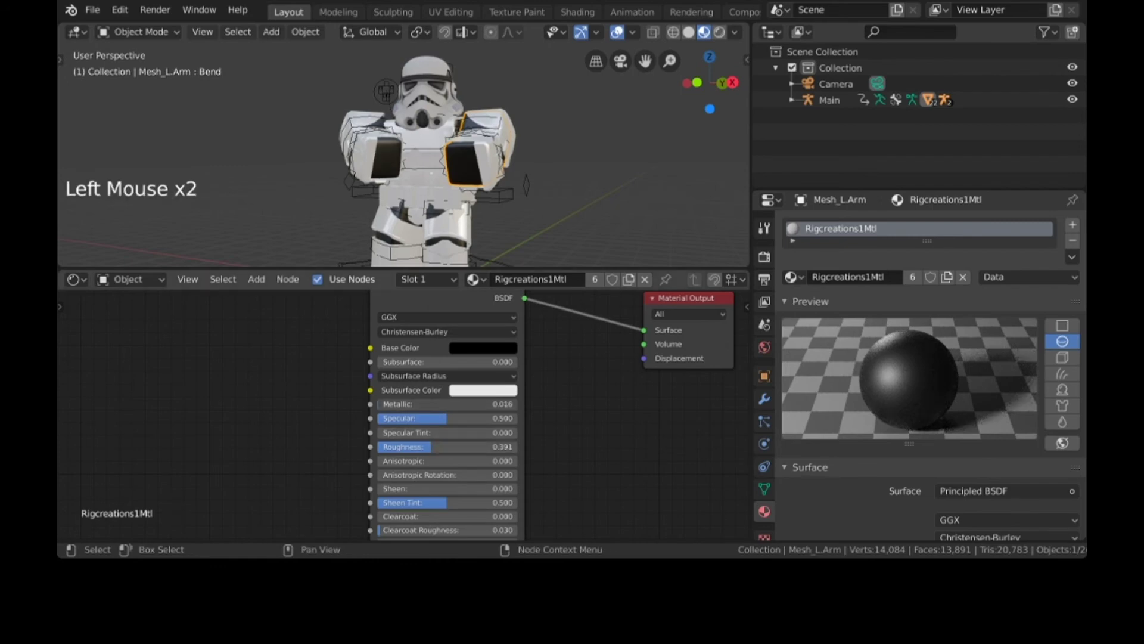
left_click_drag(379, 404, 402, 404)
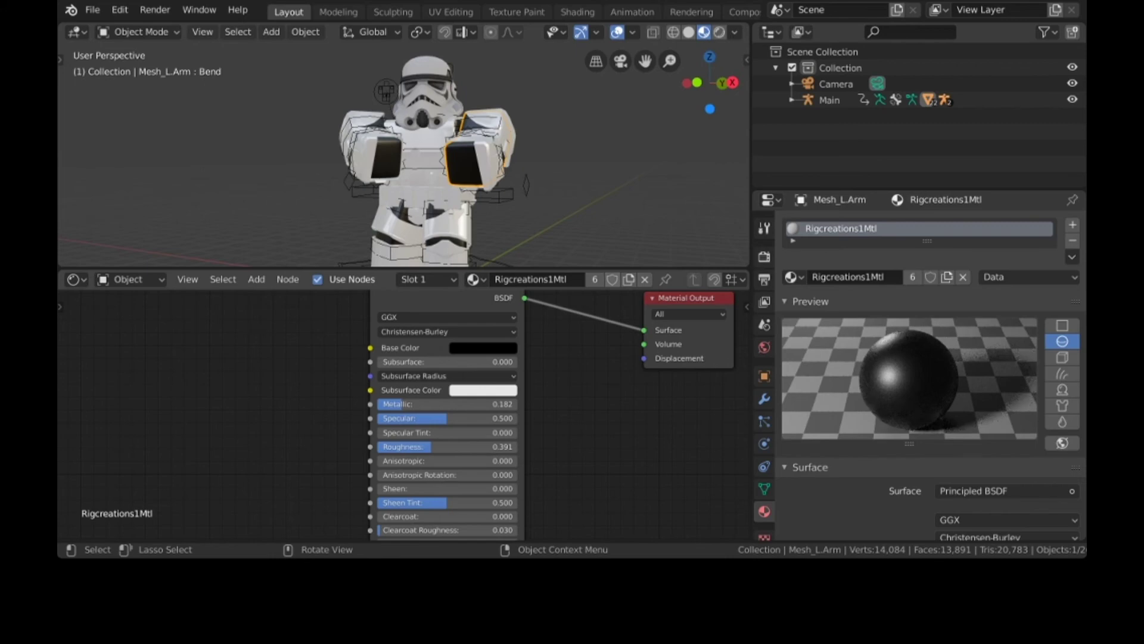
Step: Enlarge the 3D viewport, switch it to rendered shading and deselect the arm mesh
mouse_move(406, 267)
left_mouse_down()
mouse_move(405, 506)
mouse_move(405, 455)
left_mouse_up()
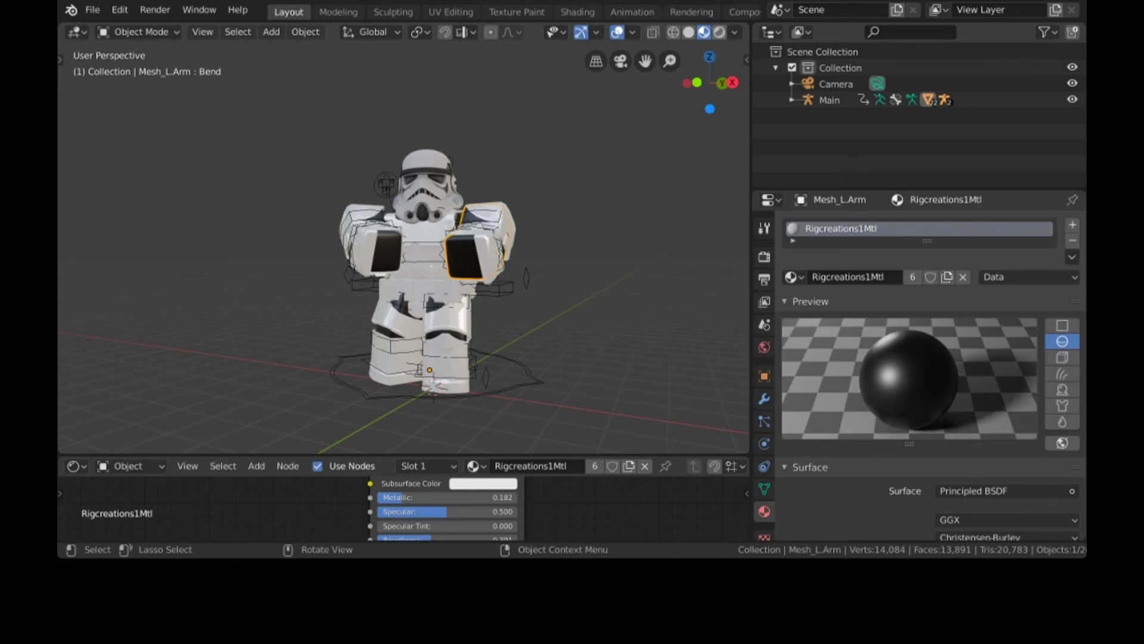
left_click(719, 32)
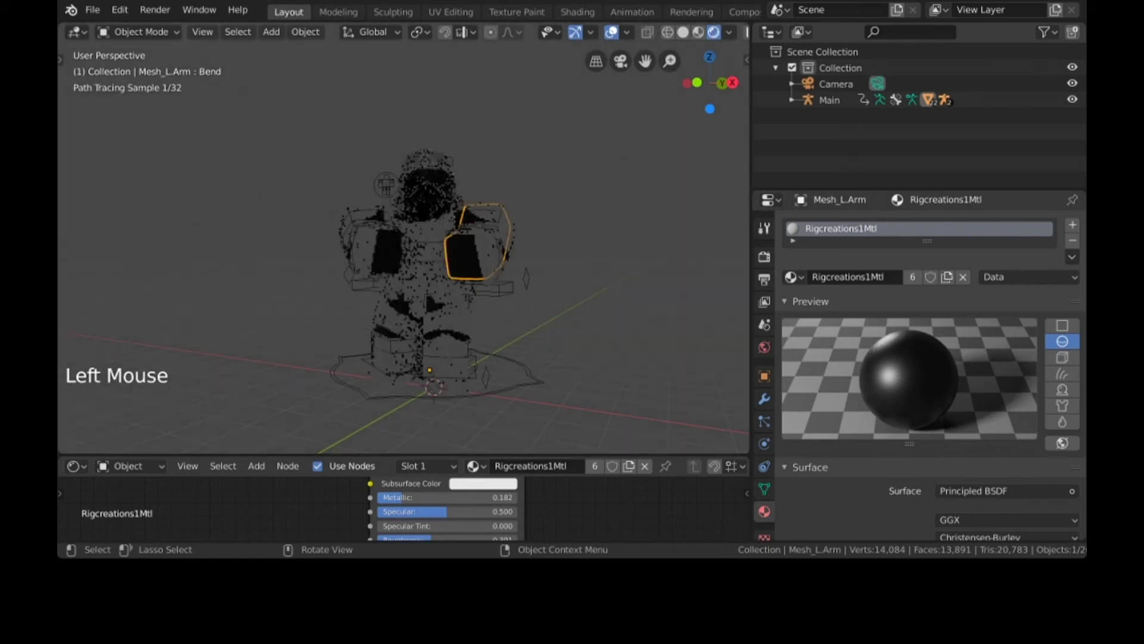
left_click(717, 32)
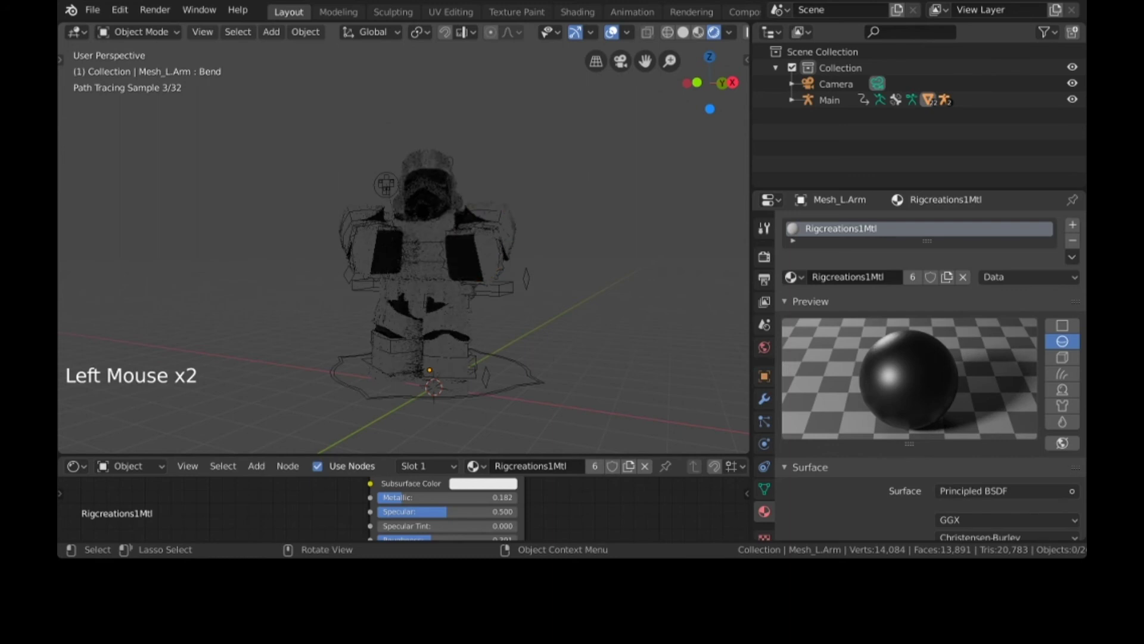
left_click(584, 197)
Step: Delete the Helmet1Tex.png image texture node from the ShockHelm's Helmet1Mtl material
left_click(427, 185)
middle_click_drag(536, 532, 525, 393)
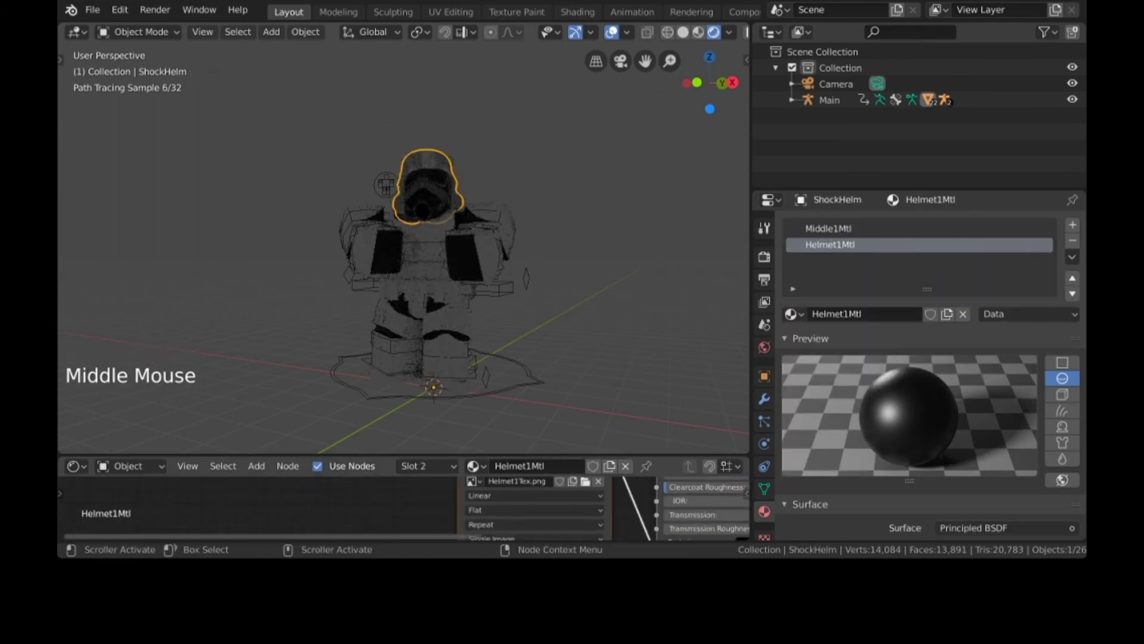
left_click(586, 481)
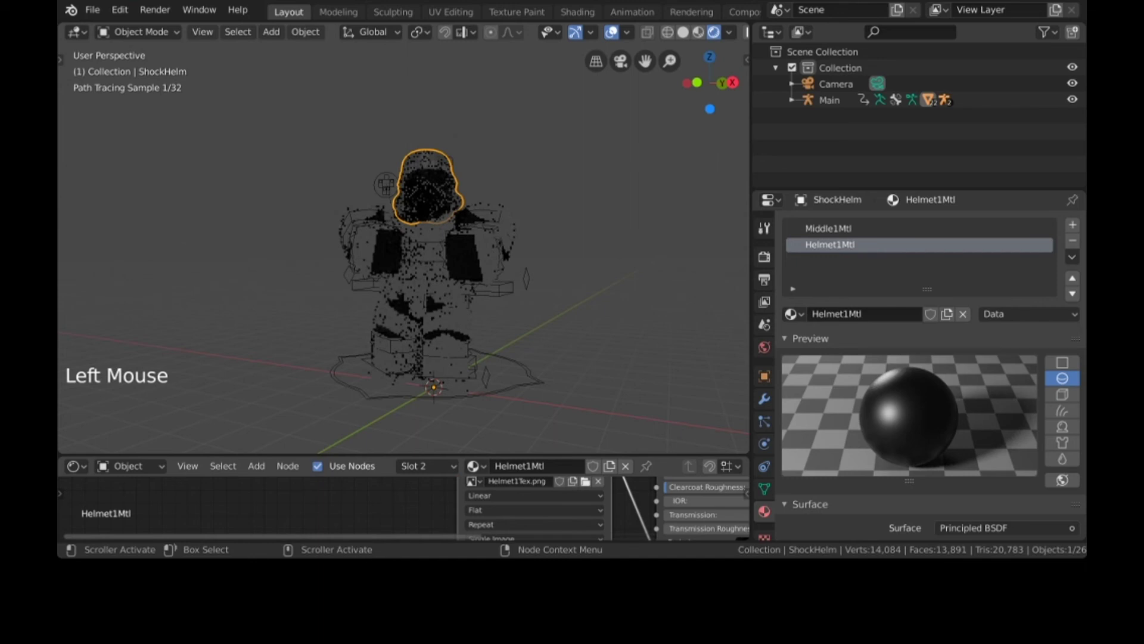
key("x")
left_click(426, 245)
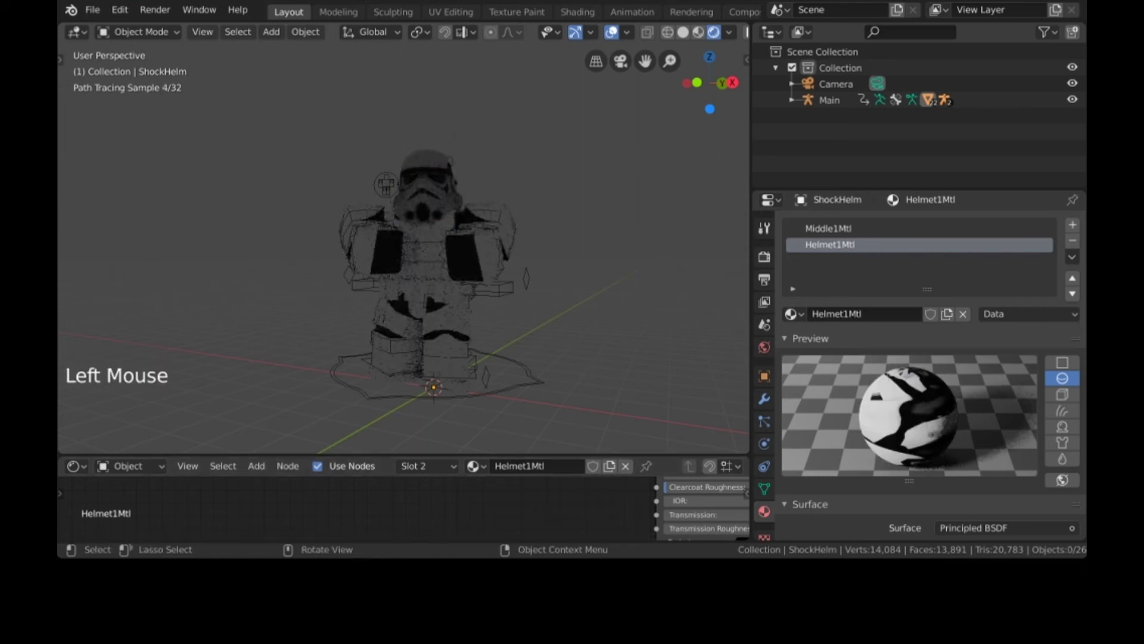
Step: Add an area light raised along the global Z axis above the helmet, scaled up to extend wider than the shoulders
middle_click_drag(426, 245, 406, 245)
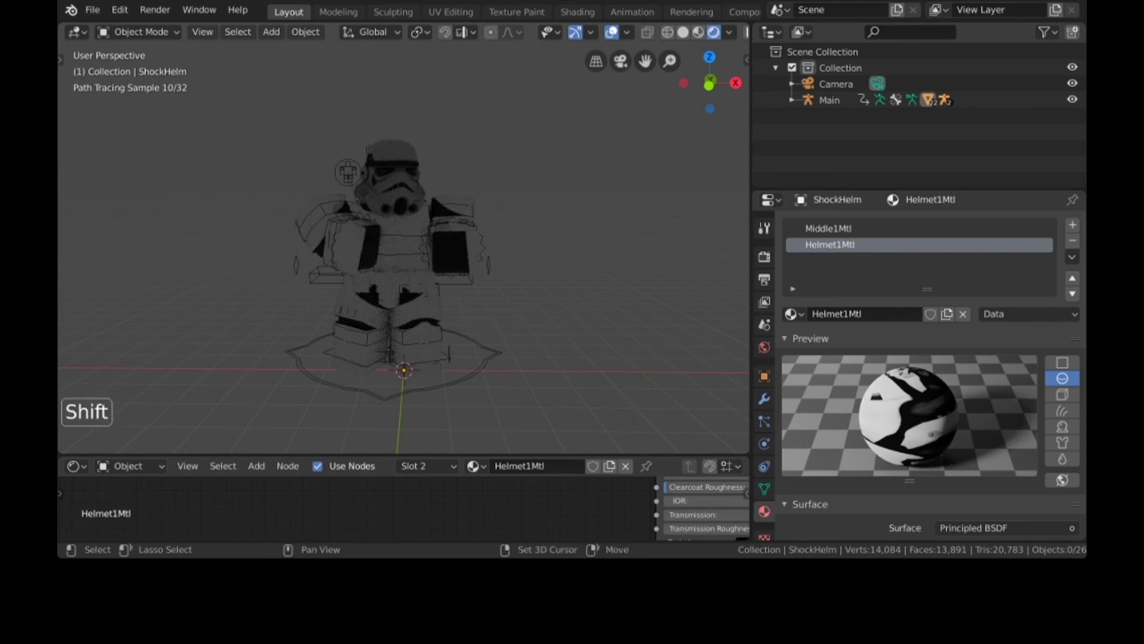
key("shift+a")
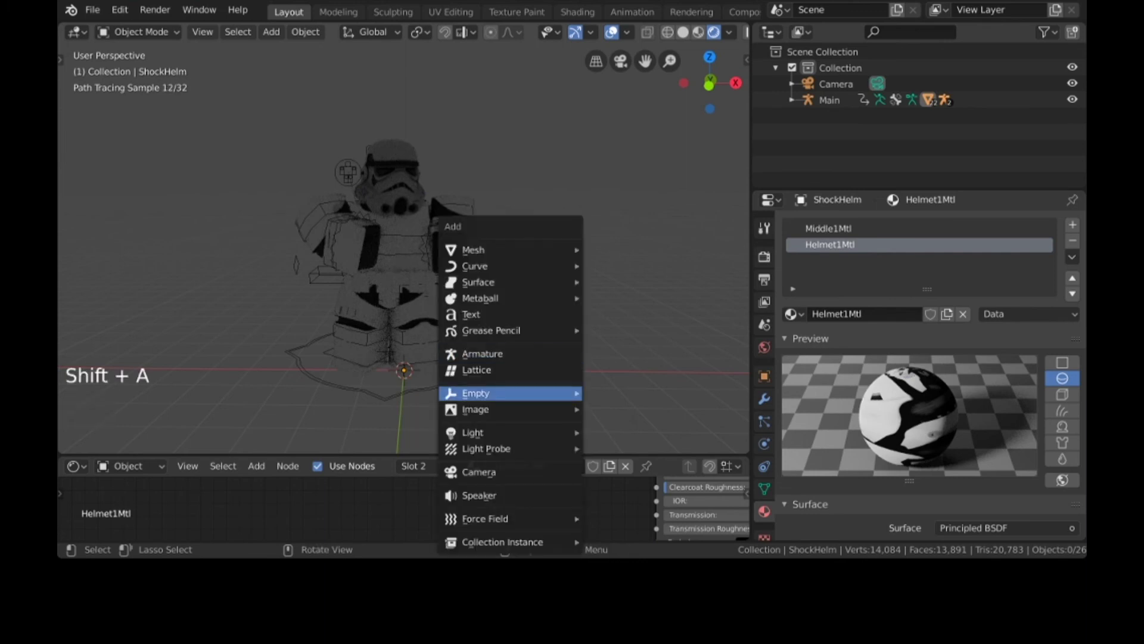
mouse_move(476, 432)
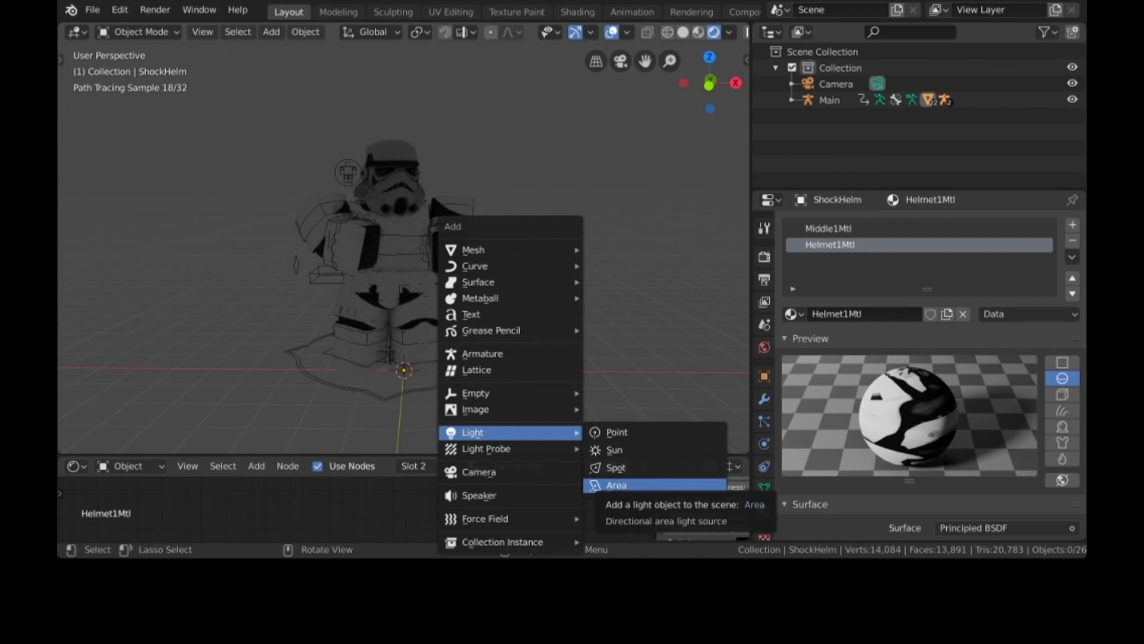
left_click(616, 485)
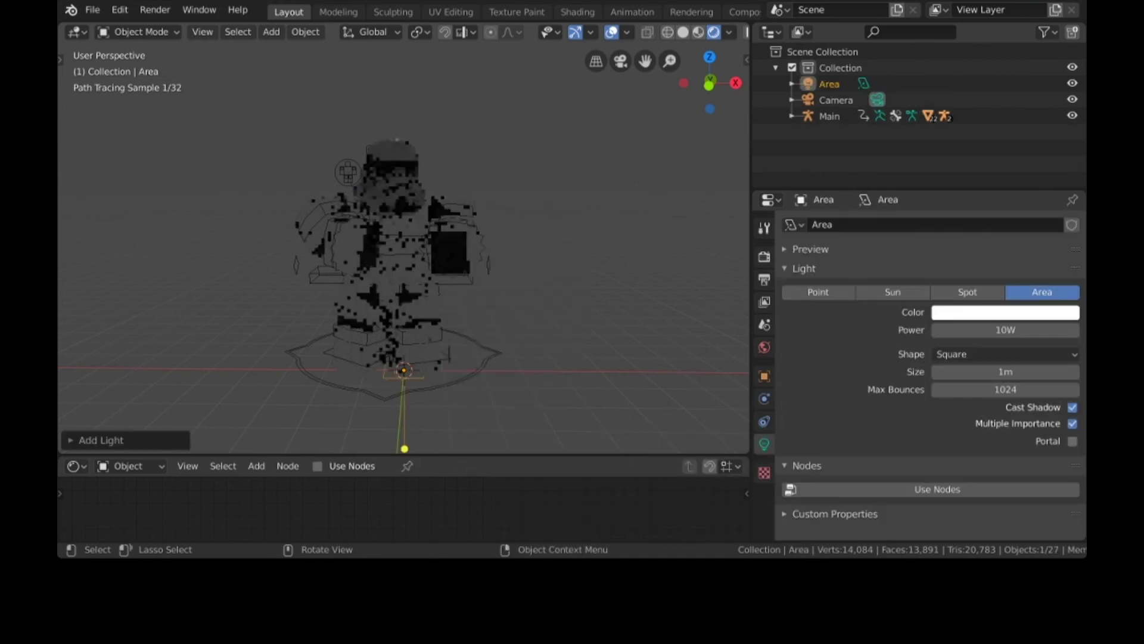
key("g")
key("z")
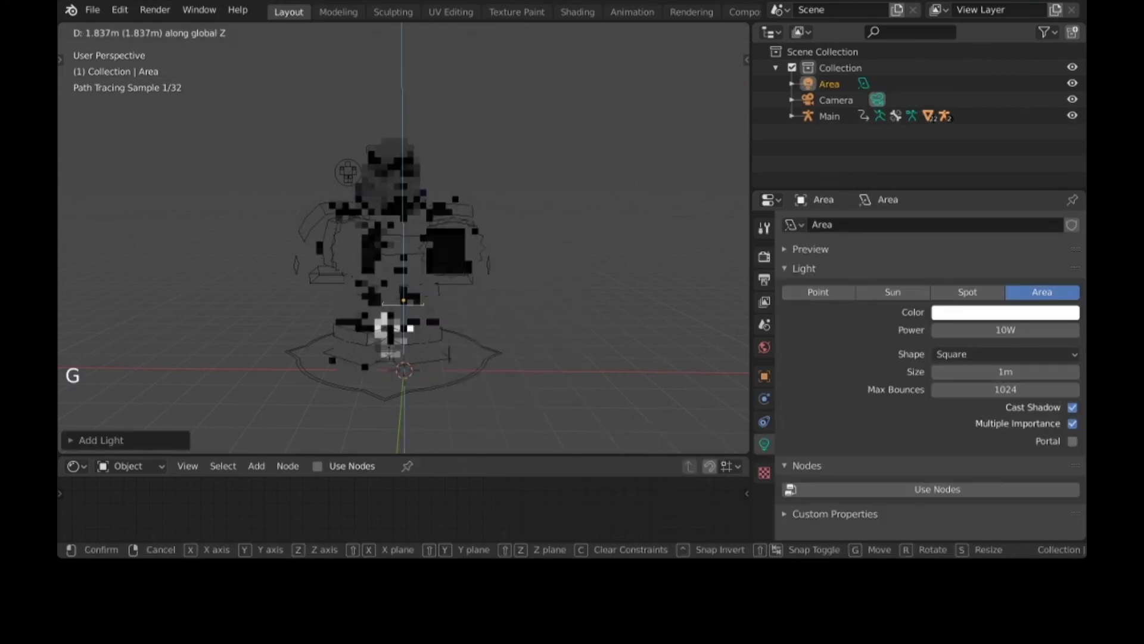
left_click(417, 205)
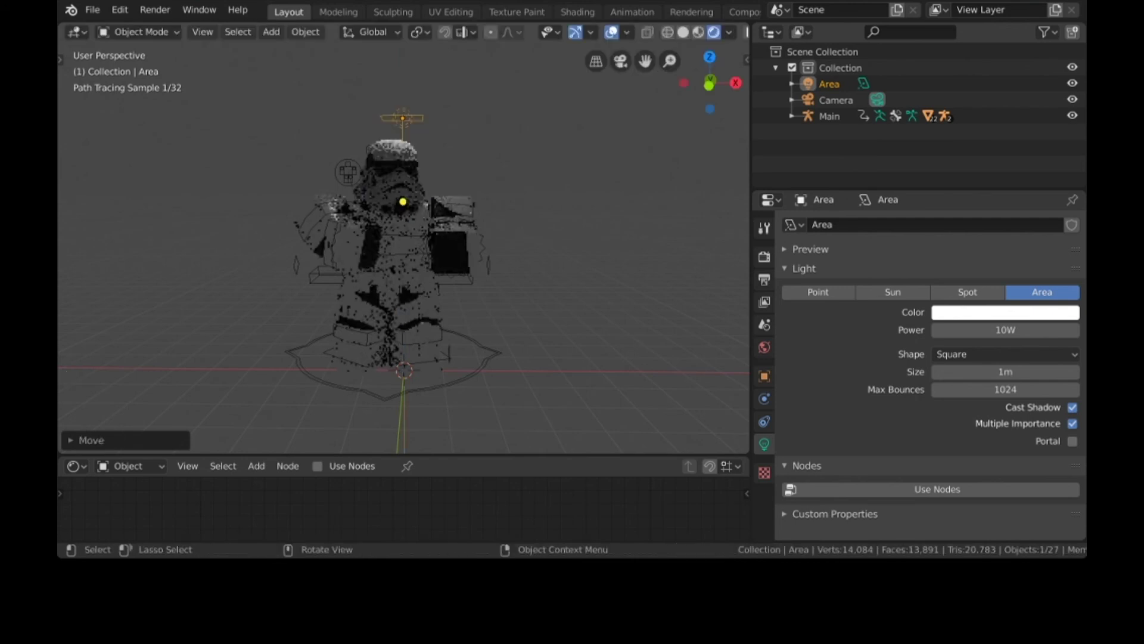
key("s")
left_click(402, 201)
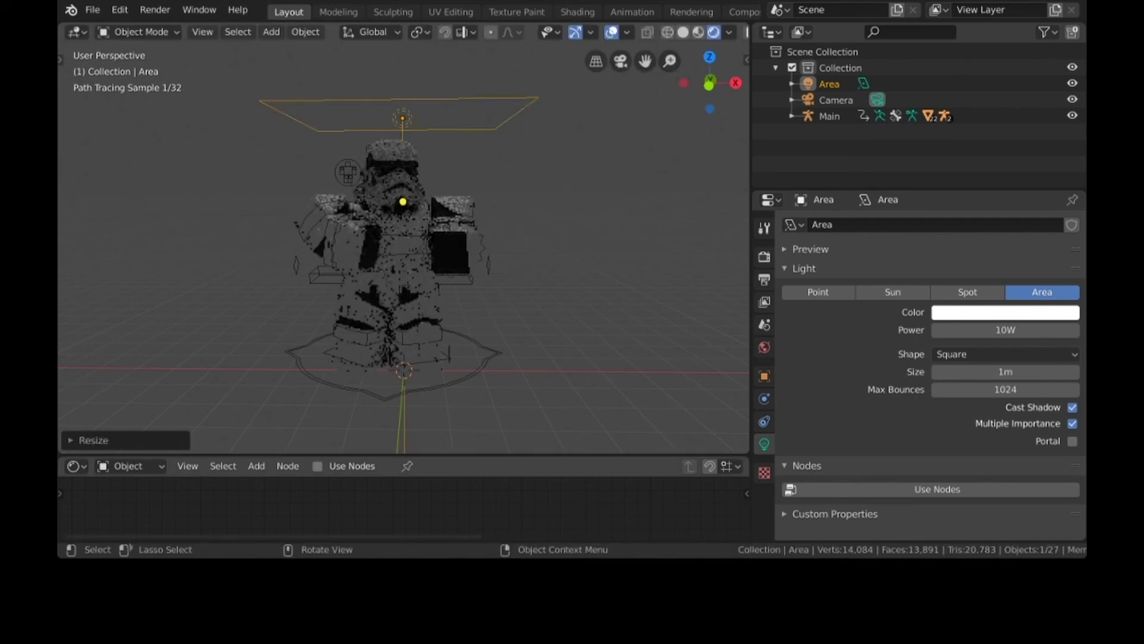
Step: Enable nodes on the area light and set its Emission strength to 5.000
left_click(938, 489)
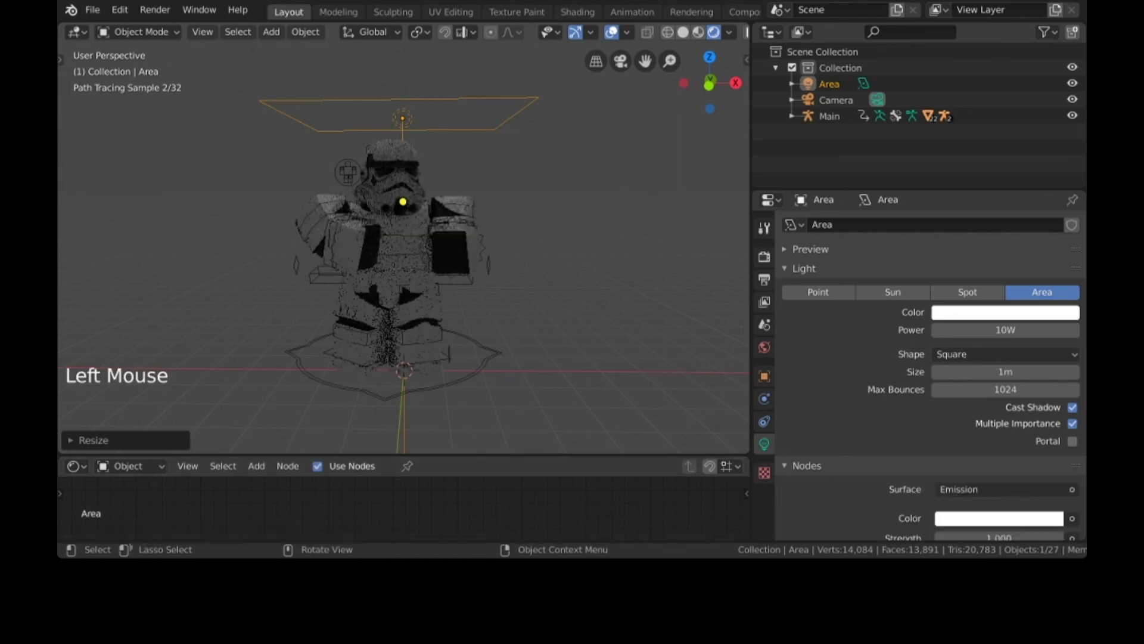
left_click_drag(405, 455, 405, 331)
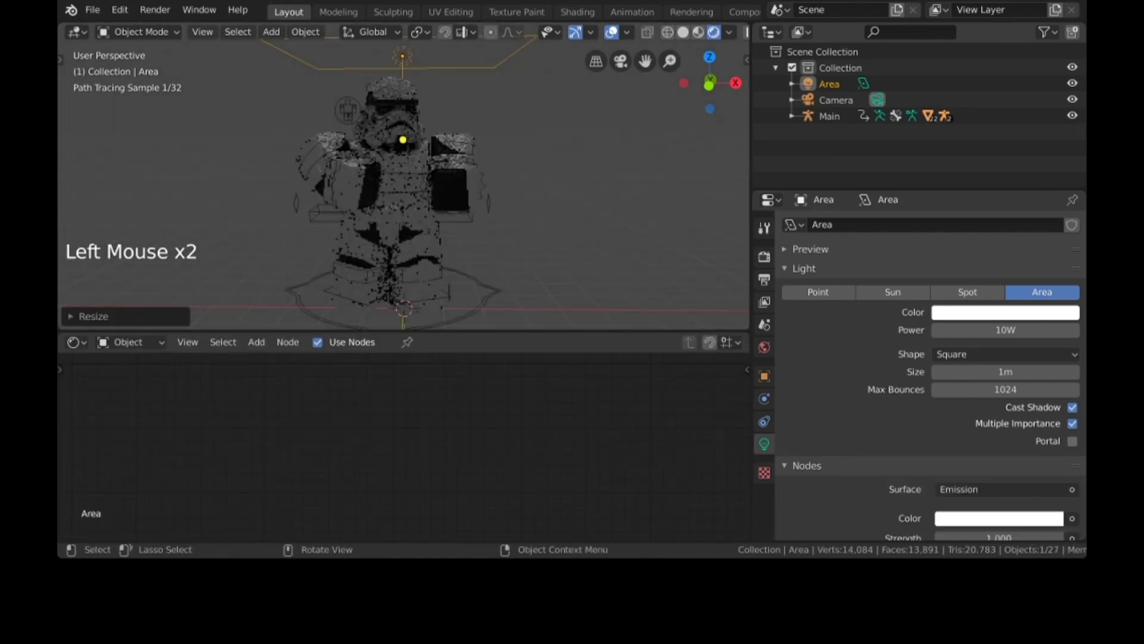
scroll(405, 417, "down", 2)
scroll(405, 417, "up", 3)
scroll(405, 417, "down", 16)
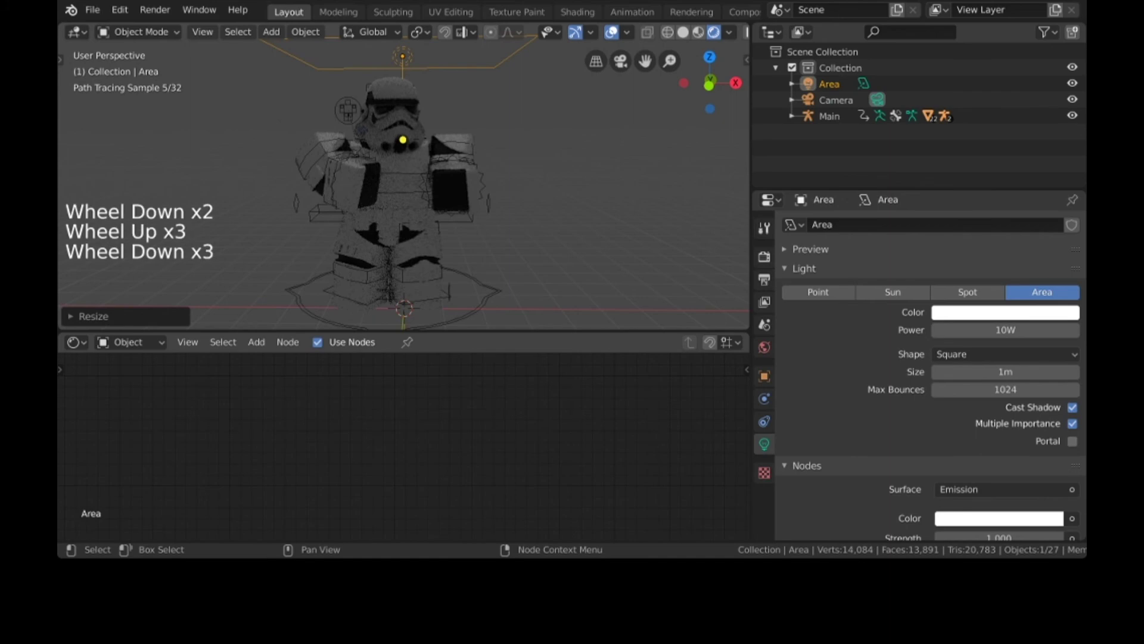
middle_click_drag(406, 418, 312, 488)
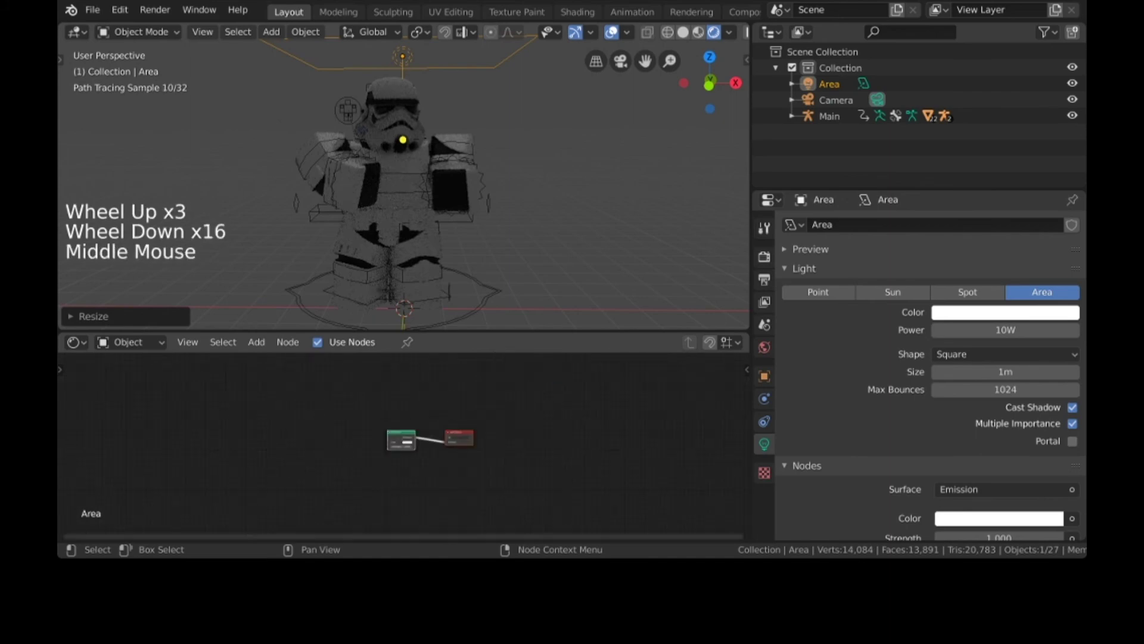
scroll(404, 444, "up", 11)
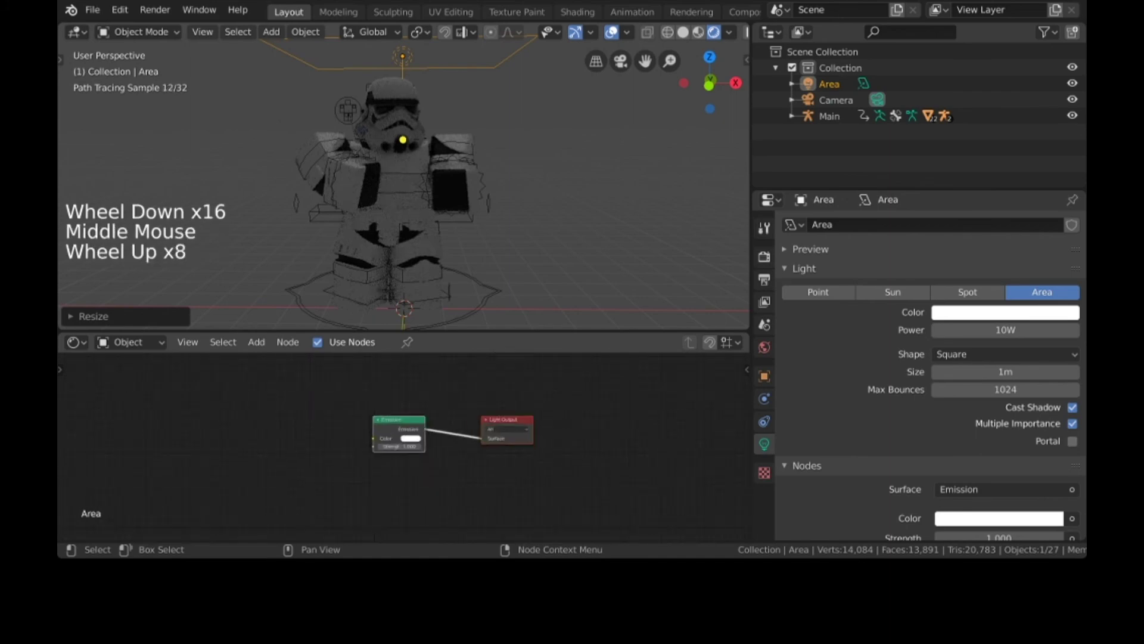
left_click(398, 446)
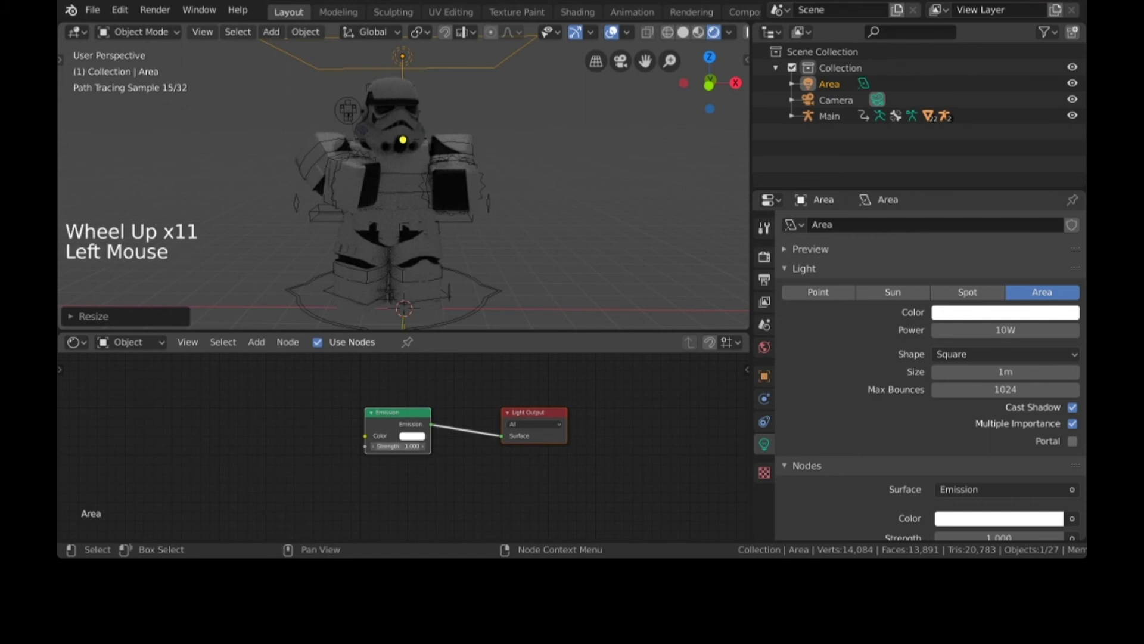
left_click_drag(398, 446, 422, 446)
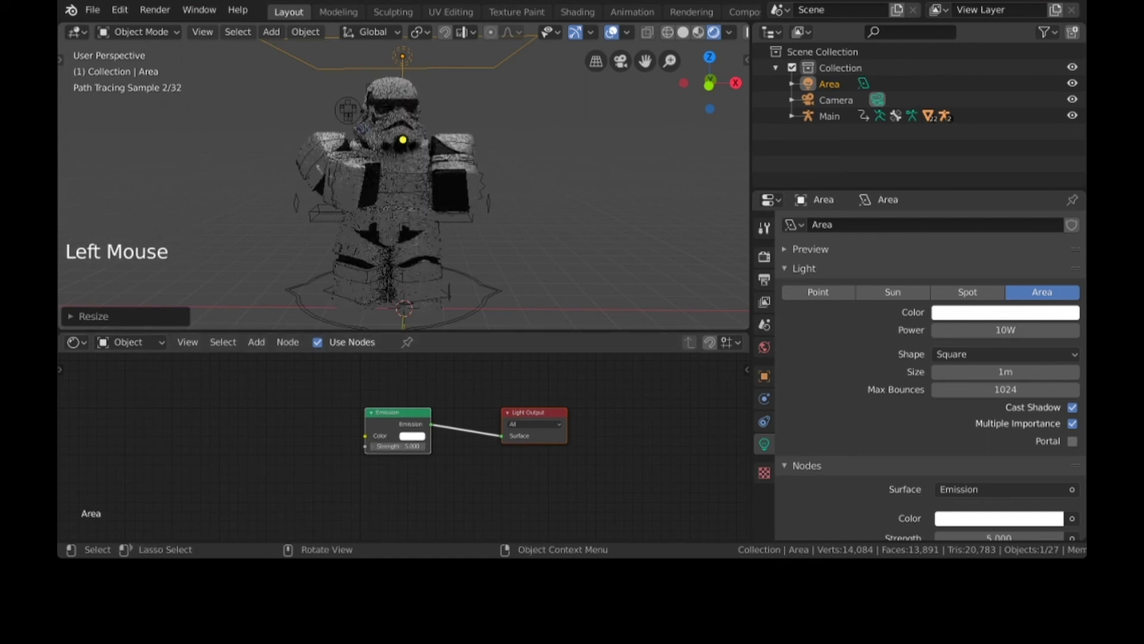
left_click(536, 220)
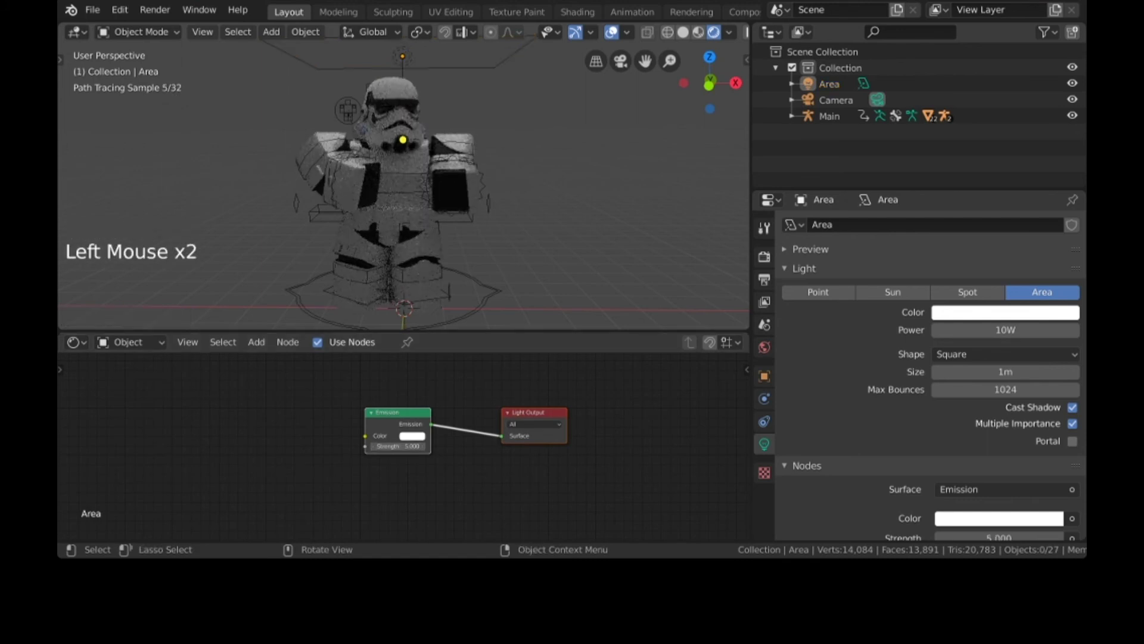
Step: Duplicate the overhead area light about 4.5 m along negative global X and aim the copy at the character
left_click(403, 57)
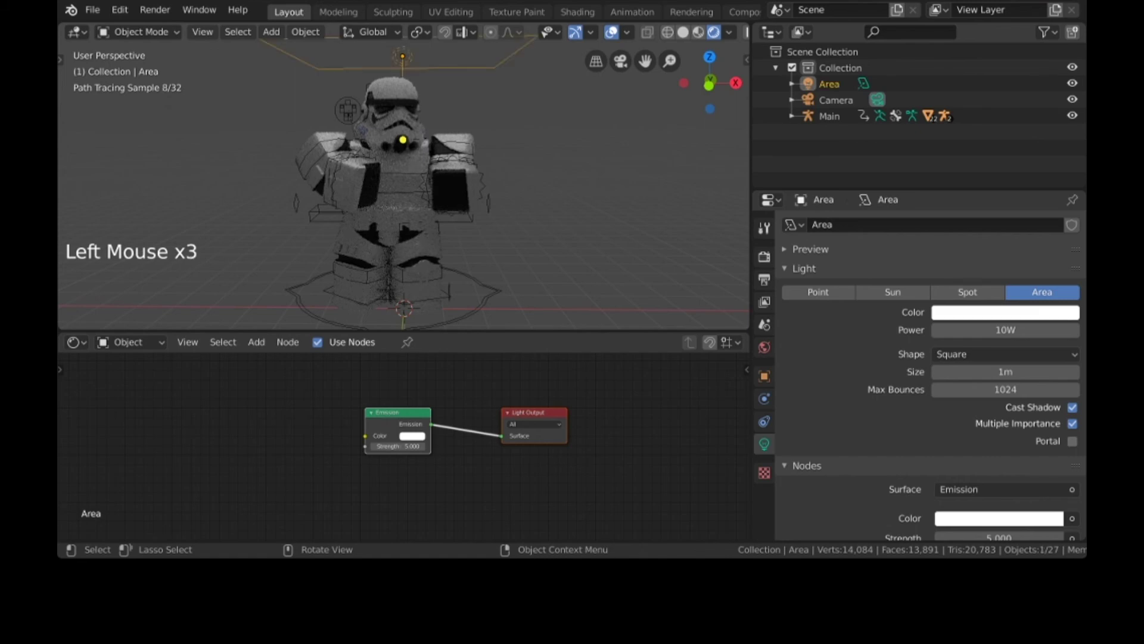
middle_click_drag(403, 179, 403, 154)
key("shift+d")
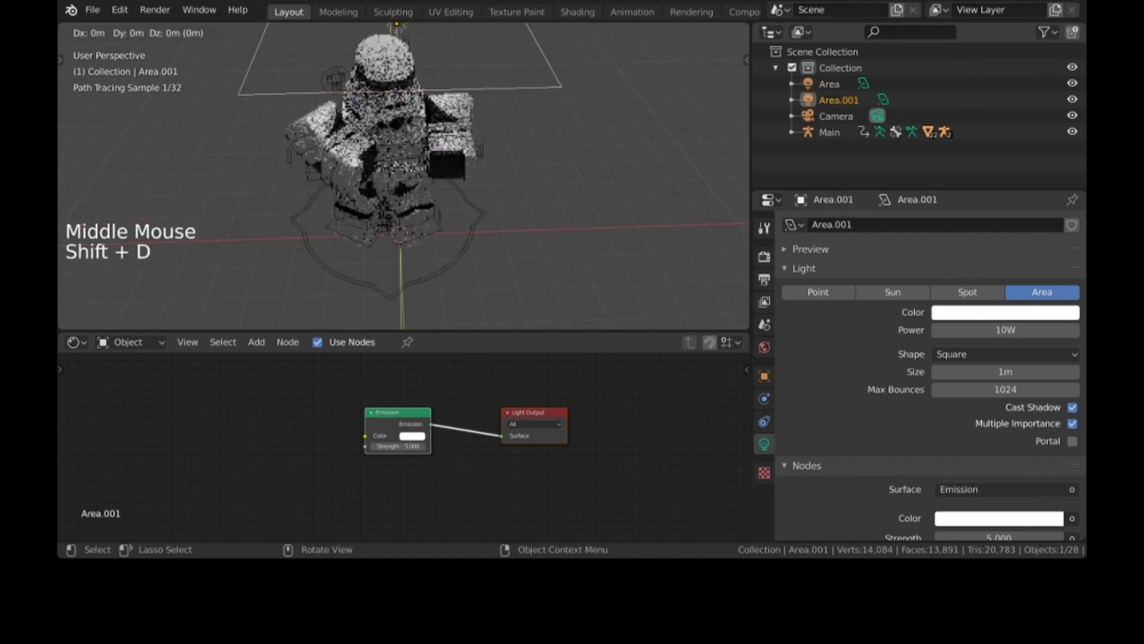
key("x")
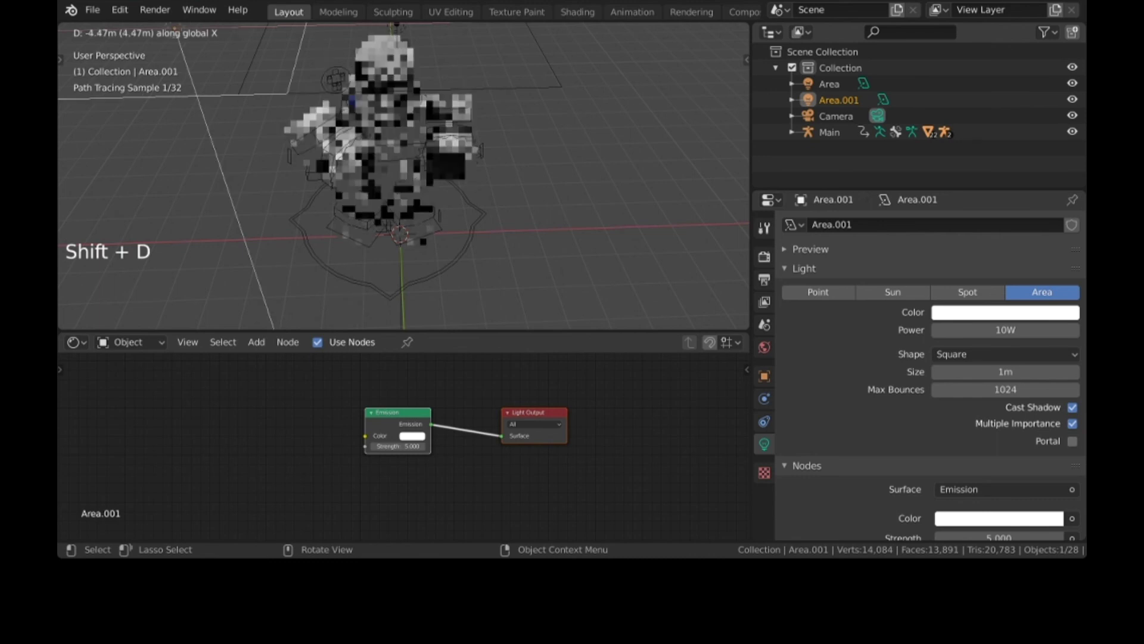
left_click(221, 167)
middle_click_drag(220, 167, 222, 119)
middle_click_drag(381, 143, 350, 223)
left_click_drag(230, 50, 381, 140)
middle_click_drag(381, 140, 331, 129)
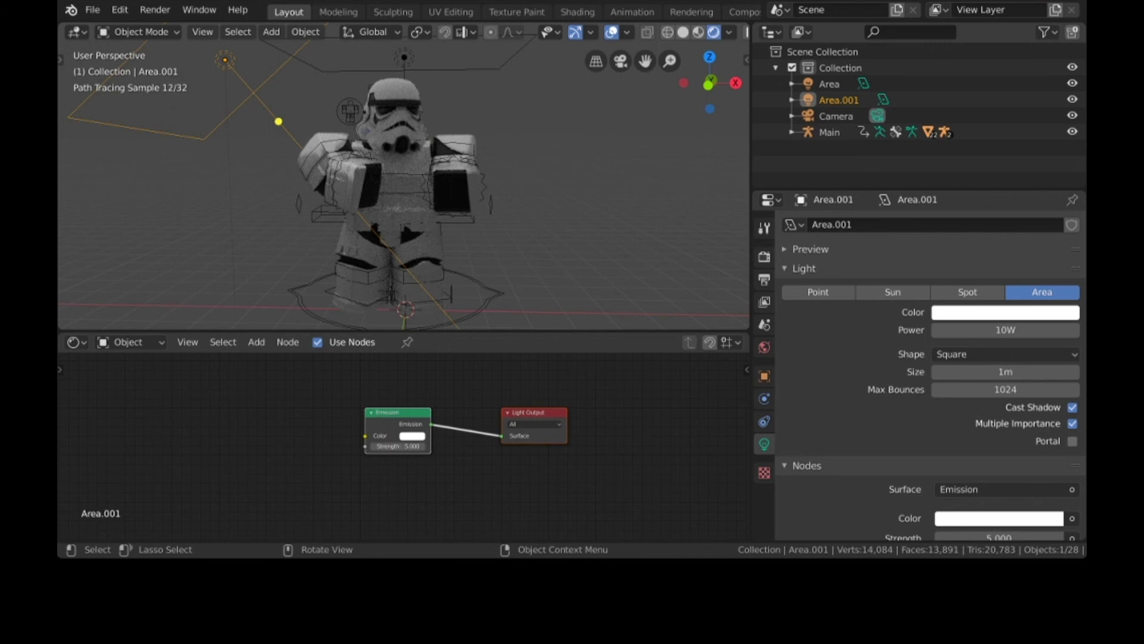
Step: Duplicate the angled area light about 9.1 m along global X and rotate the copy 180° about global Z
key("shift+d")
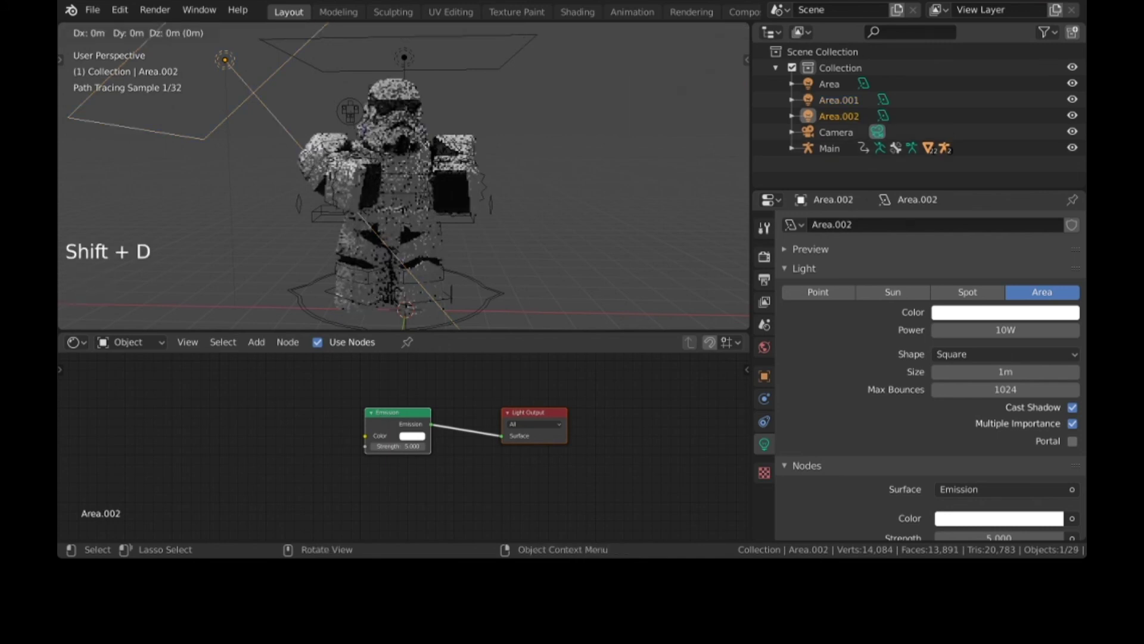
key("x")
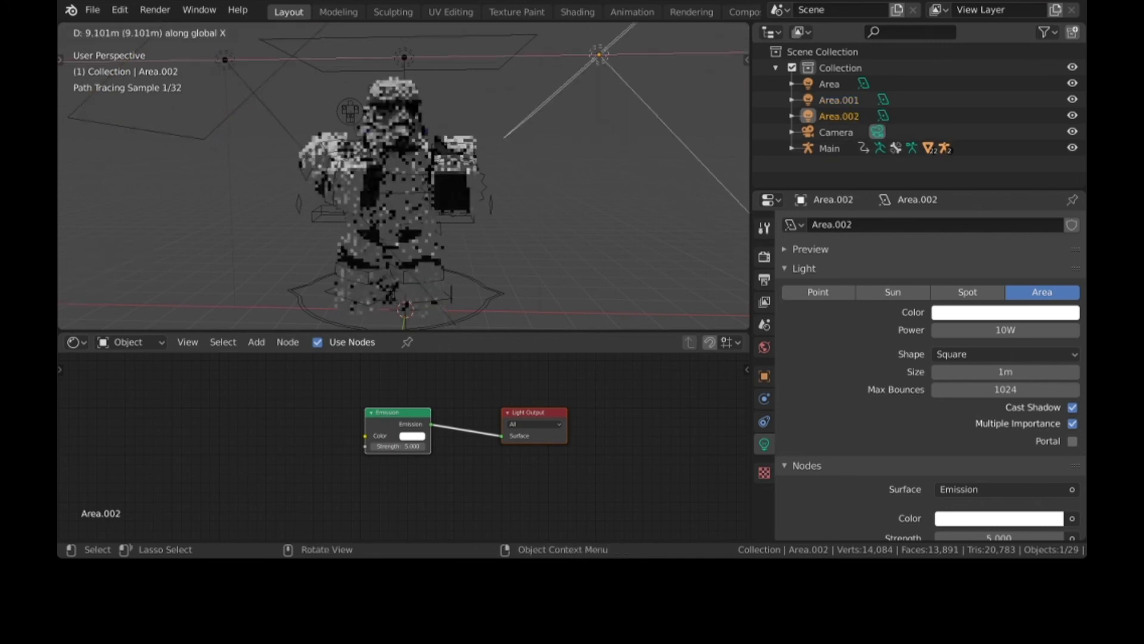
key("Return")
type("rz")
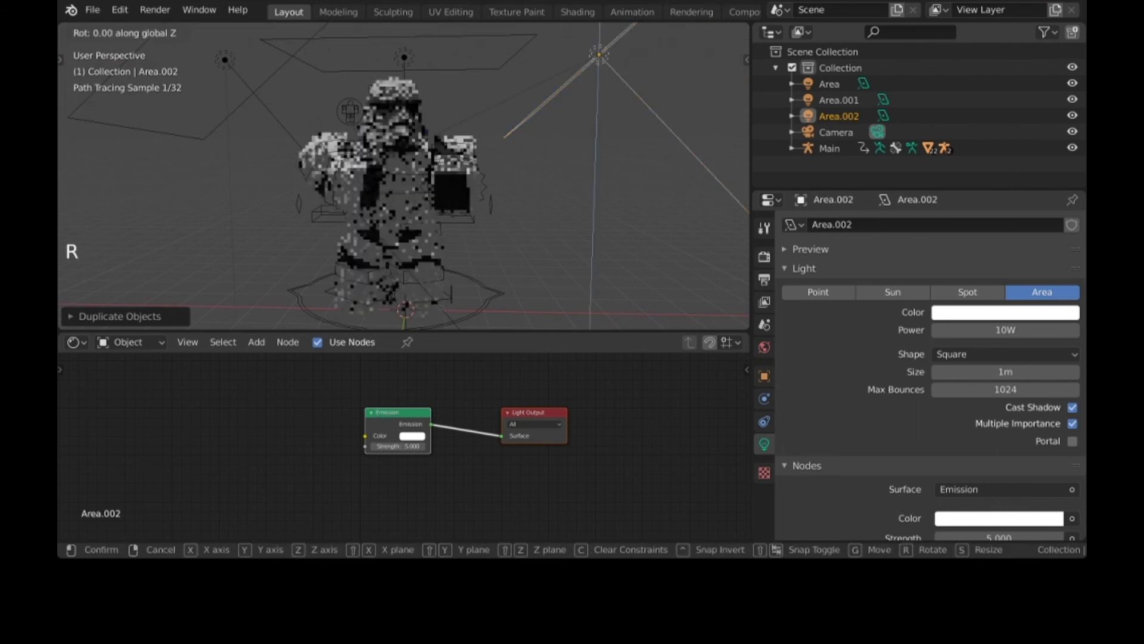
type("180")
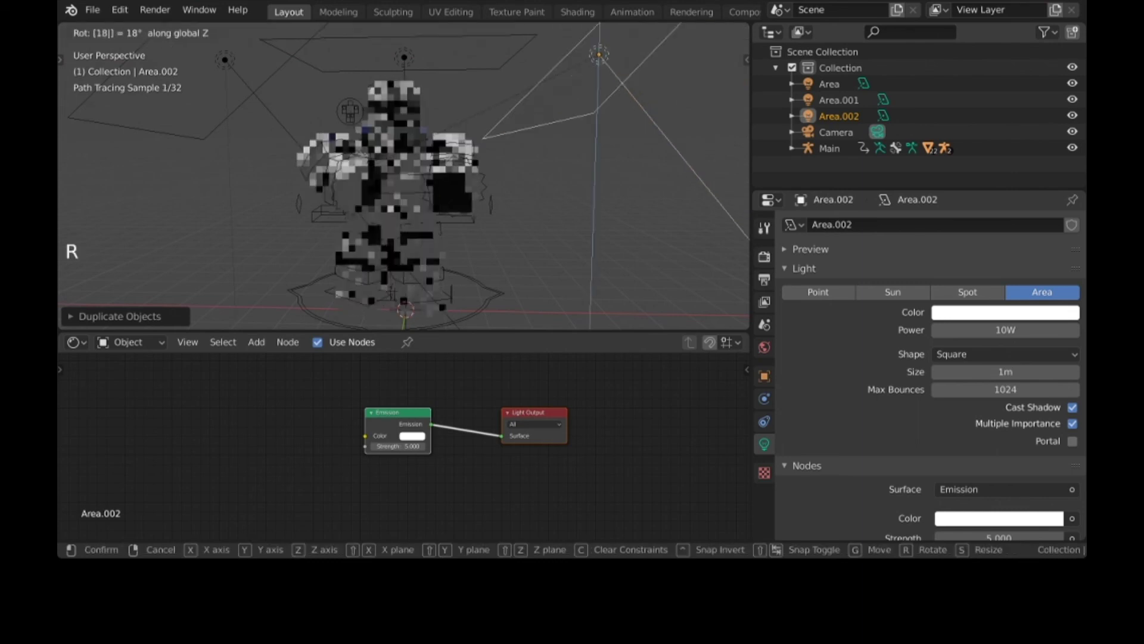
key("Return")
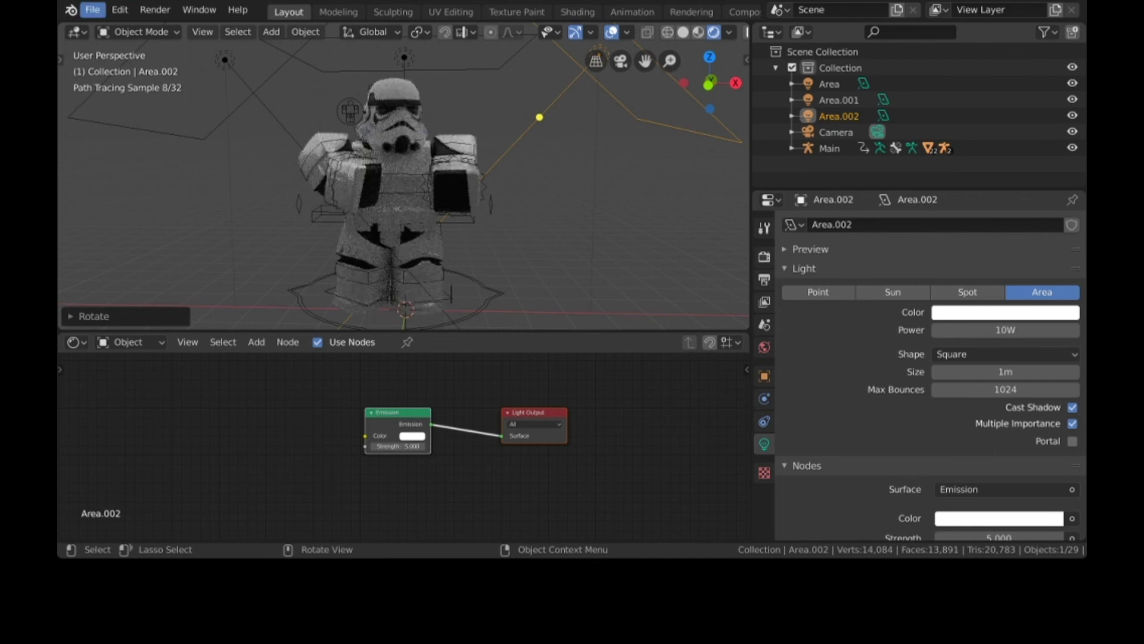
Step: Import the E-11.obj blaster model from the Downloads folder, searching the folder for "E-11"
left_click(93, 10)
mouse_move(155, 226)
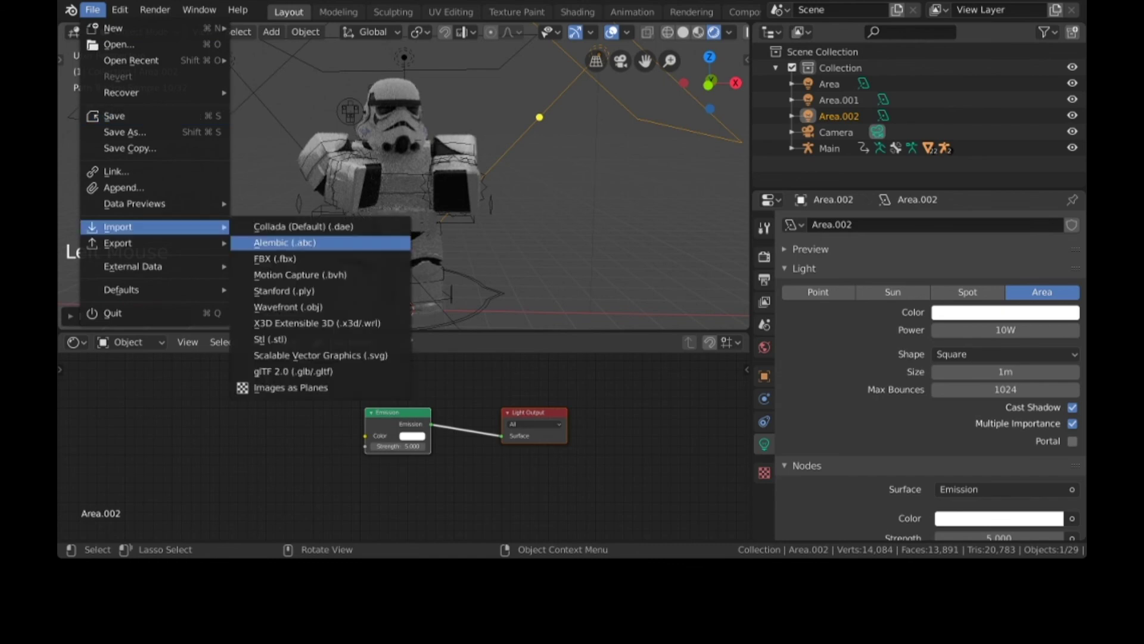
left_click(288, 306)
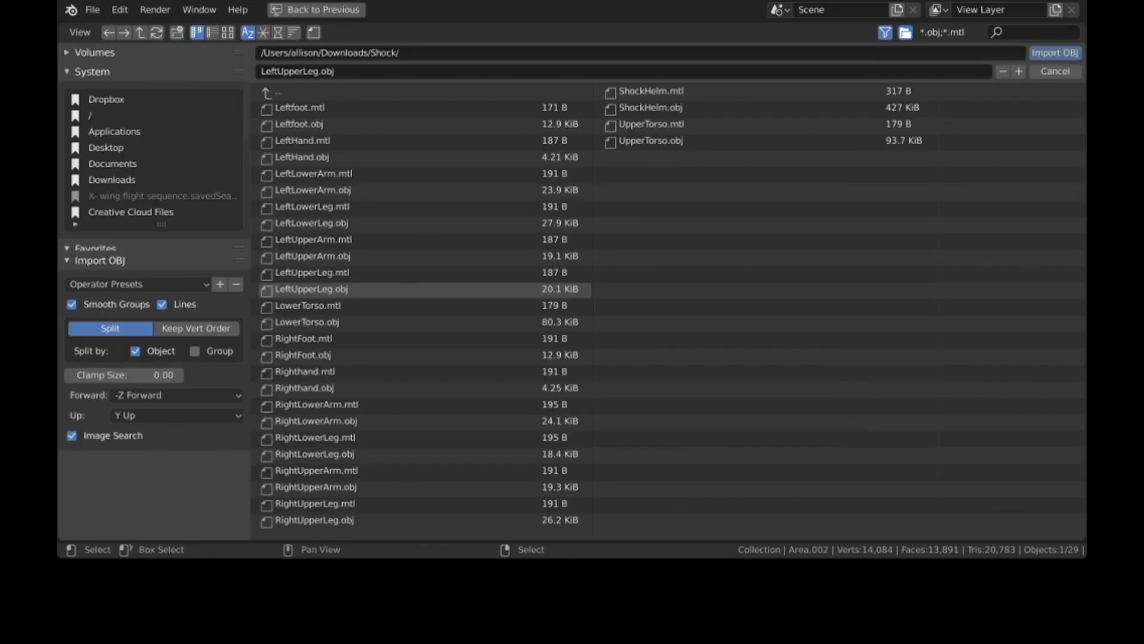
left_click(271, 92)
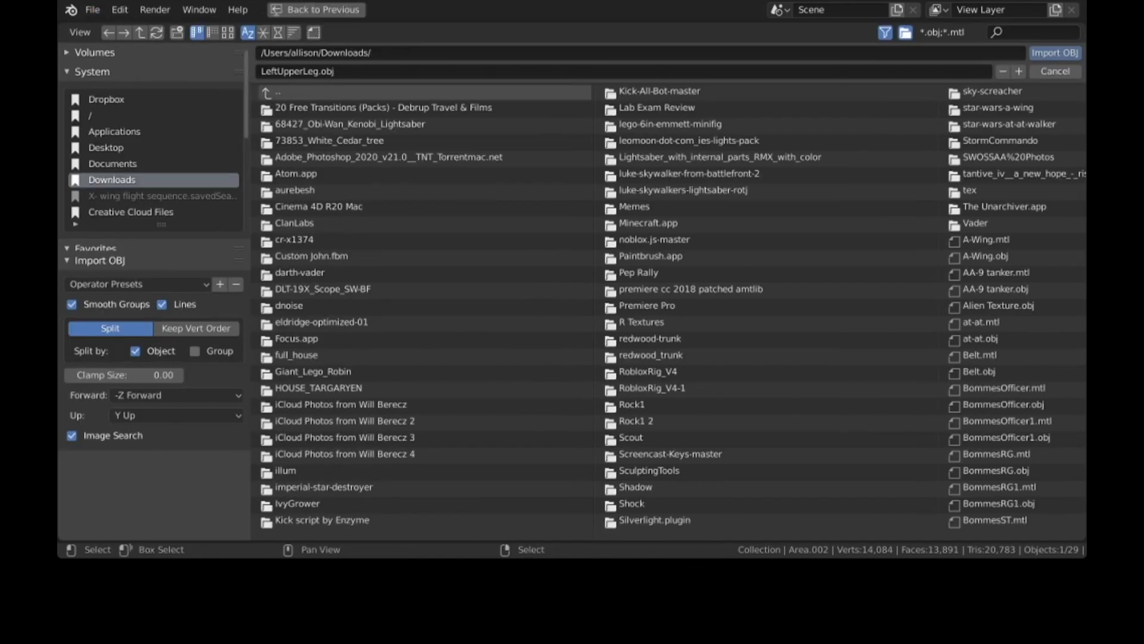
left_click(1036, 33)
type("E-11")
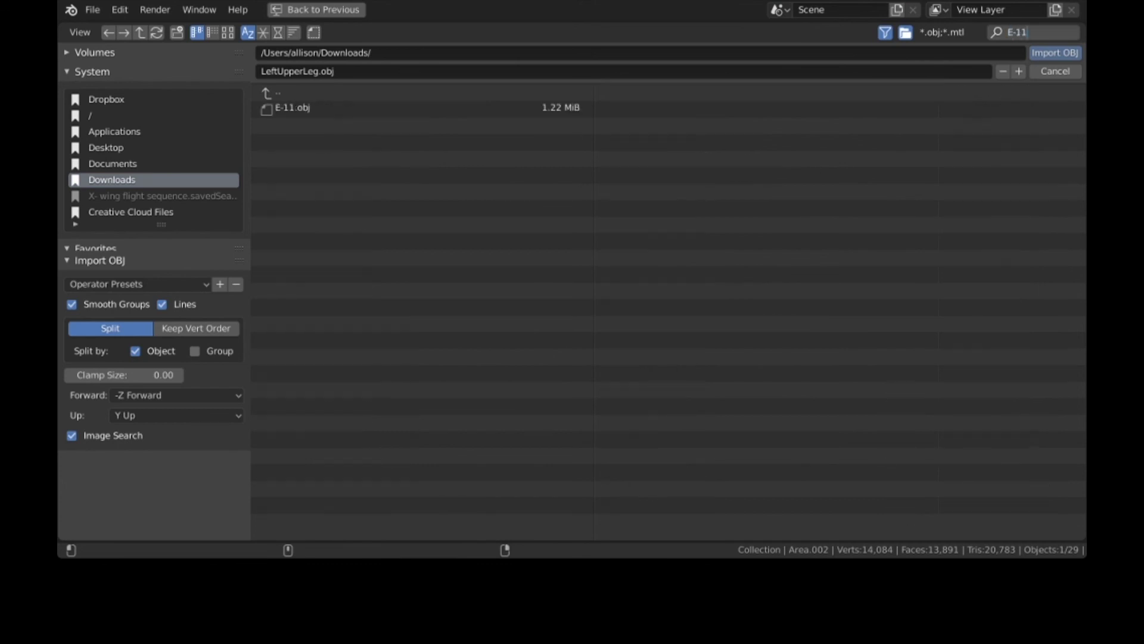
left_click(288, 109)
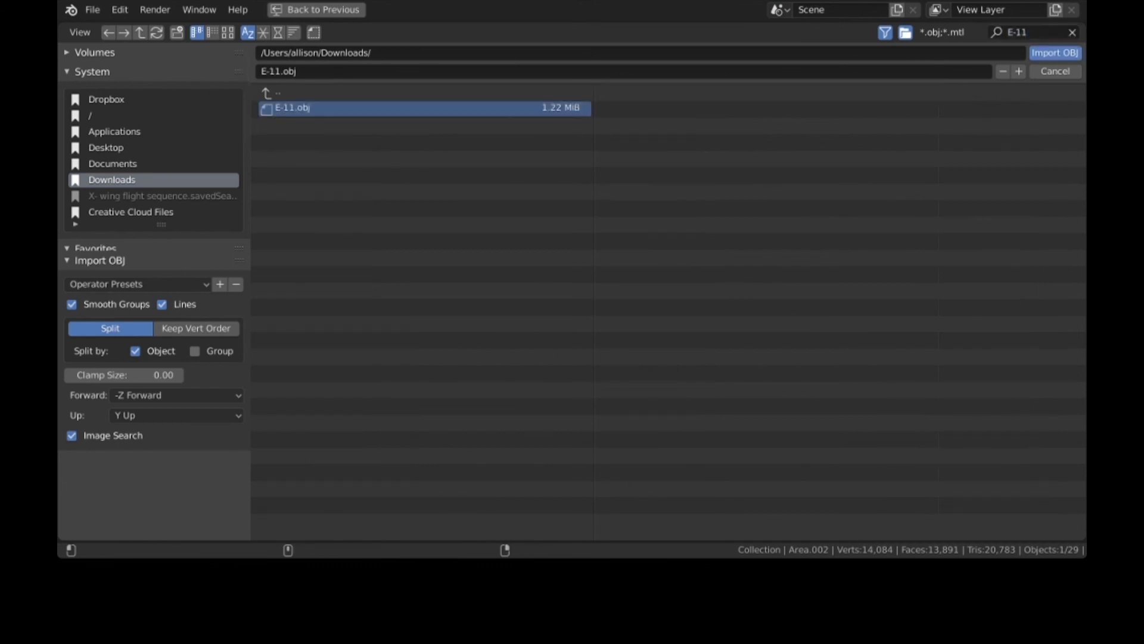
left_click(1055, 52)
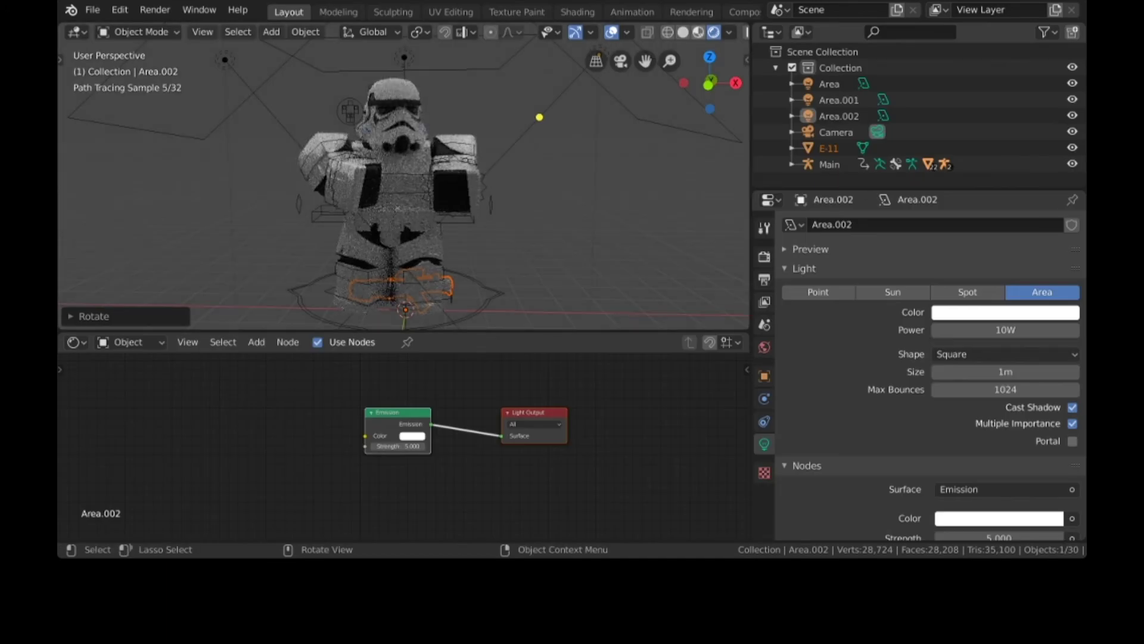
Step: In solid shading, move the E-11 blaster in front of the Stormtrooper's chest and rotate it 180° about global Z
left_click(698, 33)
left_click(688, 32)
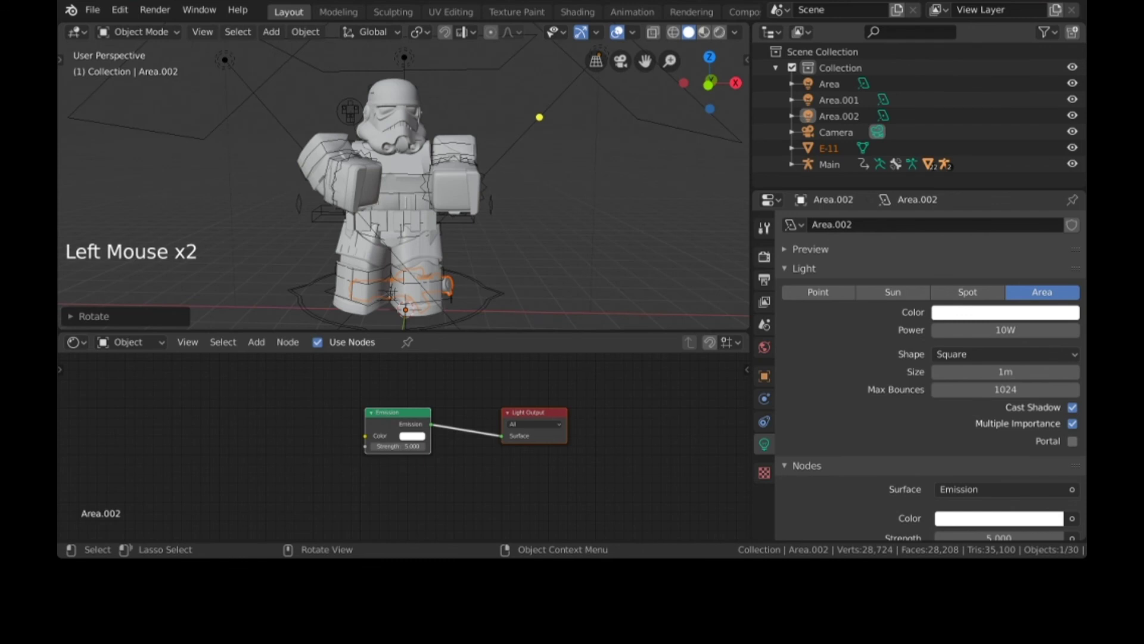
key("g")
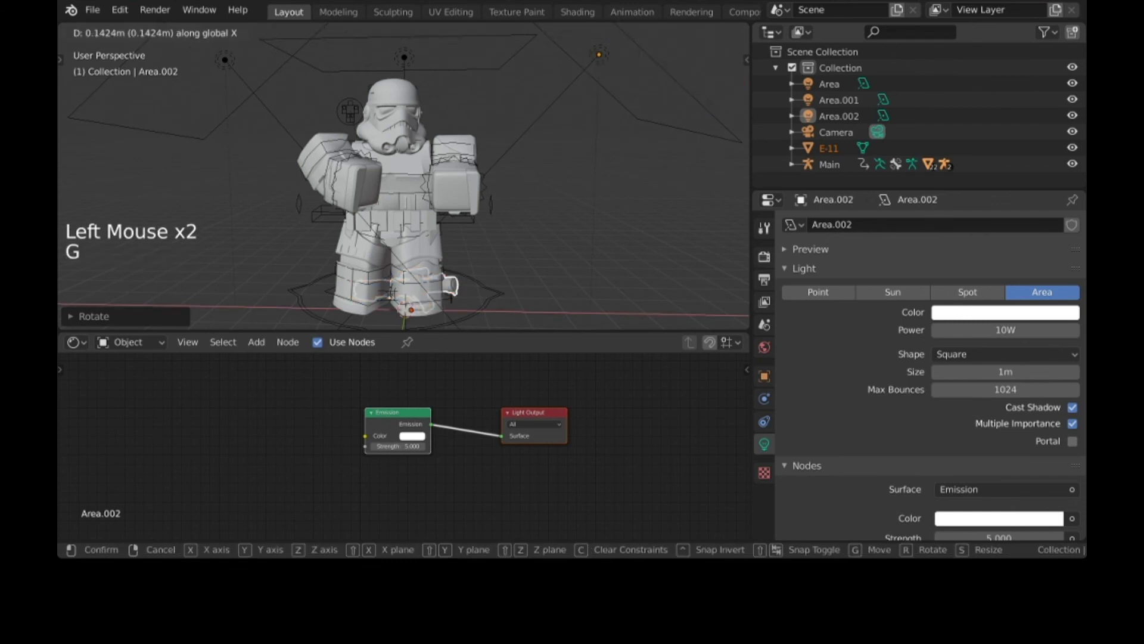
key("y")
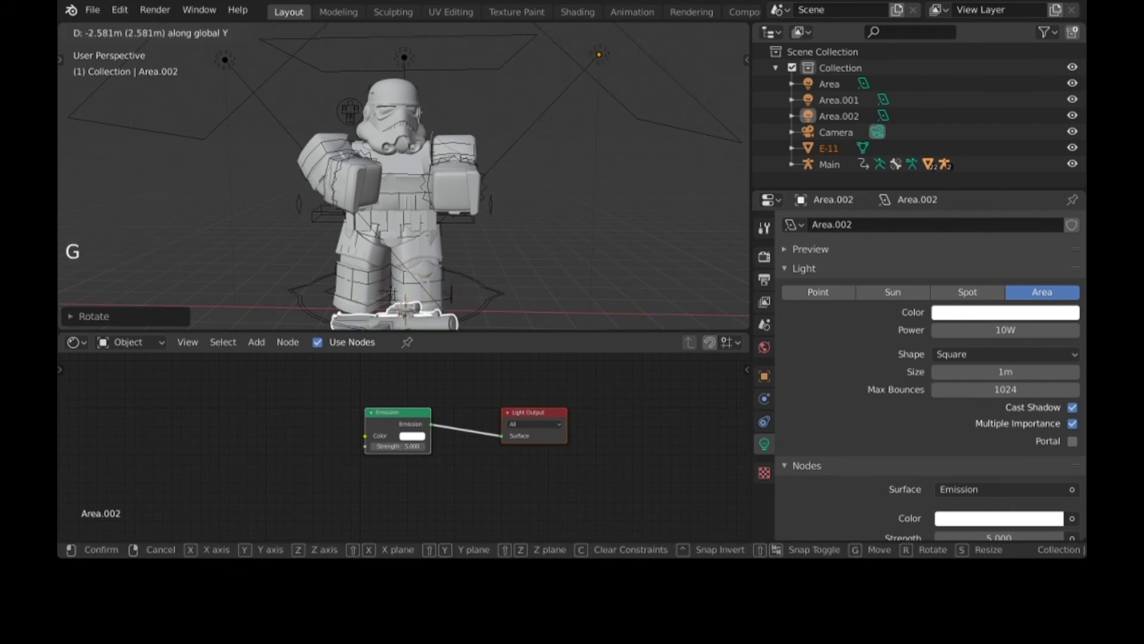
key("Return")
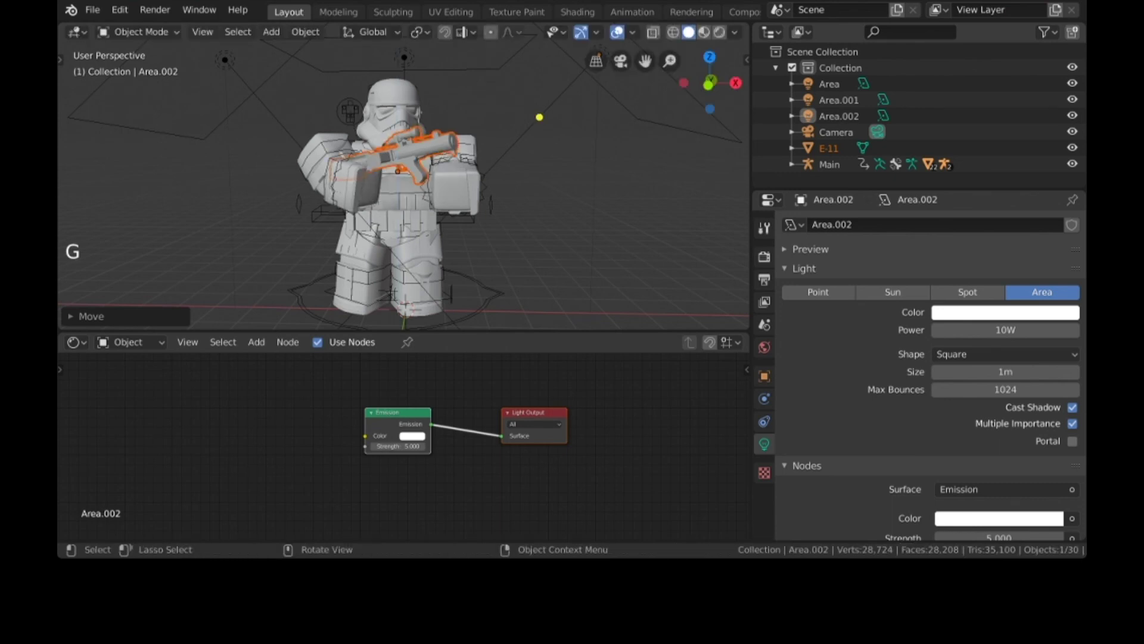
type("rz180")
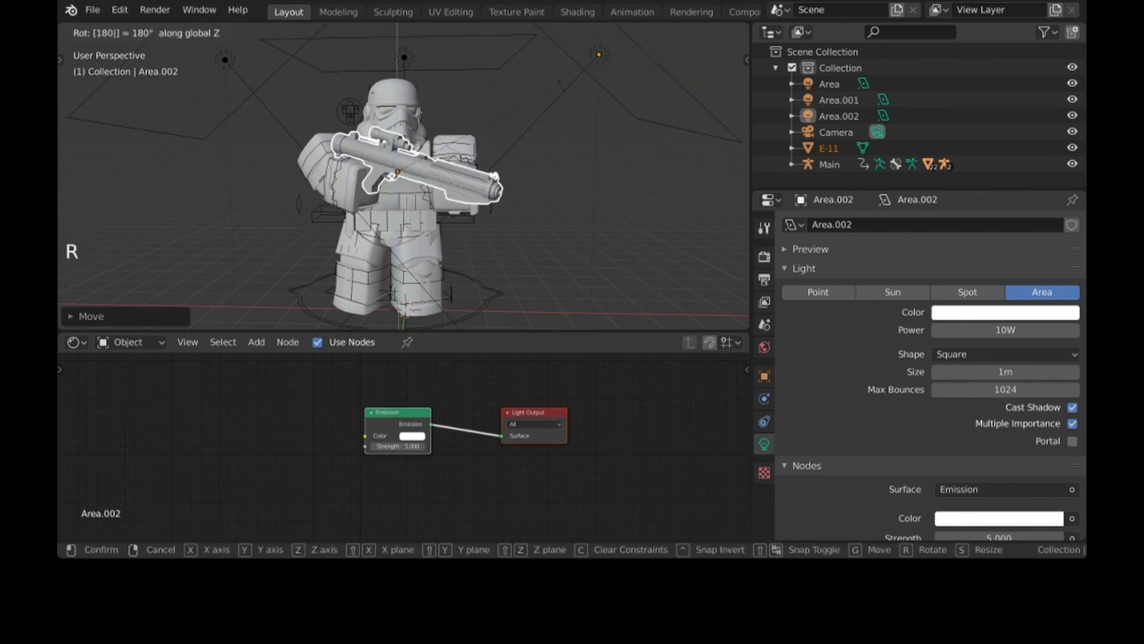
key("Return")
Step: Shift the blaster along global Y, and about 0.52 m along negative global X toward the bent arm's hand
middle_click_drag(539, 117, 625, 205)
key("g")
key("y")
key("Return")
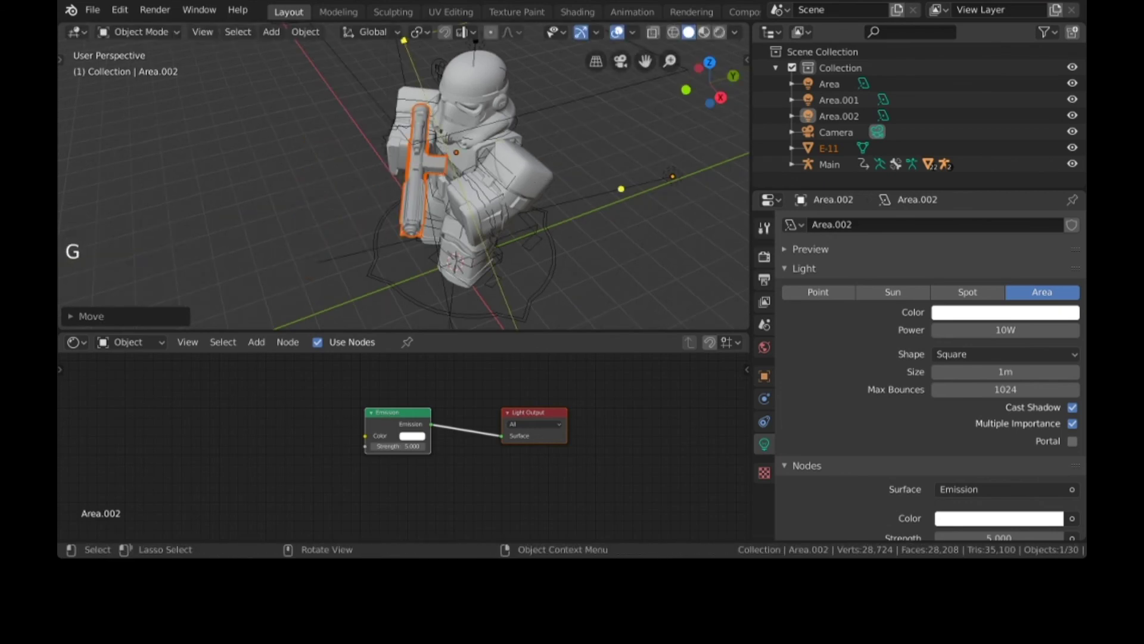
middle_click_drag(441, 196, 538, 140)
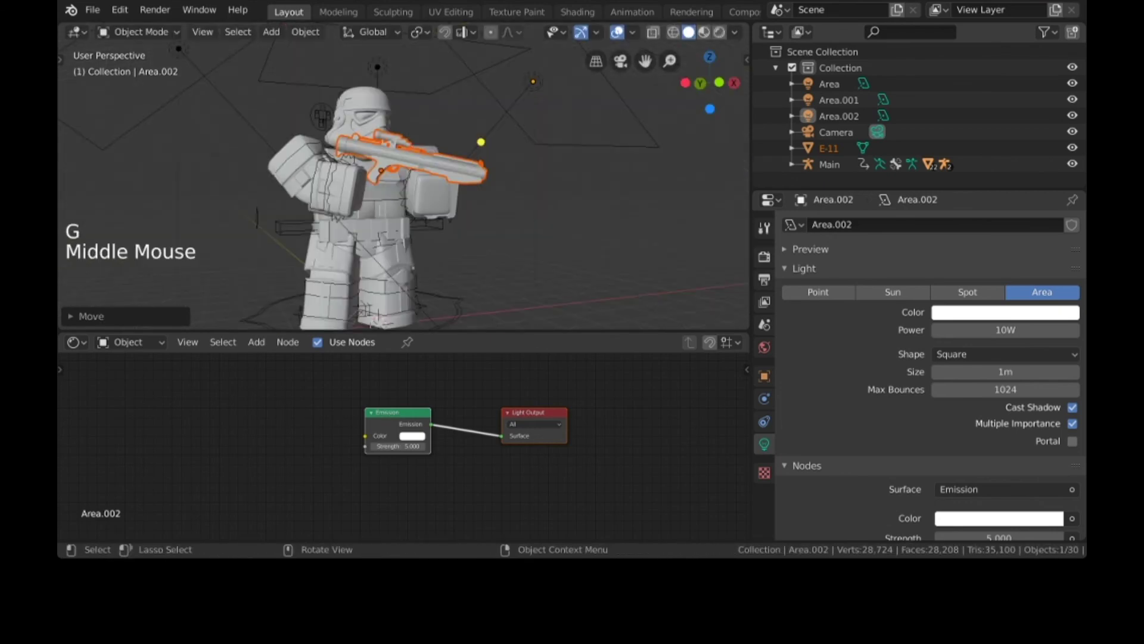
key("g")
key("g")
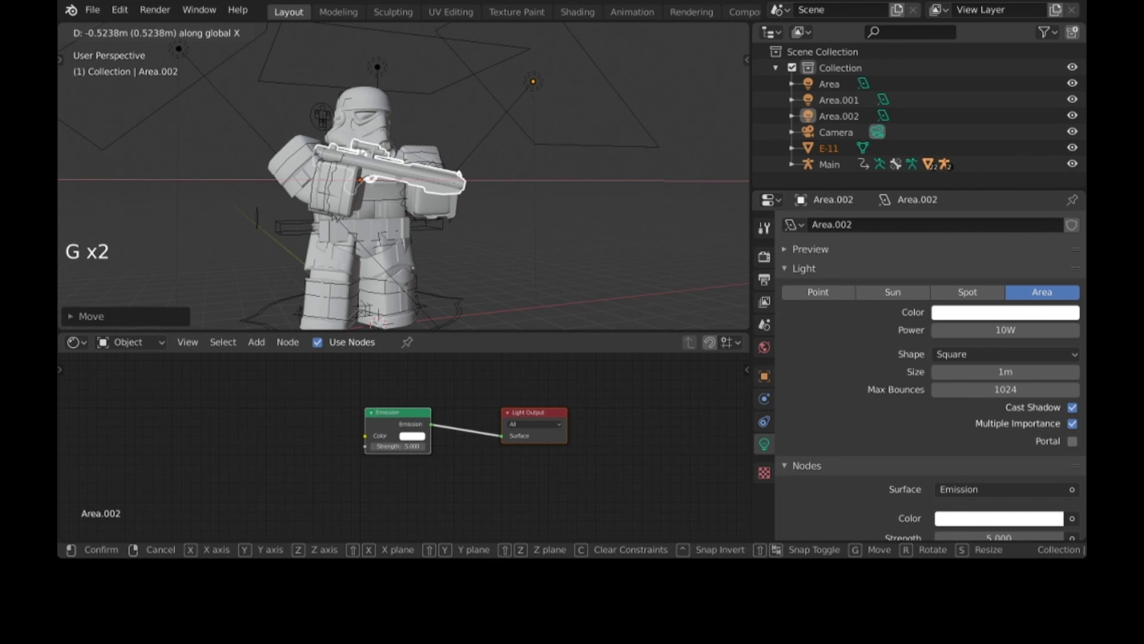
key("Return")
Step: Rotate the blaster slightly and nudge it along global X and Y so it sits in the Stormtrooper's hands
middle_click_drag(476, 179, 399, 185)
key("r")
key("Return")
key("g")
key("x")
key("Return")
key("g")
key("y")
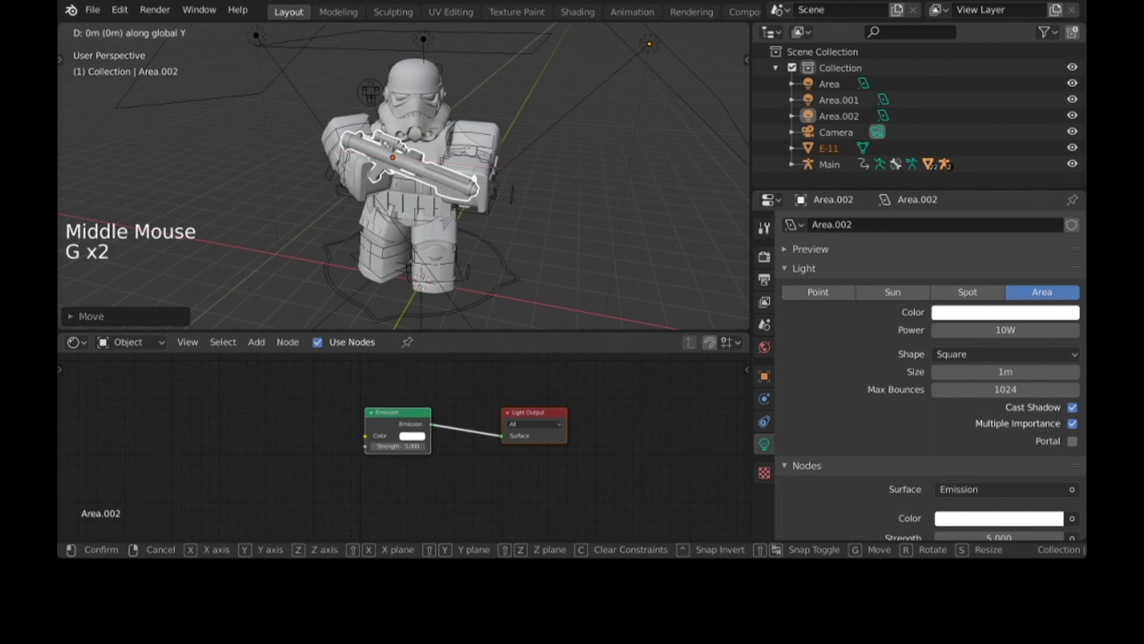
key("Return")
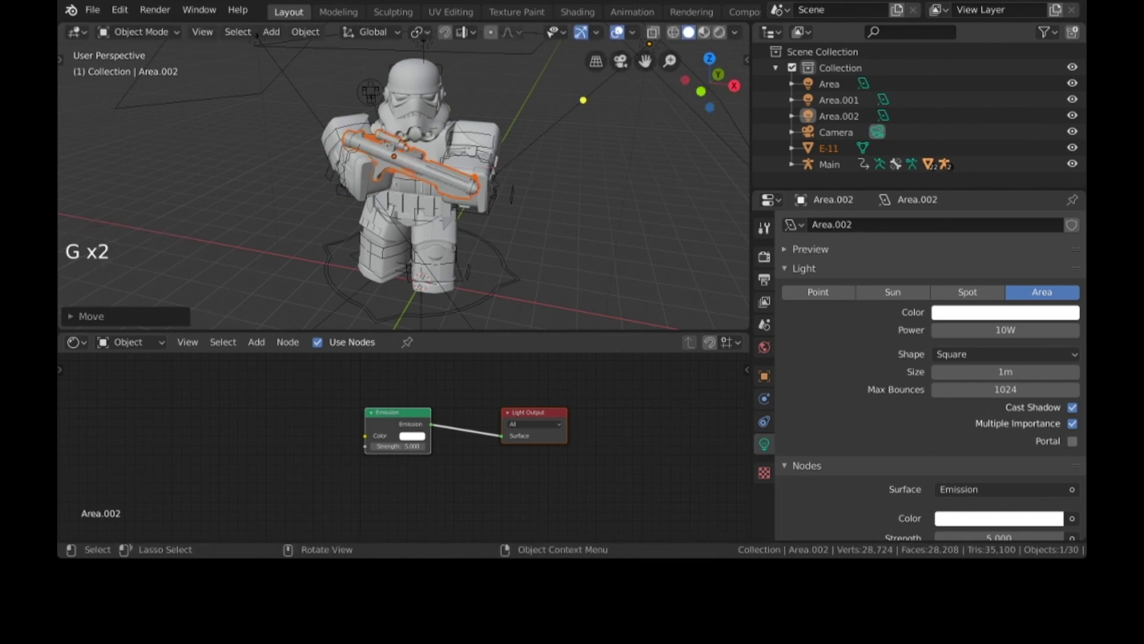
mouse_move(400, 185)
middle_mouse_down()
mouse_move(450, 185)
mouse_move(340, 187)
mouse_move(459, 182)
mouse_move(429, 184)
mouse_move(407, 167)
mouse_move(420, 178)
middle_mouse_up()
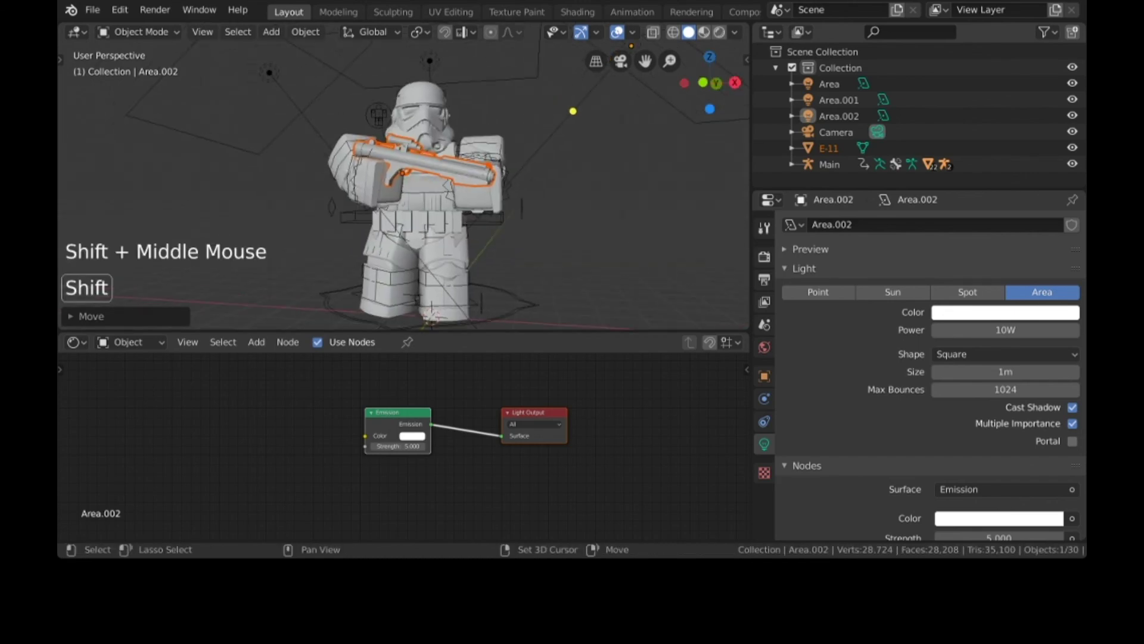
Step: Switch to rendered shading and set the E-11 blaster's Union1Mtl base color to black
left_click(720, 32)
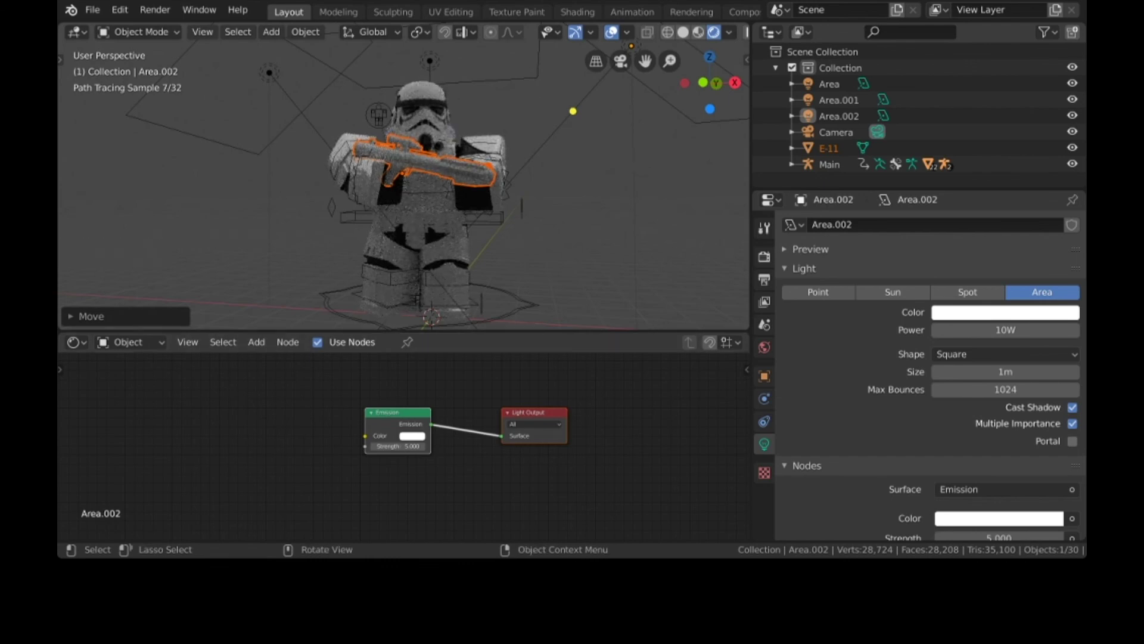
left_click(434, 163)
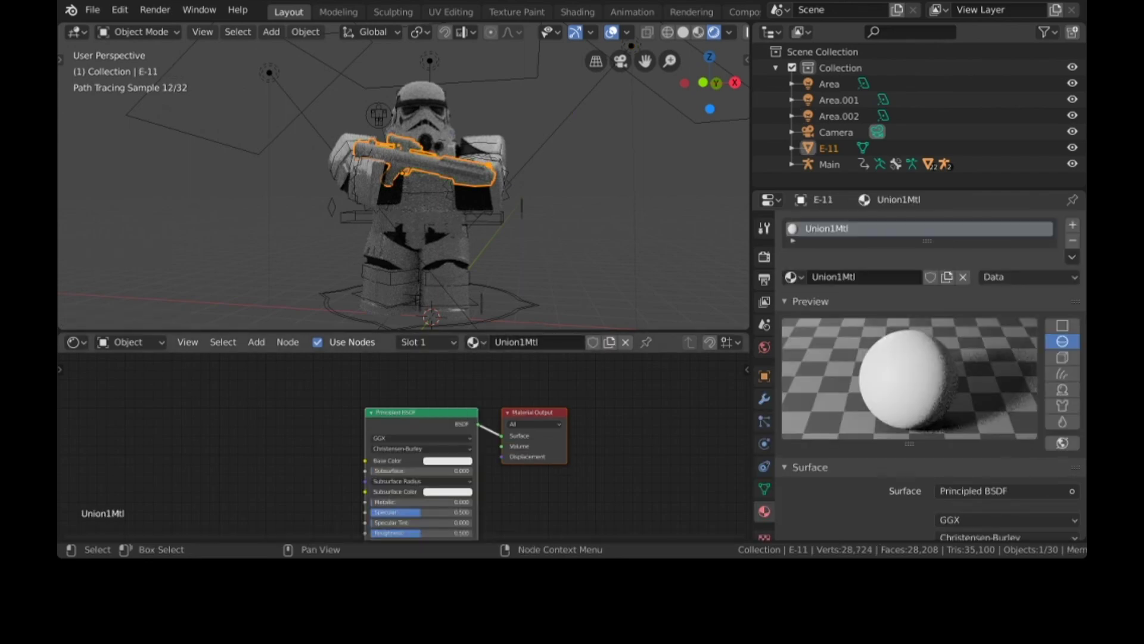
left_click(448, 460)
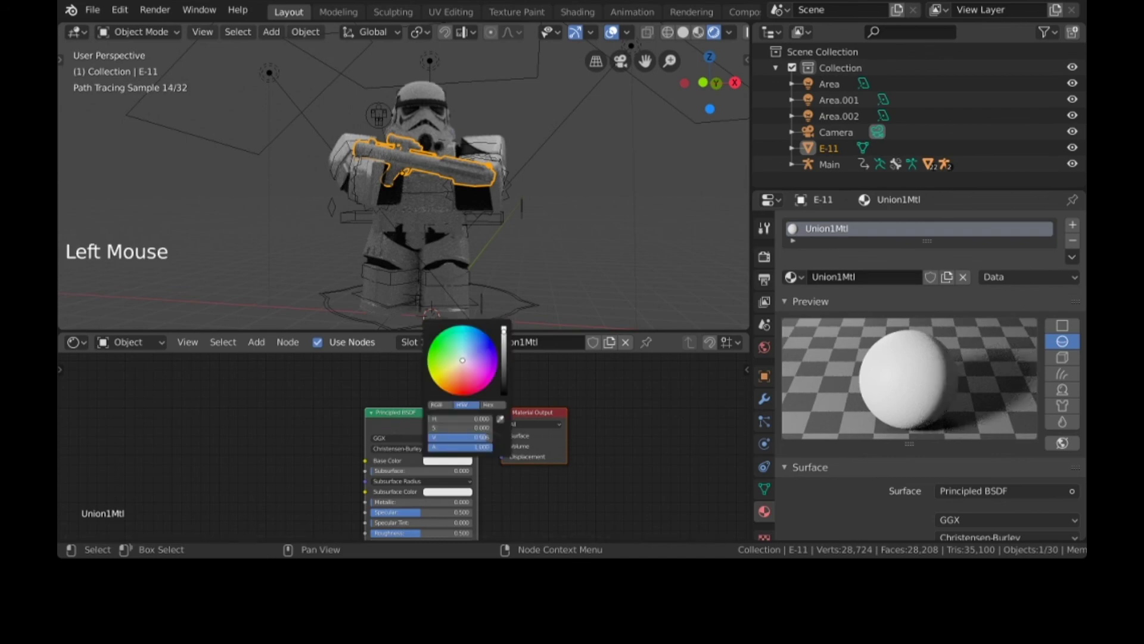
left_click_drag(504, 331, 503, 394)
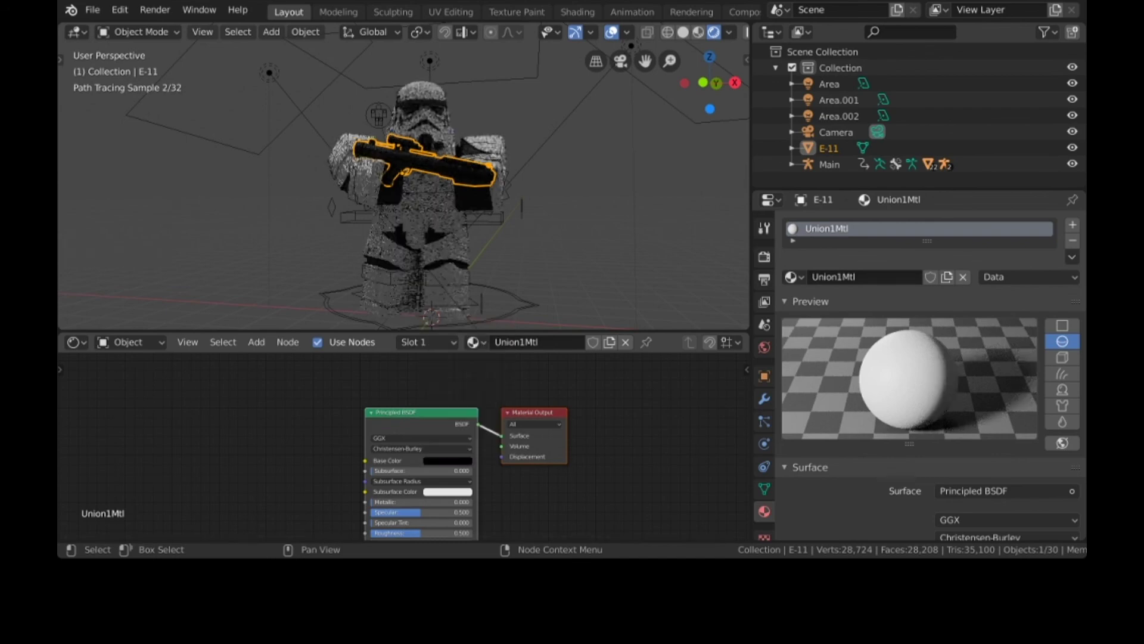
Step: Raise the blaster material's Metallic close to 1, reduce Specular to about 0.37 and Roughness to about 0.27, and deselect the blaster
middle_click_drag(524, 489, 526, 410)
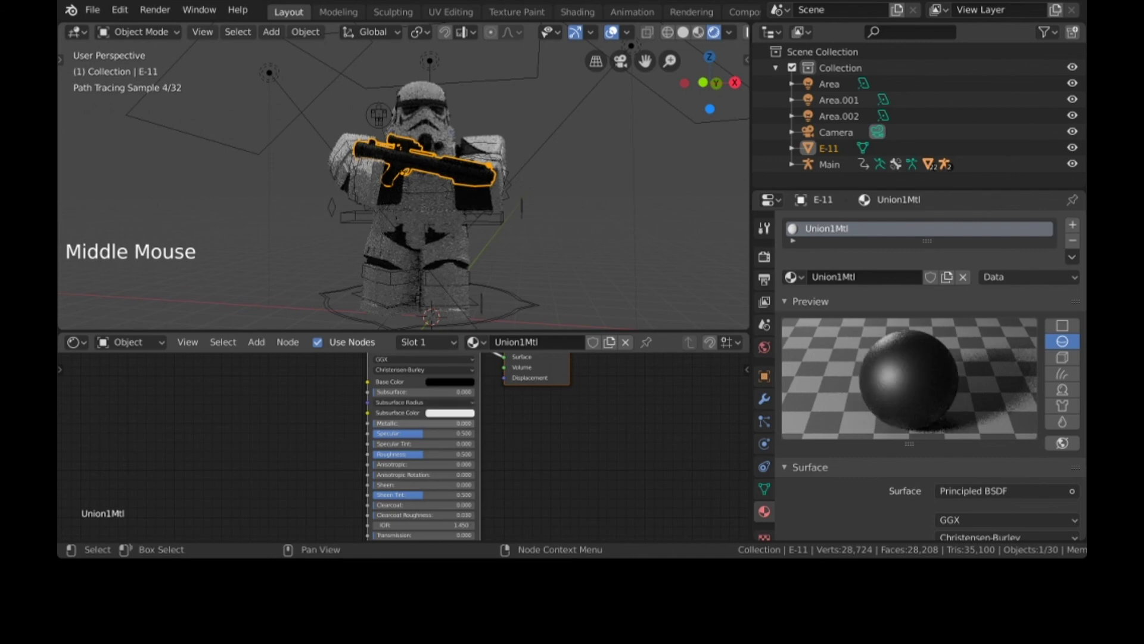
left_click_drag(417, 423, 505, 423)
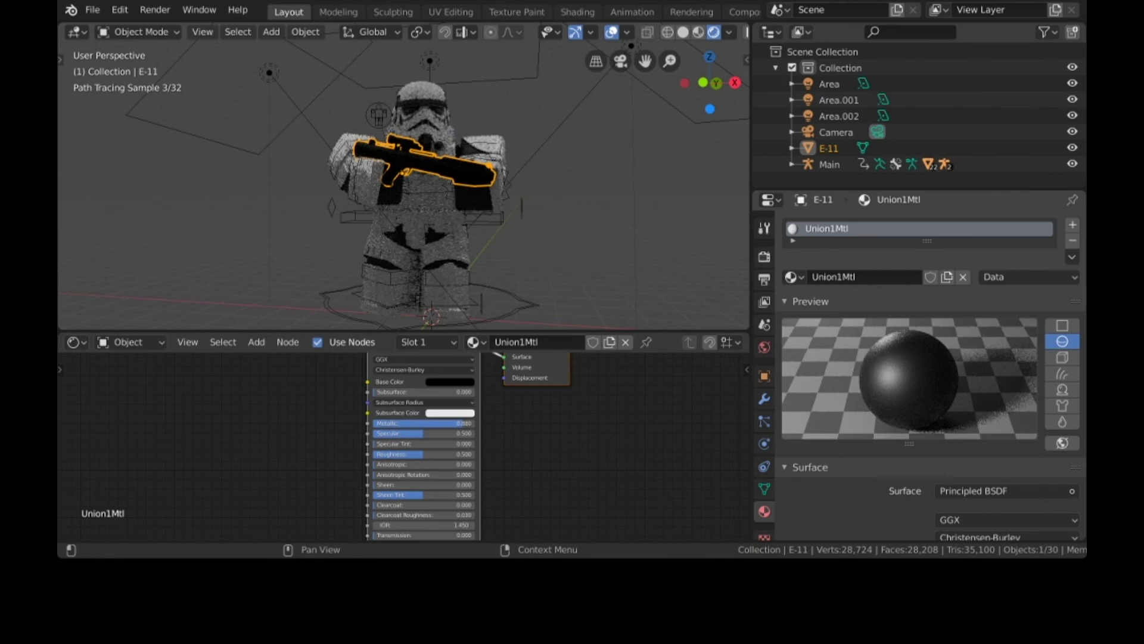
left_click_drag(424, 454, 409, 433)
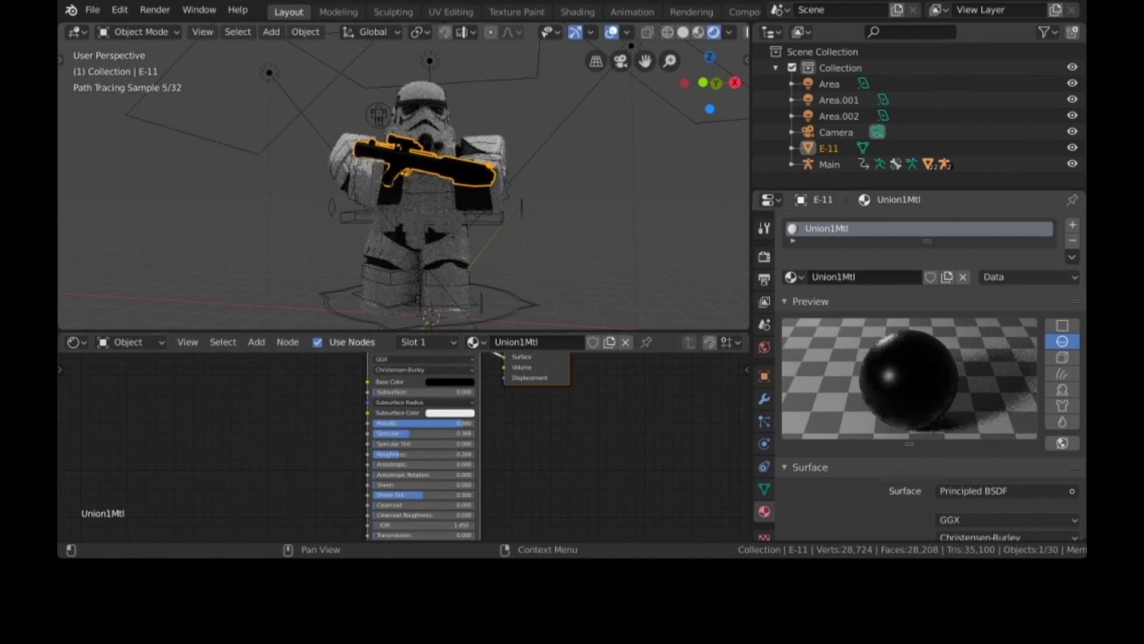
left_click(572, 196)
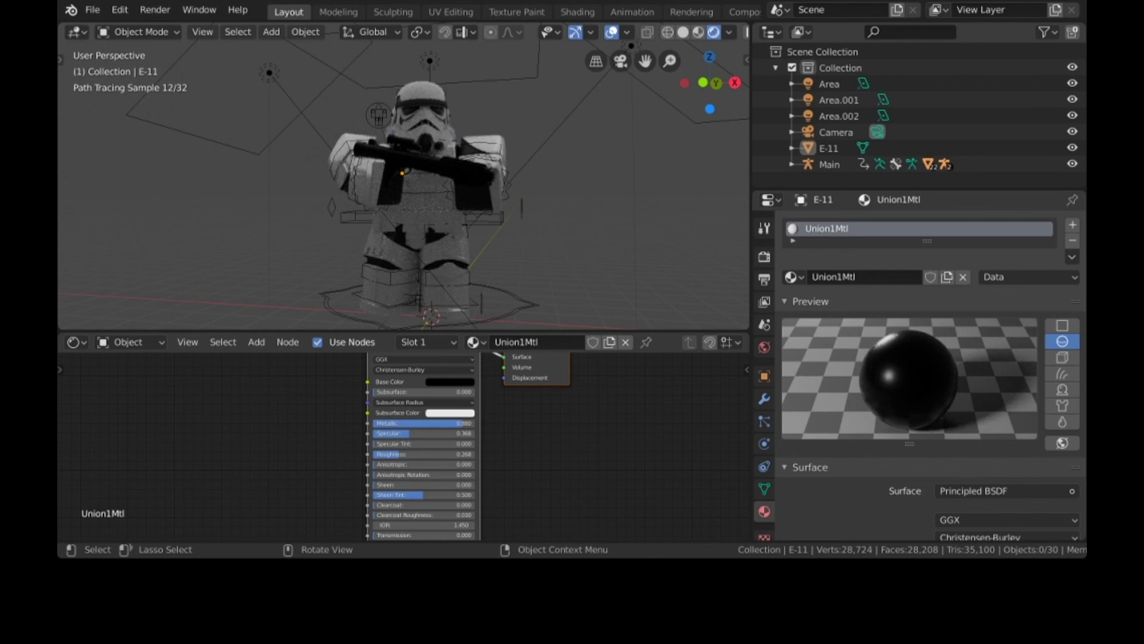
left_click(572, 197)
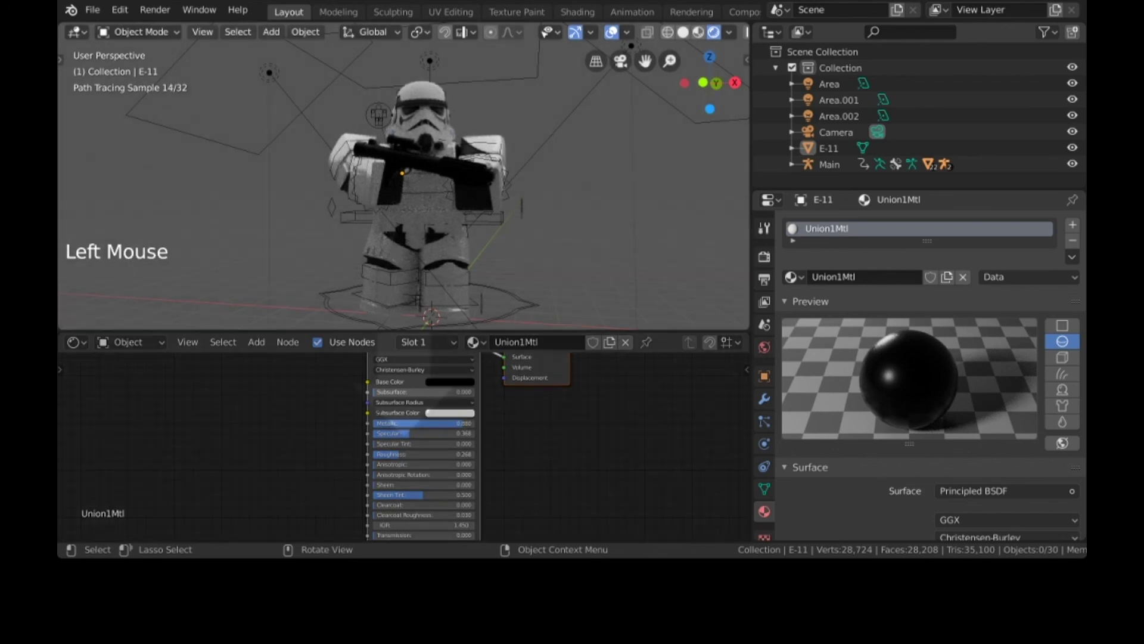
Step: Close the shader editor by expanding the 3D viewport over it, and align the camera to the current view
left_click_drag(746, 333, 733, 382)
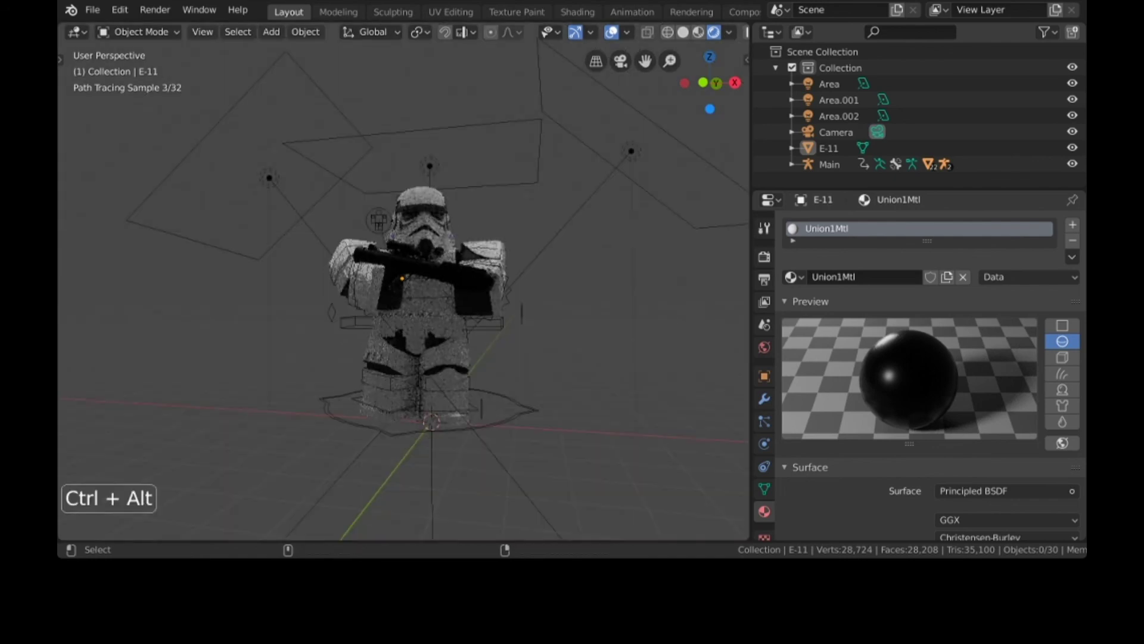
key("ctrl+alt+KP_0")
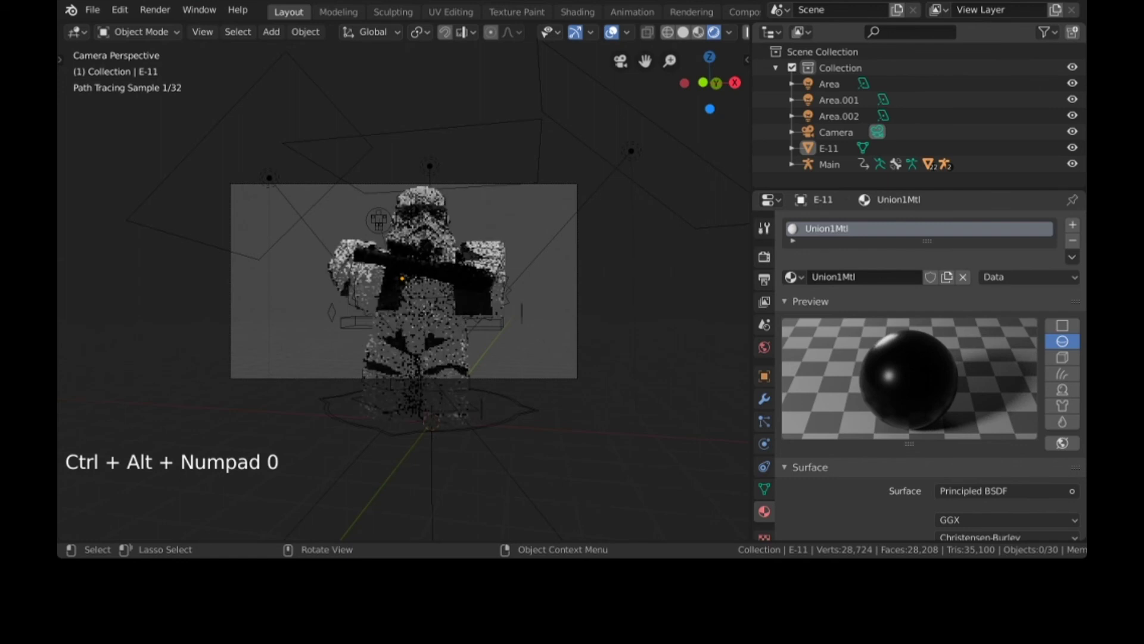
Step: Shift the camera slightly along global X so the Stormtrooper is centred in the frame
left_click(577, 280)
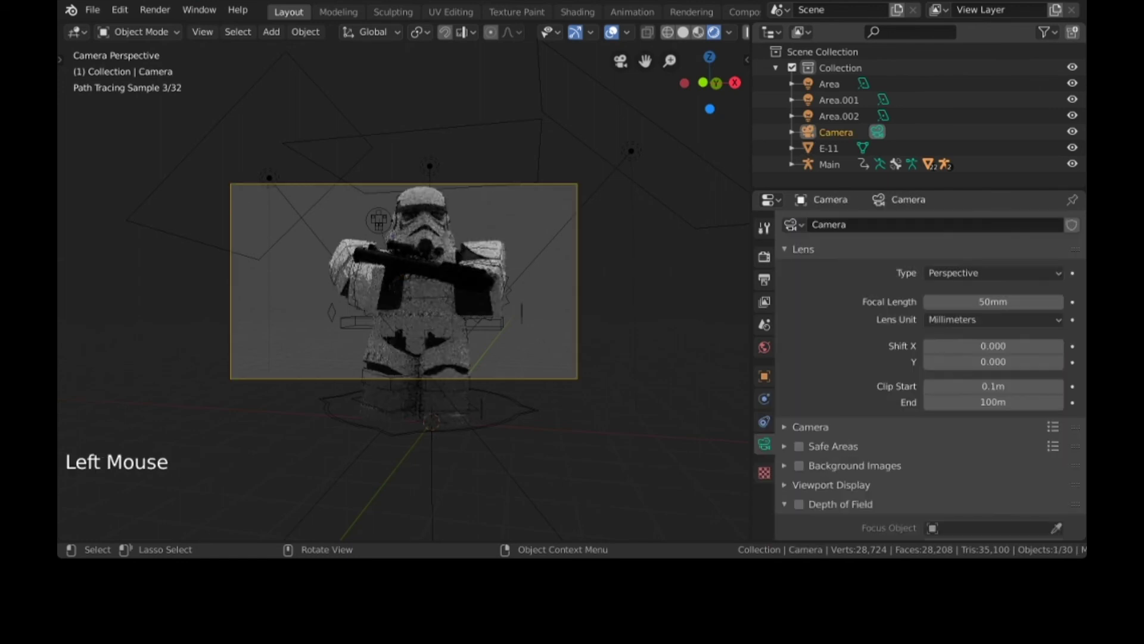
key("g")
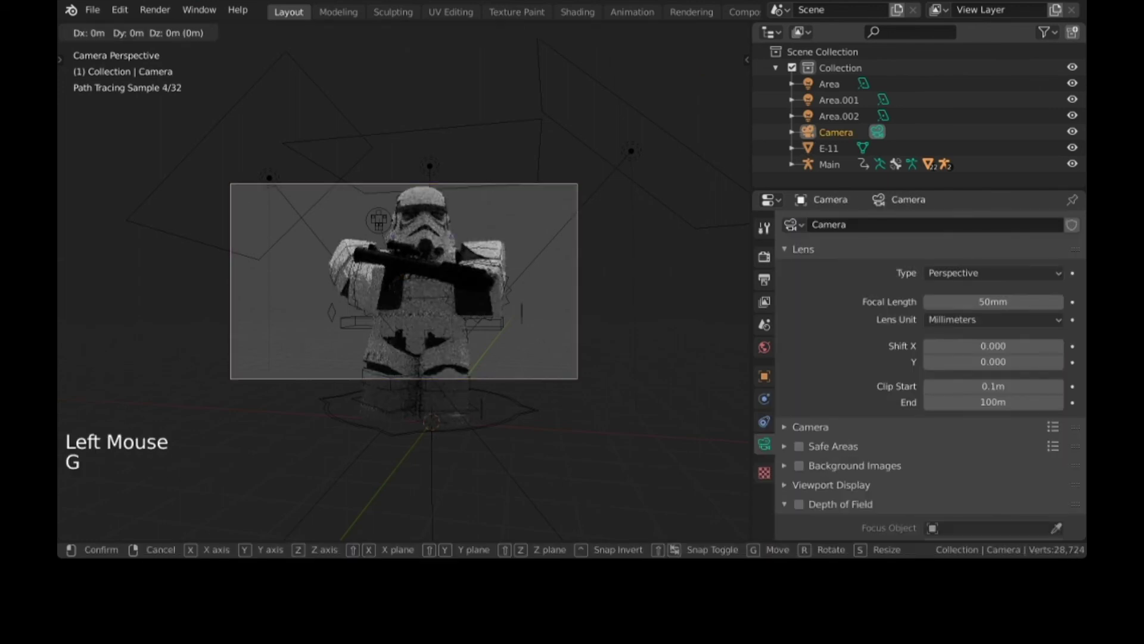
key("x")
left_click(584, 281)
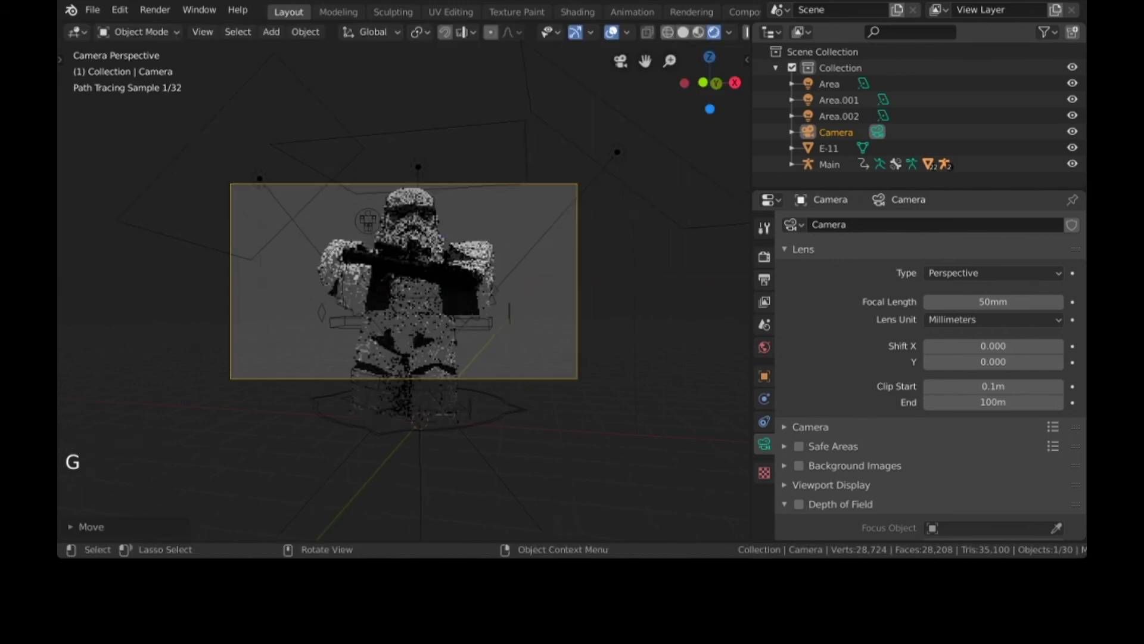
scroll(404, 281, "down", 2)
scroll(404, 281, "up", 6)
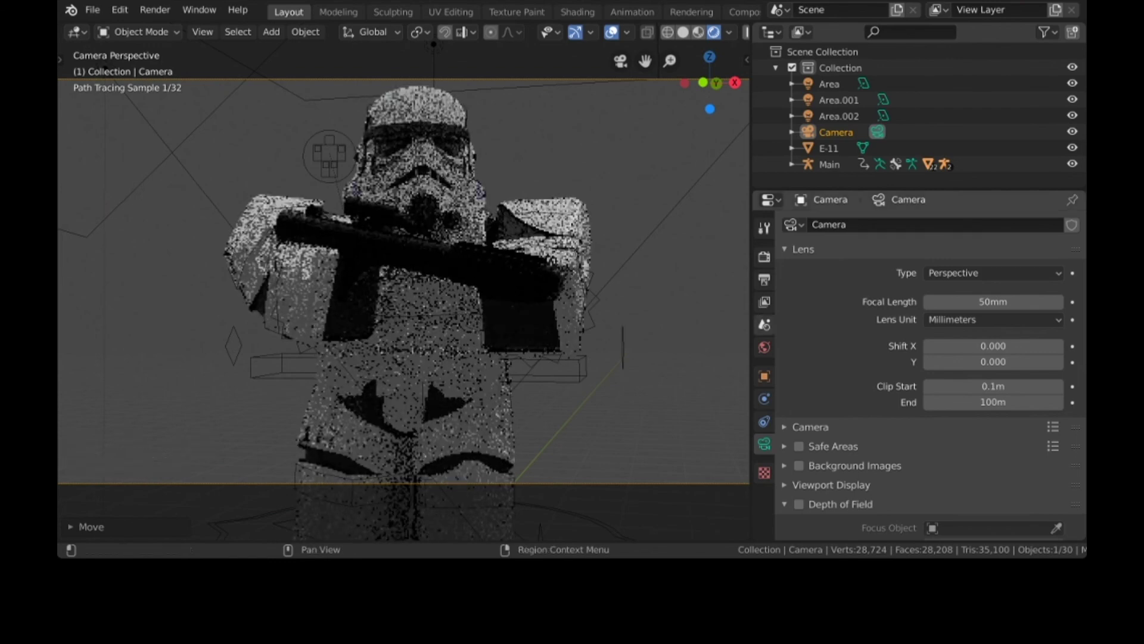
Step: Open the view layer properties and bring the Denoising option into view
left_click(765, 301)
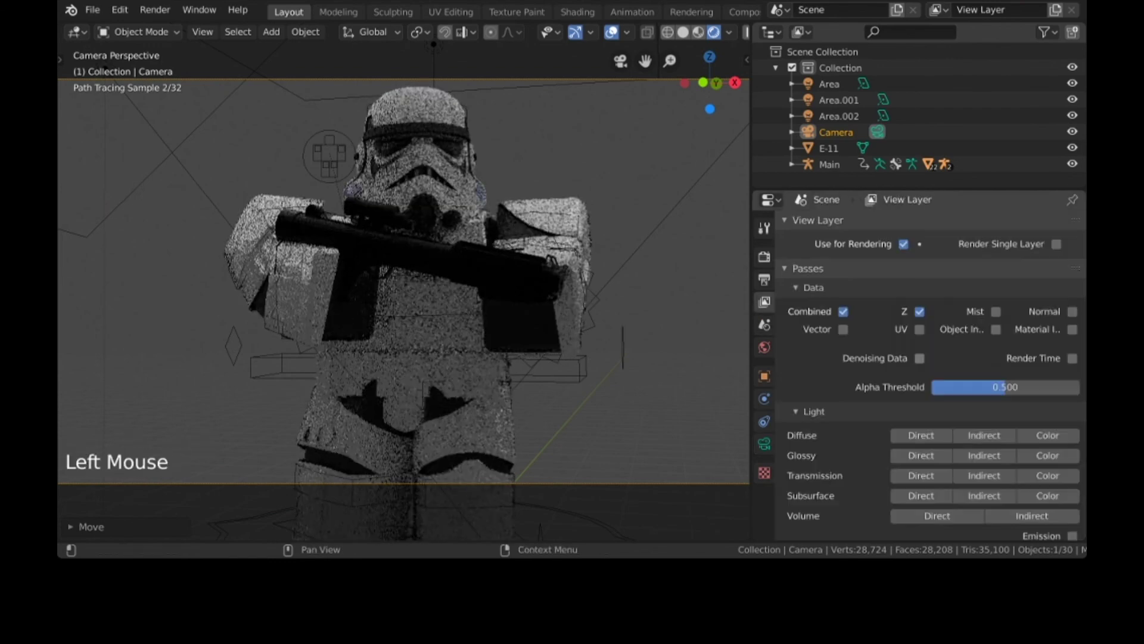
scroll(921, 358, "down", 8)
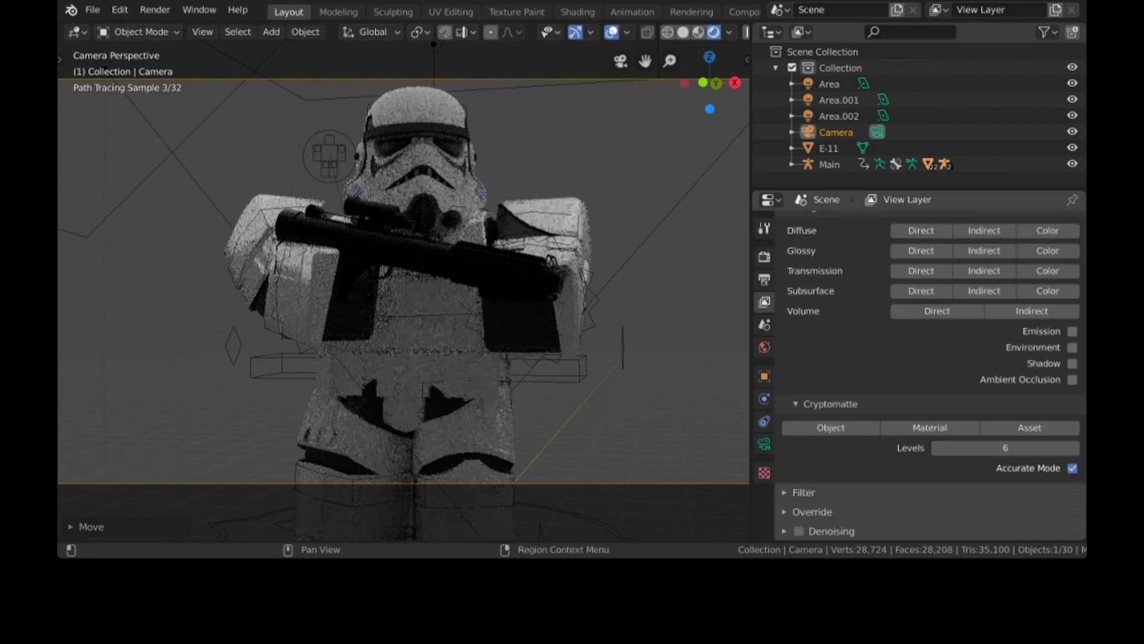